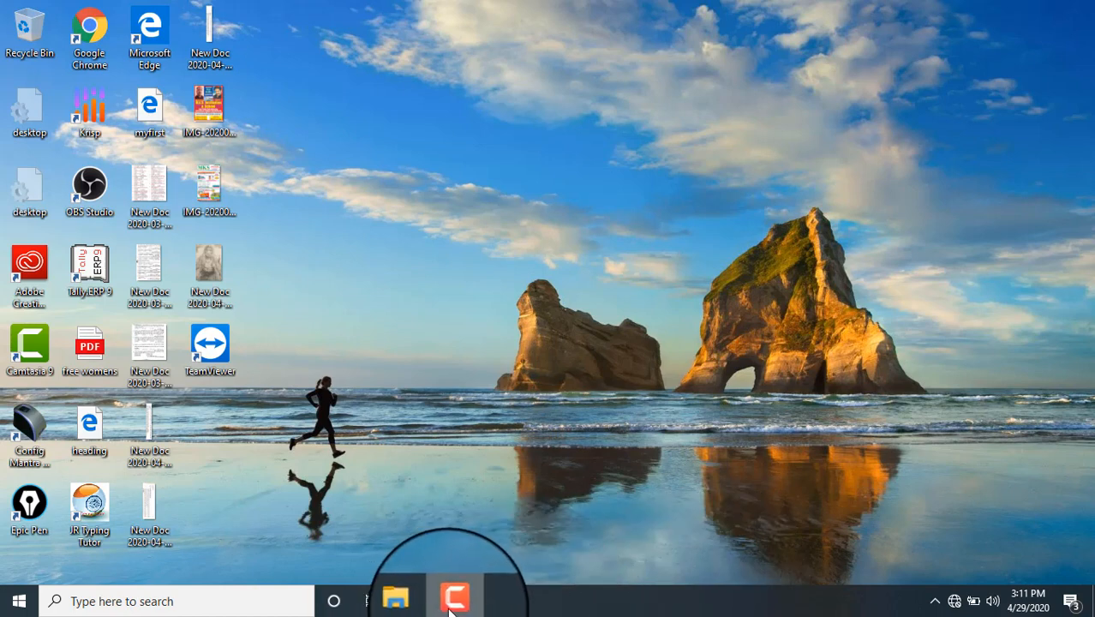
Step: Launch Microsoft Word 2010 from the Microsoft Office folder in the Start menu
mouse_move(450, 606)
left_click(503, 560)
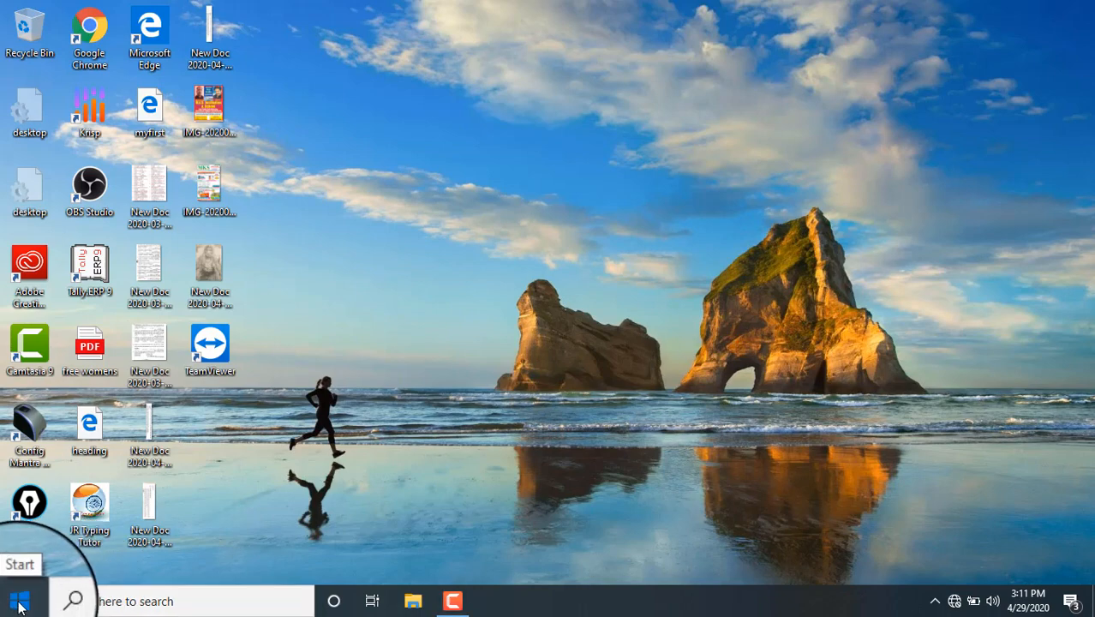
left_click(19, 603)
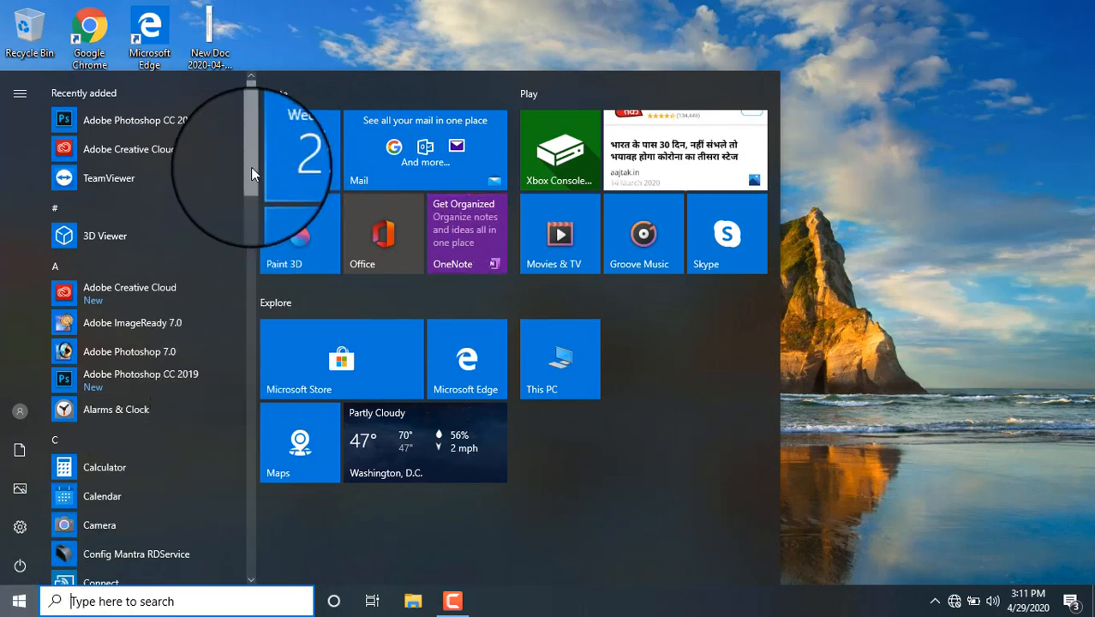
left_click_drag(251, 167, 252, 337)
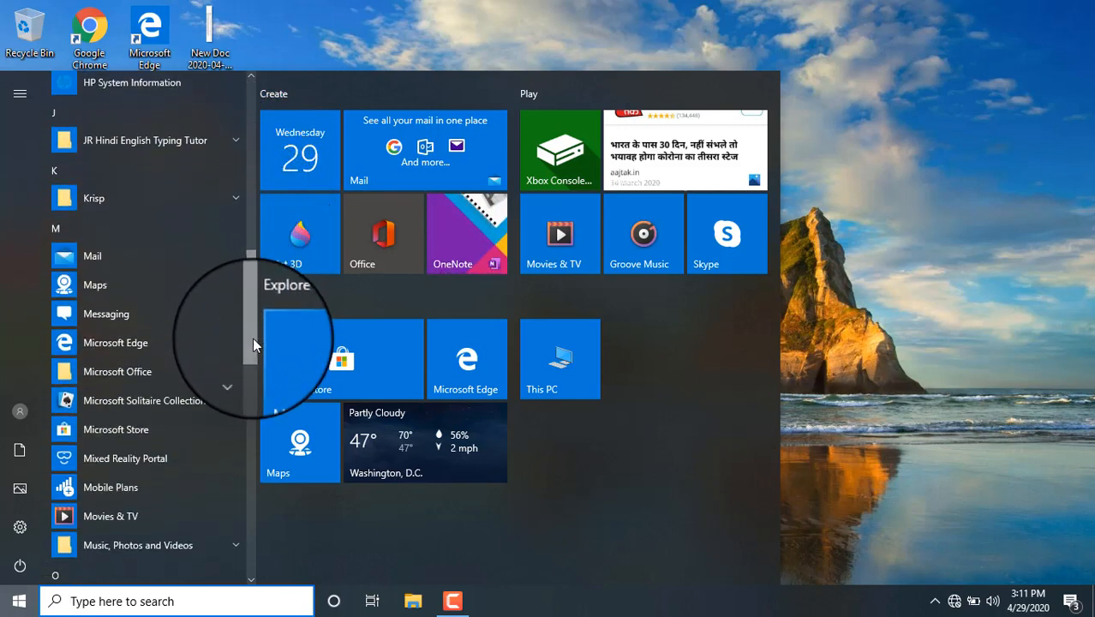
left_click(148, 375)
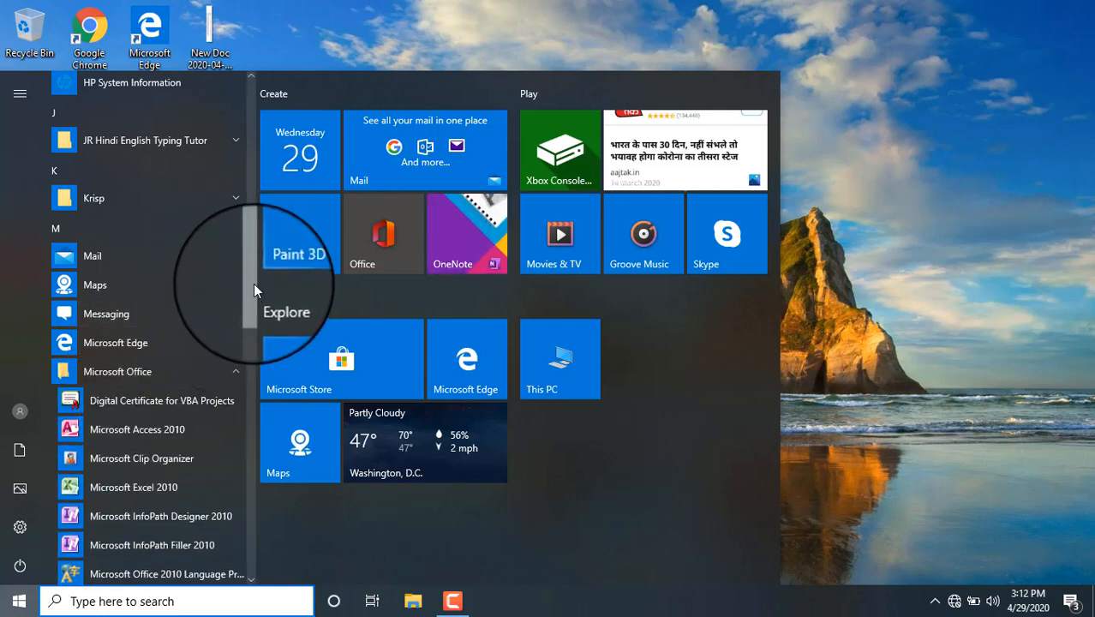
left_click_drag(252, 282, 258, 329)
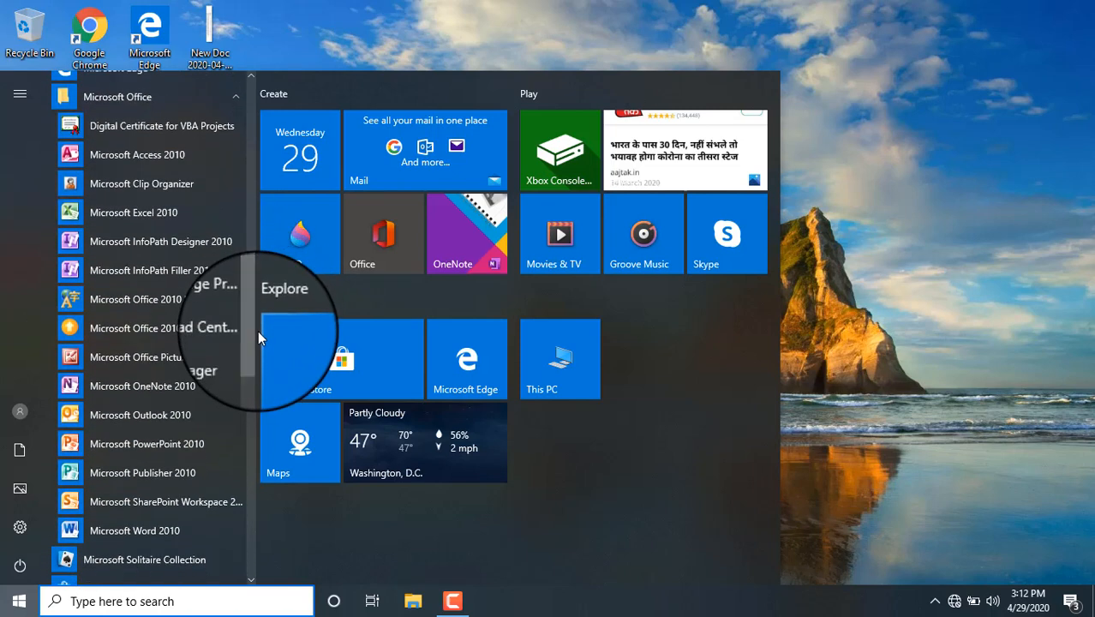
left_click(159, 532)
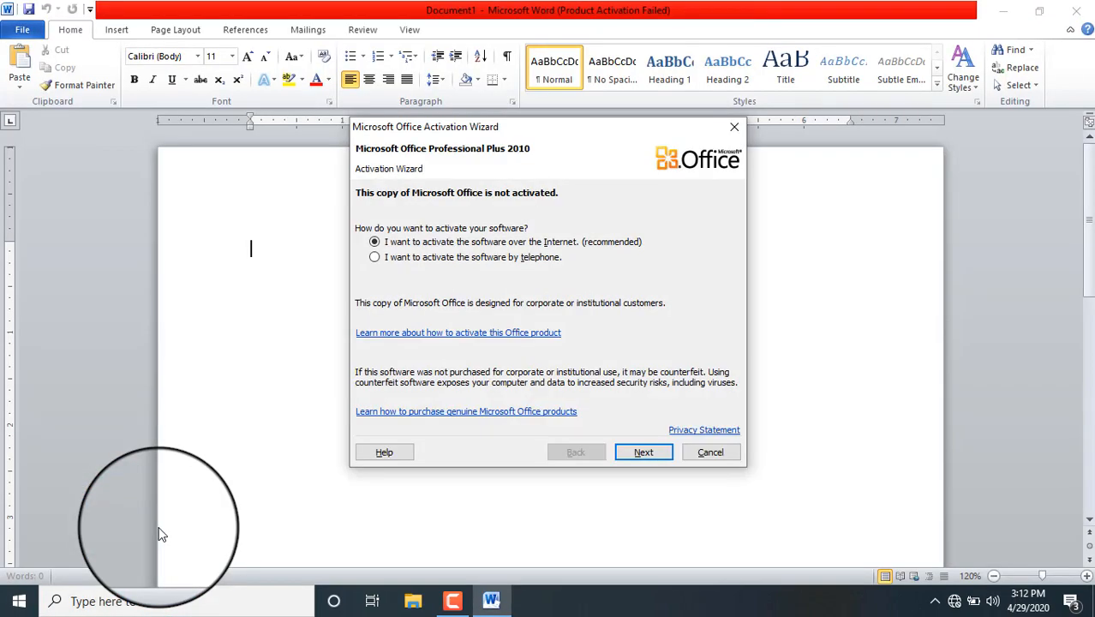
Step: Cancel the Office Activation Wizard and close the blank Word window
left_click(720, 454)
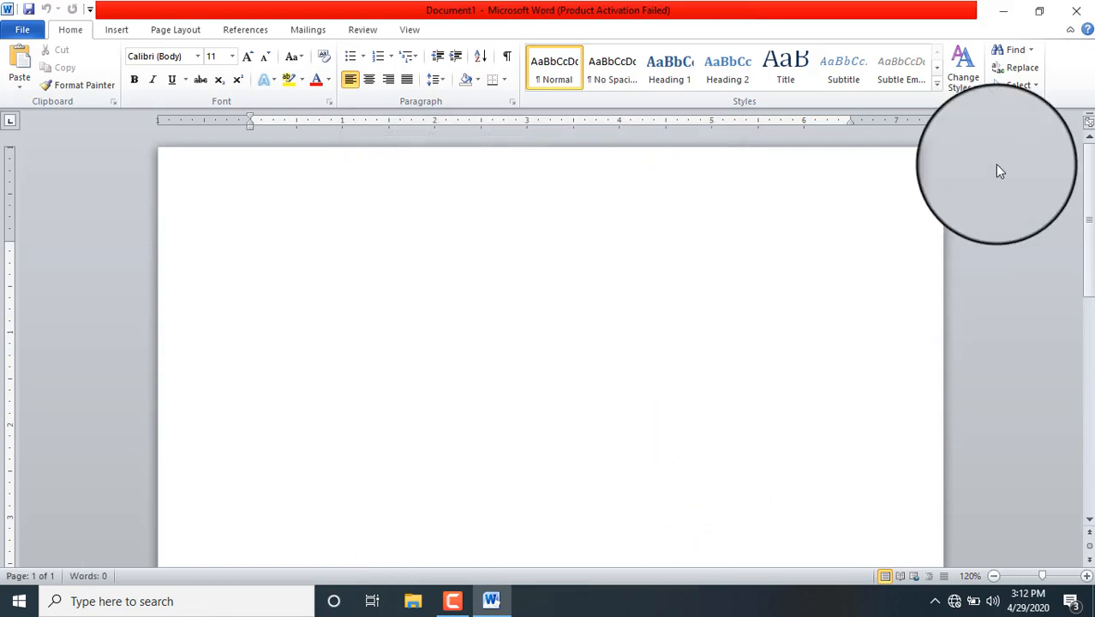
left_click(1073, 12)
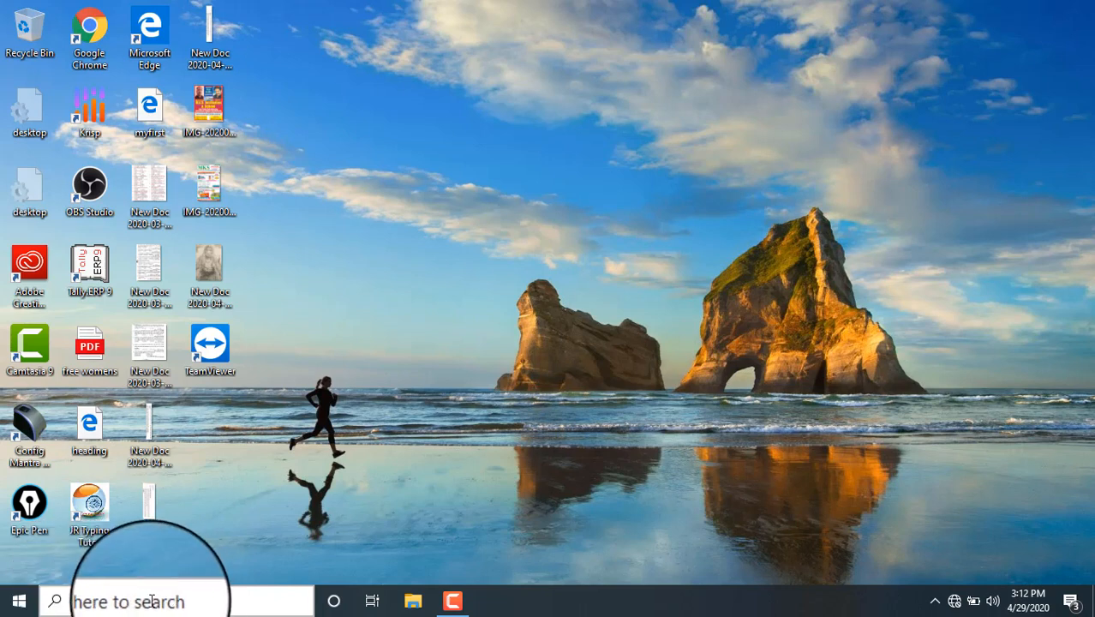
Step: Search Windows for 'word' and launch the Microsoft Word 2010 best match
left_click(105, 600)
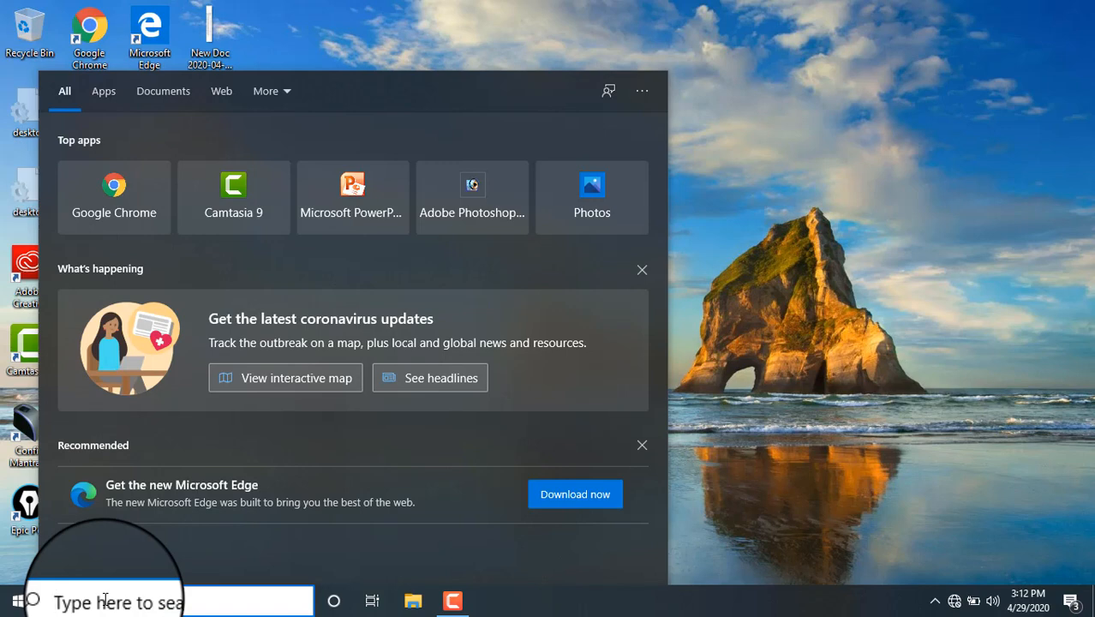
type("word")
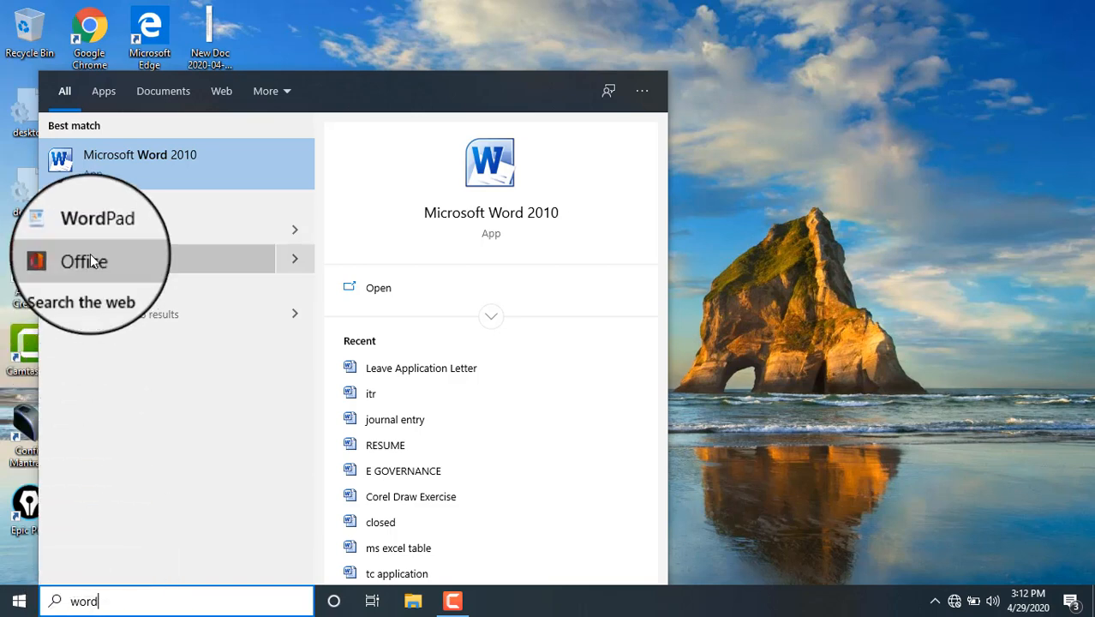
left_click(142, 160)
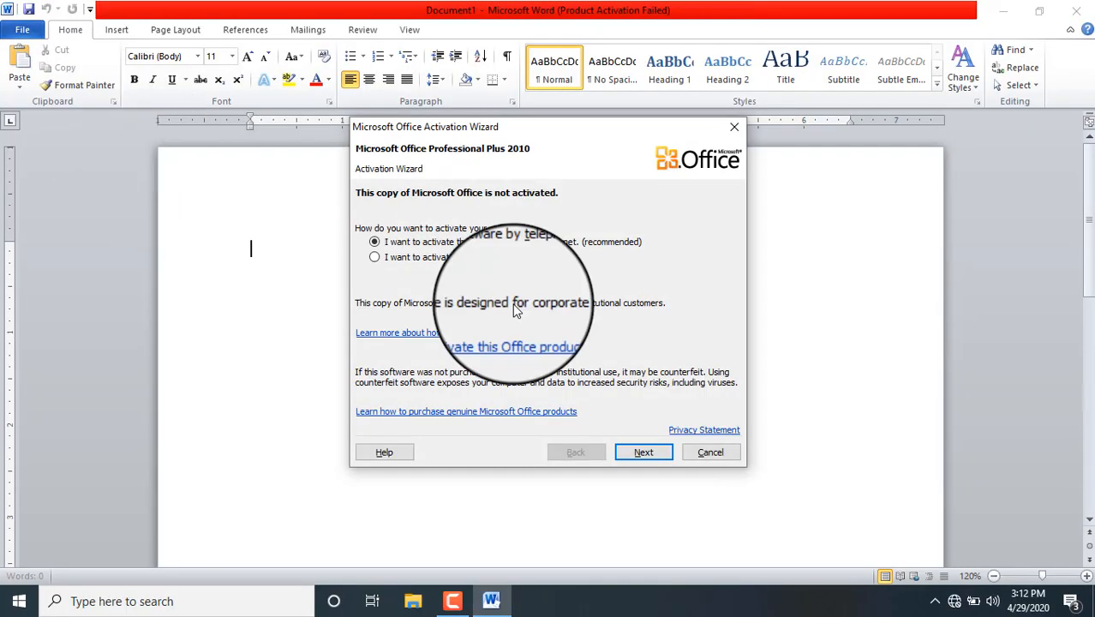
Step: Cancel the activation prompt again and close the empty Word document
left_click(702, 454)
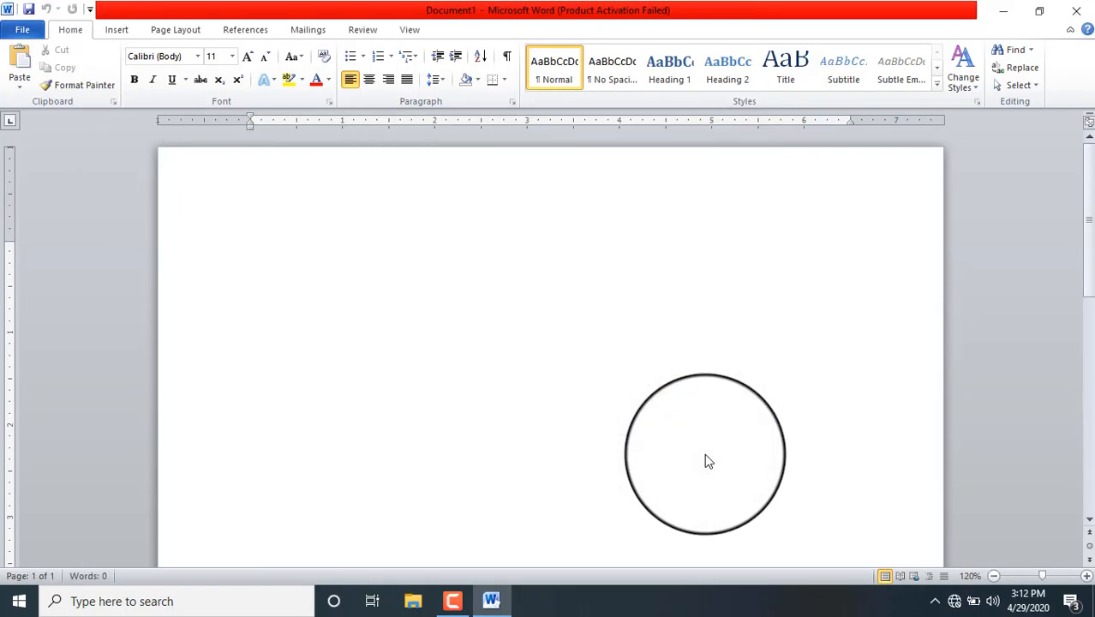
left_click(1077, 16)
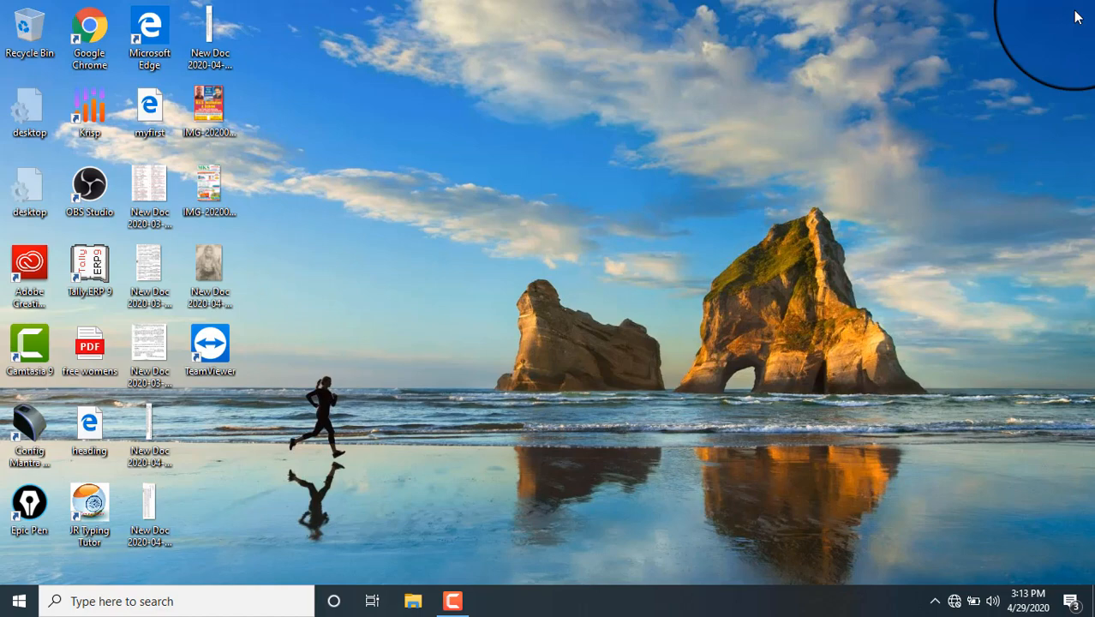
Step: Browse to the rscit course folder on New Volume (E:) and open the keyboard image
key("super+e")
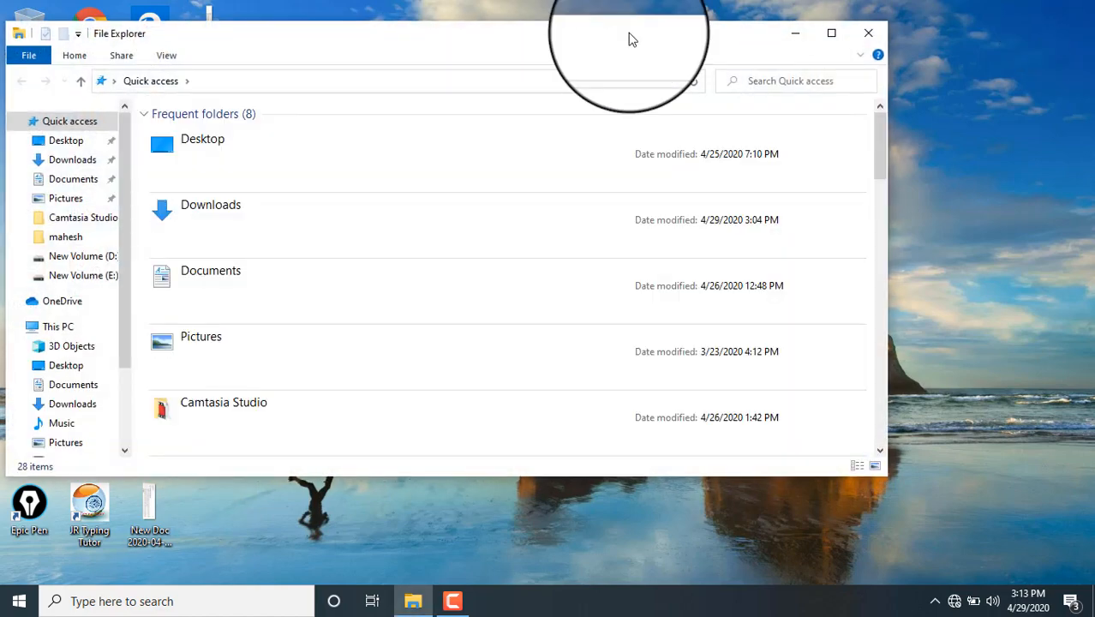
left_click(106, 274)
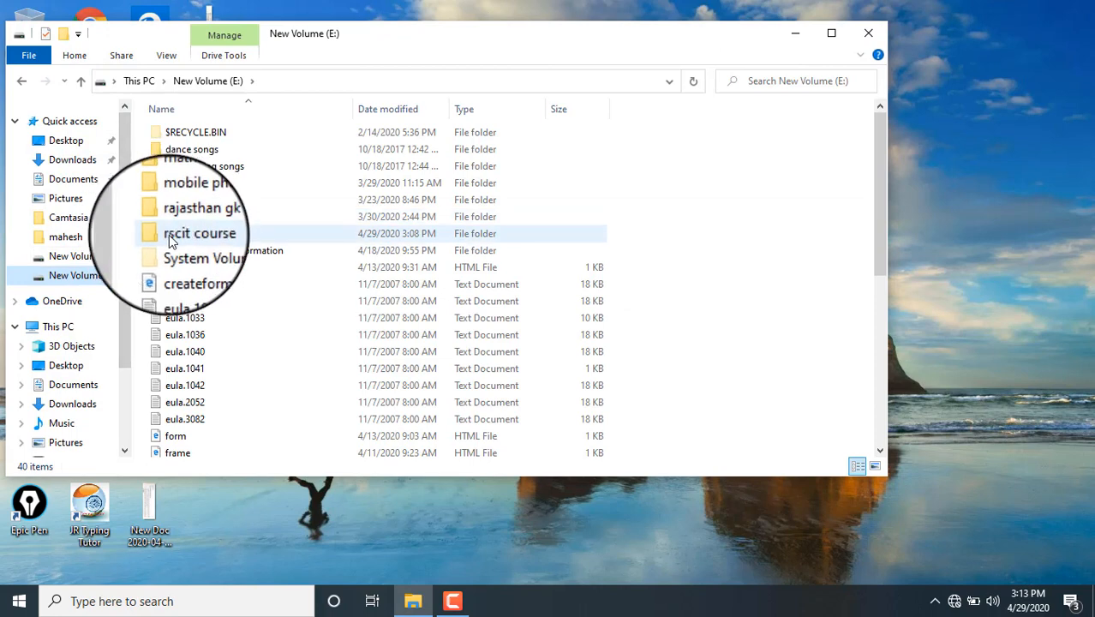
double_click(171, 236)
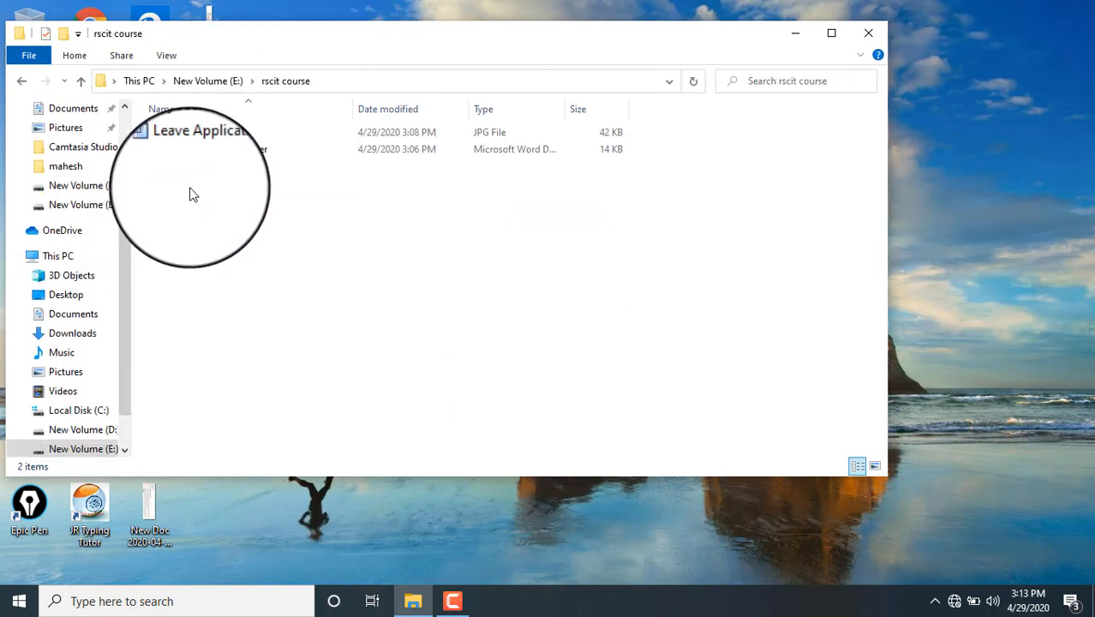
left_click(182, 132)
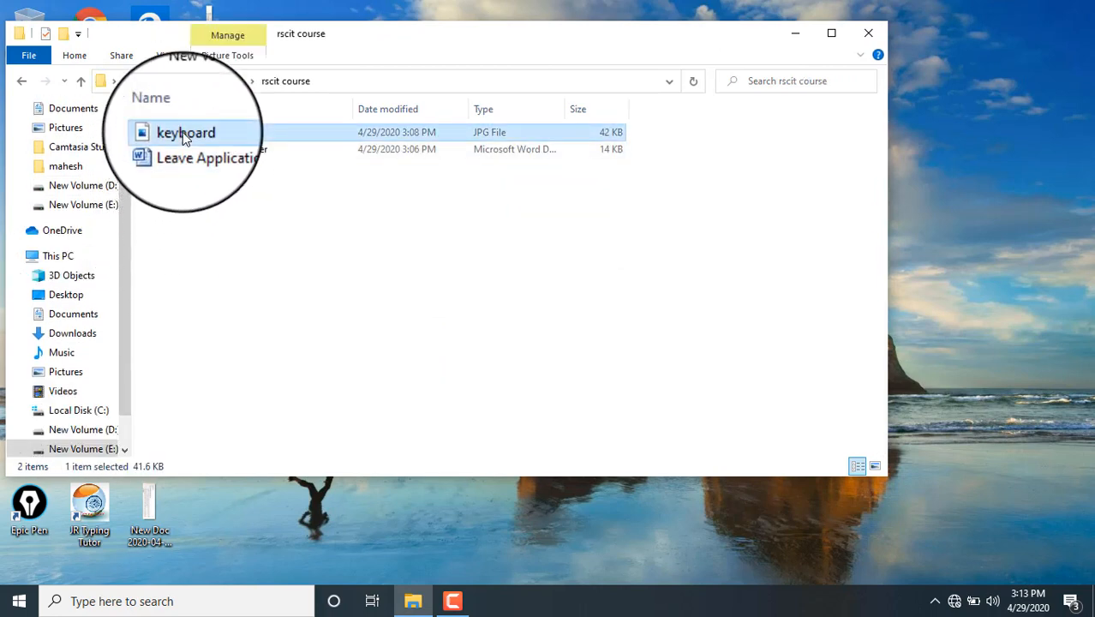
double_click(182, 132)
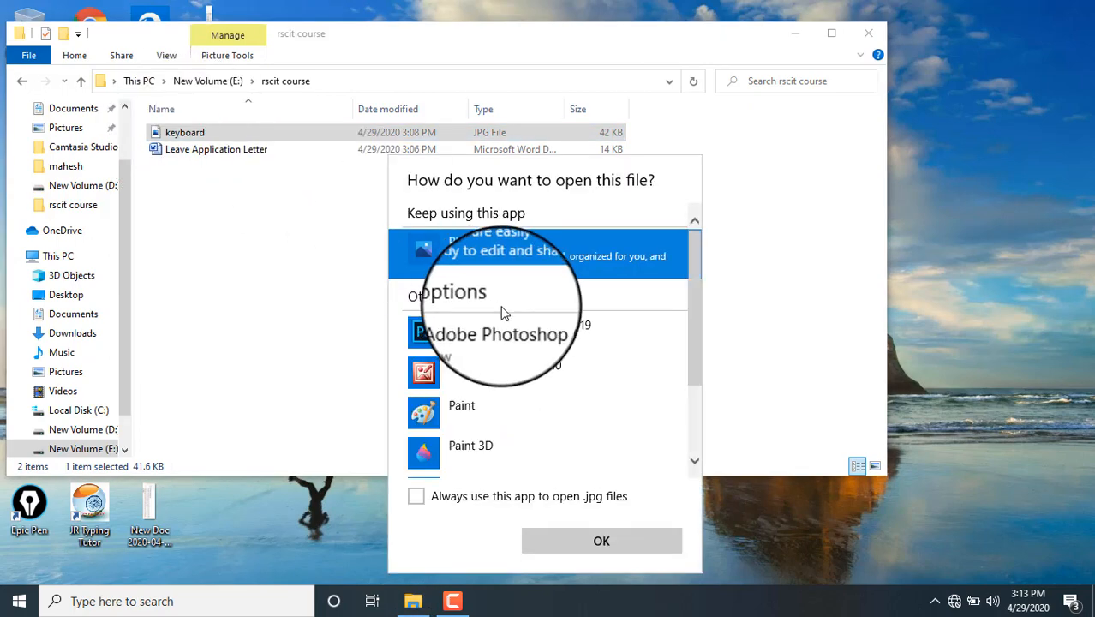
Step: Pick Paint from More apps to open the keyboard image
left_click_drag(693, 351, 709, 421)
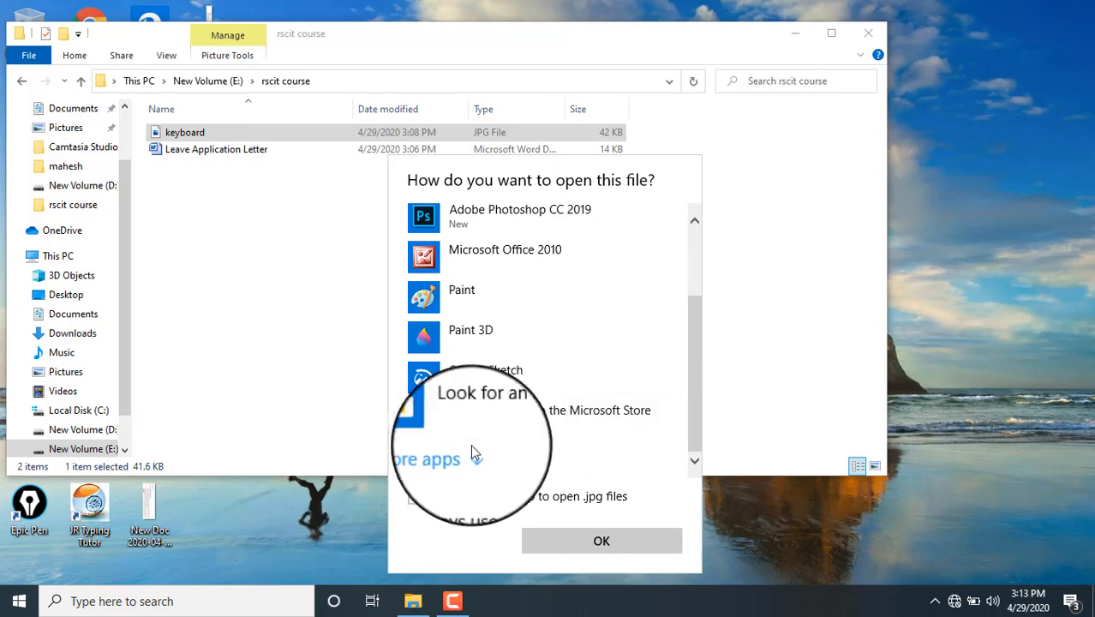
left_click(454, 458)
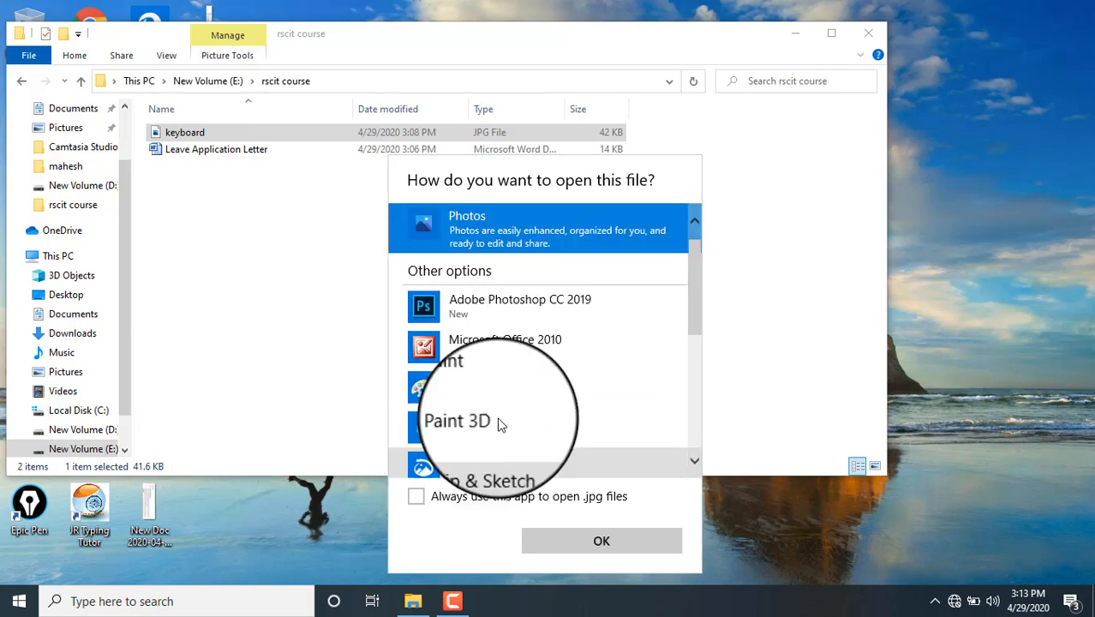
mouse_move(692, 296)
left_mouse_down()
mouse_move(720, 437)
mouse_move(716, 311)
left_mouse_up()
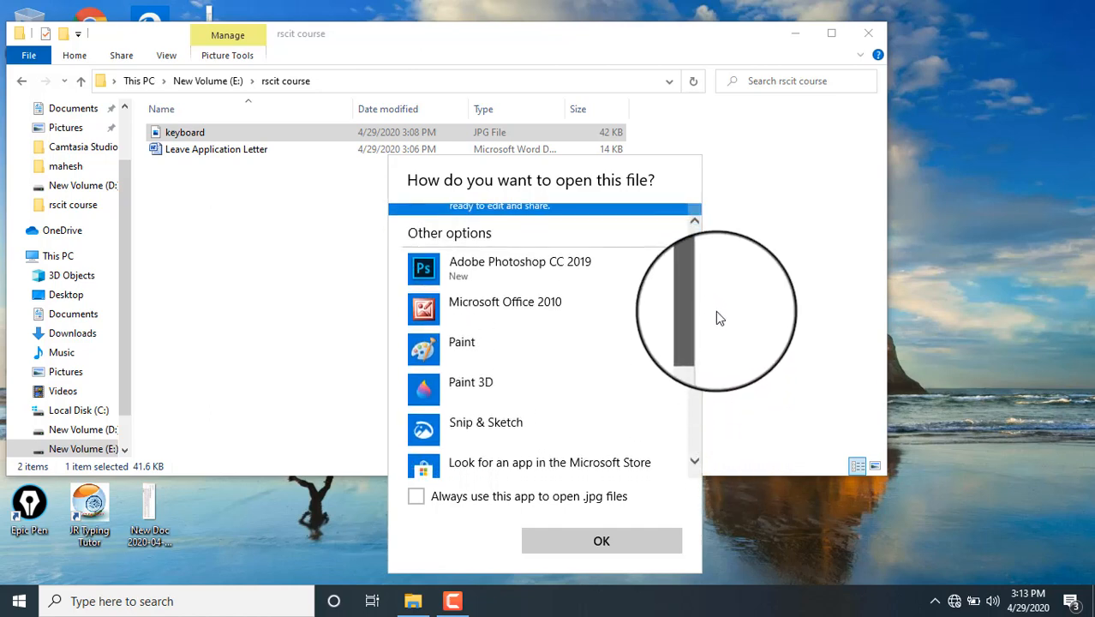
double_click(465, 347)
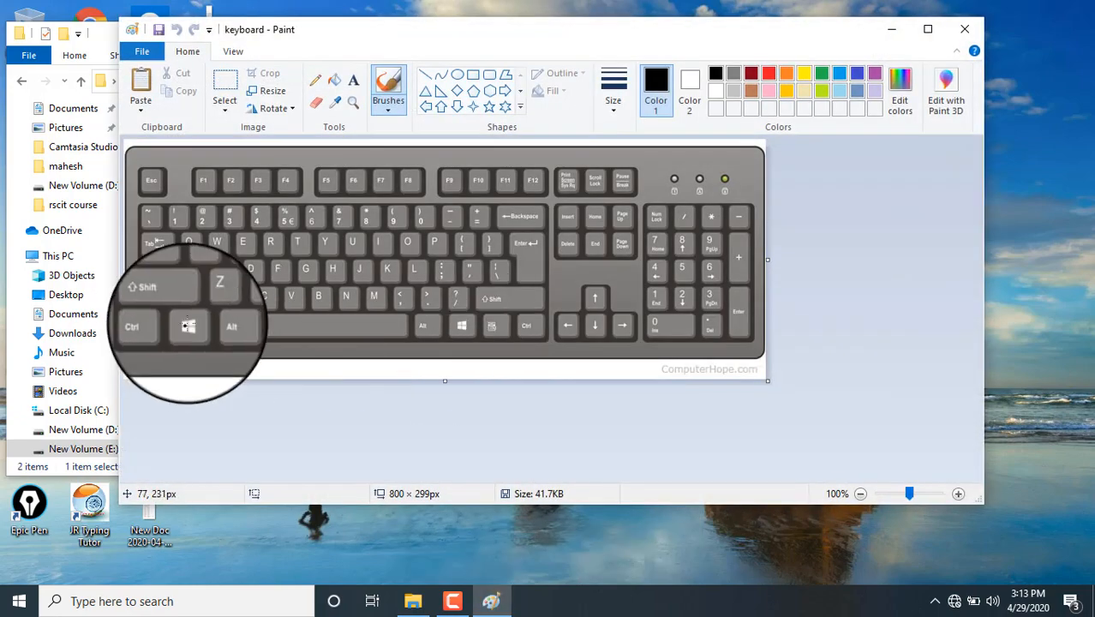
Step: Circle the Windows and R keys with the red pencil, then close Paint without saving
left_click(316, 86)
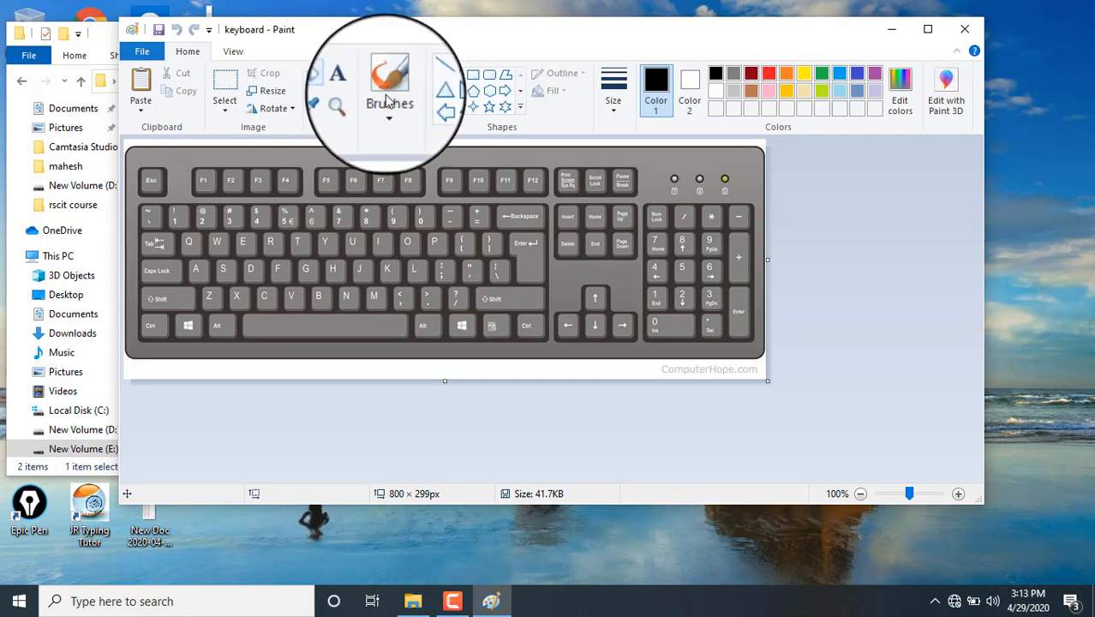
left_click(769, 75)
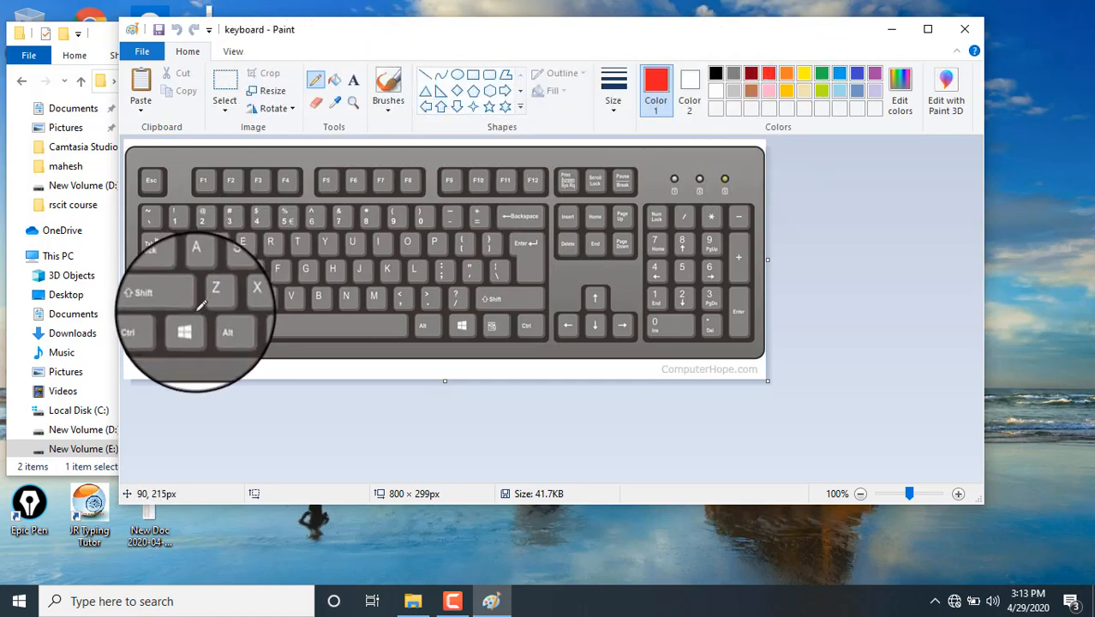
mouse_move(189, 302)
left_mouse_down()
mouse_move(176, 323)
mouse_move(194, 337)
mouse_move(198, 310)
left_mouse_up()
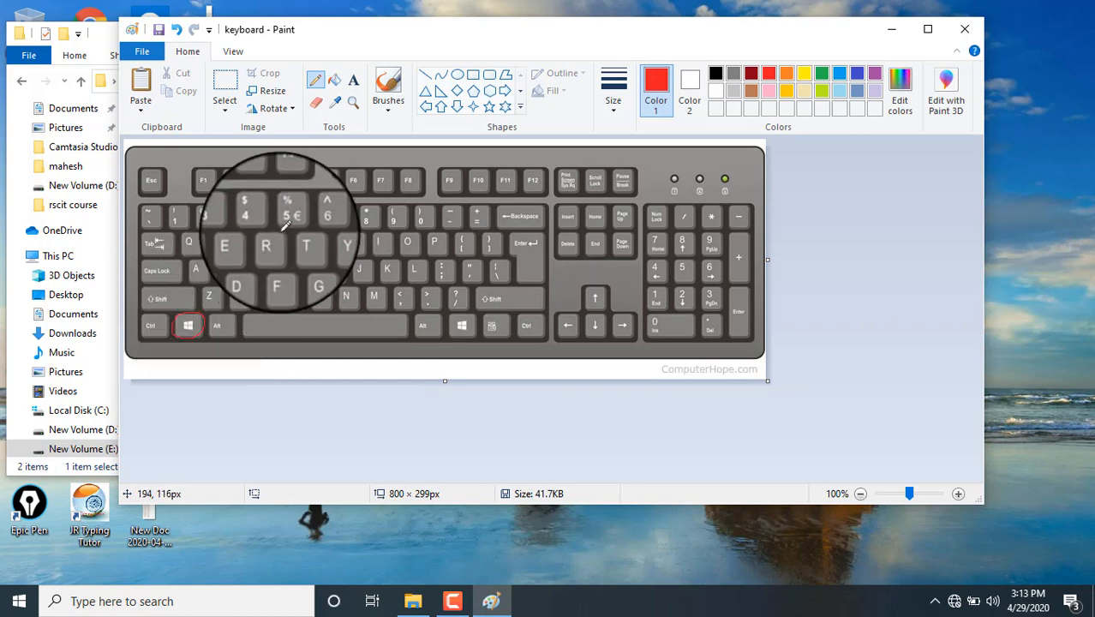
mouse_move(276, 225)
left_mouse_down()
mouse_move(268, 239)
mouse_move(279, 247)
mouse_move(290, 246)
mouse_move(284, 228)
left_mouse_up()
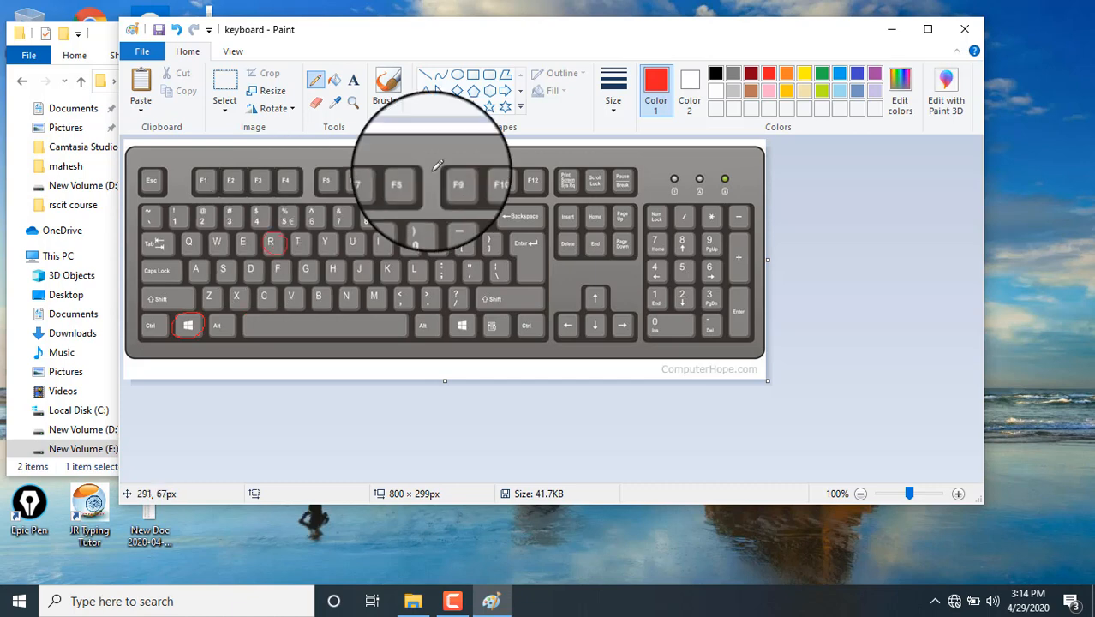
left_click(963, 30)
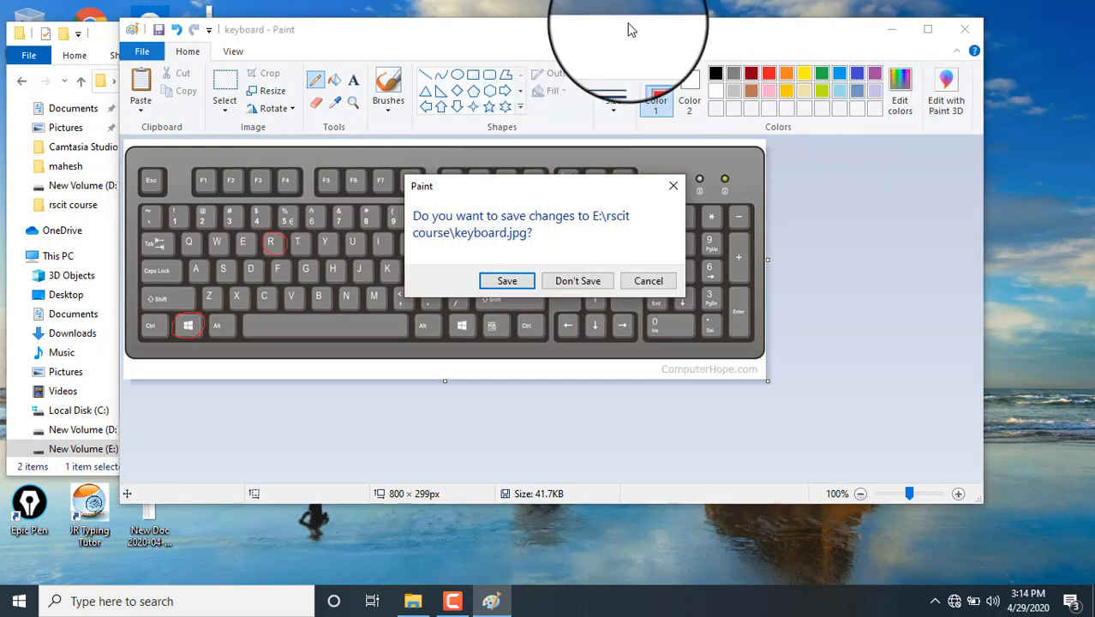
left_click(593, 281)
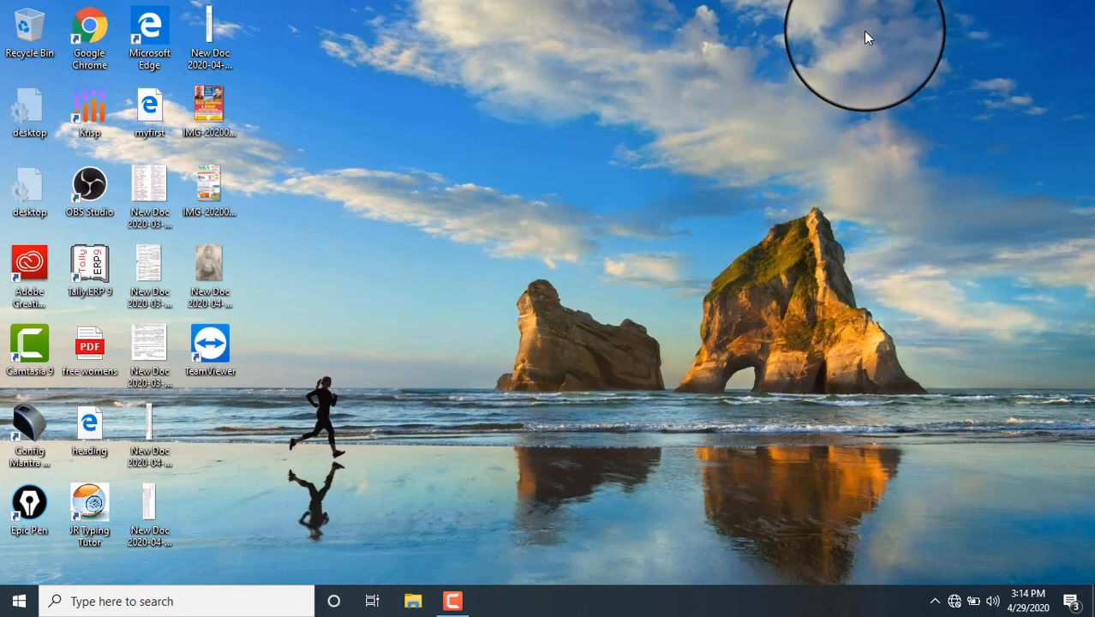
Step: Run 'winword' from the Run dialog to start Word with a blank document
key("super+r")
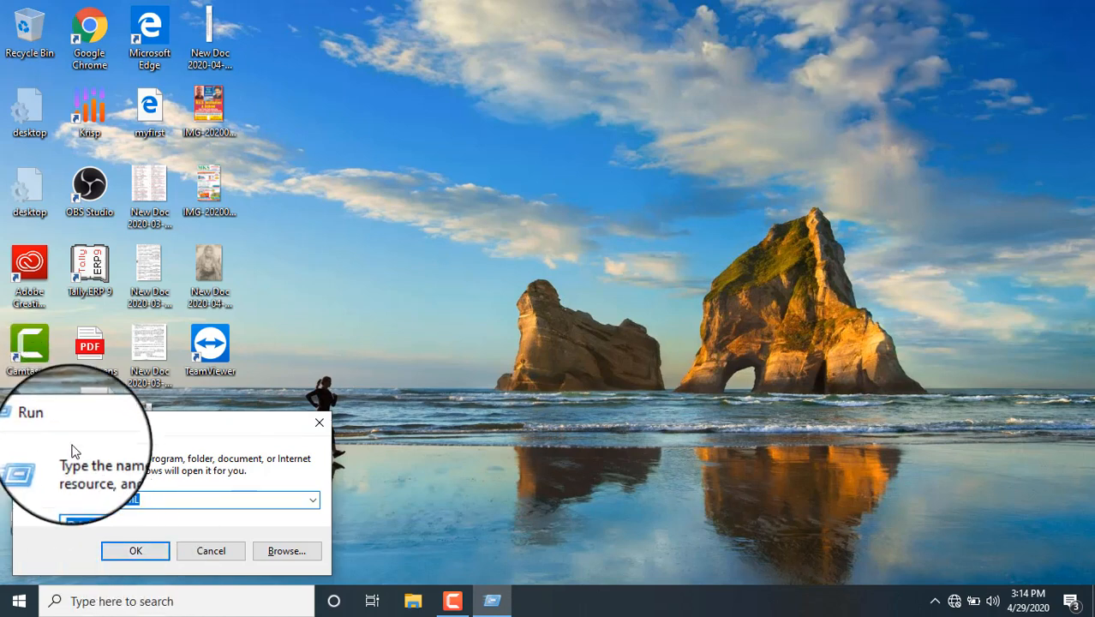
key("BackSpace")
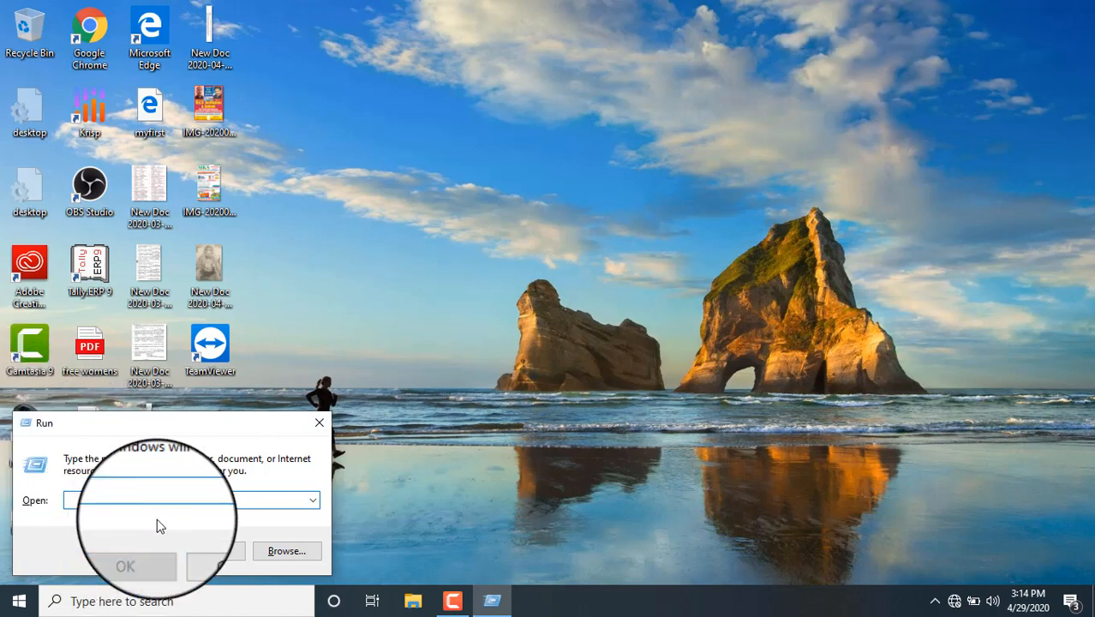
type("w")
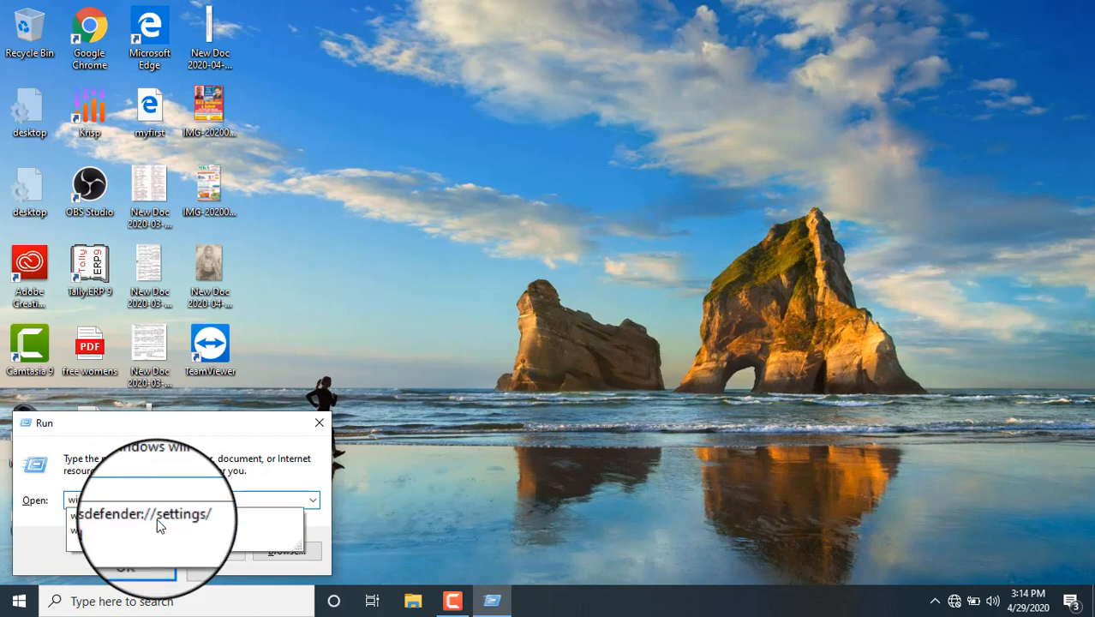
type("inword")
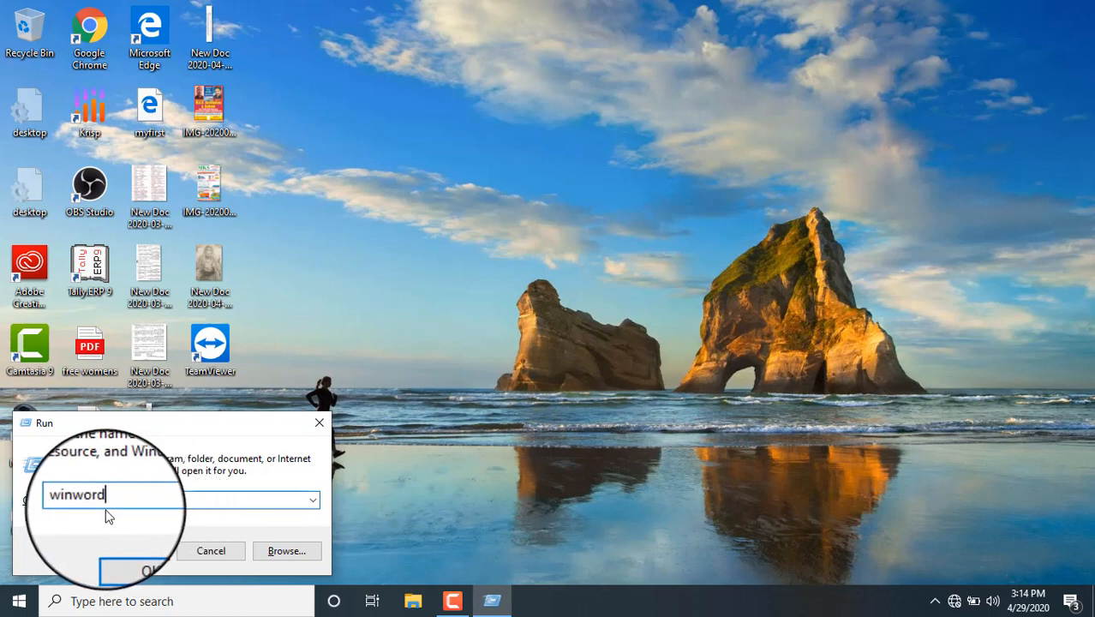
left_click(133, 551)
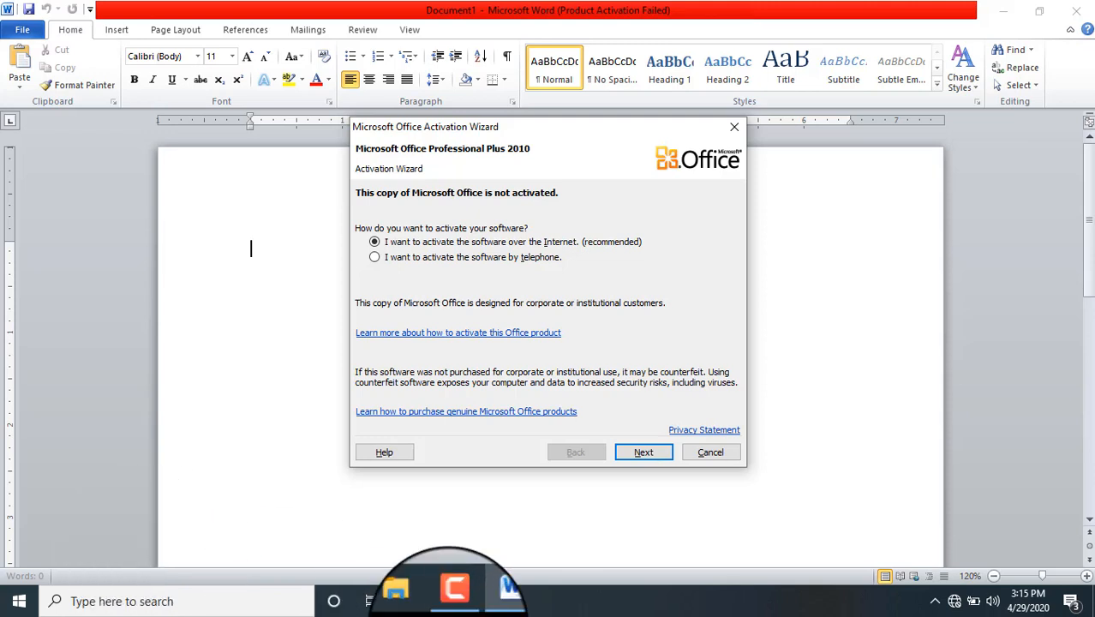
Step: Cancel the Office Activation Wizard to reveal the blank Document1
left_click(710, 455)
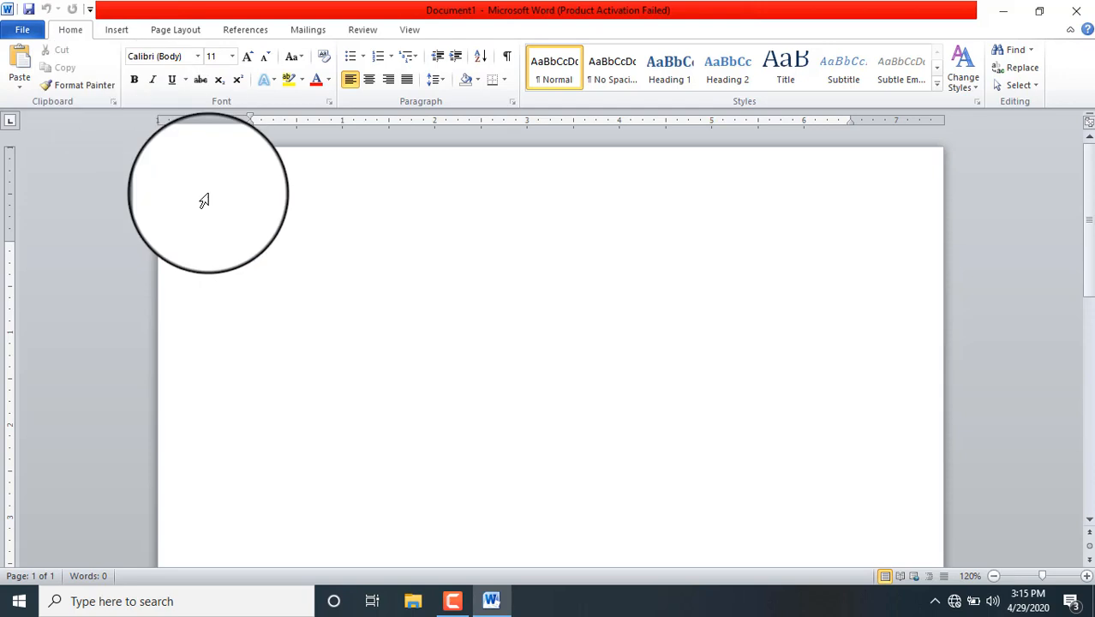
Step: Open Leave Application Letter from the File menu's Recent Documents list
left_click(22, 29)
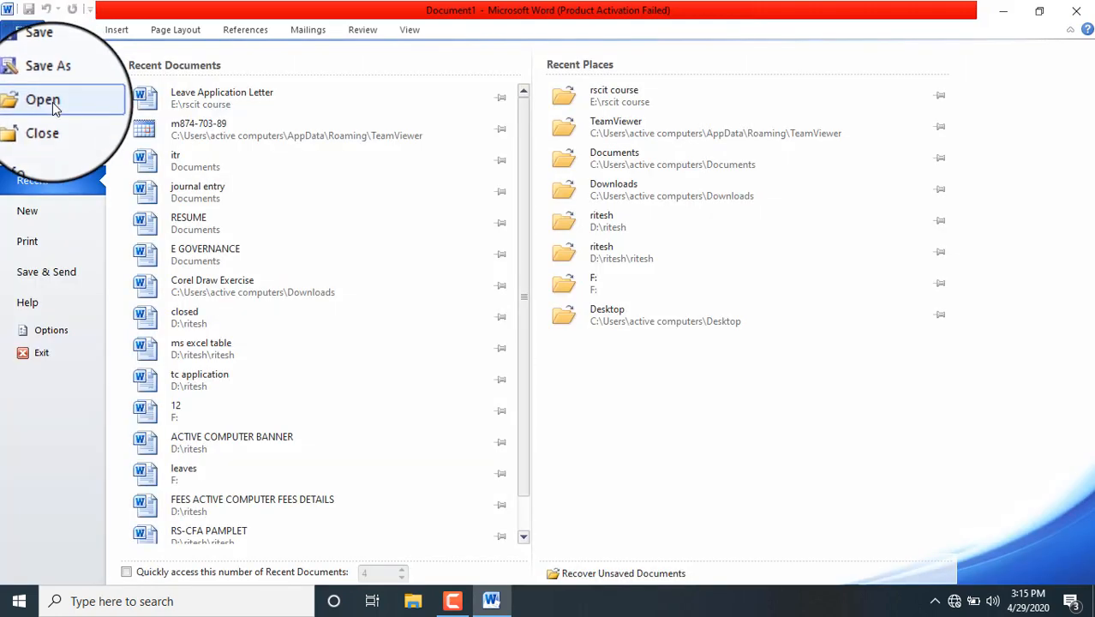
left_click(197, 96)
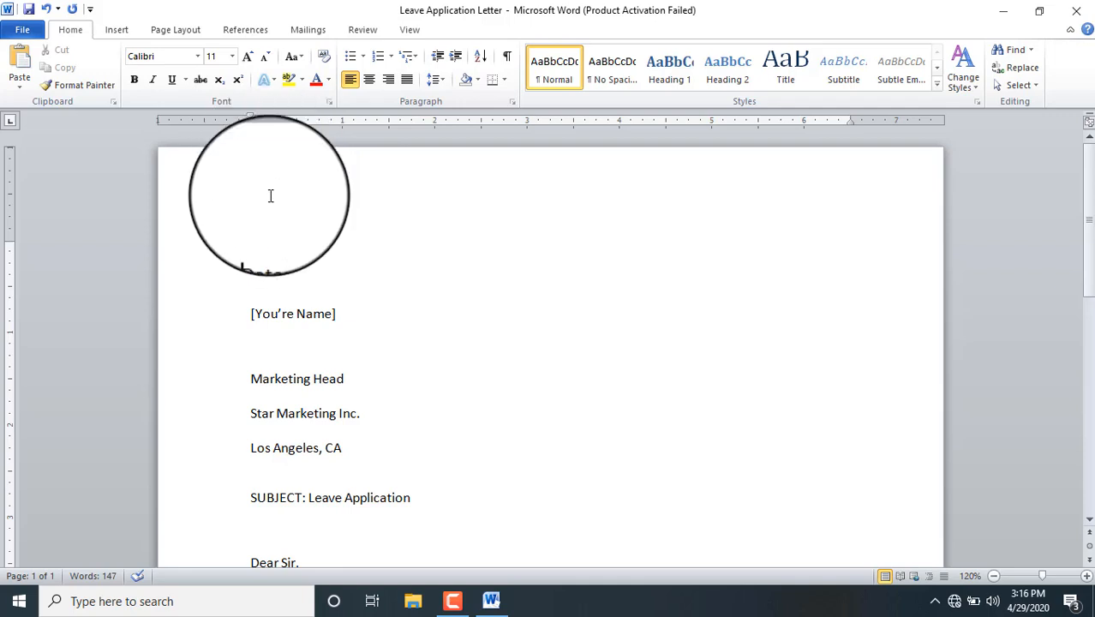
Step: Type the heading 'Application' on a new line above Date: and select it
left_click(250, 248)
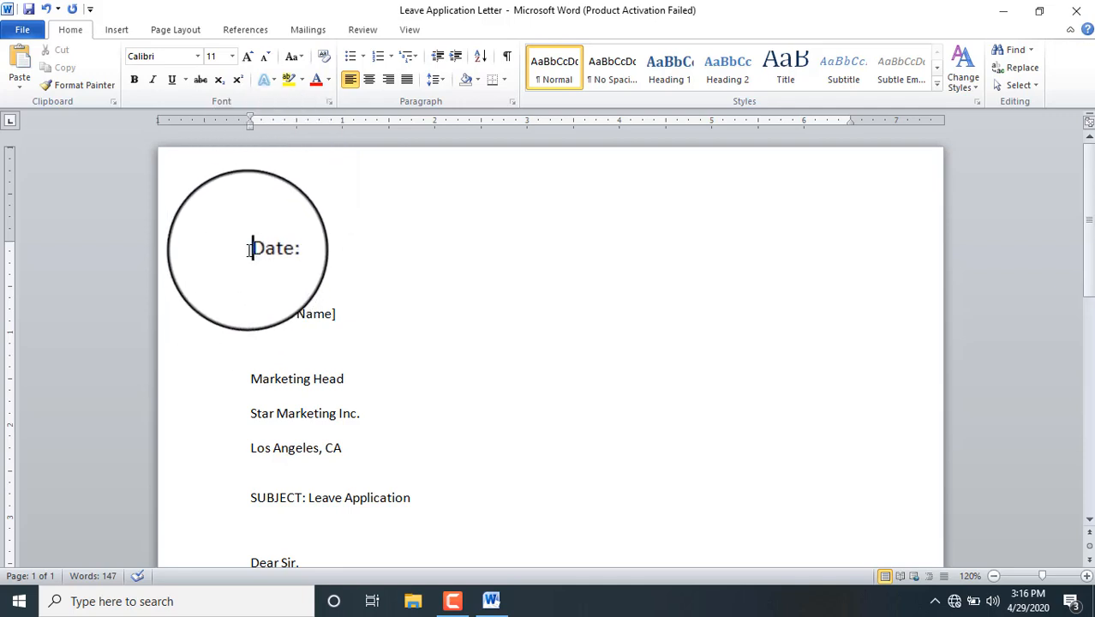
key("Return")
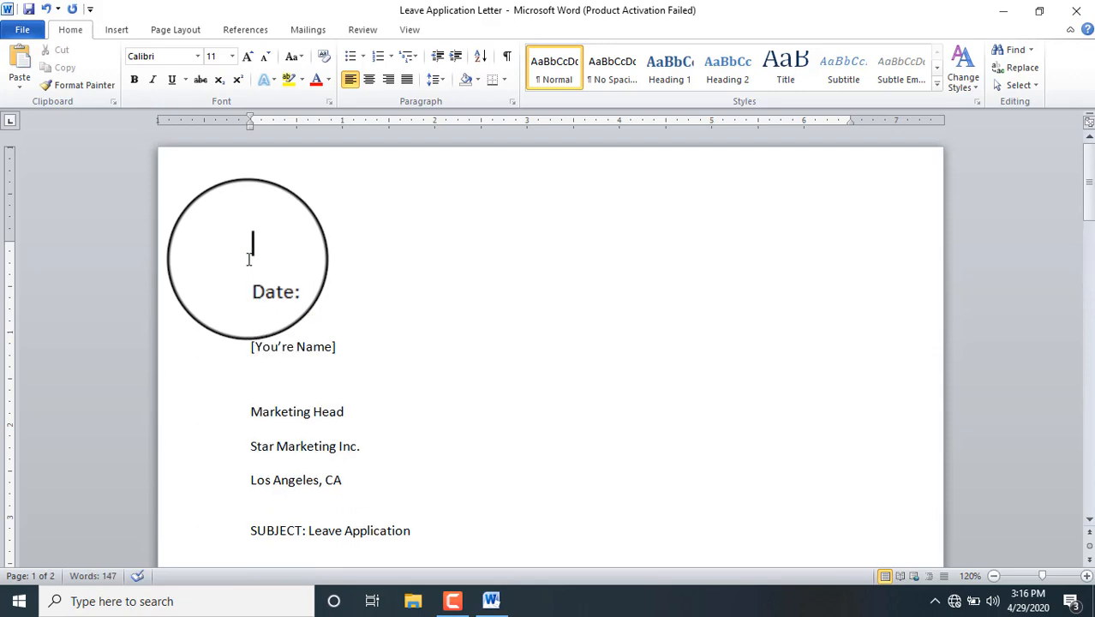
type("Applicat")
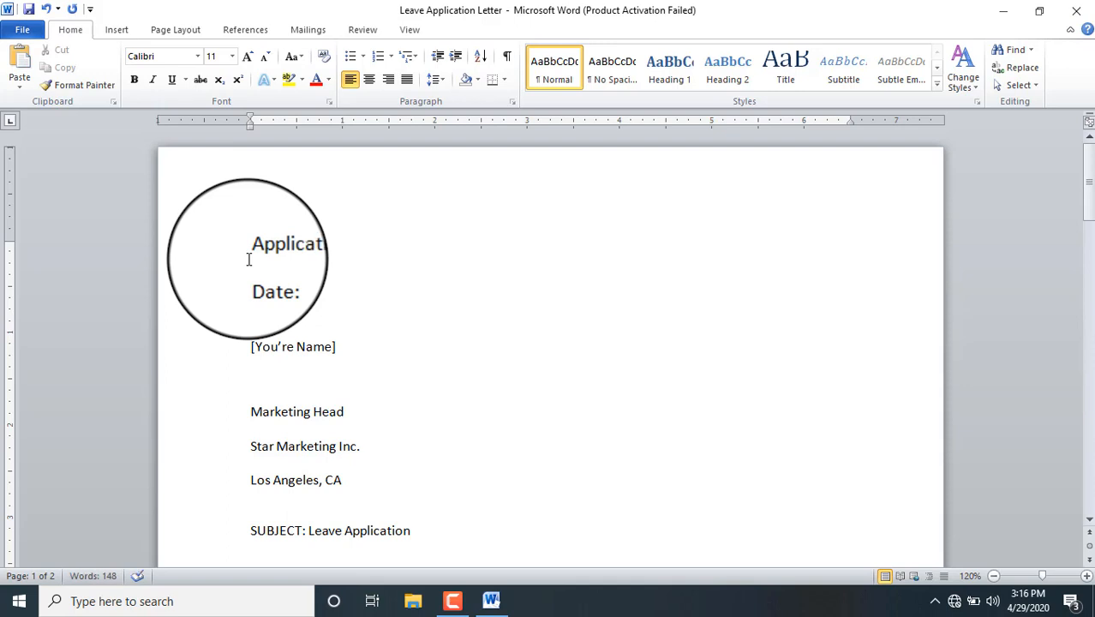
type("ion")
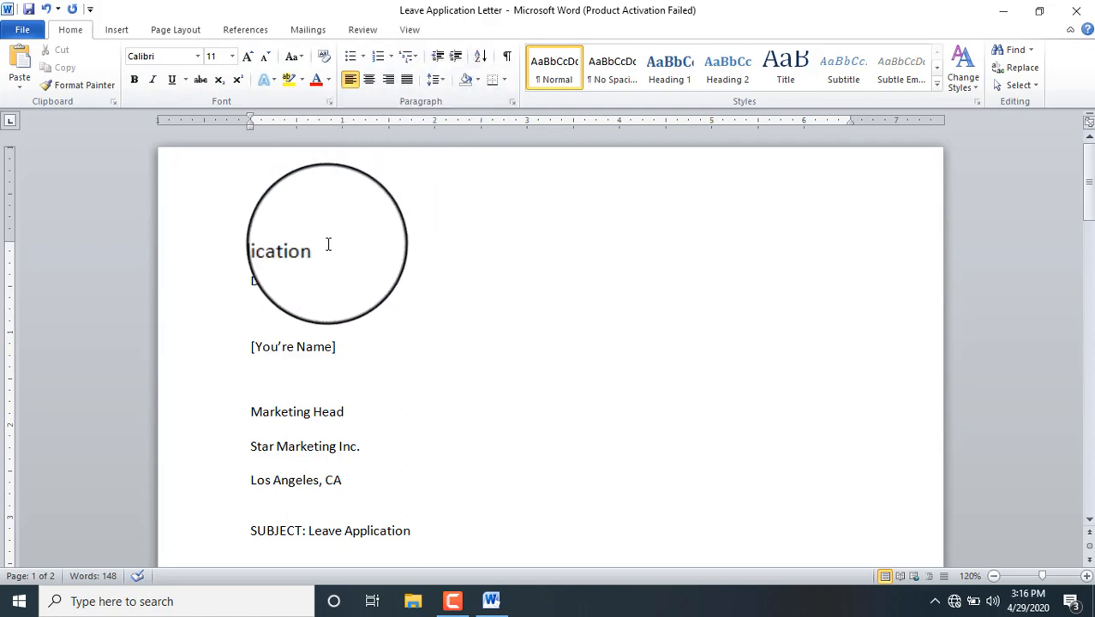
left_click_drag(317, 248, 248, 248)
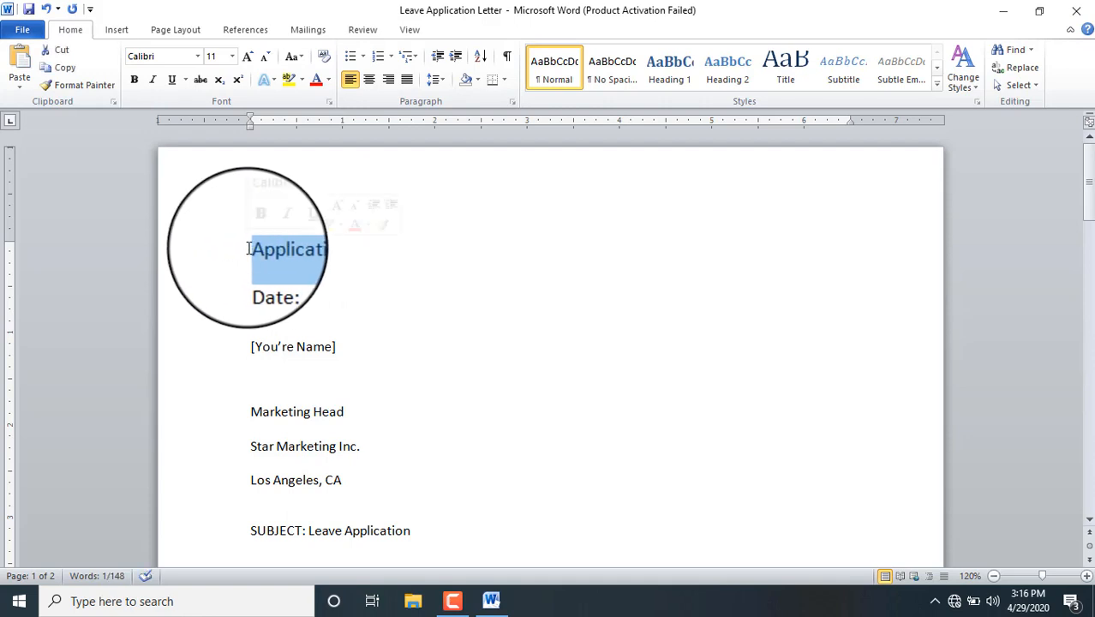
Step: Set the Application heading's font size to 36 pt
left_click(220, 57)
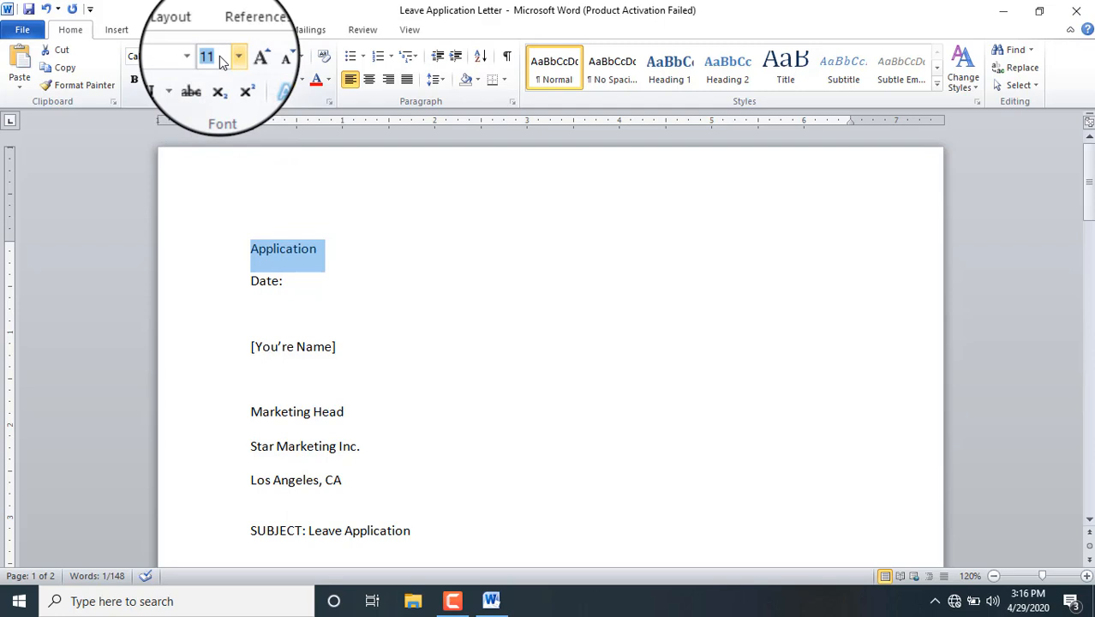
type("20")
key("Return")
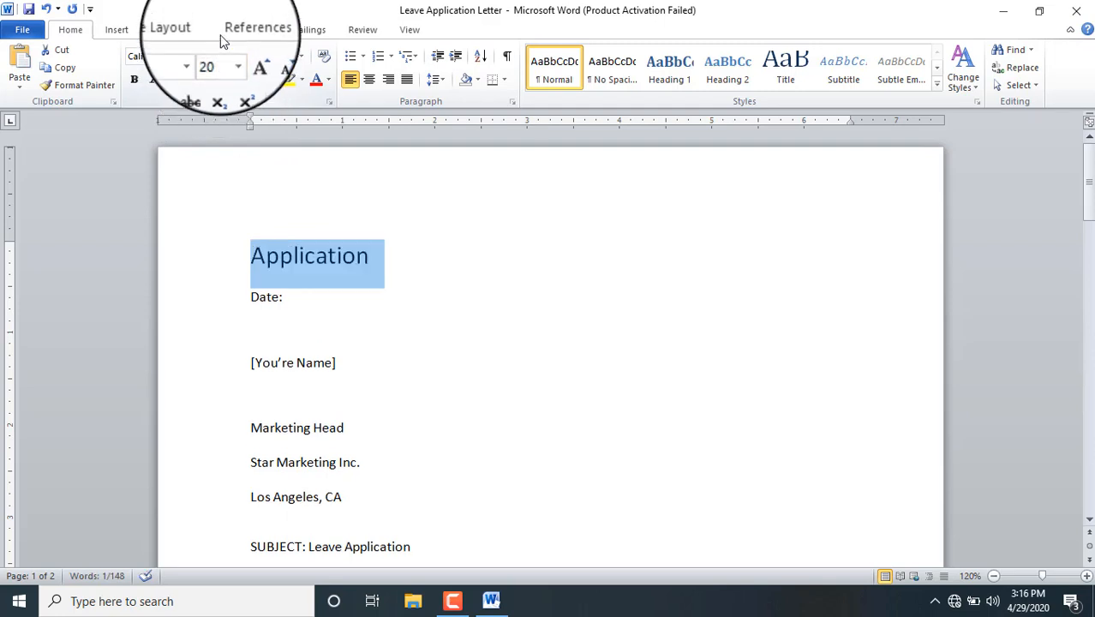
left_click(231, 58)
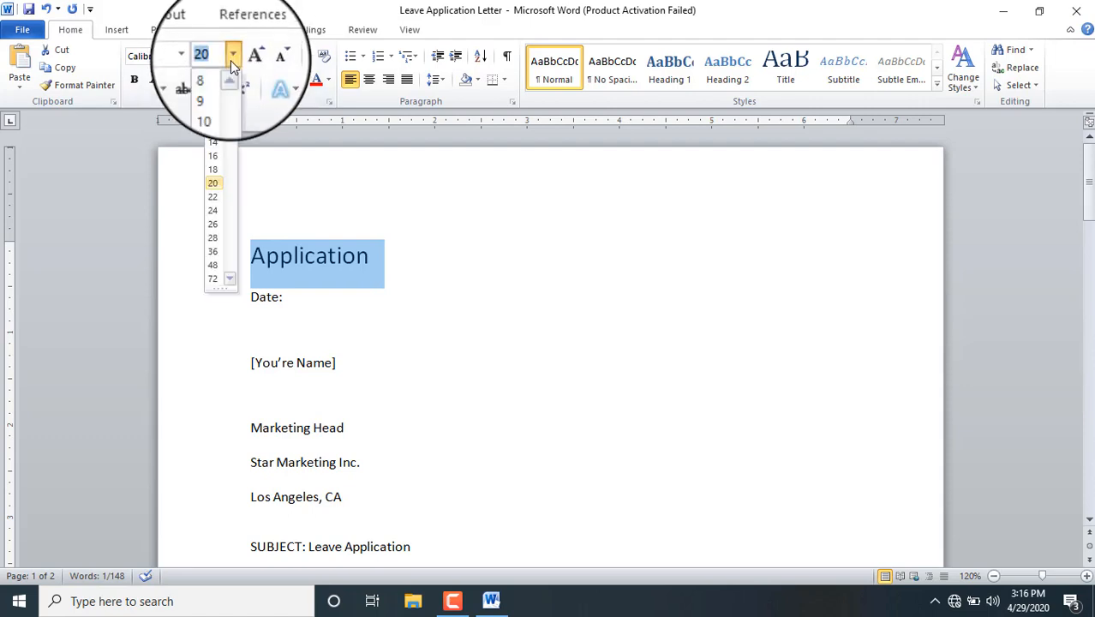
left_click(232, 57)
left_click(233, 54)
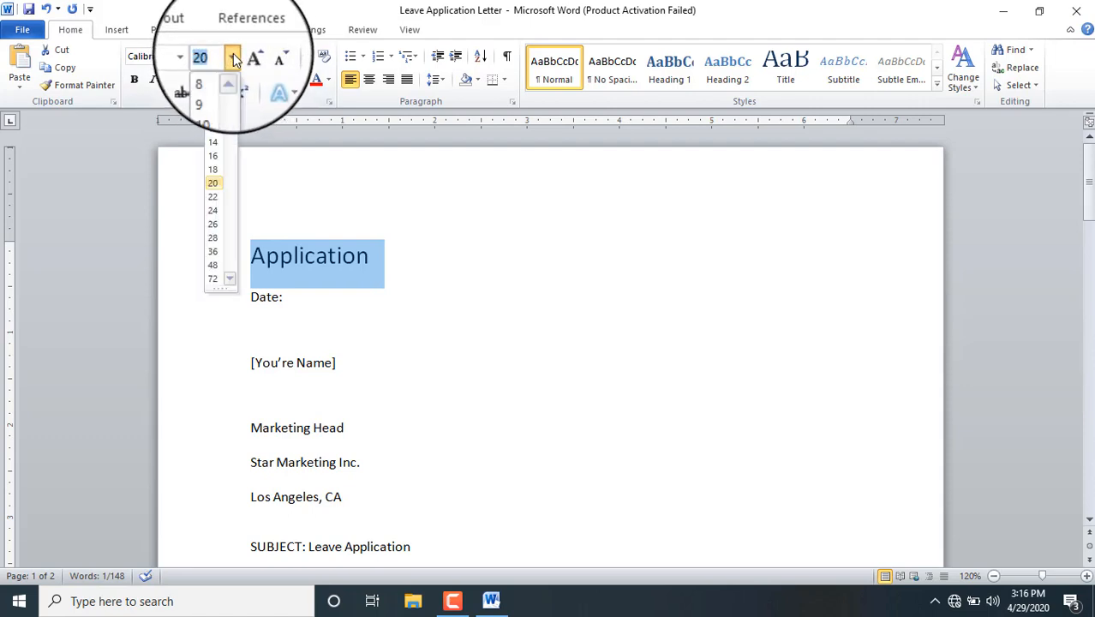
left_click(214, 255)
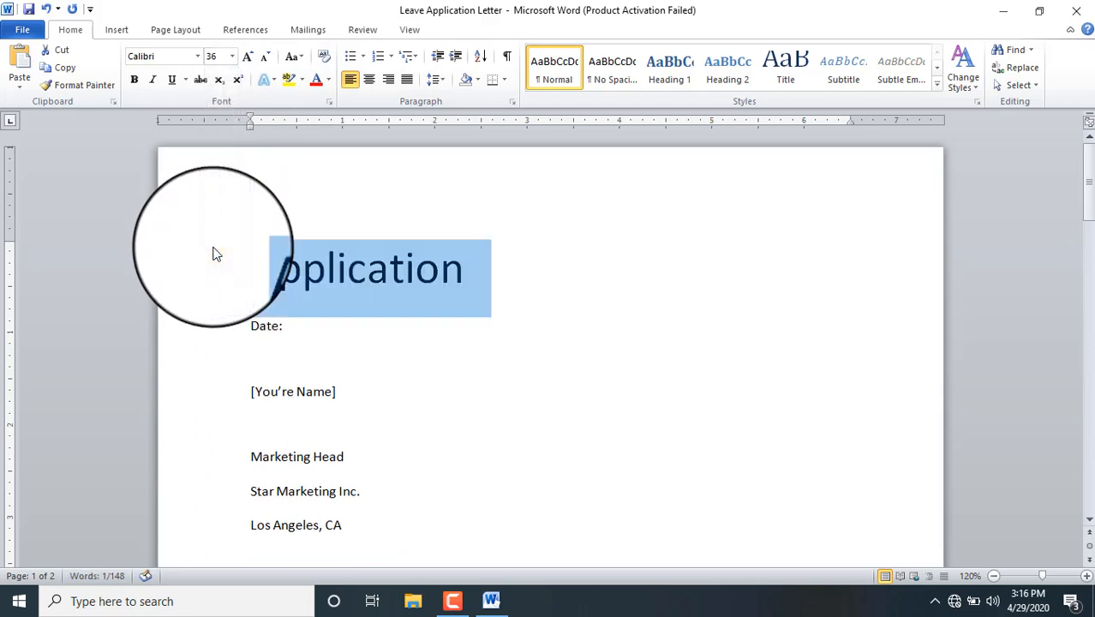
Step: Make the Application heading bold with a thick underline
left_click(169, 90)
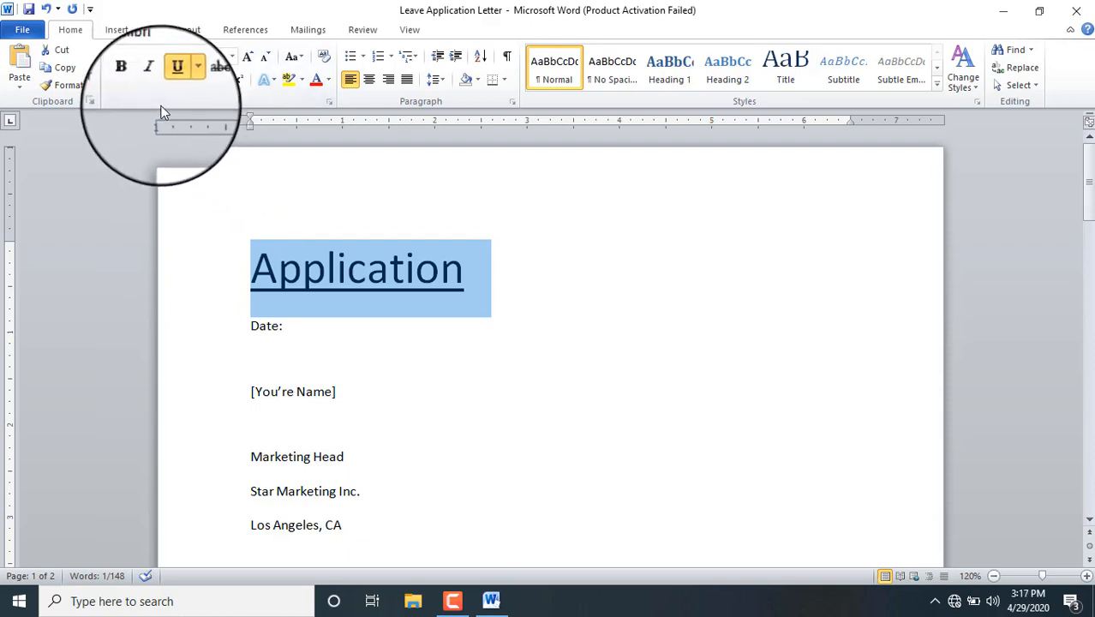
left_click(134, 83)
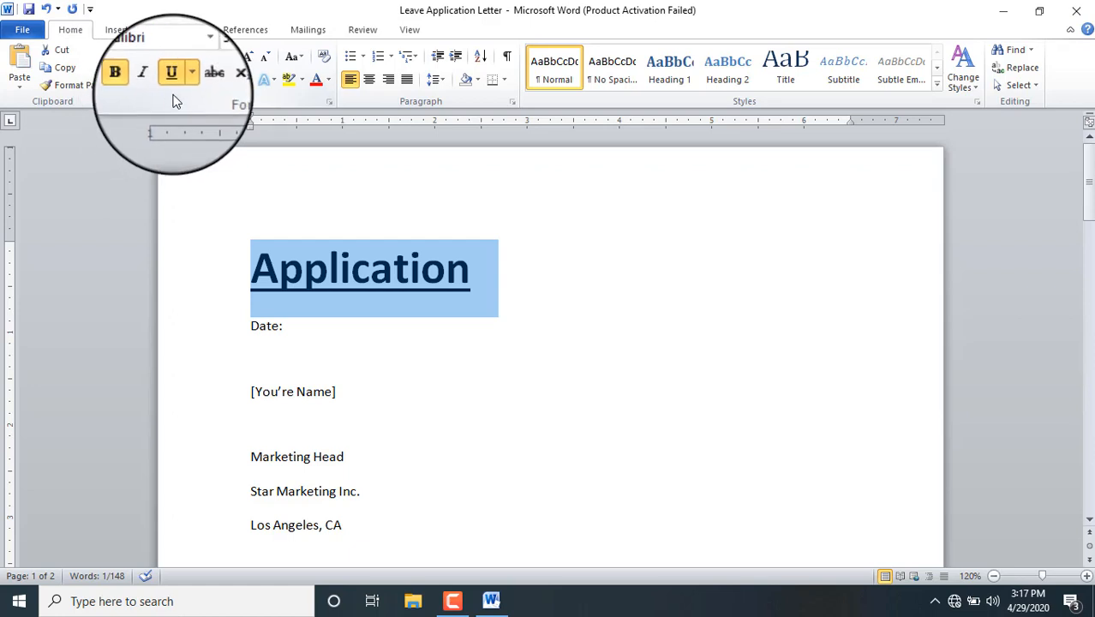
left_click(173, 81)
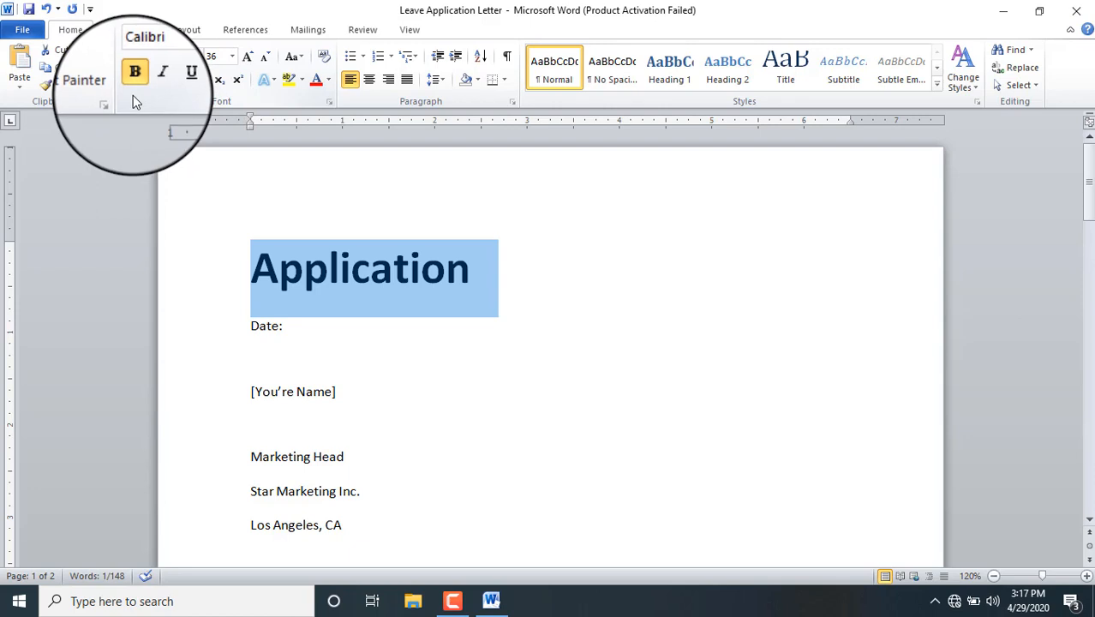
left_click(134, 80)
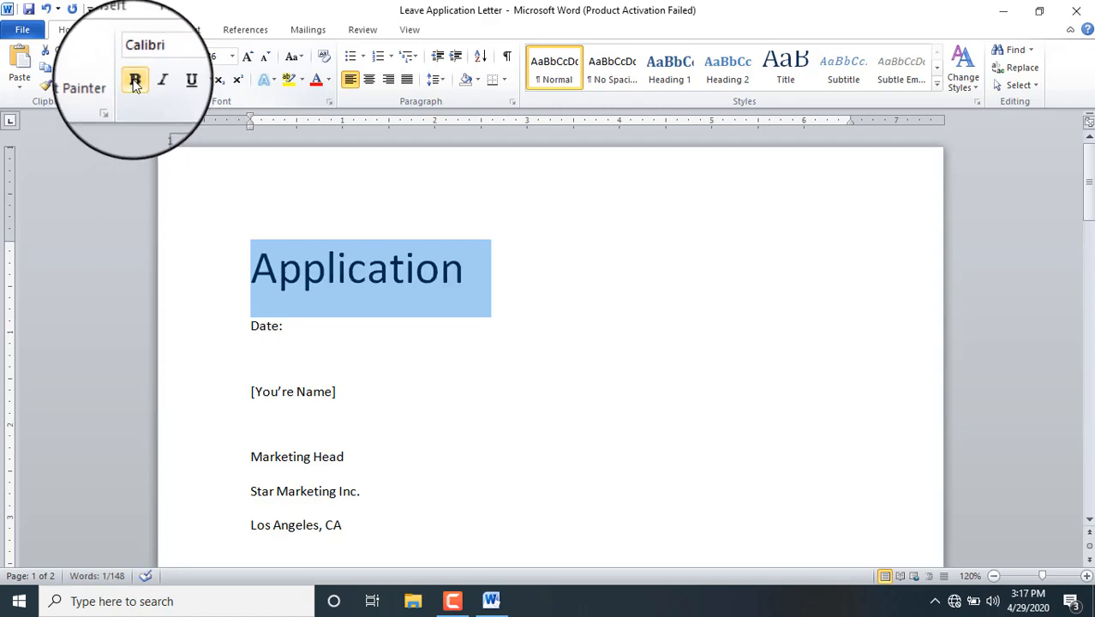
left_click(135, 87)
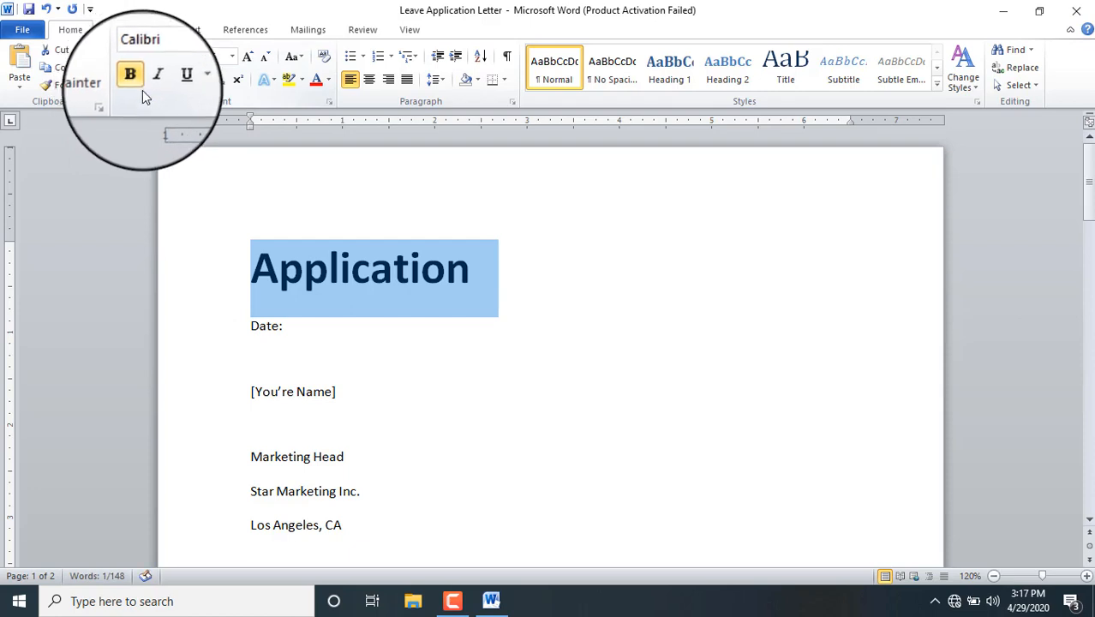
left_click(186, 82)
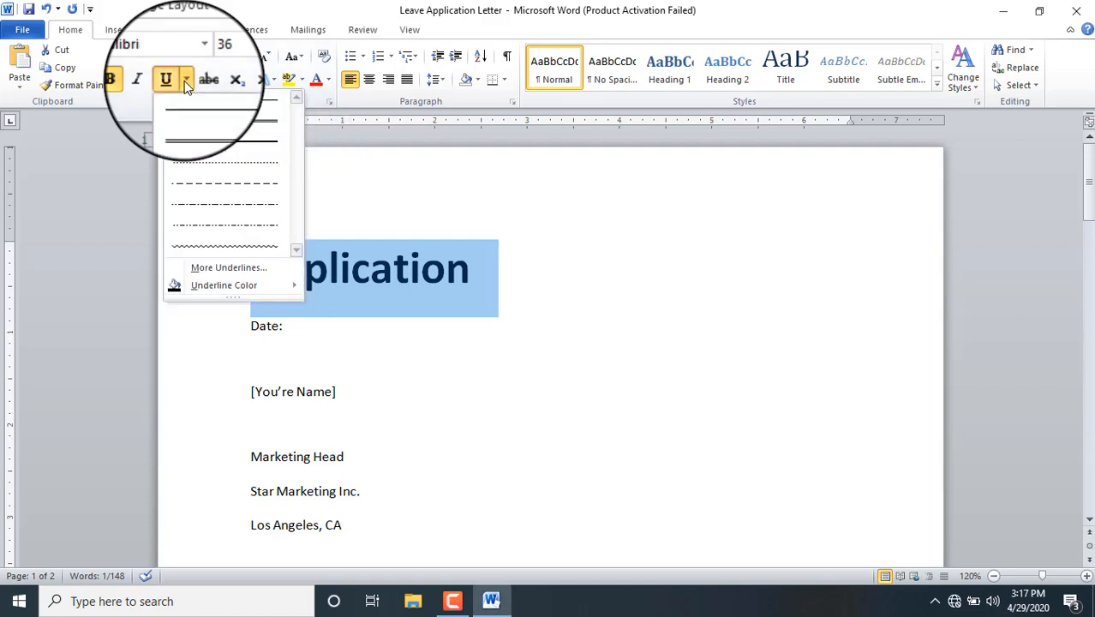
left_click(203, 122)
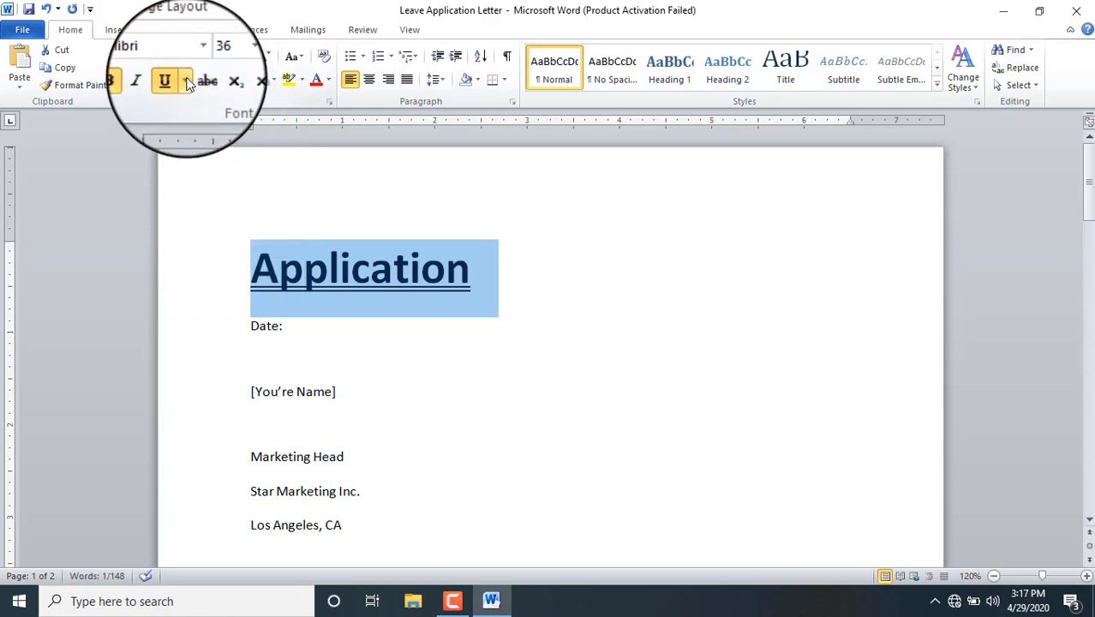
left_click(185, 81)
left_click(214, 145)
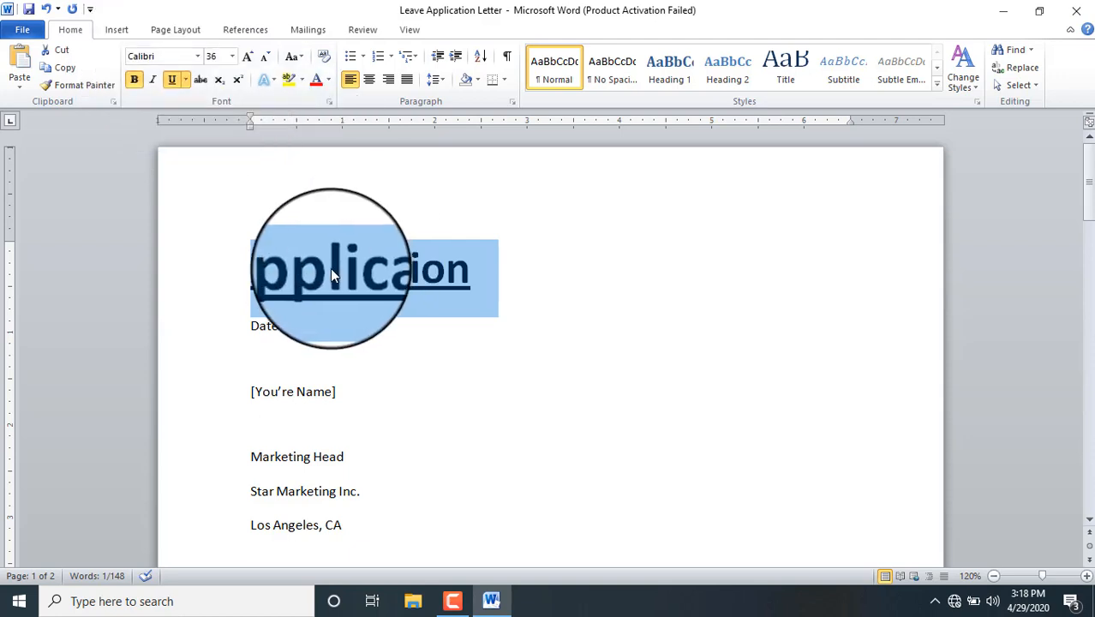
left_click(197, 57)
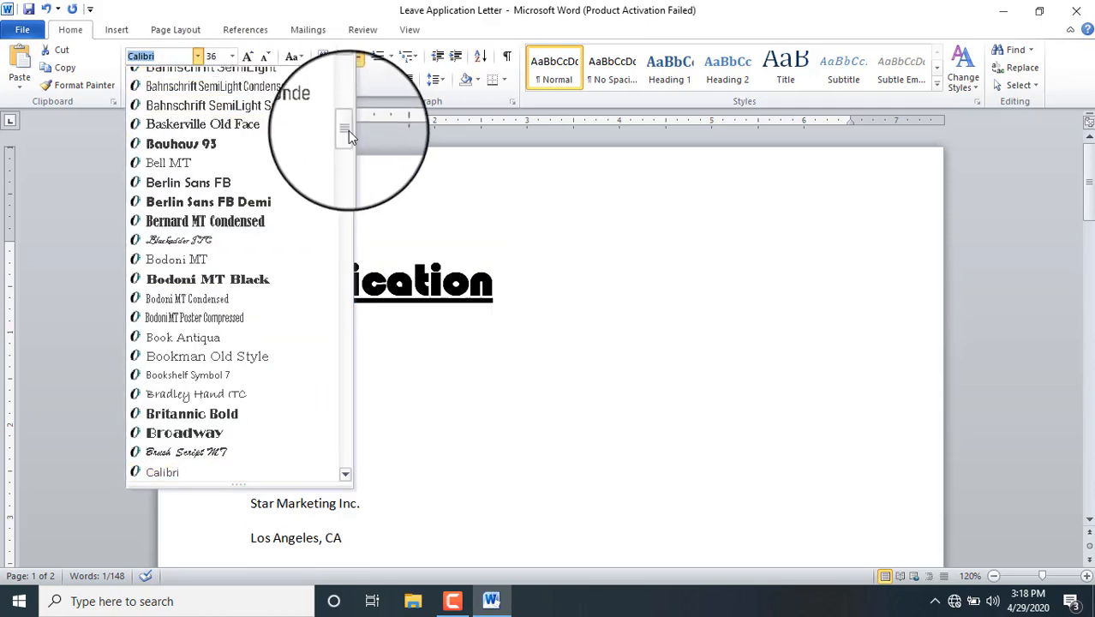
left_click_drag(347, 130, 345, 91)
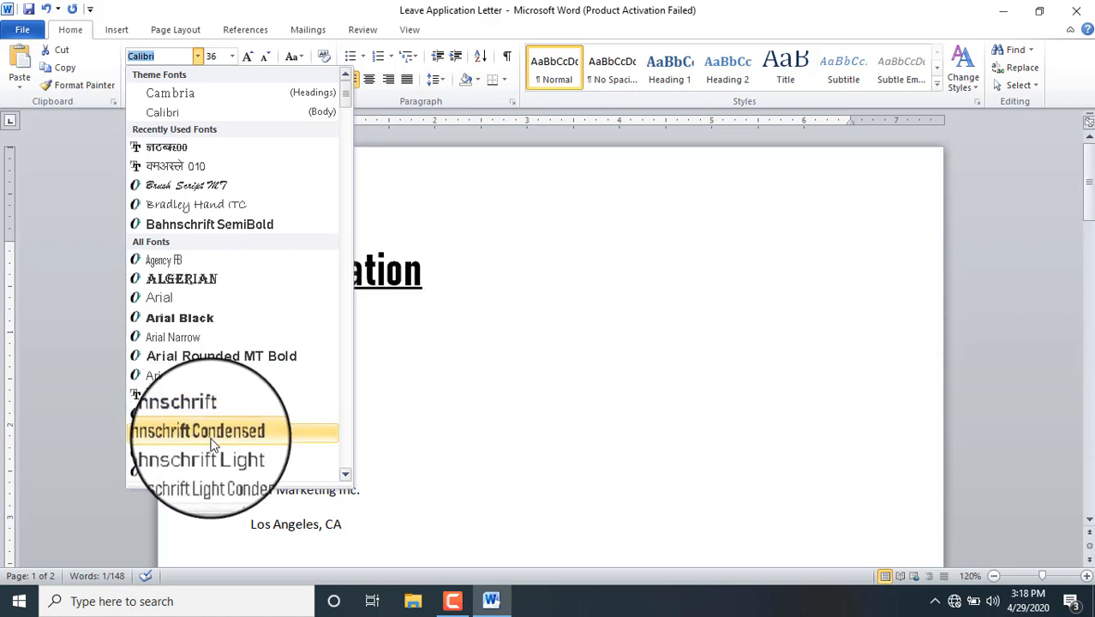
left_click(198, 57)
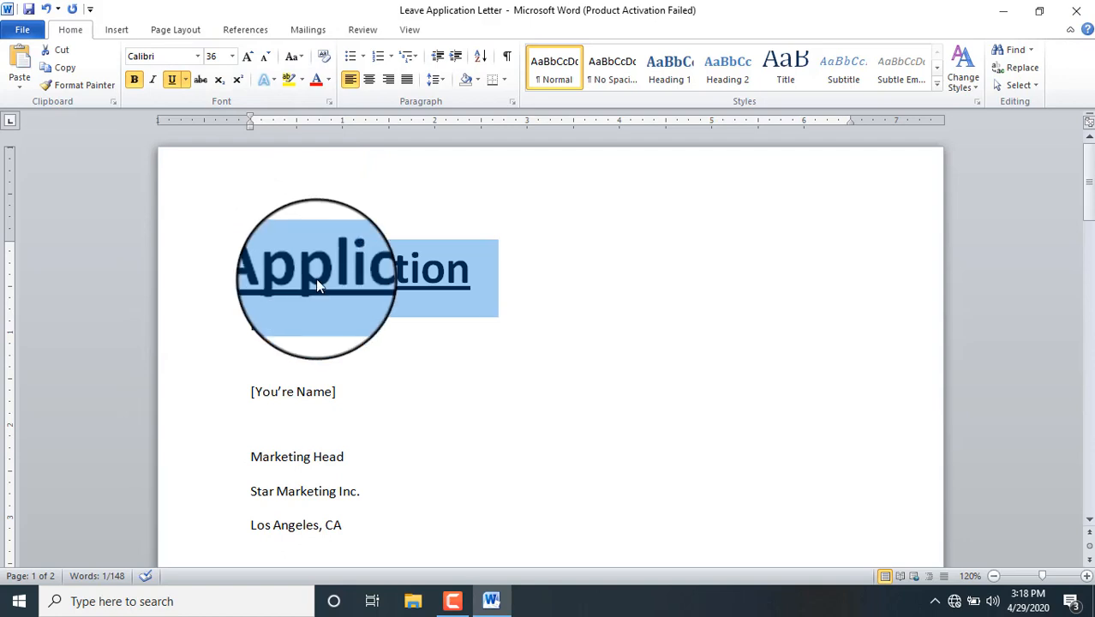
Step: Centre the 'Application' heading and set it in the Elephant font
left_click(370, 81)
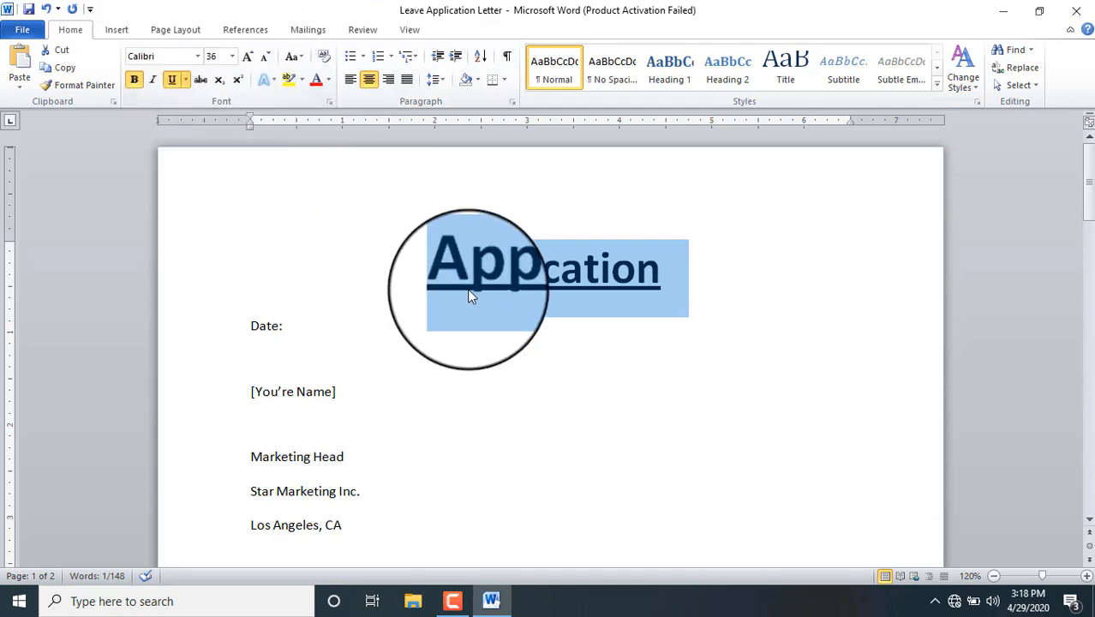
left_click(635, 289)
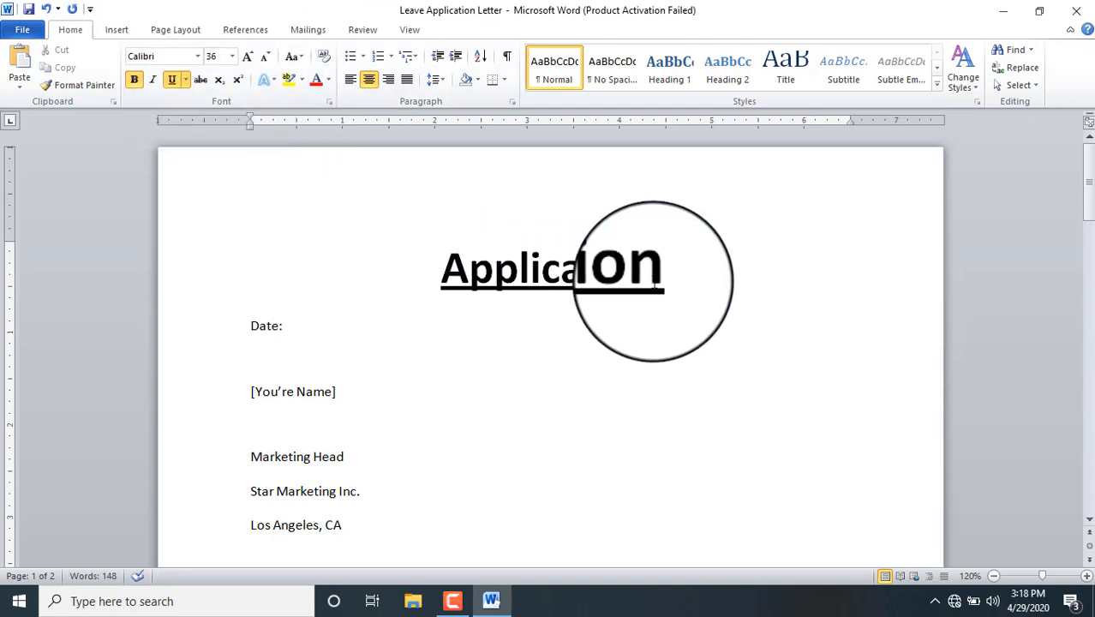
left_click_drag(666, 279, 454, 248)
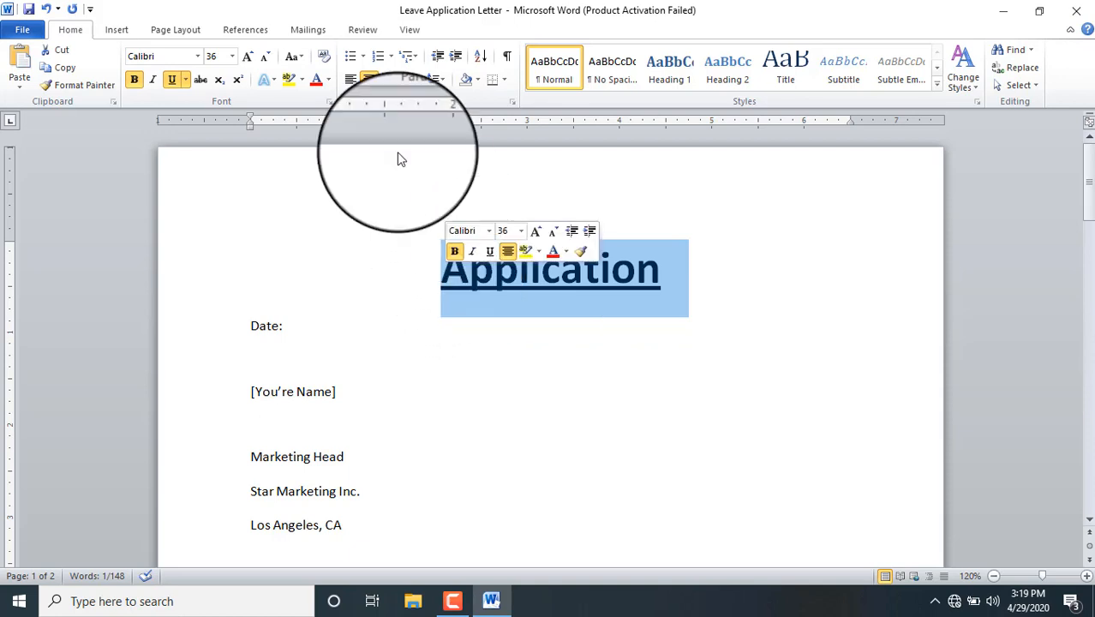
left_click(197, 56)
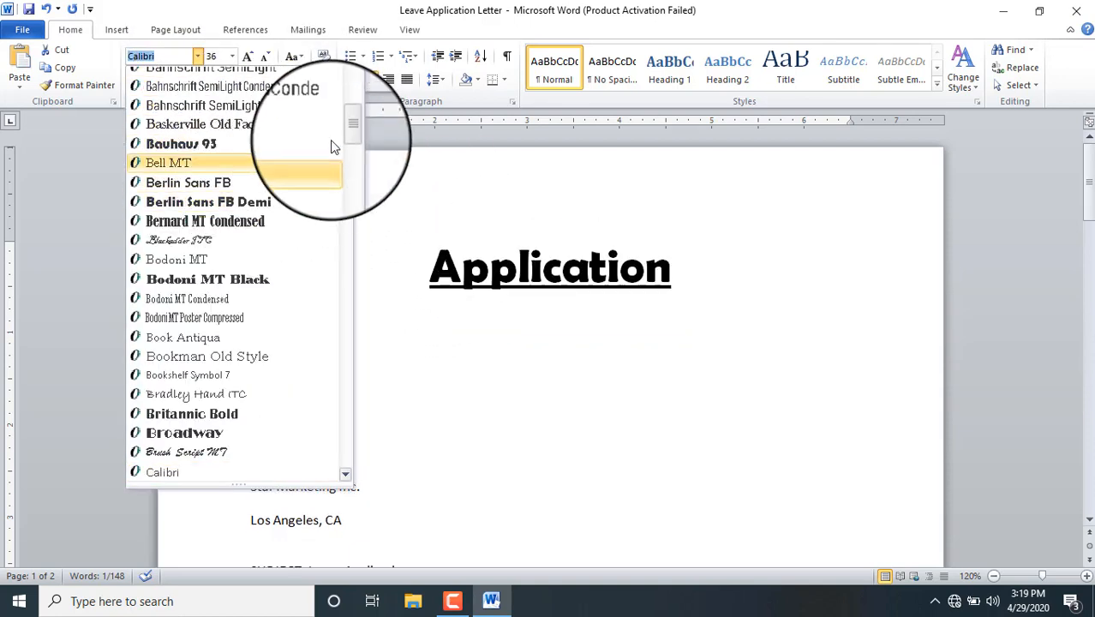
left_click_drag(347, 128, 348, 176)
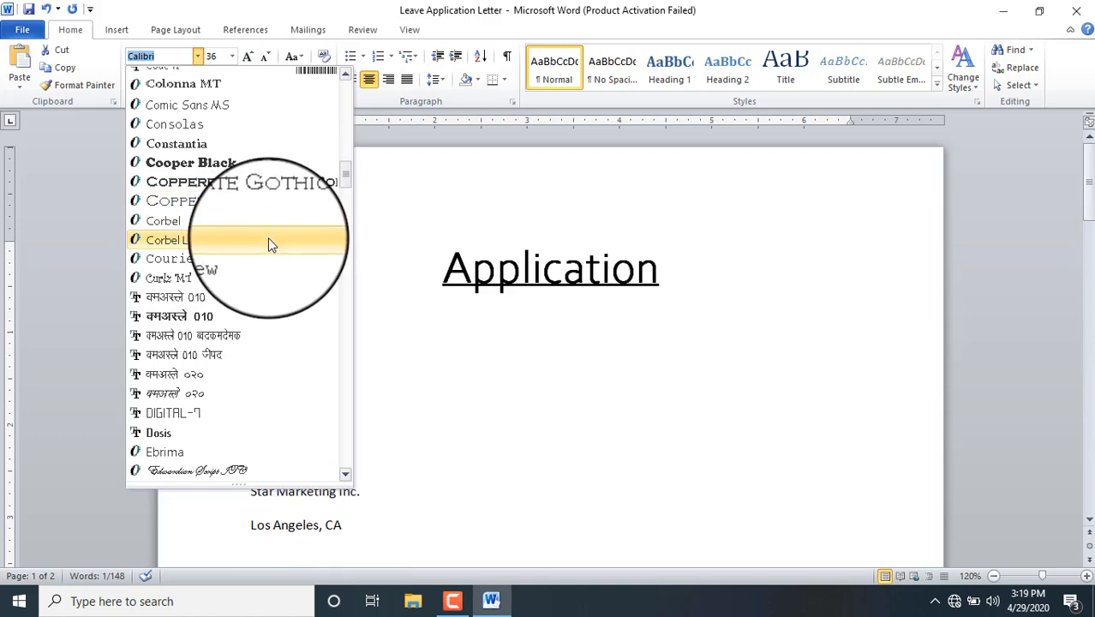
left_click_drag(349, 170, 347, 192)
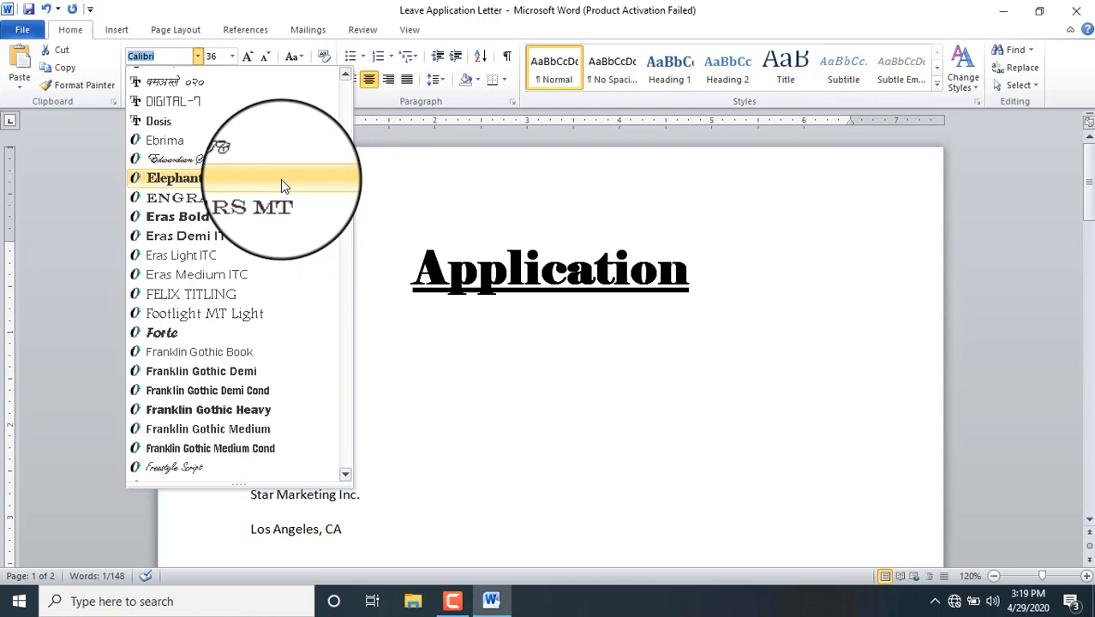
left_click(281, 182)
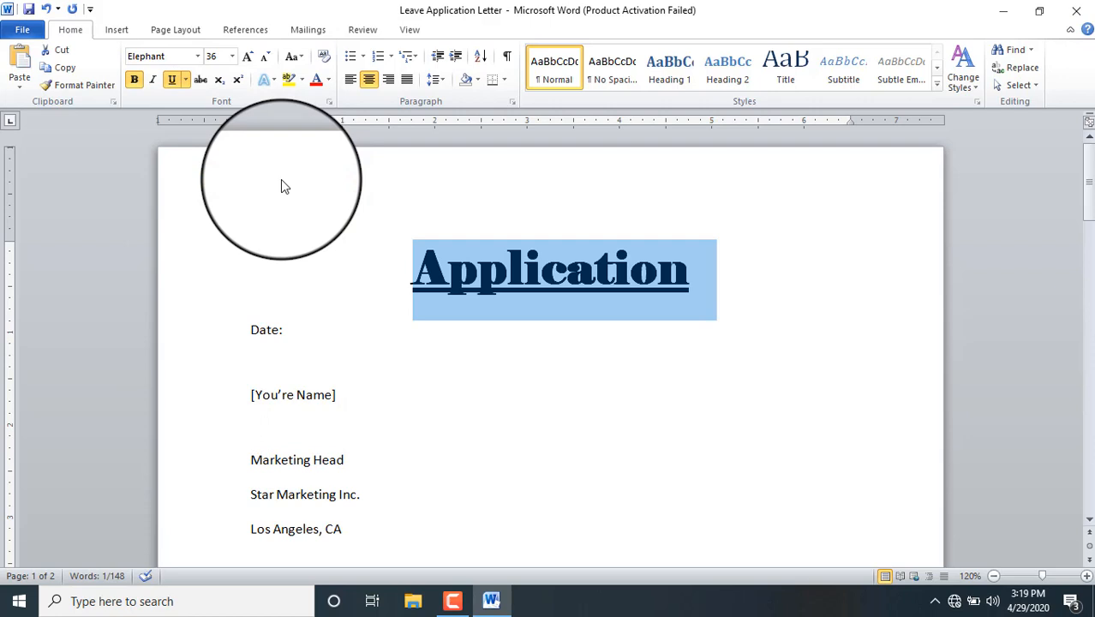
left_click(407, 390)
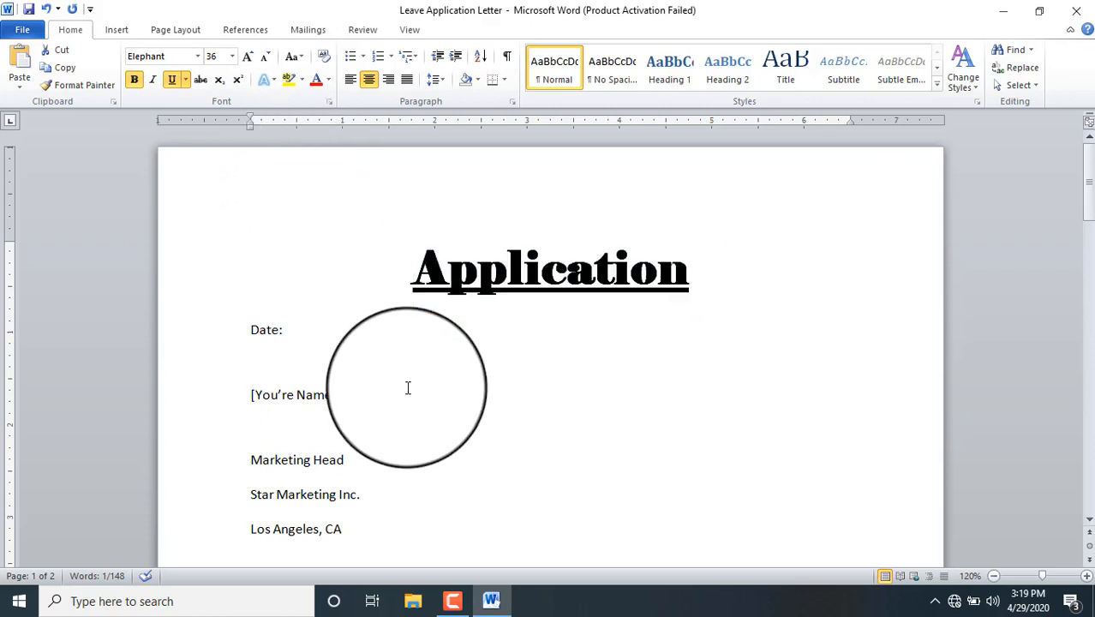
Step: Enter the date 22-4-2020 after 'Date:' and select the date text
left_click(295, 327)
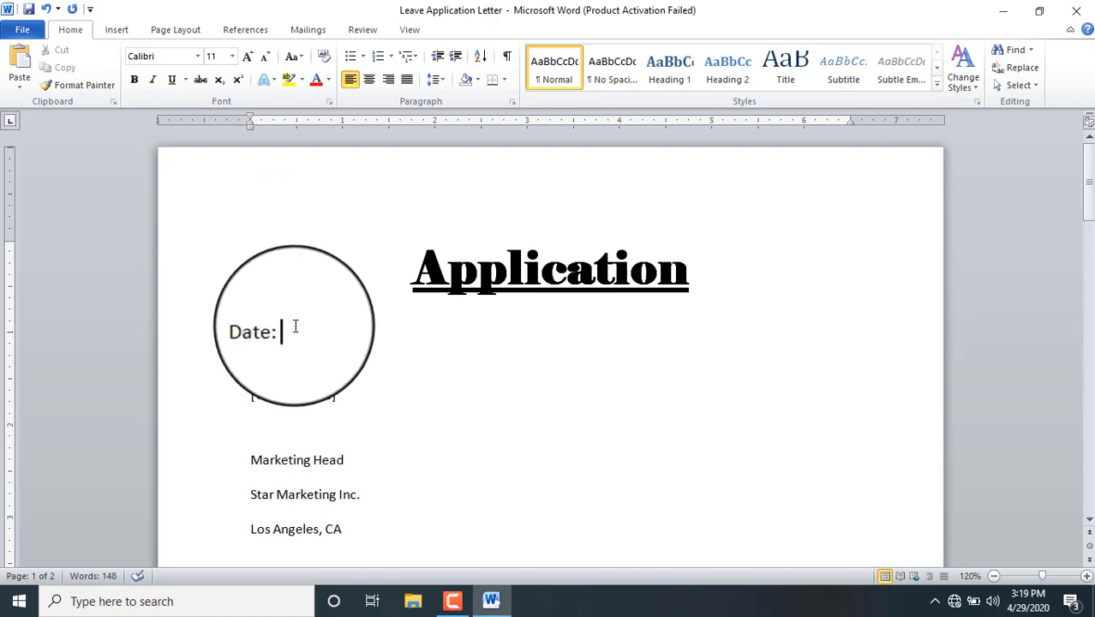
type("22-5")
key("BackSpace")
type("4-2020")
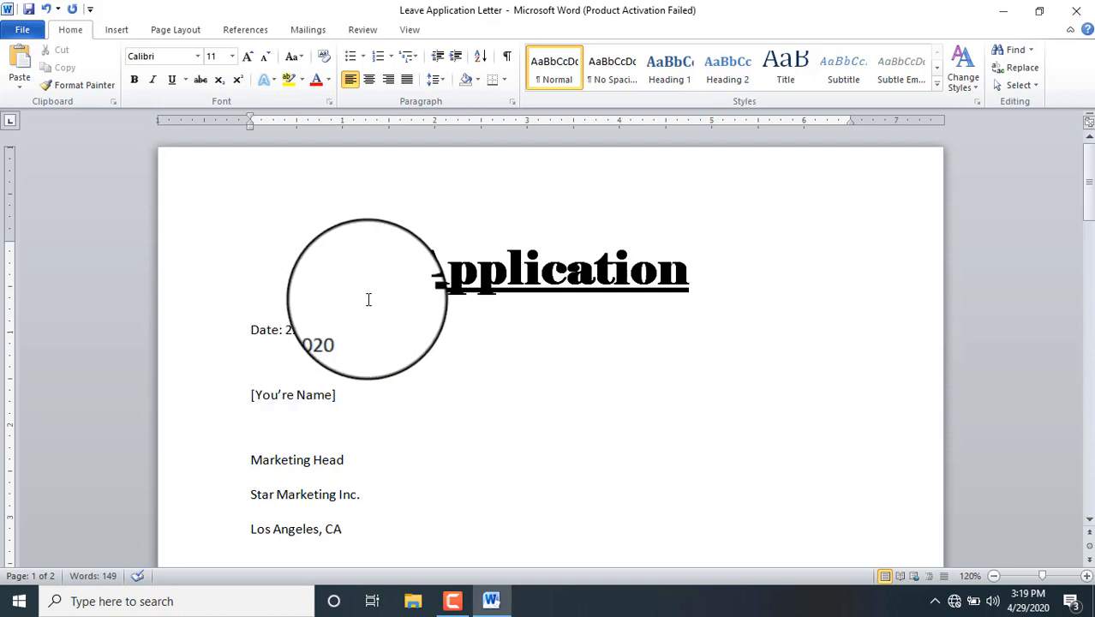
left_click_drag(359, 328, 255, 328)
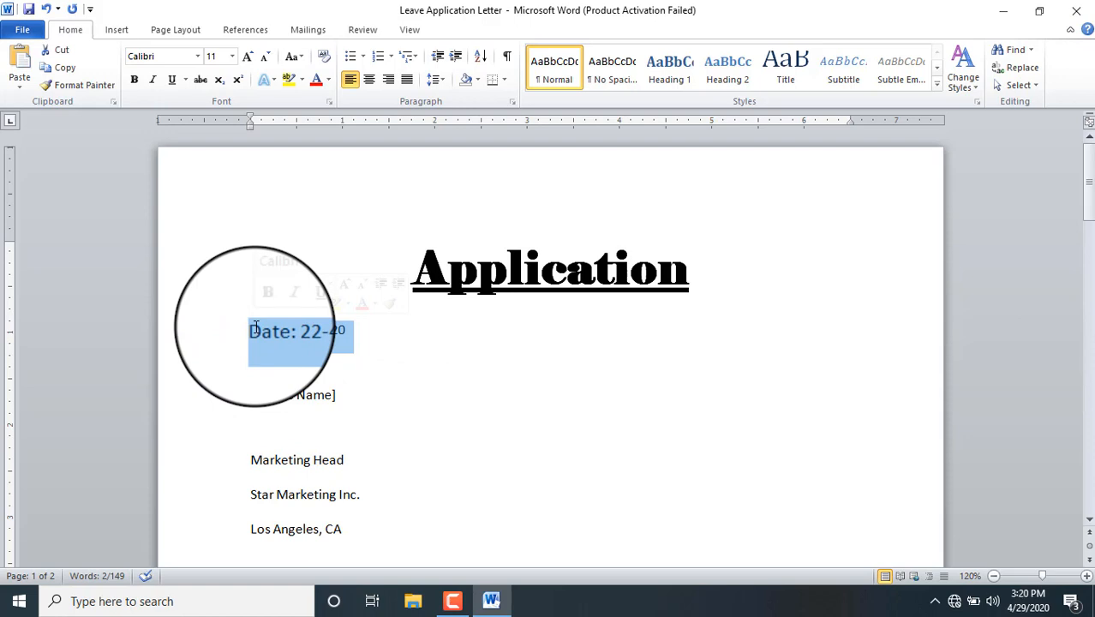
Step: Right-align the date line, make it italic, and grow it to 14 pt
left_click(393, 80)
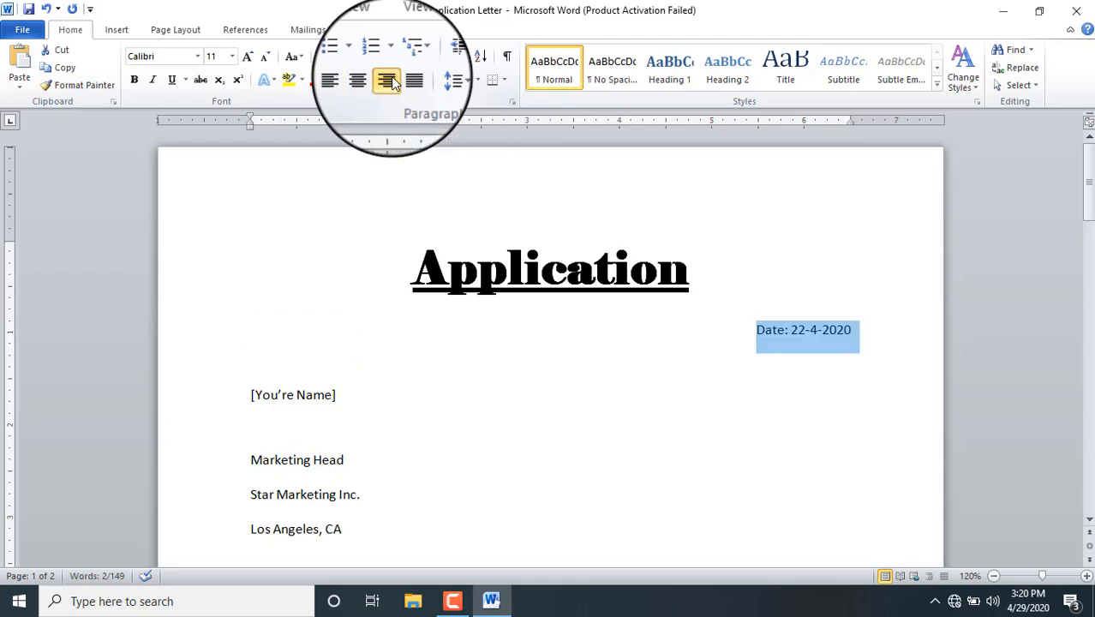
left_click(153, 82)
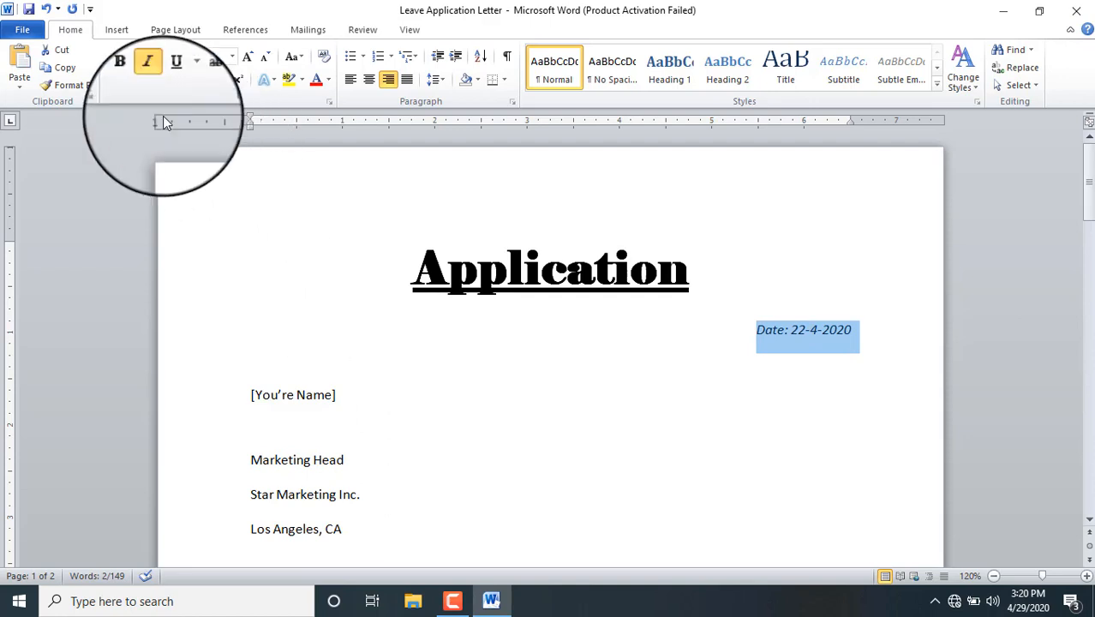
left_click(153, 81)
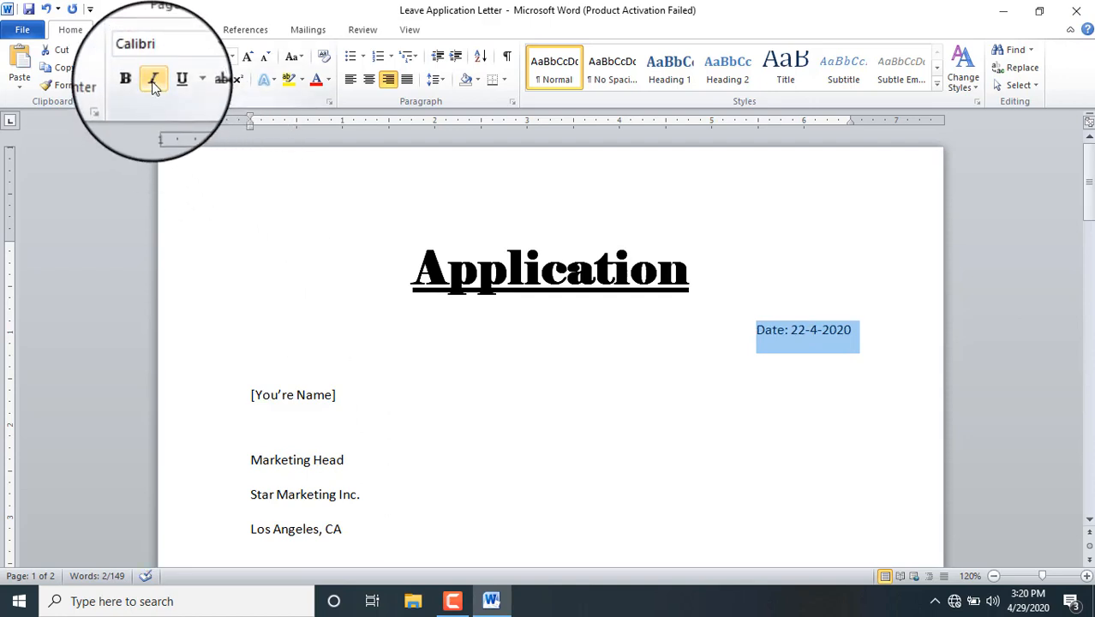
left_click(153, 82)
left_click(247, 58)
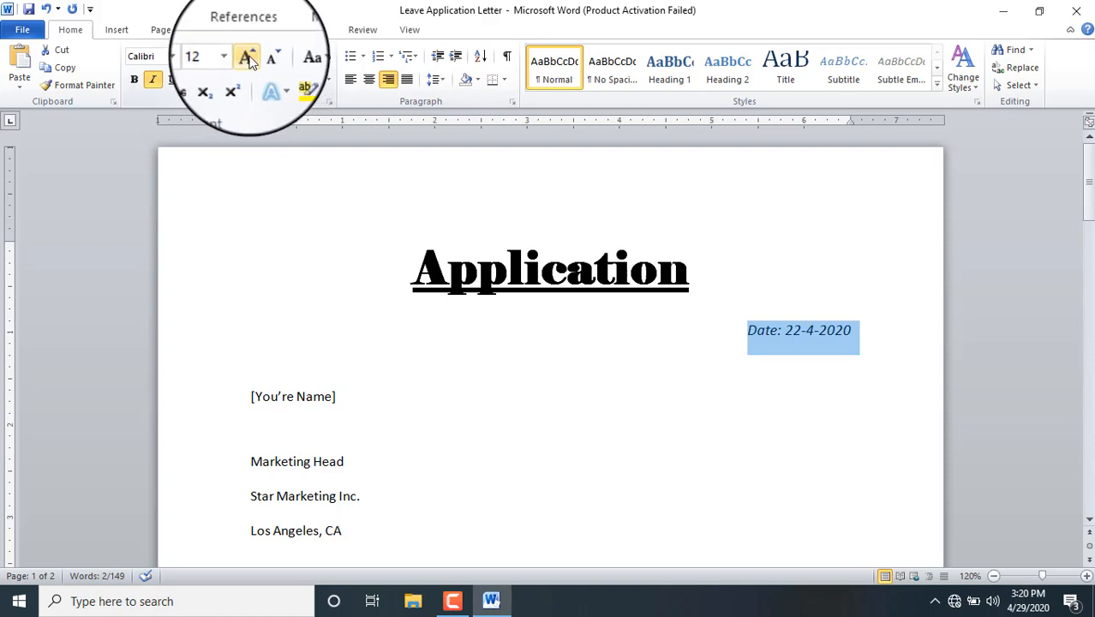
left_click(247, 58)
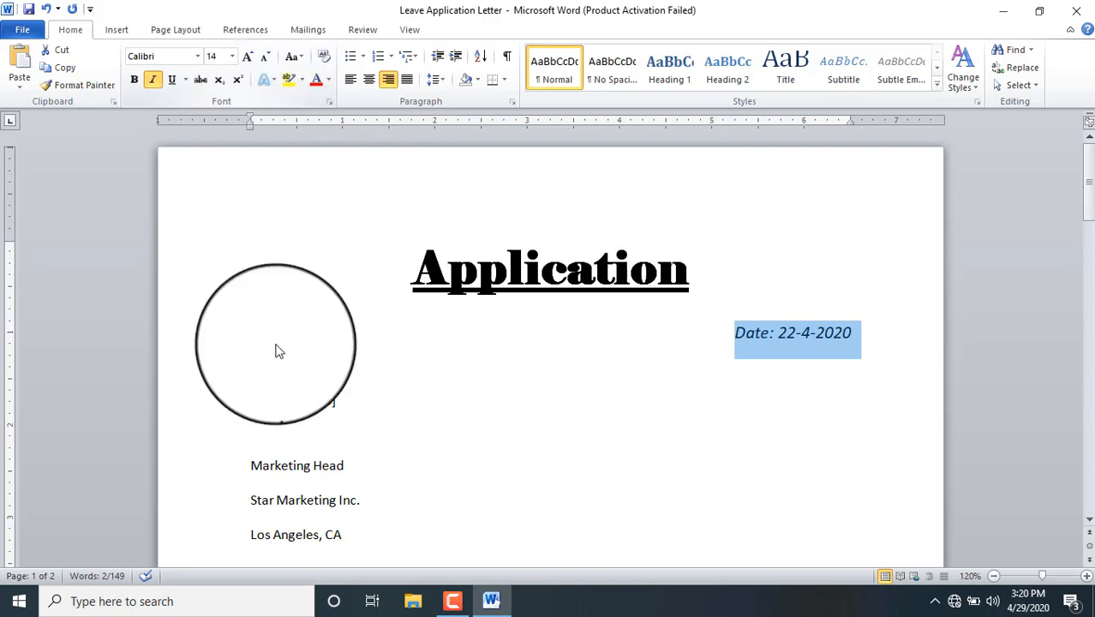
left_click(324, 408)
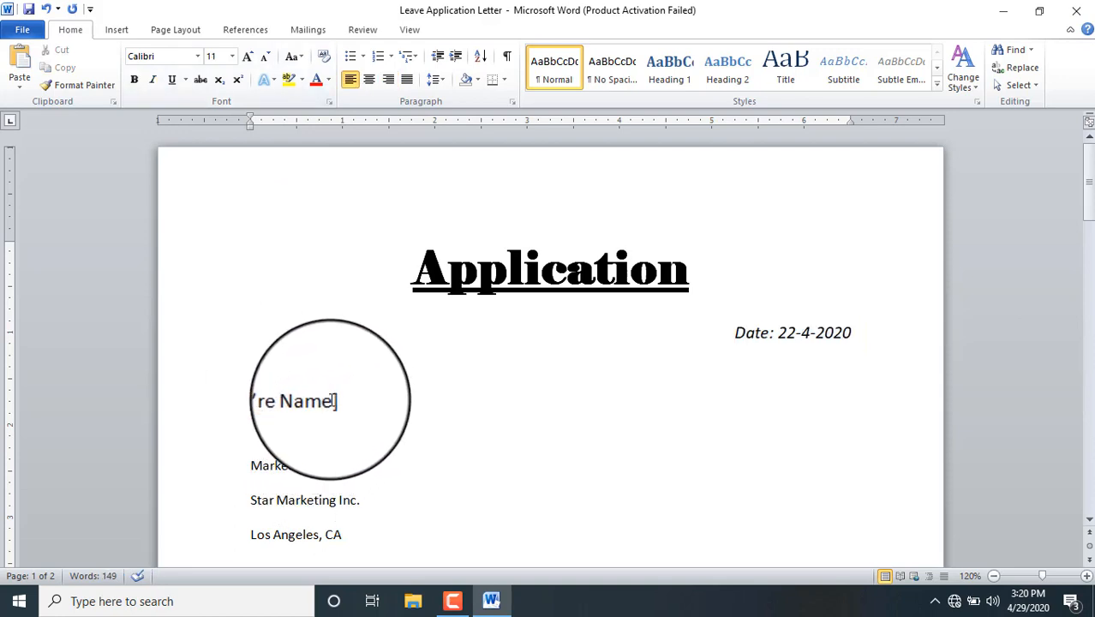
Step: Replace the 'You're Name' placeholder with the sender's full name
left_click_drag(331, 400, 281, 396)
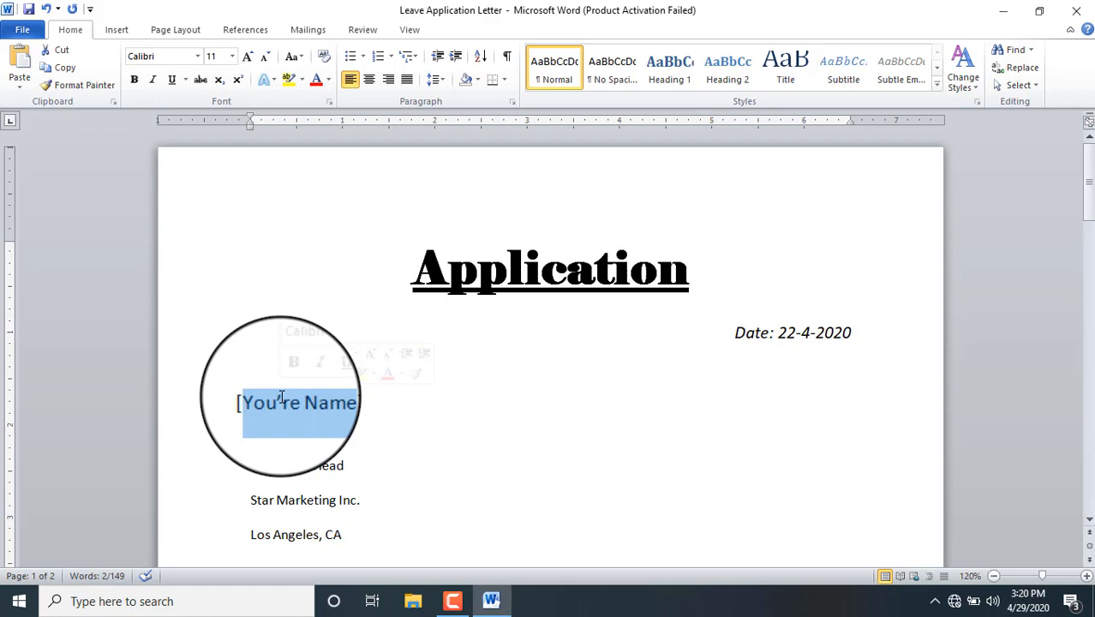
type("M;a=")
key("BackSpace")
key("BackSpace")
key("BackSpace")
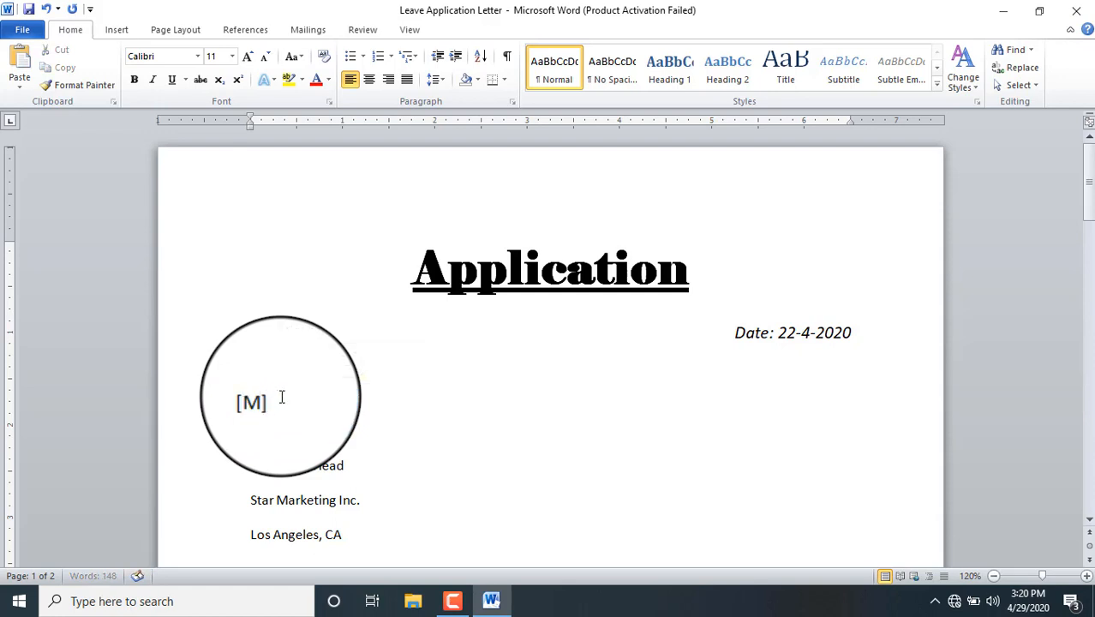
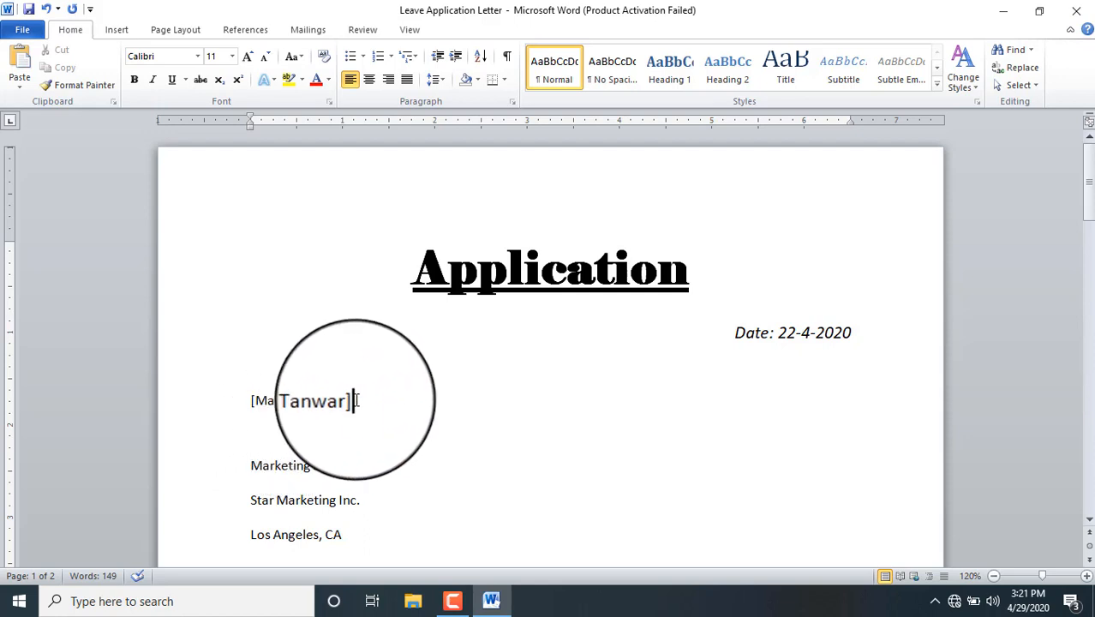
Step: Make the sender's name line italic with a single-line underline
left_click_drag(357, 399, 244, 396)
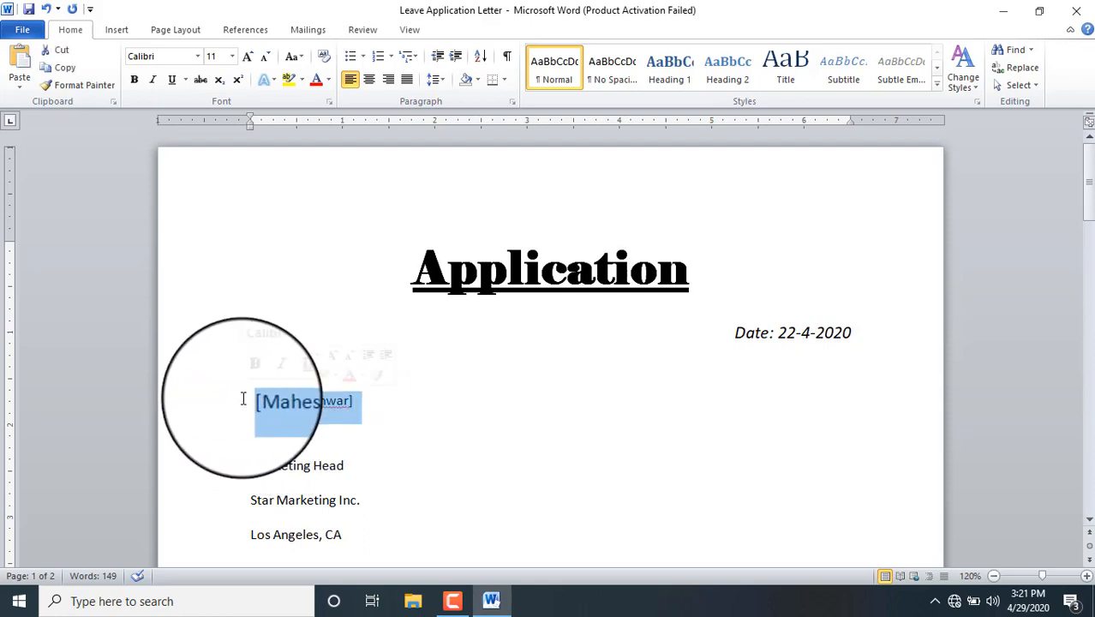
left_click(153, 79)
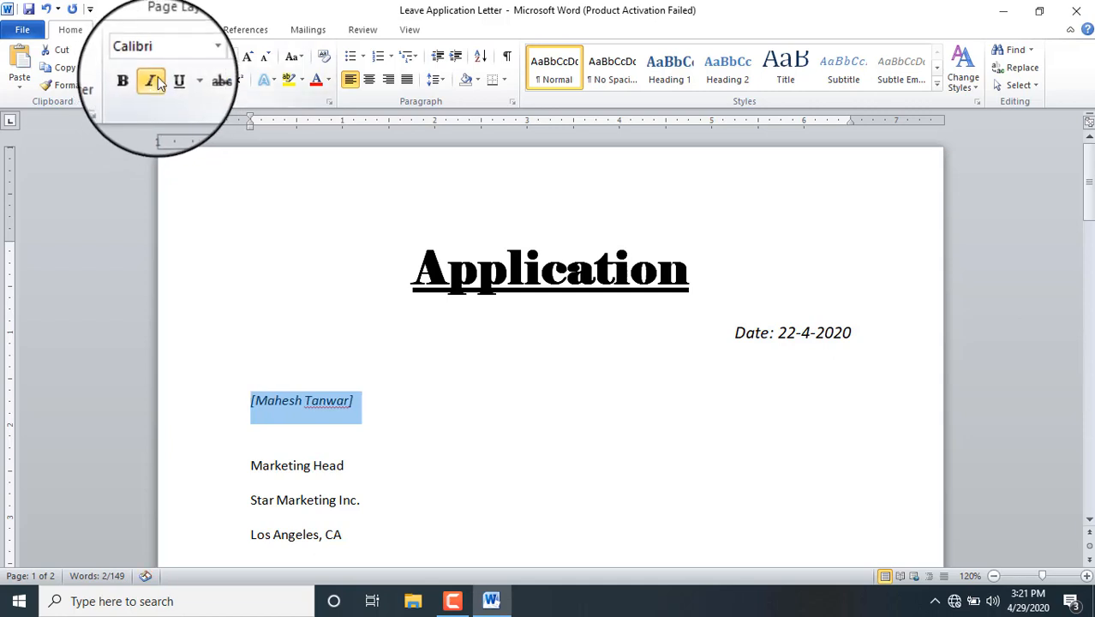
left_click(172, 81)
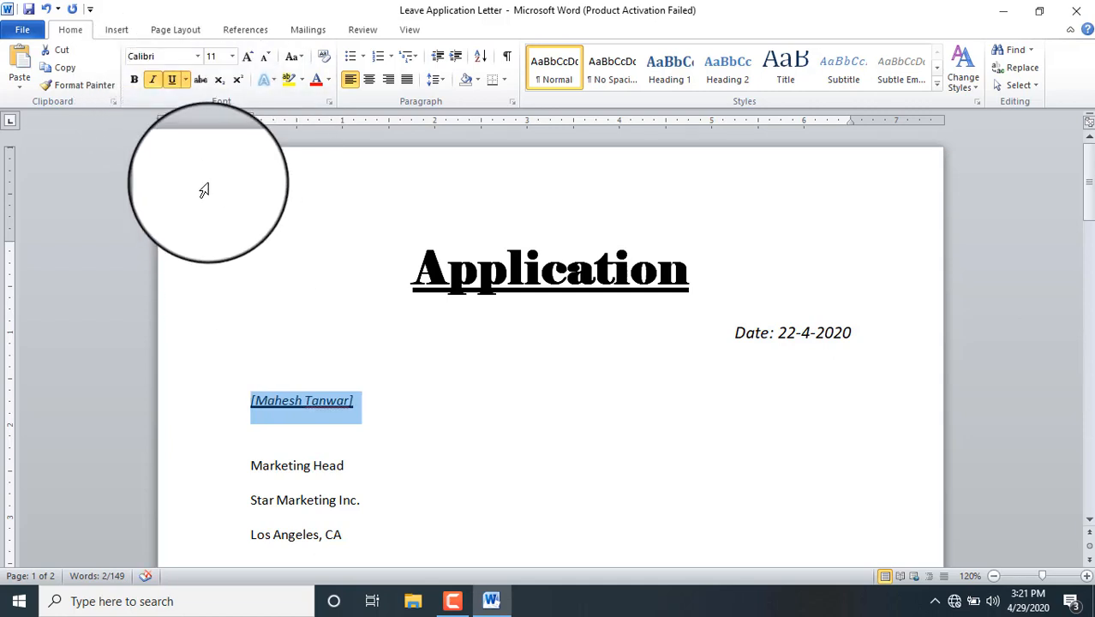
left_click(187, 81)
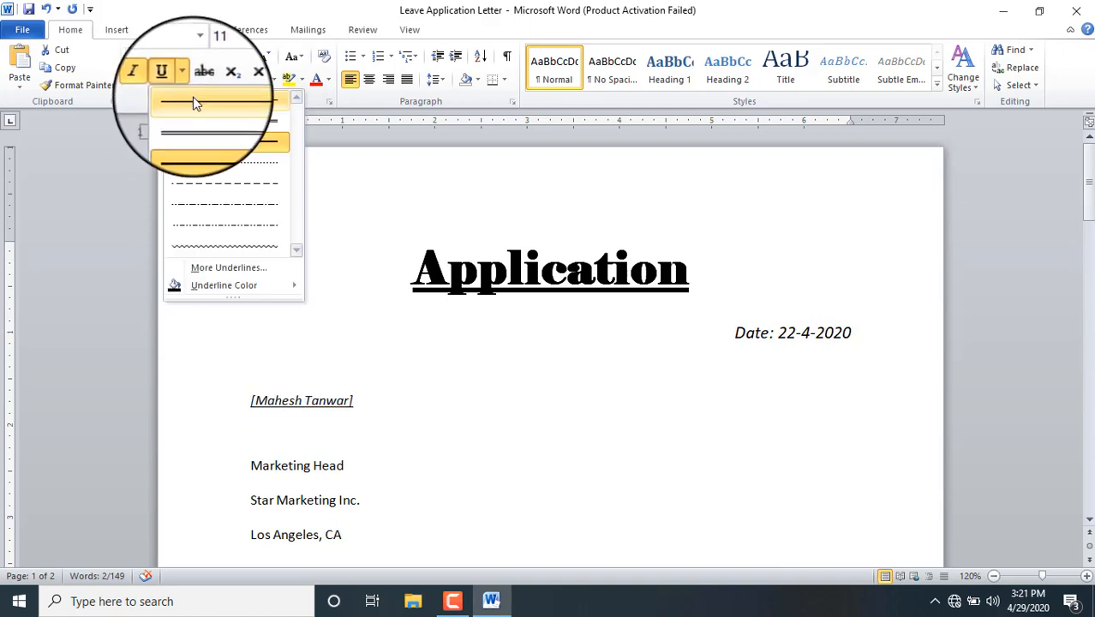
left_click(194, 101)
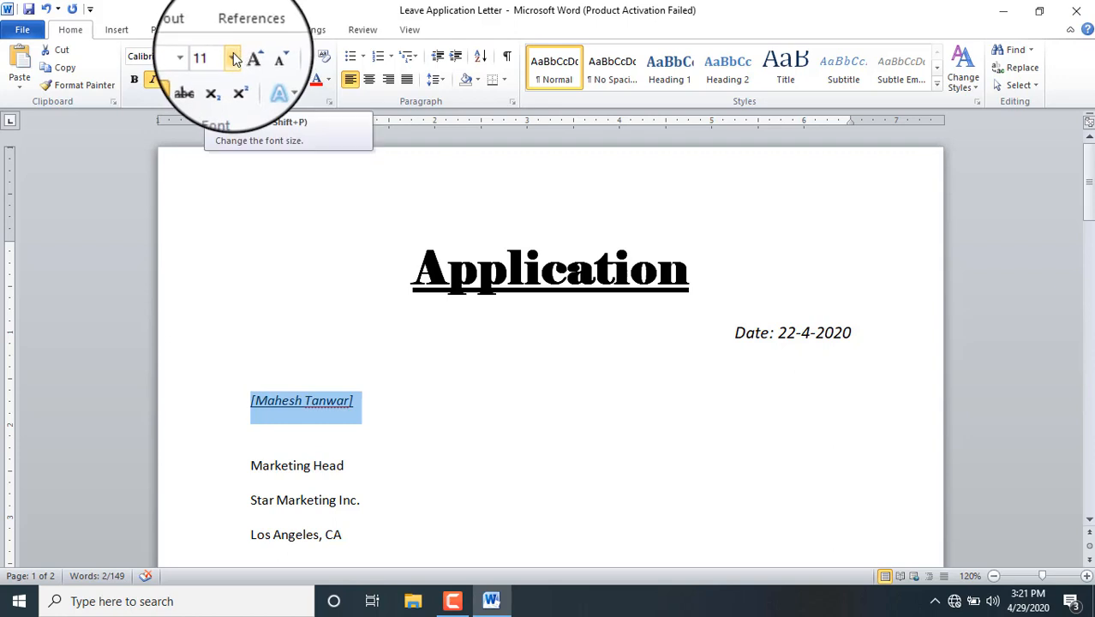
left_click(215, 58)
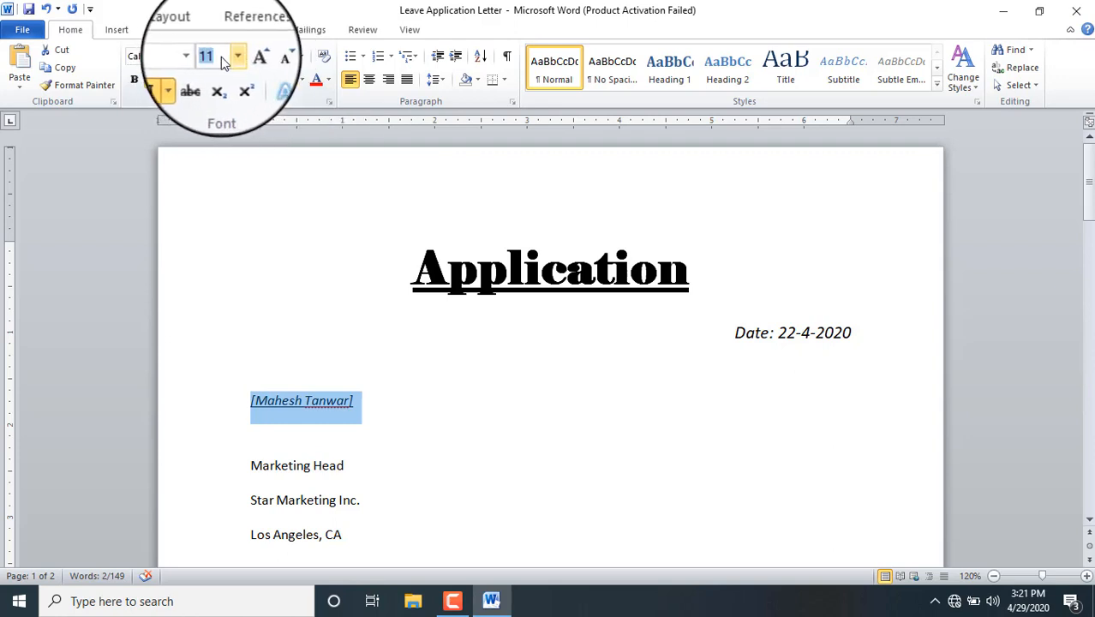
Step: Set the sender's name to 16.5 pt, then shrink it two steps to 14 pt
type("16.5")
key("Return")
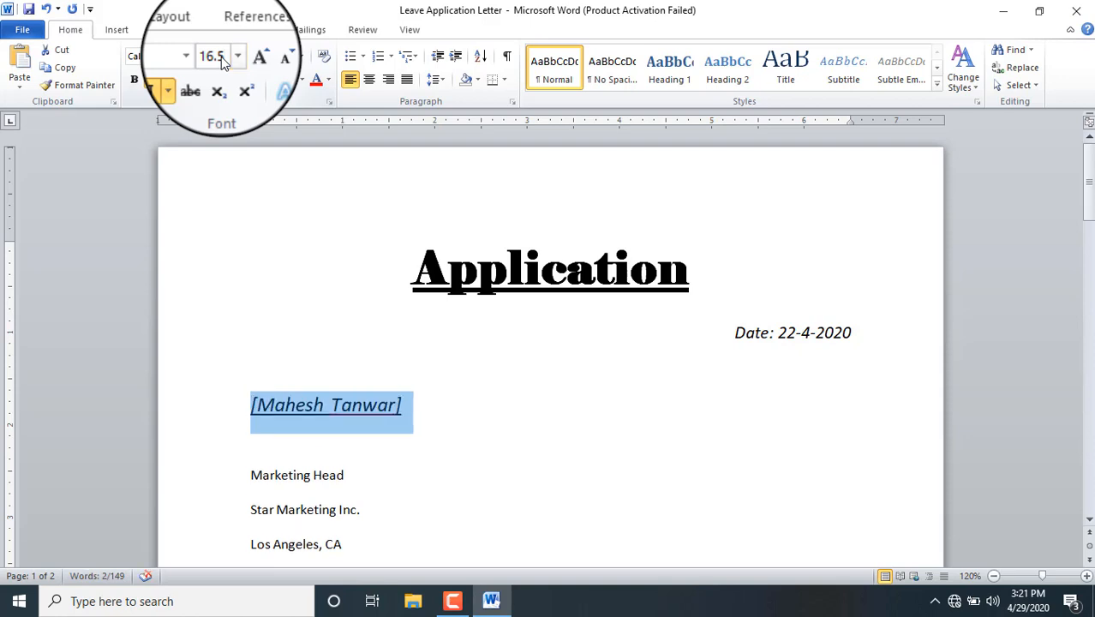
left_click(232, 56)
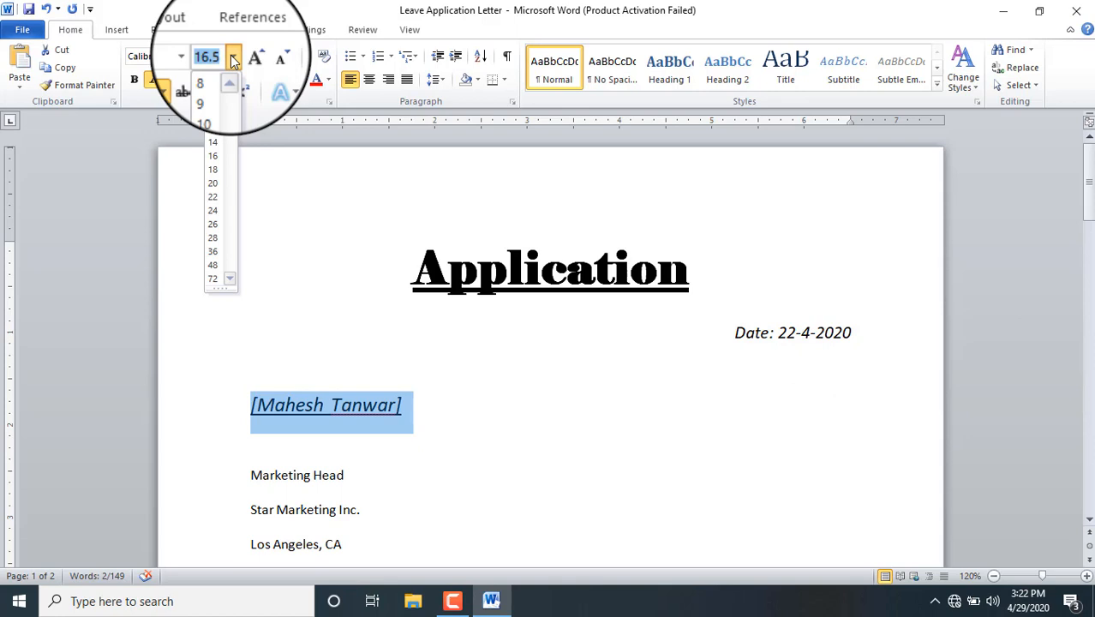
left_click(232, 57)
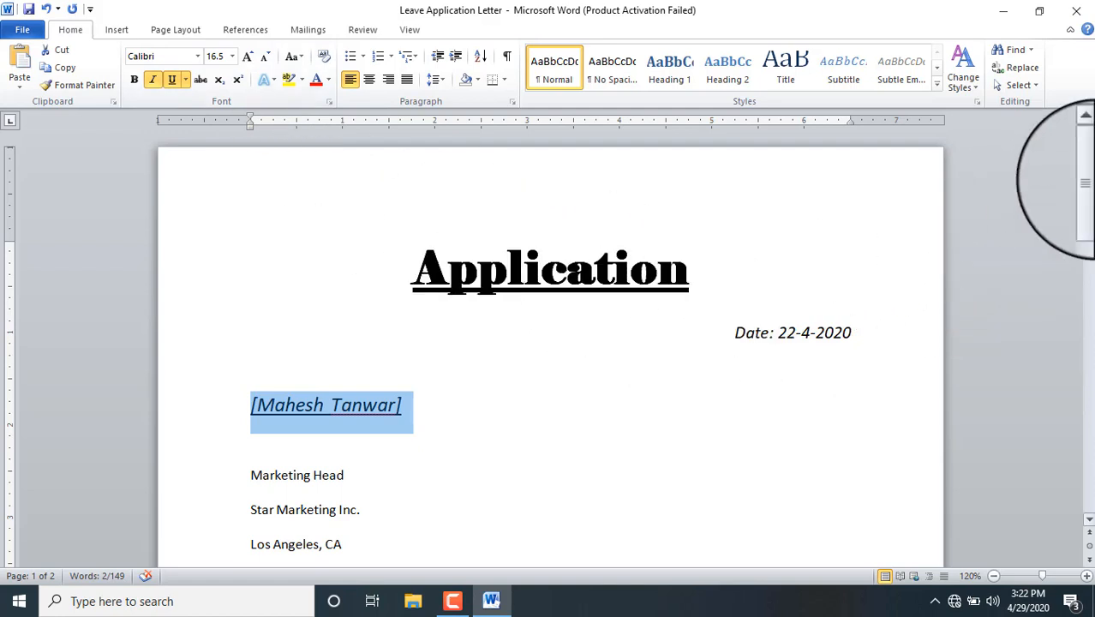
left_click_drag(1090, 185, 1090, 195)
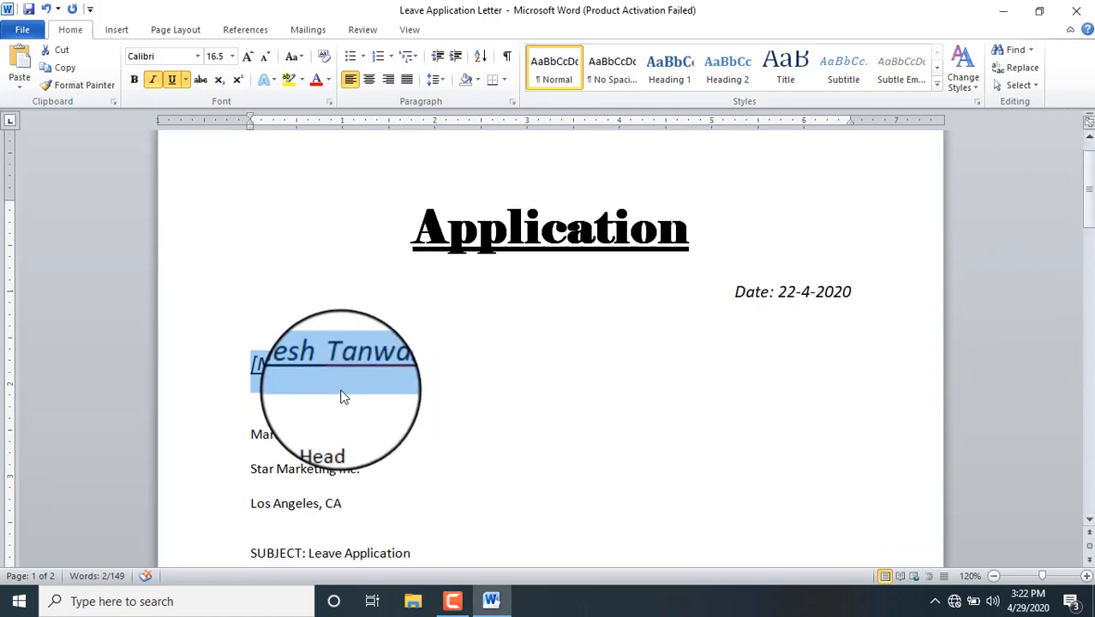
left_click(265, 57)
left_click(265, 56)
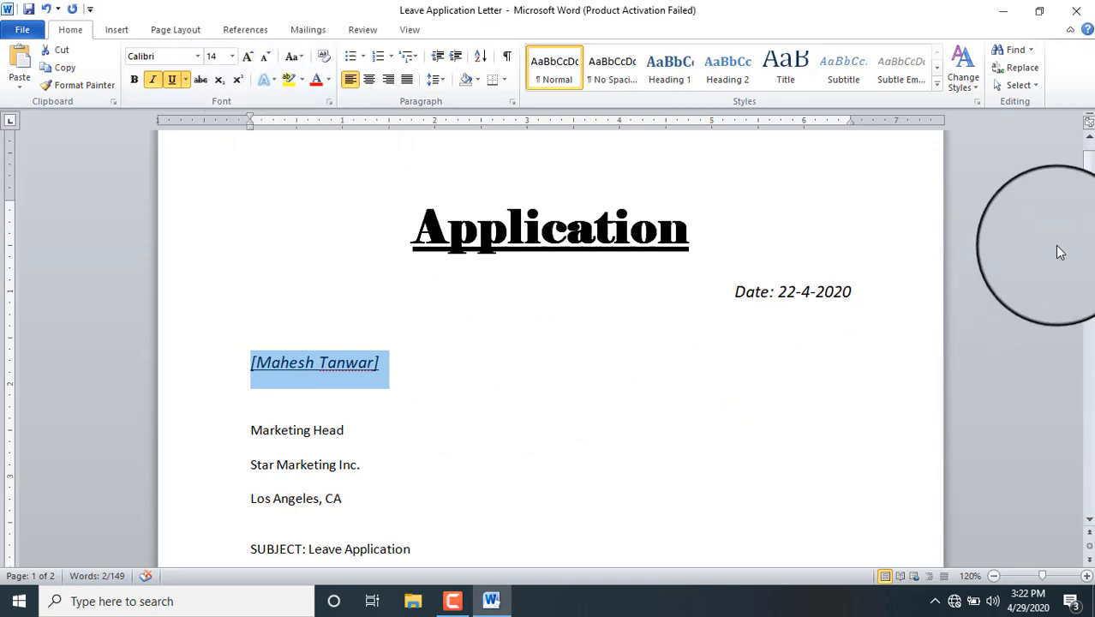
left_click_drag(1086, 212, 1091, 224)
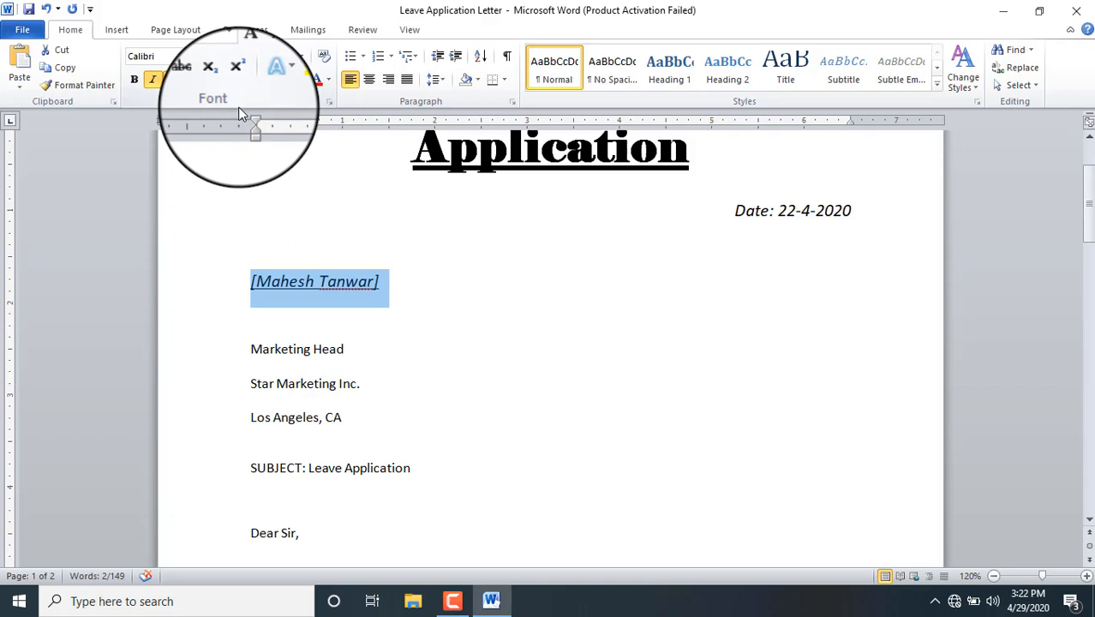
Step: Select the MARKETING HEAD line and set it to UPPERCASE
left_click(250, 349)
left_click_drag(250, 350, 356, 350)
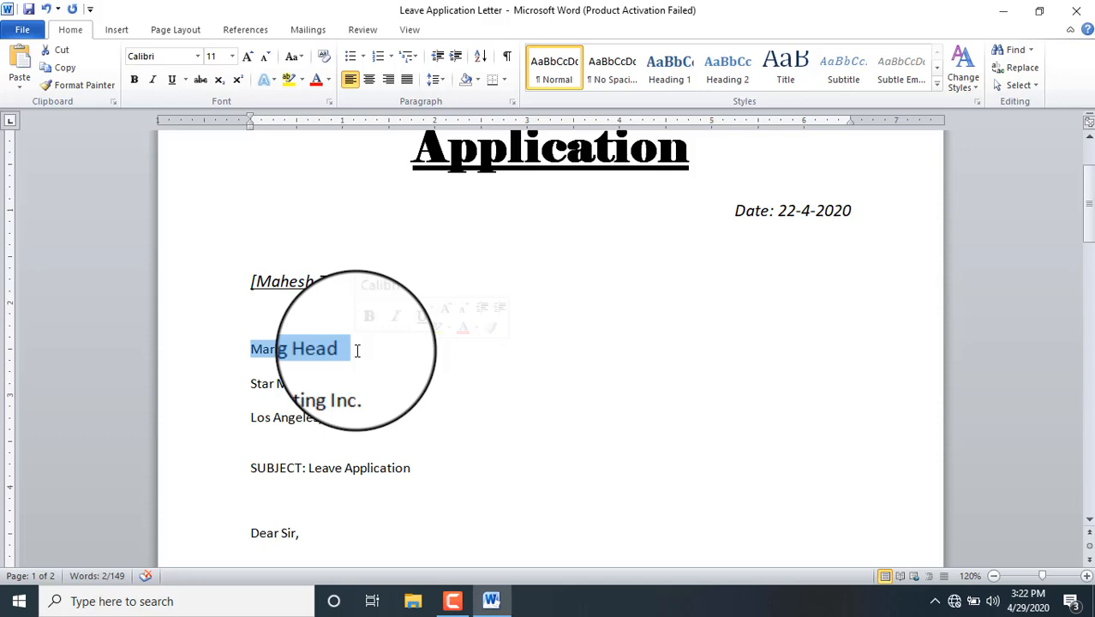
left_click(302, 60)
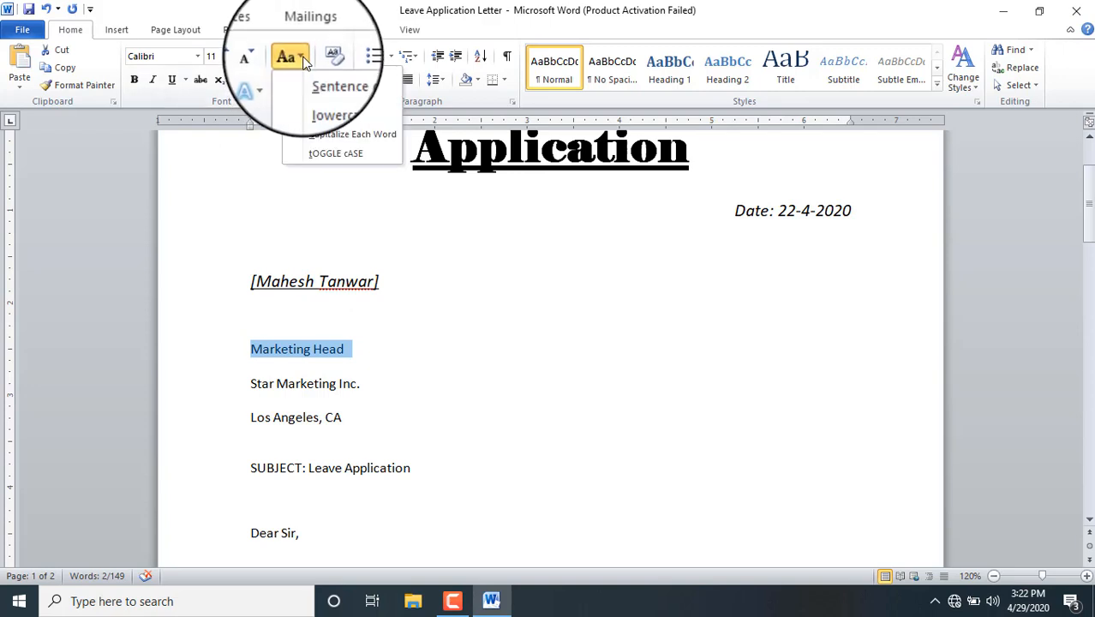
left_click(321, 115)
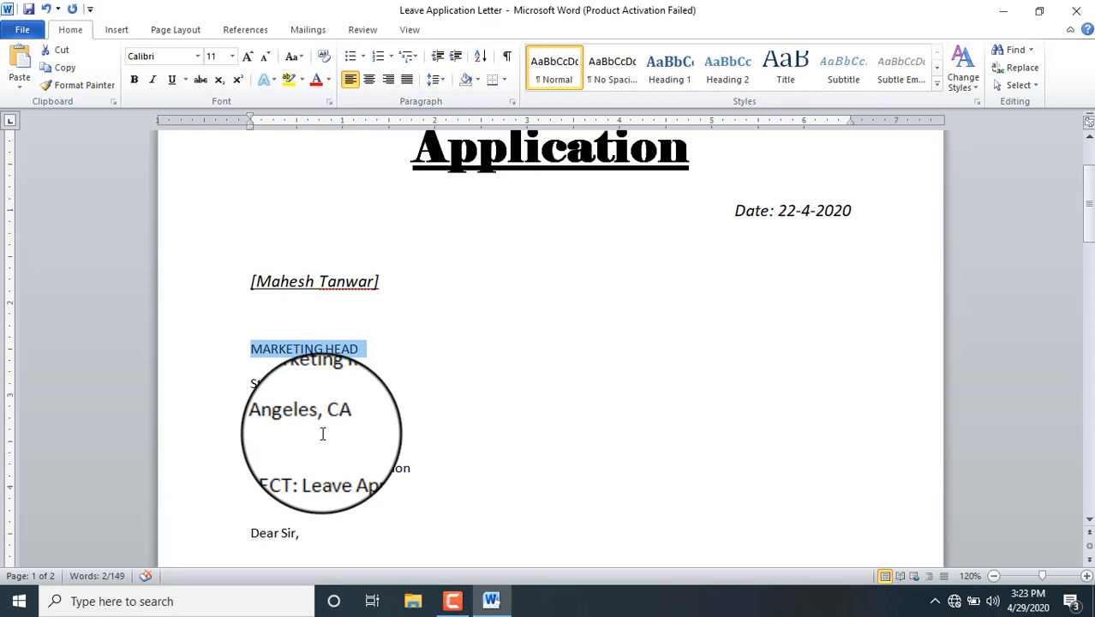
left_click(304, 67)
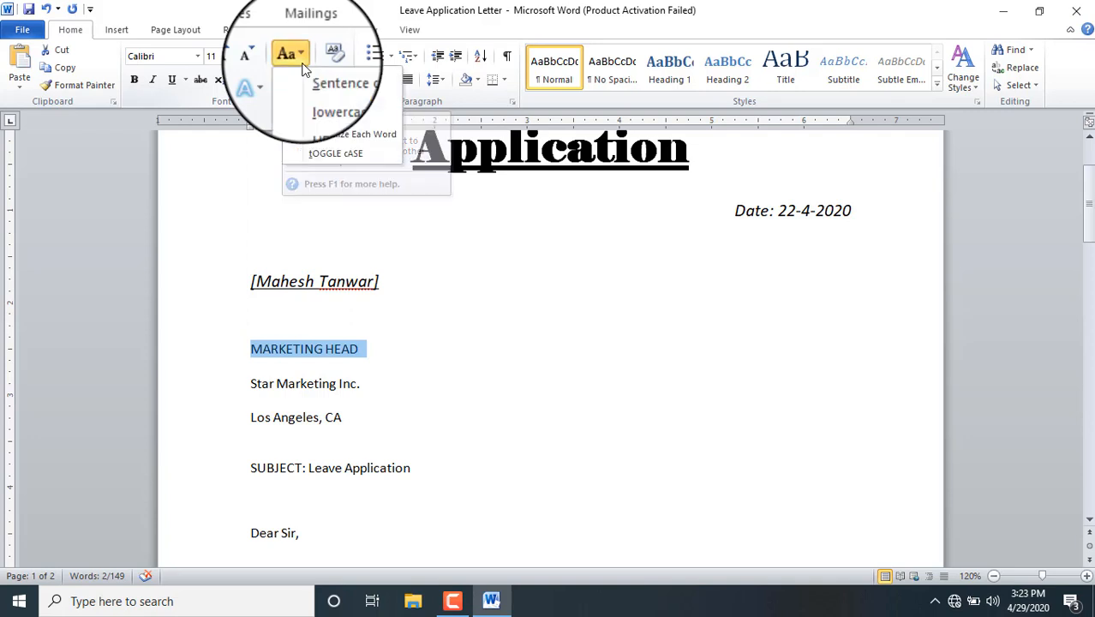
left_click(319, 117)
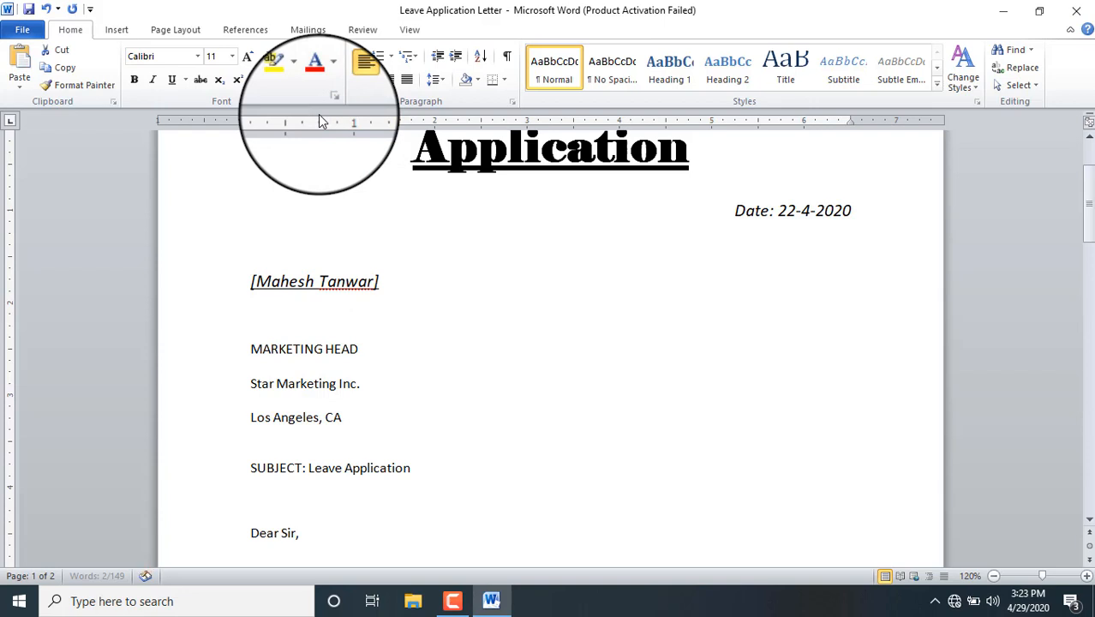
Step: Cycle the title through lowercase, Sentence case and Capitalize Each Word, ending in UPPERCASE
left_click(301, 58)
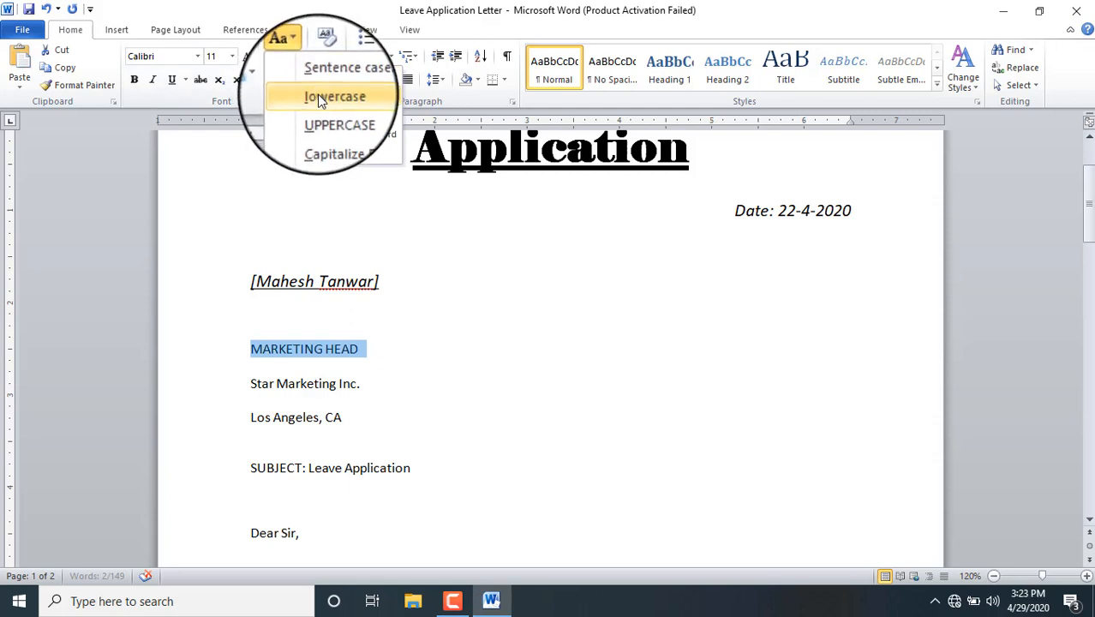
left_click(317, 95)
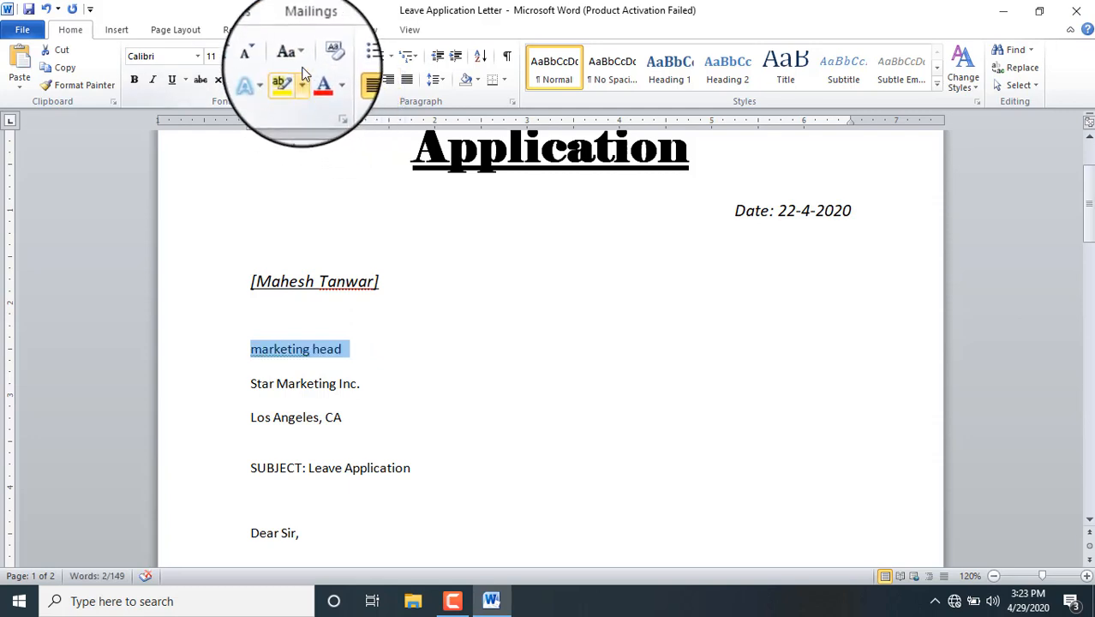
left_click(300, 57)
left_click(319, 77)
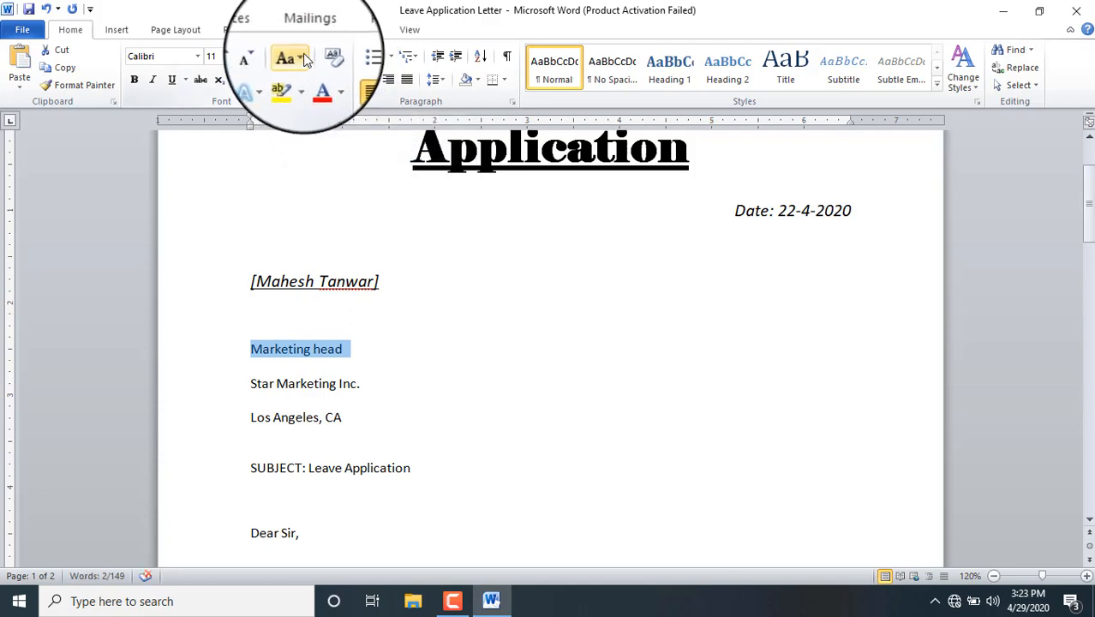
left_click(295, 57)
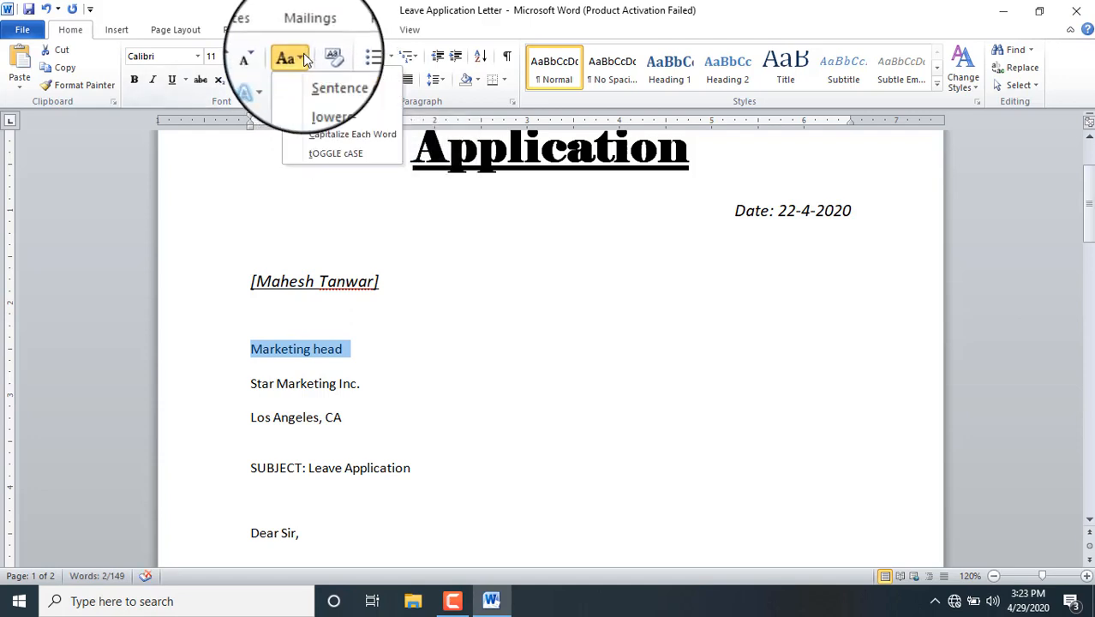
left_click(324, 135)
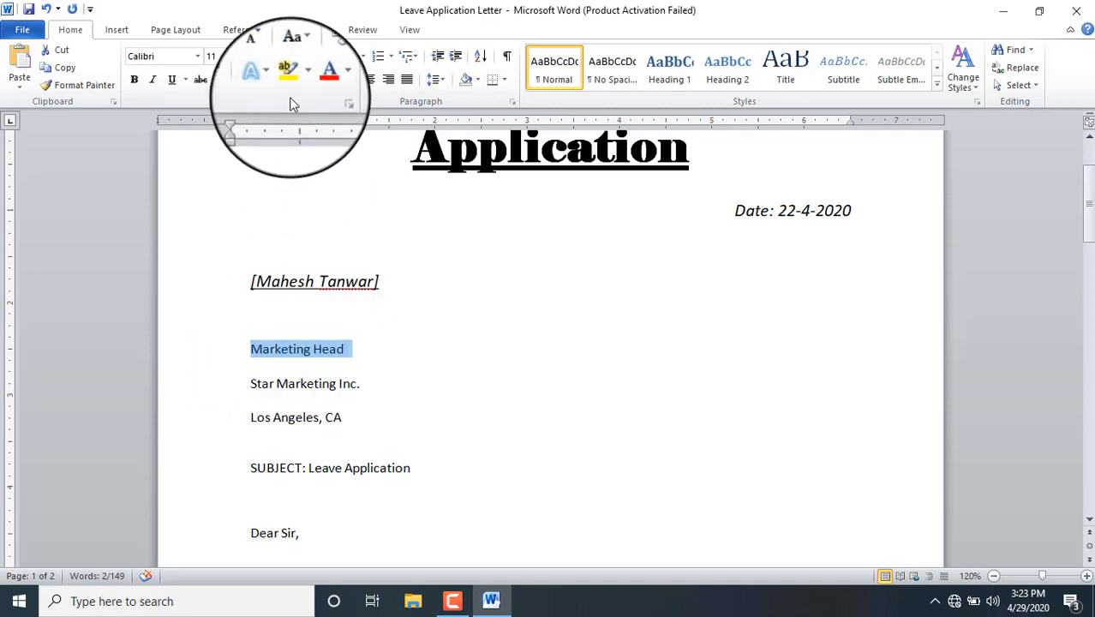
left_click(298, 58)
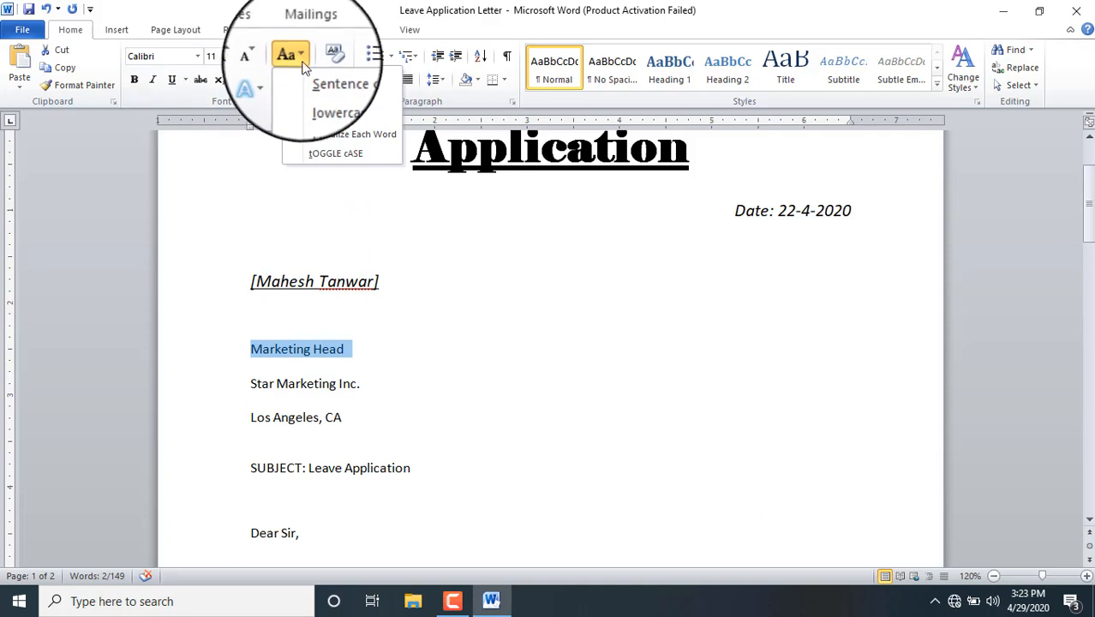
left_click(322, 117)
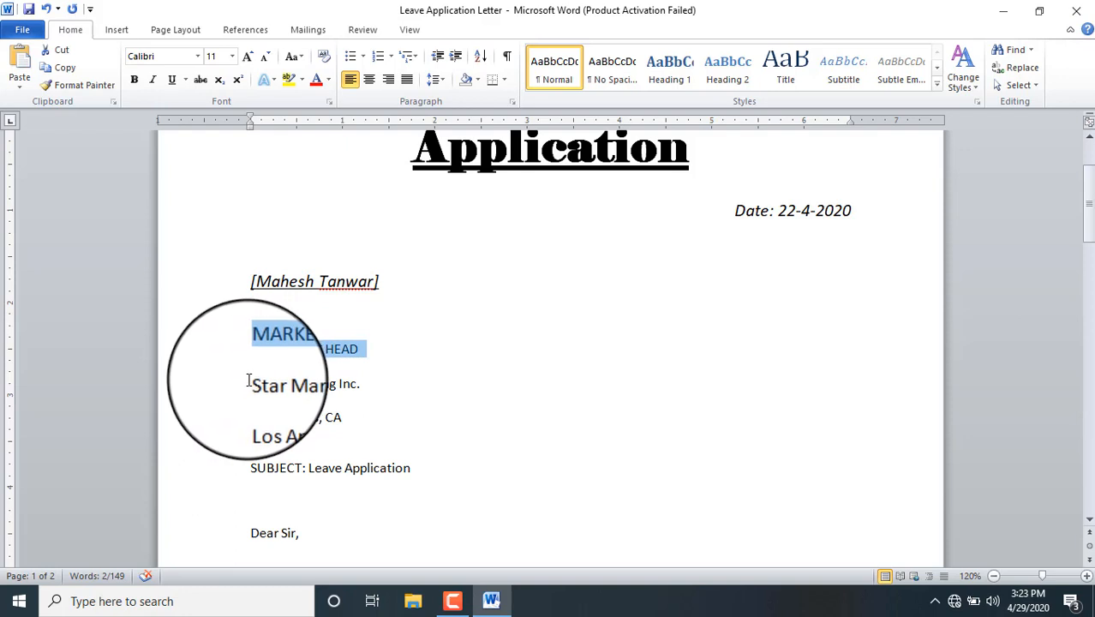
Step: Italicize the Star Marketing Inc. and Los Angeles, CA lines and highlight them turquoise
left_click_drag(250, 379, 341, 418)
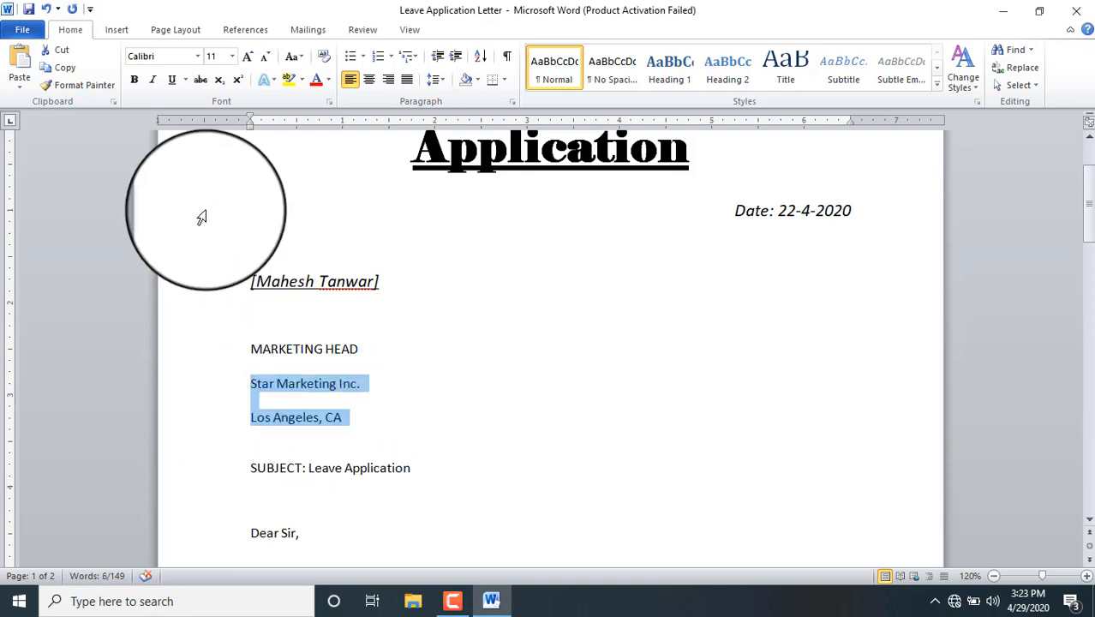
left_click(154, 81)
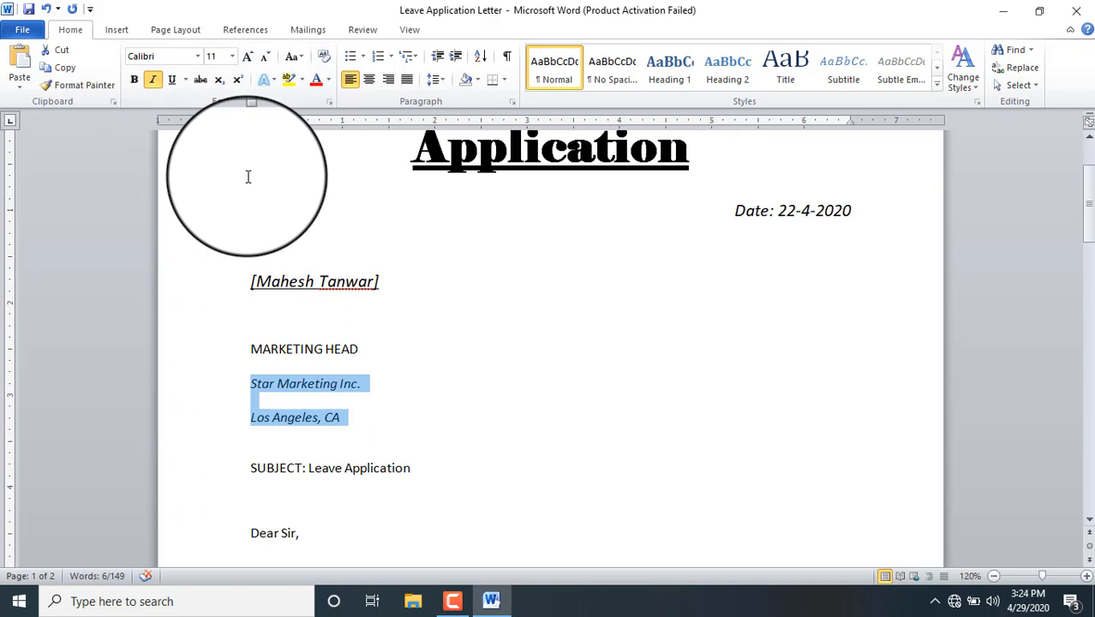
left_click(302, 80)
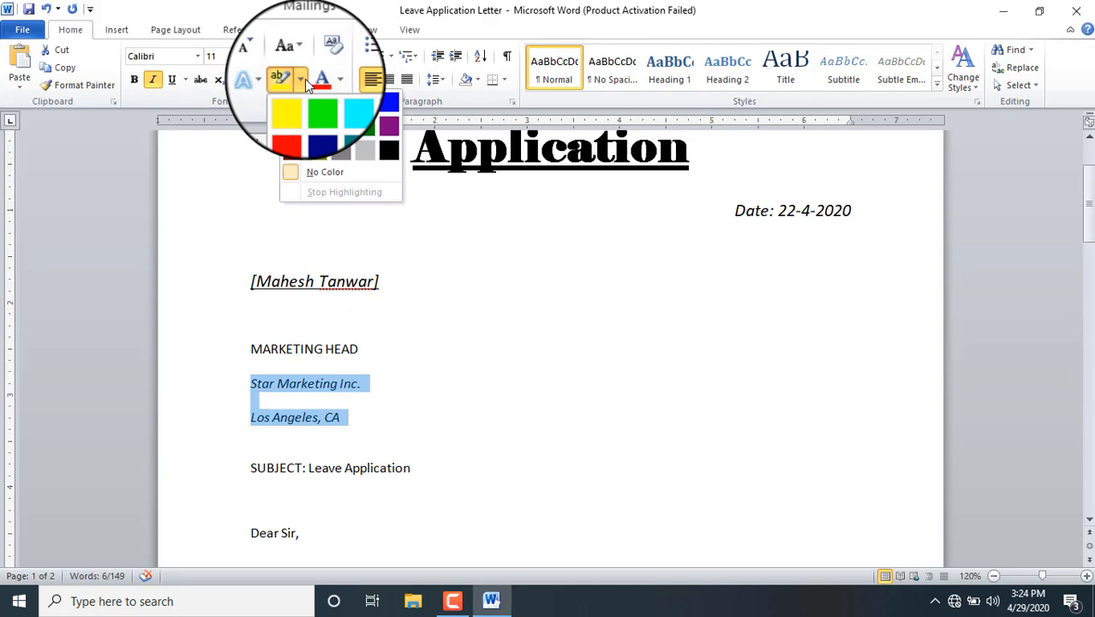
left_click(304, 79)
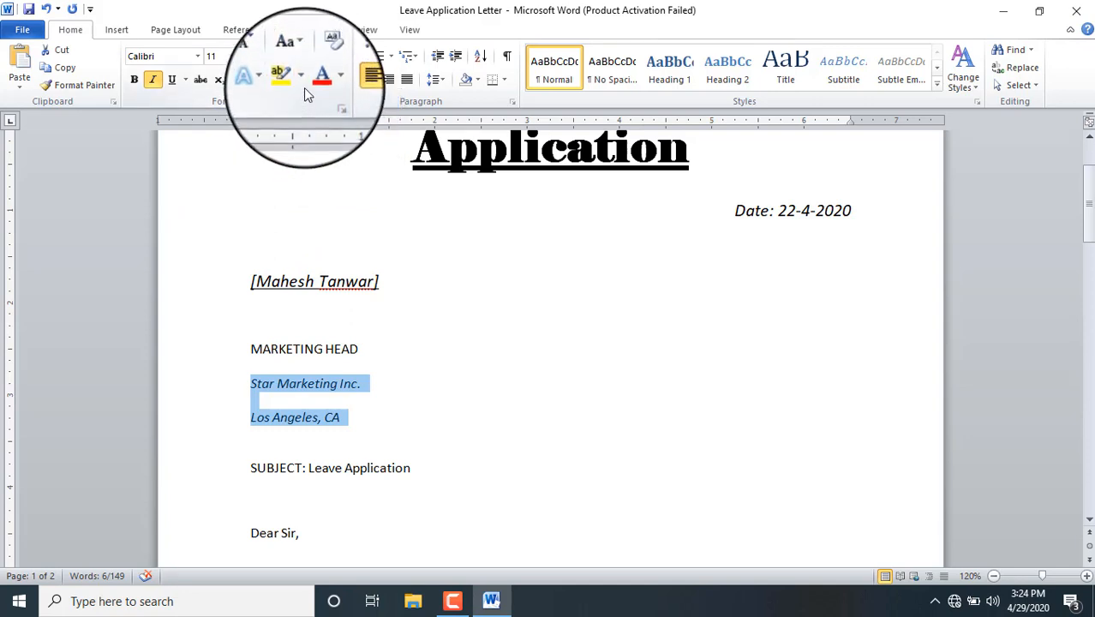
left_click(303, 81)
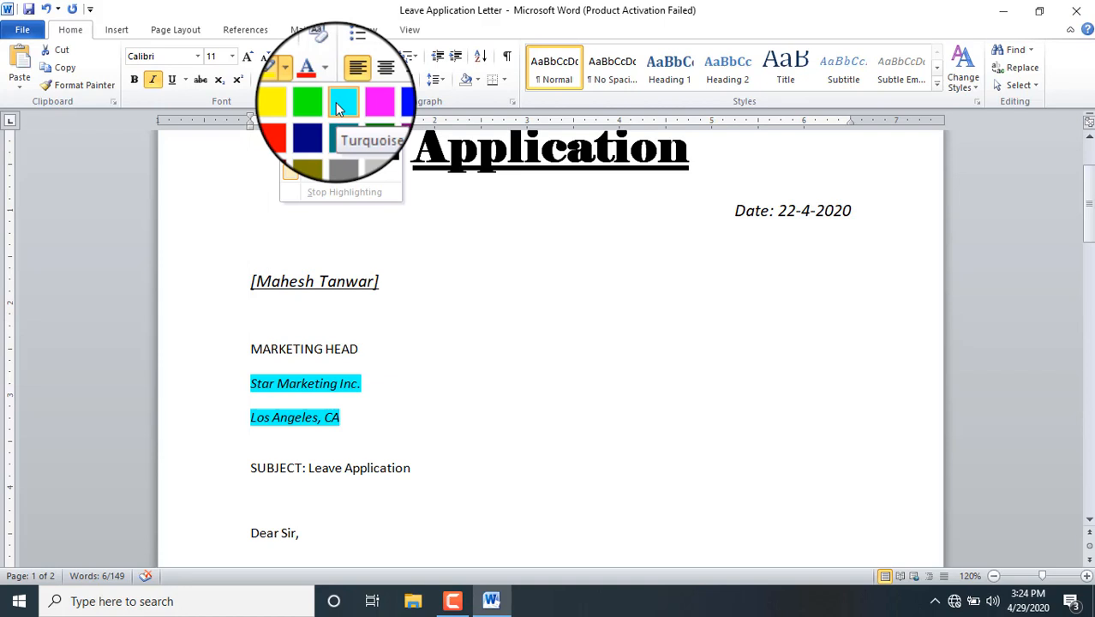
left_click(335, 102)
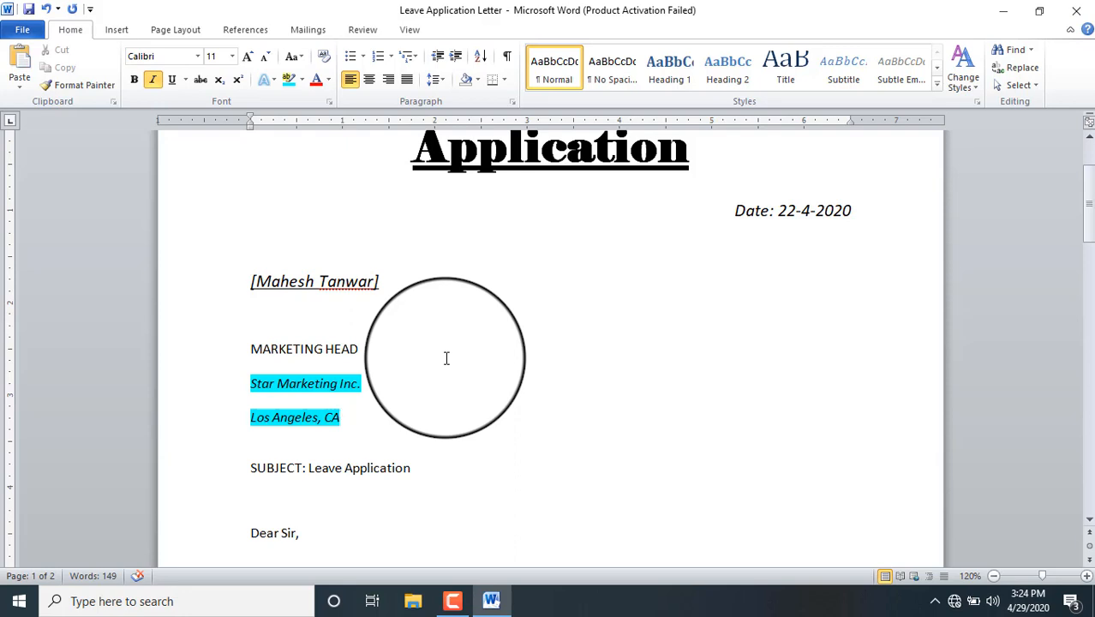
Step: Centre and underline the 'SUBJECT: Leave Application' line and colour it dark red
left_click(246, 467)
left_click_drag(247, 467, 413, 464)
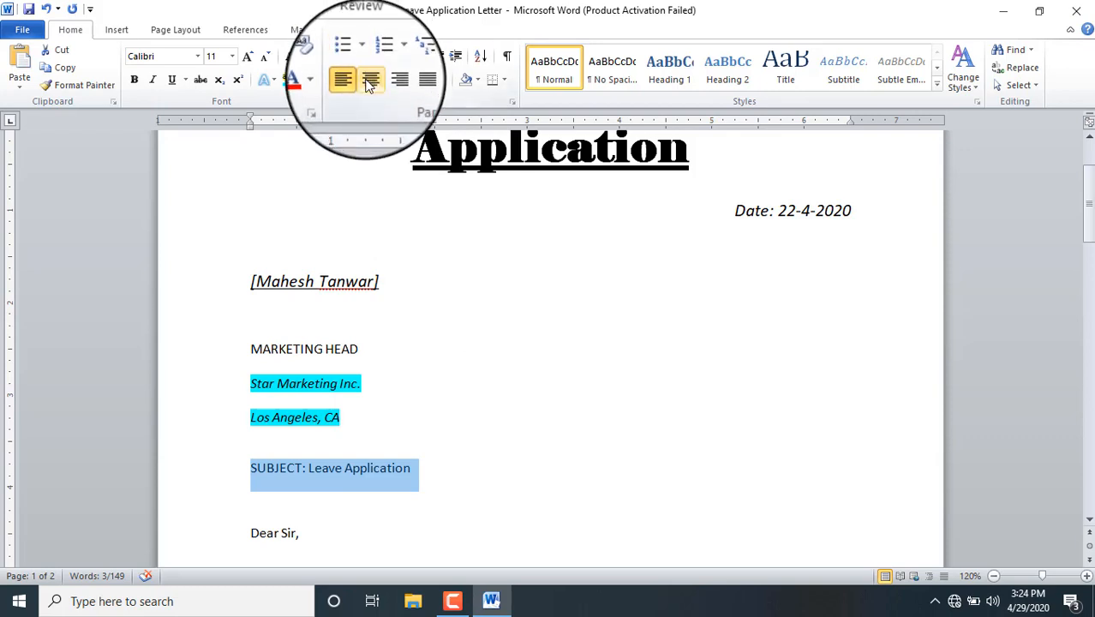
left_click(369, 78)
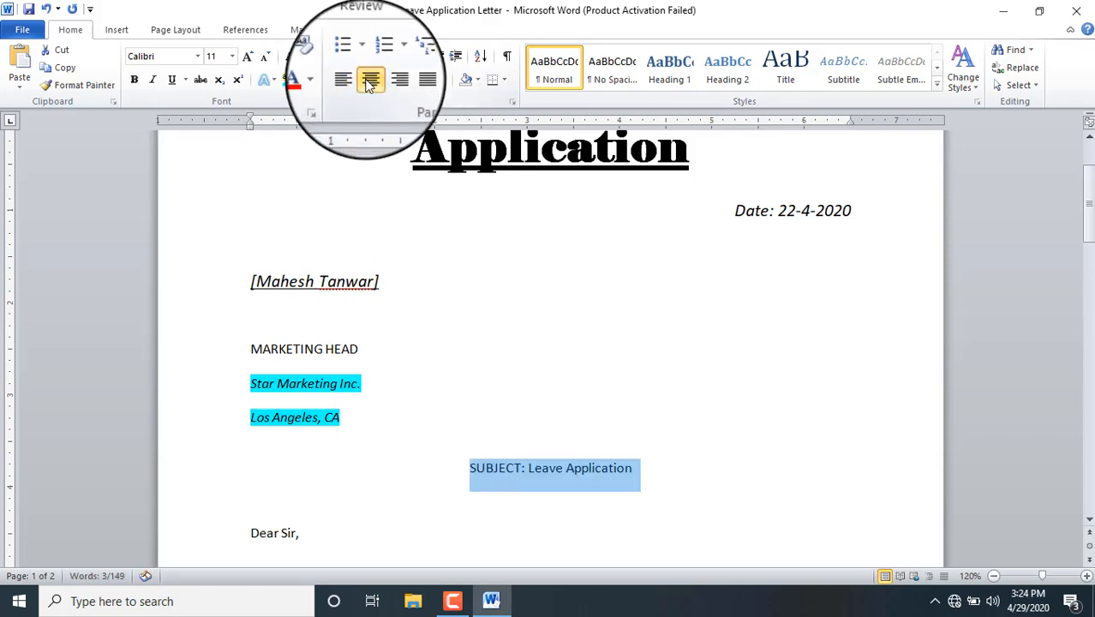
left_click(171, 80)
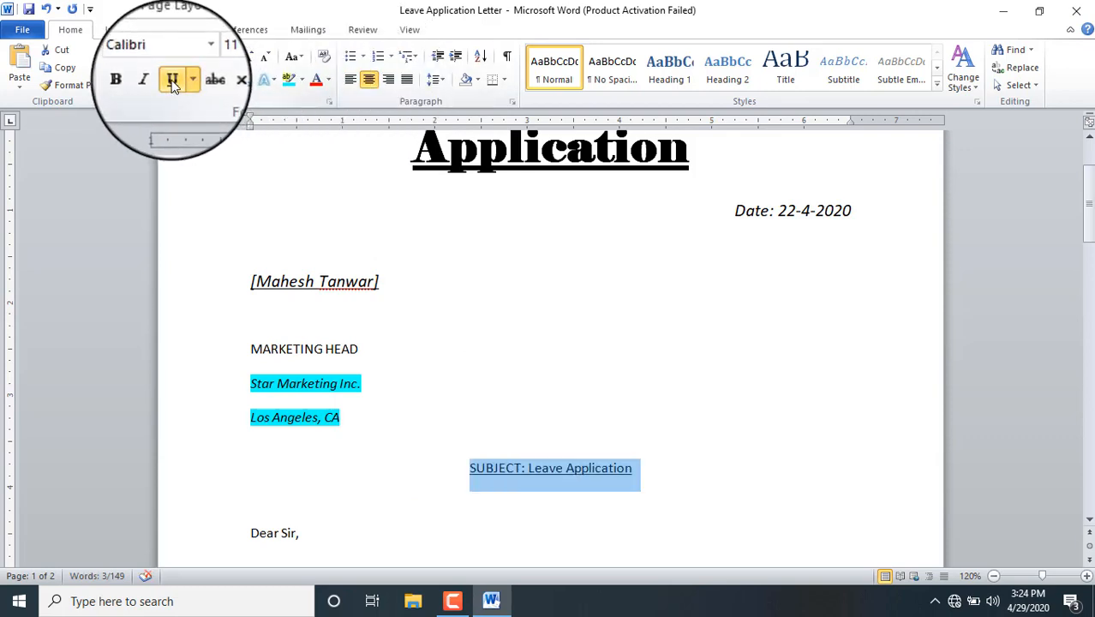
left_click(327, 80)
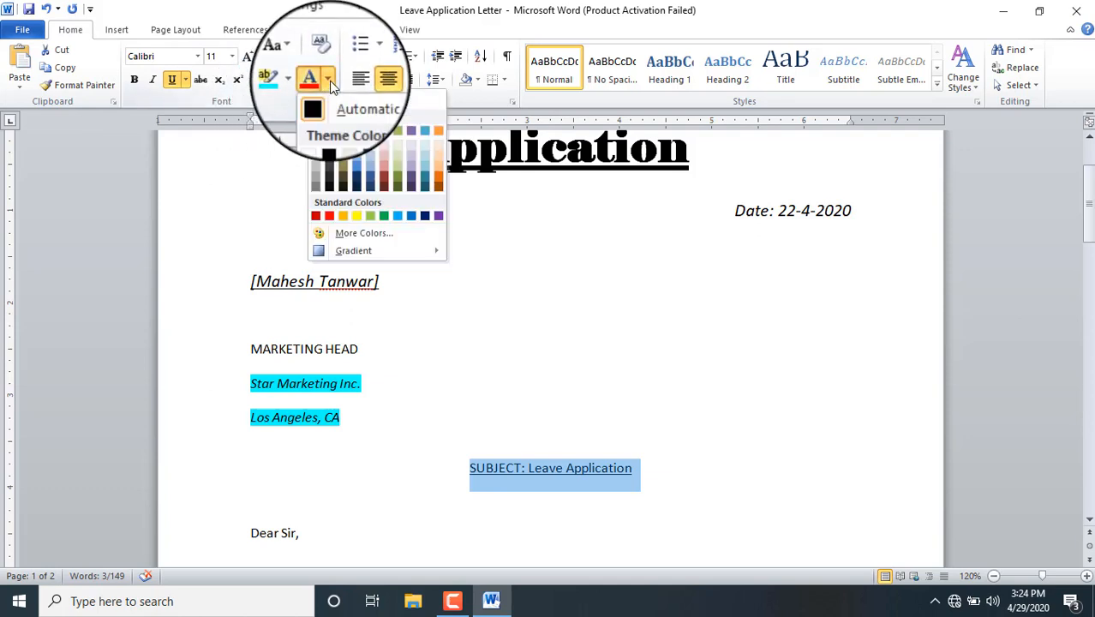
left_click(329, 80)
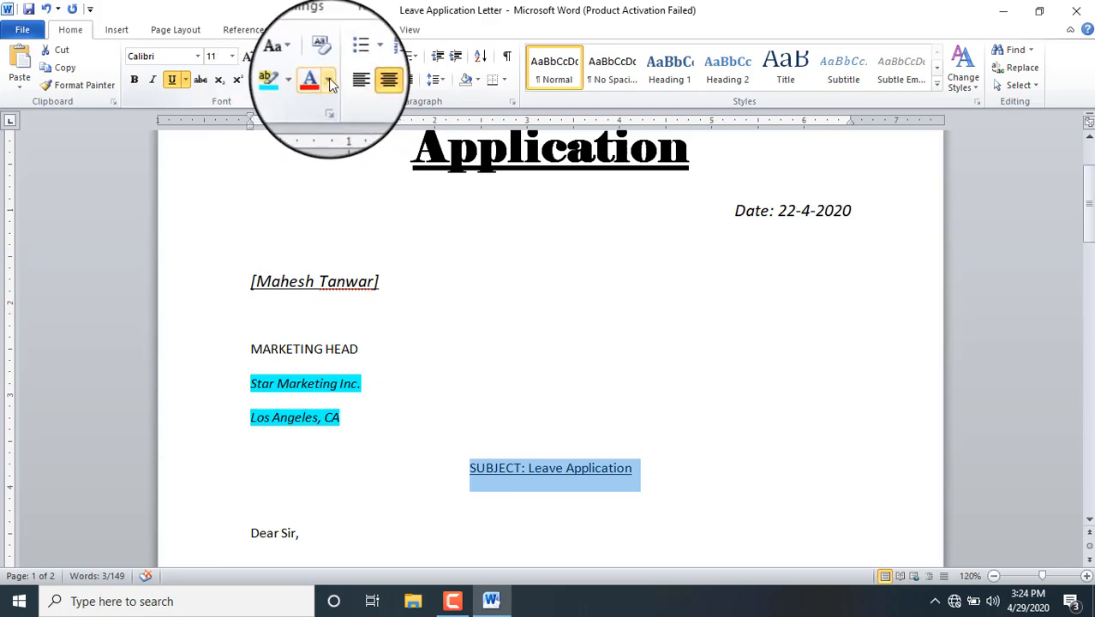
left_click(329, 81)
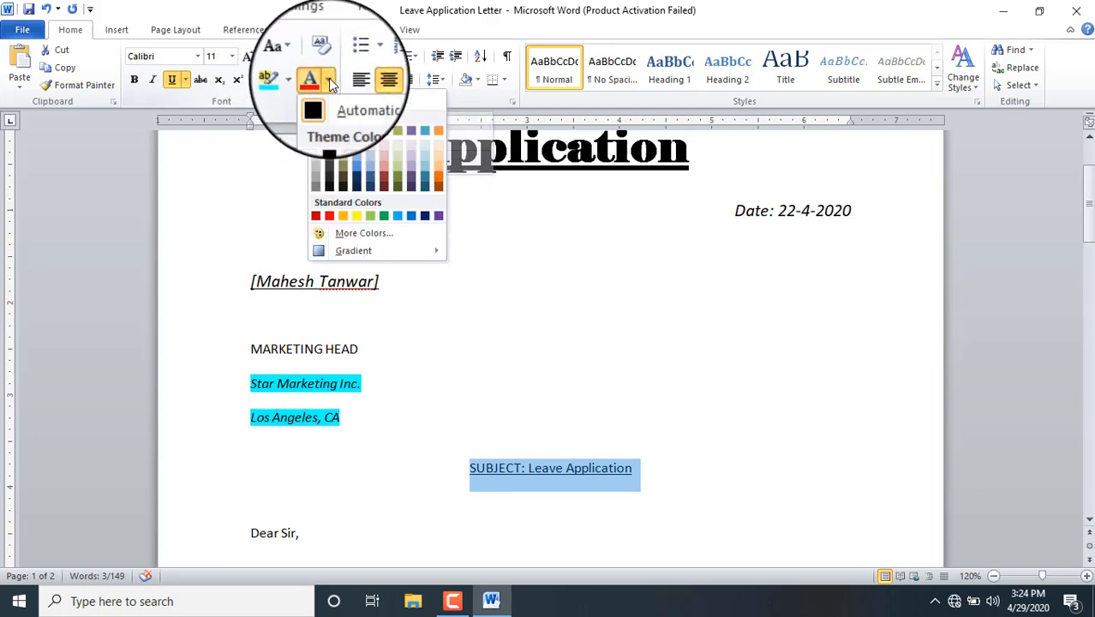
left_click(382, 177)
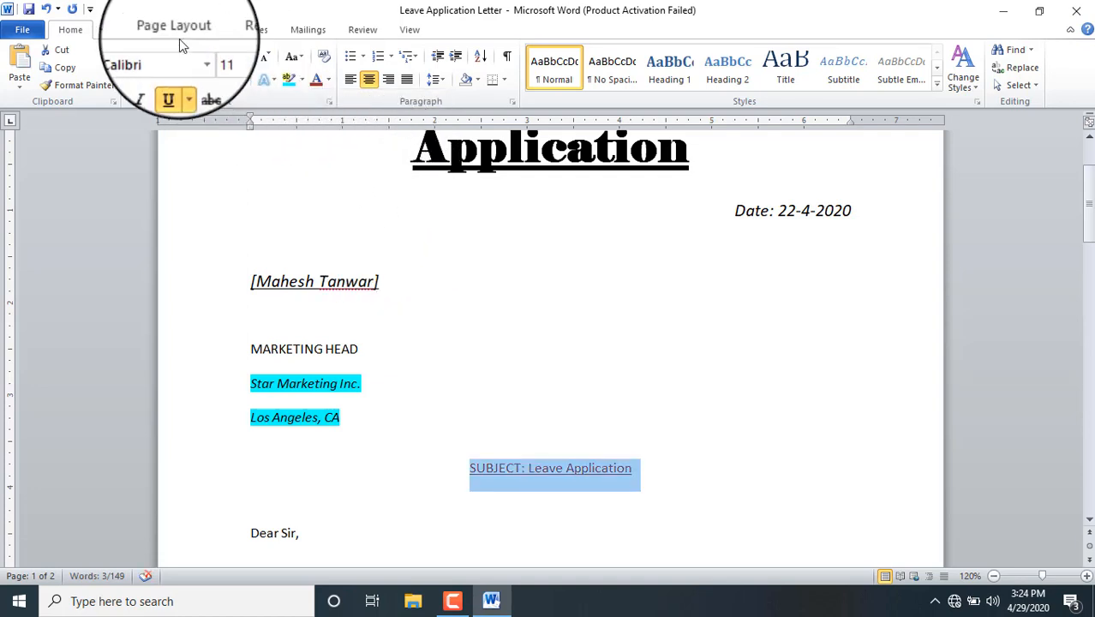
Step: Make the subject line bold and enlarge it to 18 pt
left_click(141, 79)
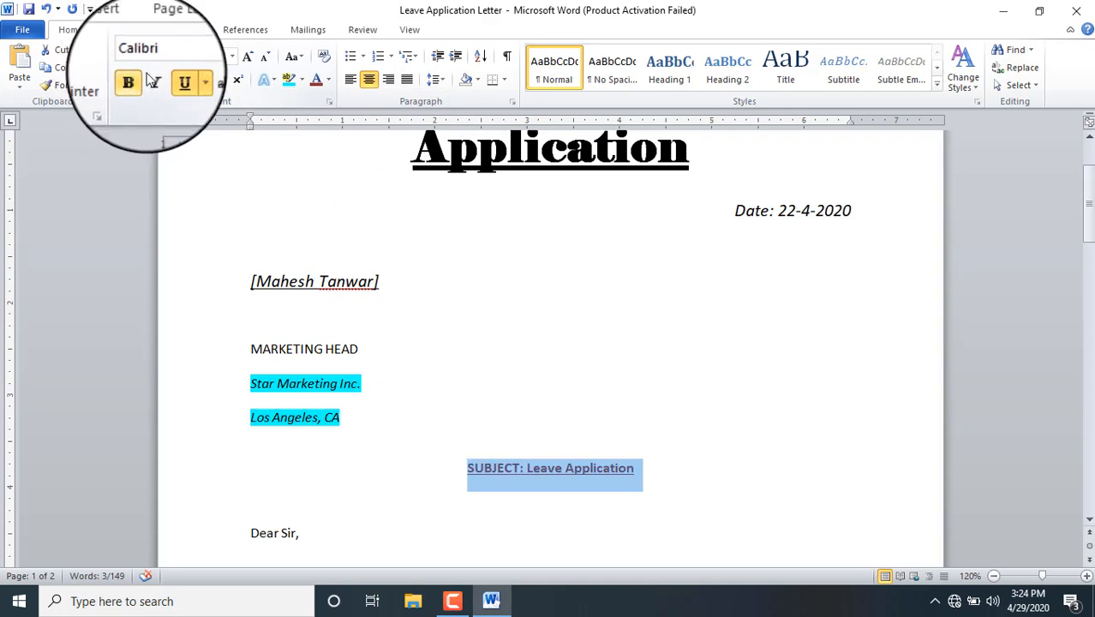
left_click(247, 57)
left_click(247, 57)
left_click(247, 58)
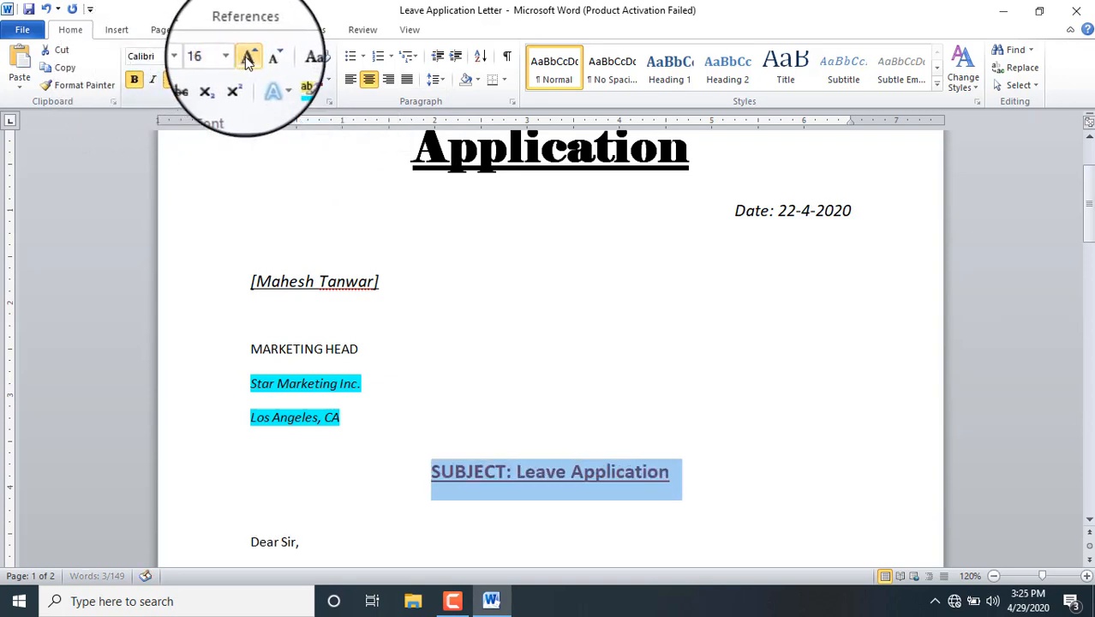
left_click(247, 57)
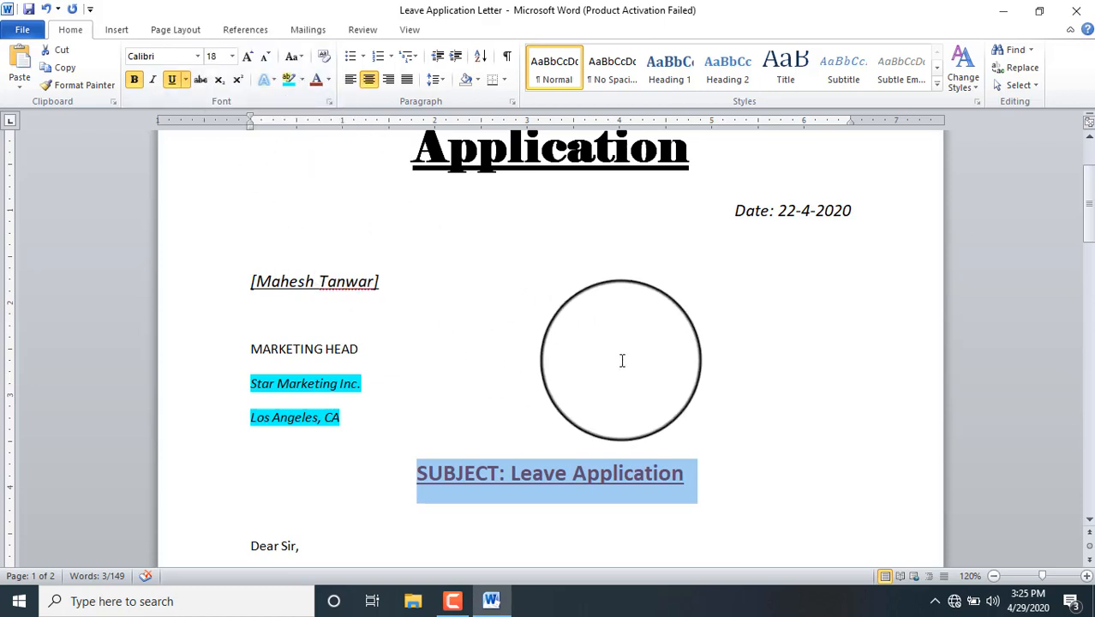
left_click(544, 479)
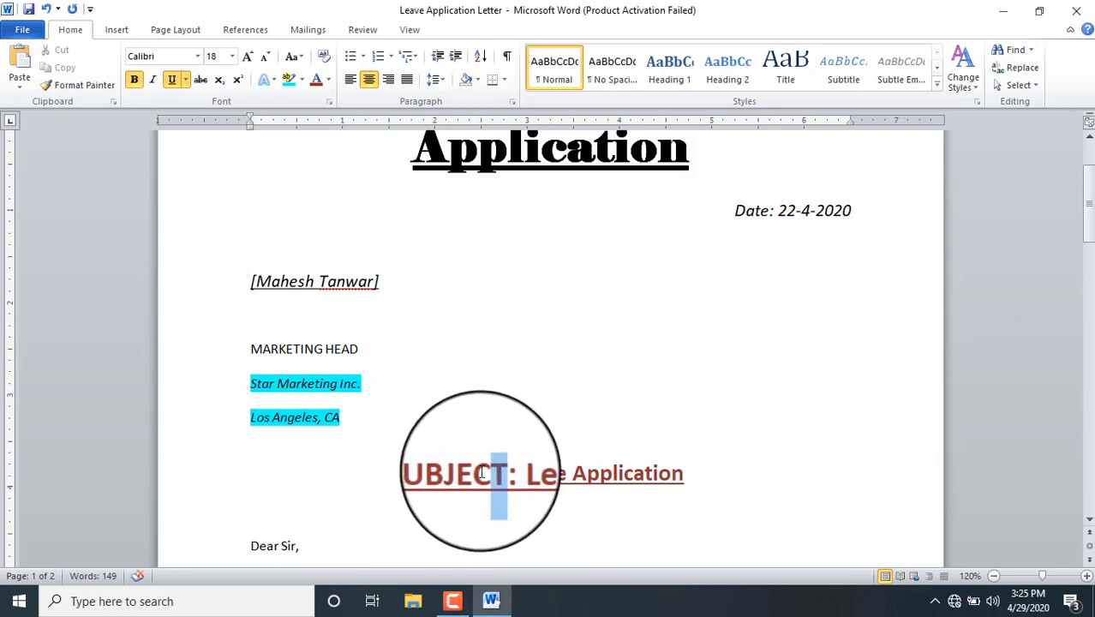
Step: Apply Sentence case to the word SUBJECT so it reads 'Subject'
left_click_drag(481, 473, 416, 473)
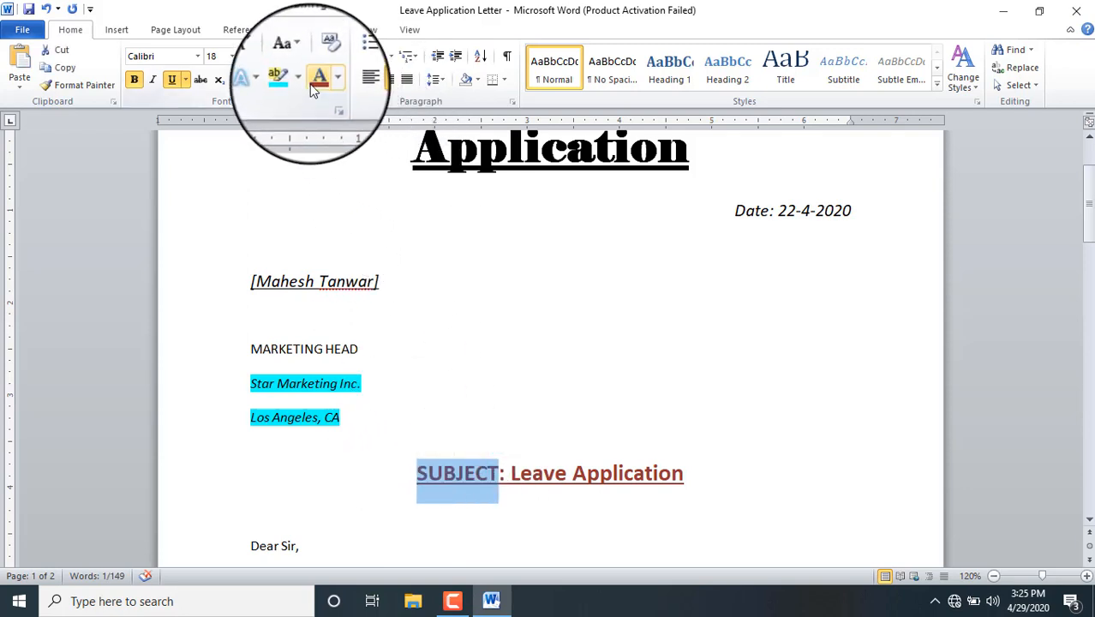
left_click(299, 60)
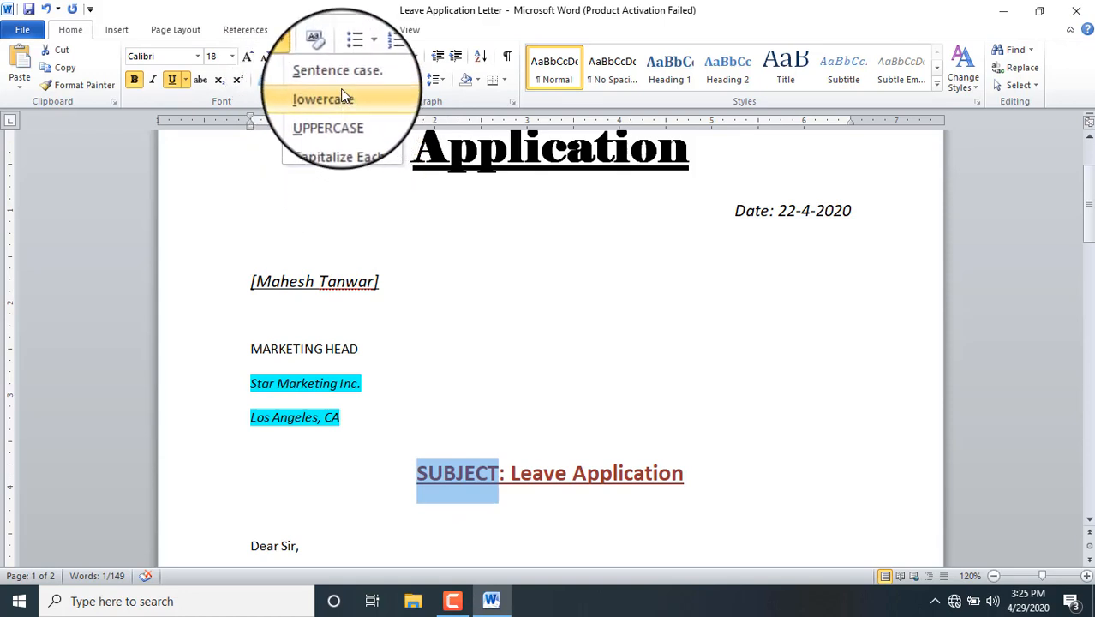
left_click(341, 77)
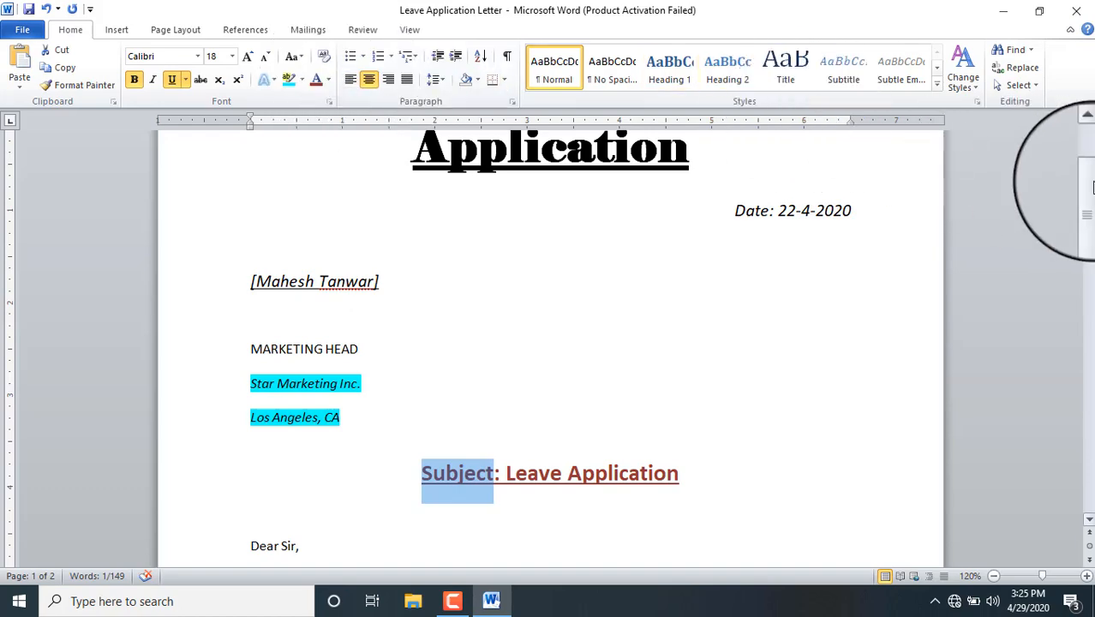
left_click_drag(1092, 197, 1092, 237)
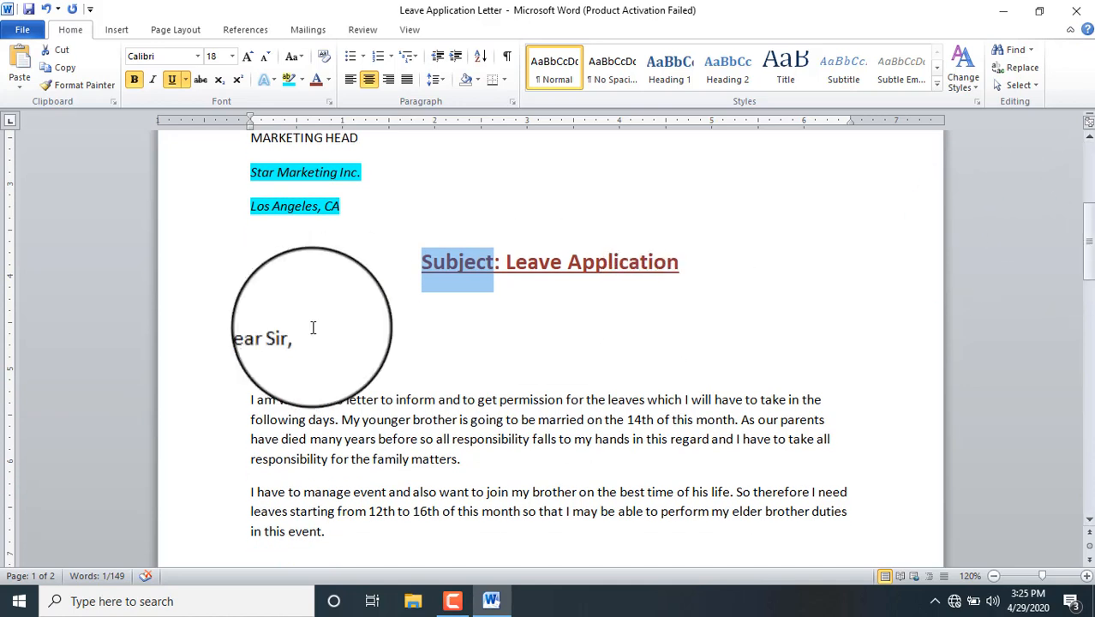
Step: Italicize the 'Dear Sir,' salutation
left_click_drag(251, 337, 301, 339)
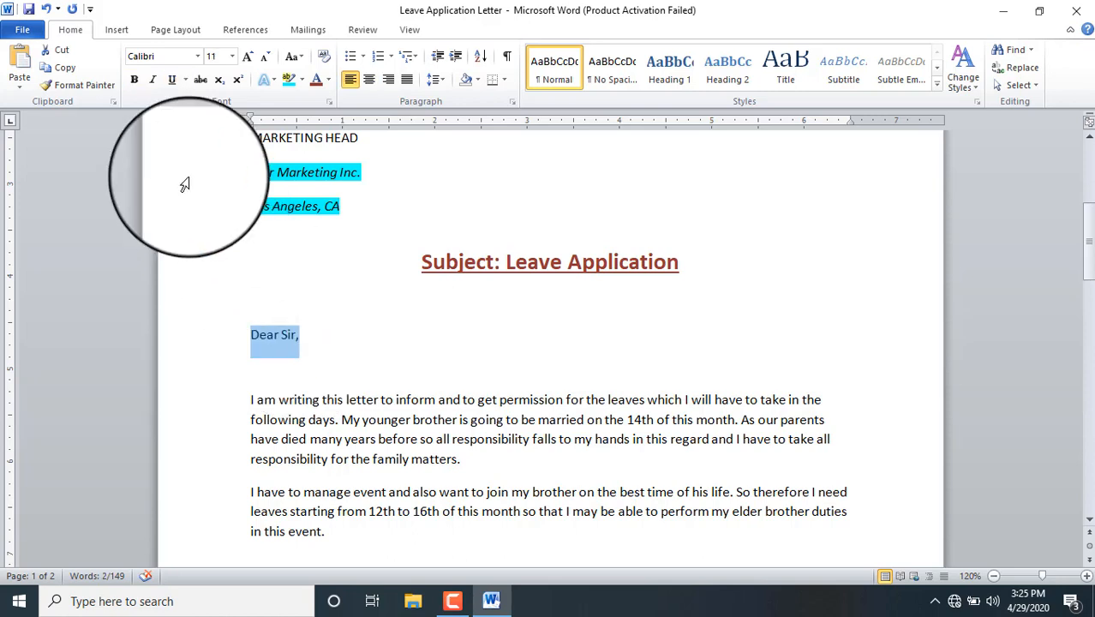
left_click(153, 79)
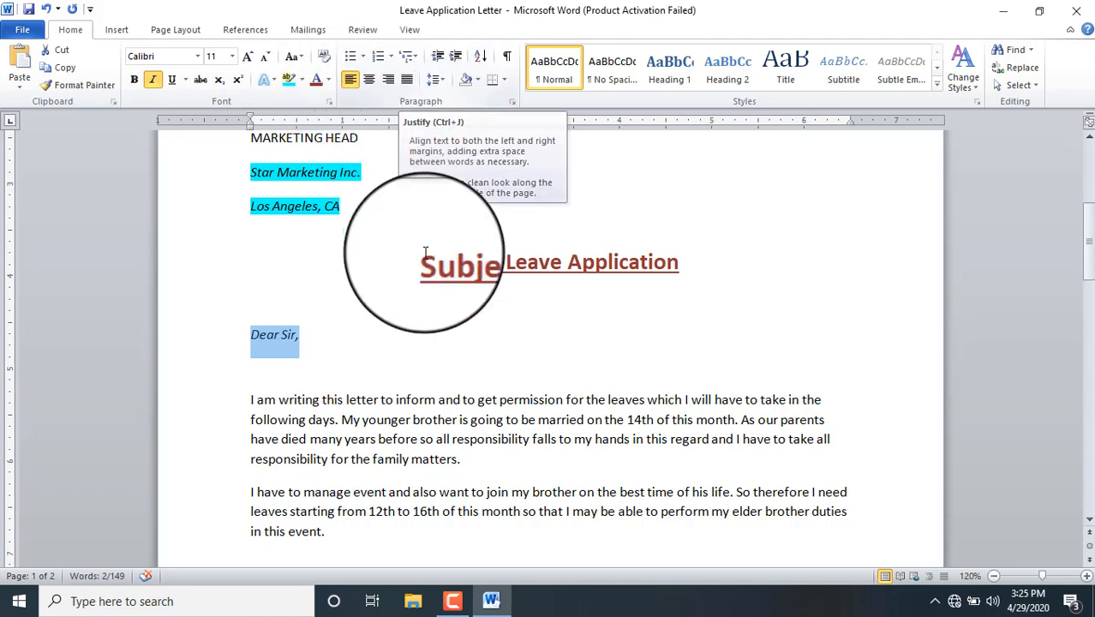
left_click(250, 400)
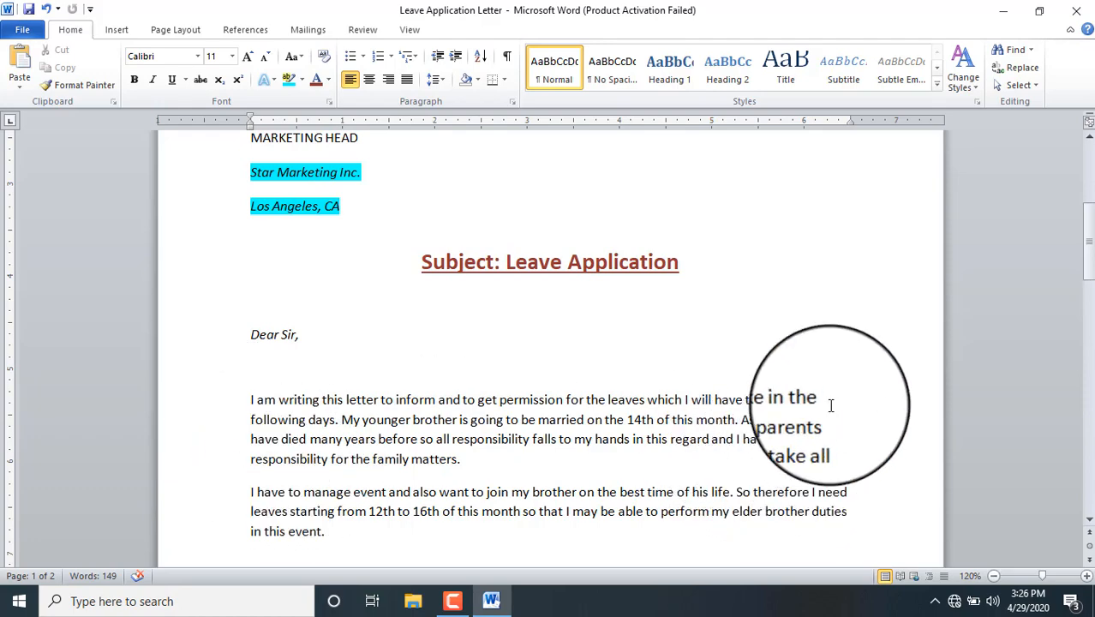
Step: Justify the first and second body paragraphs of the letter
left_click_drag(463, 460, 249, 401)
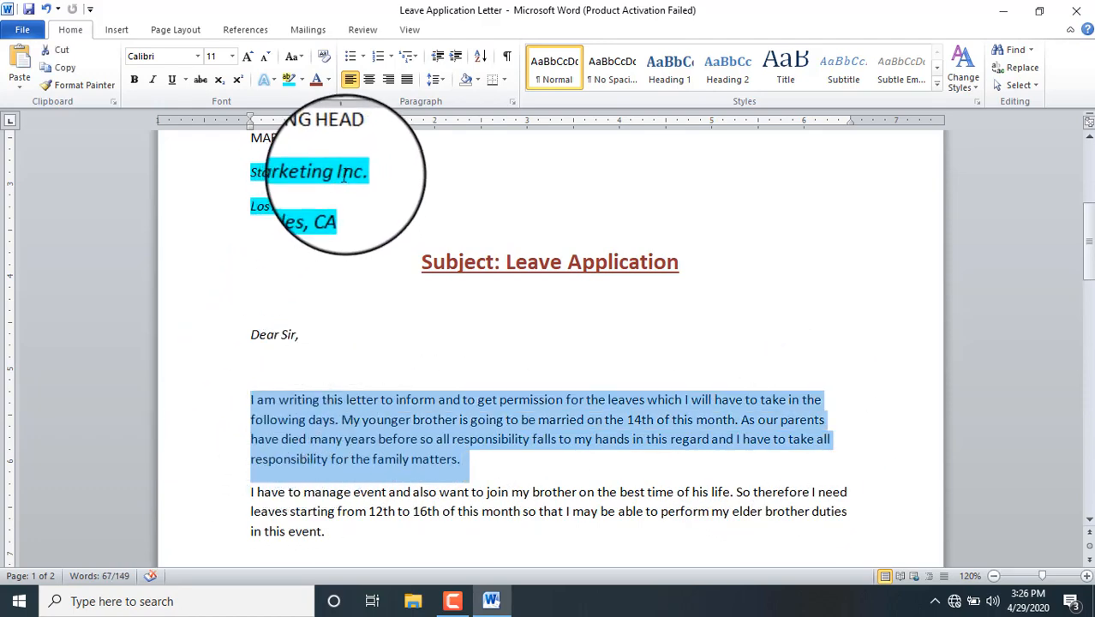
left_click(408, 79)
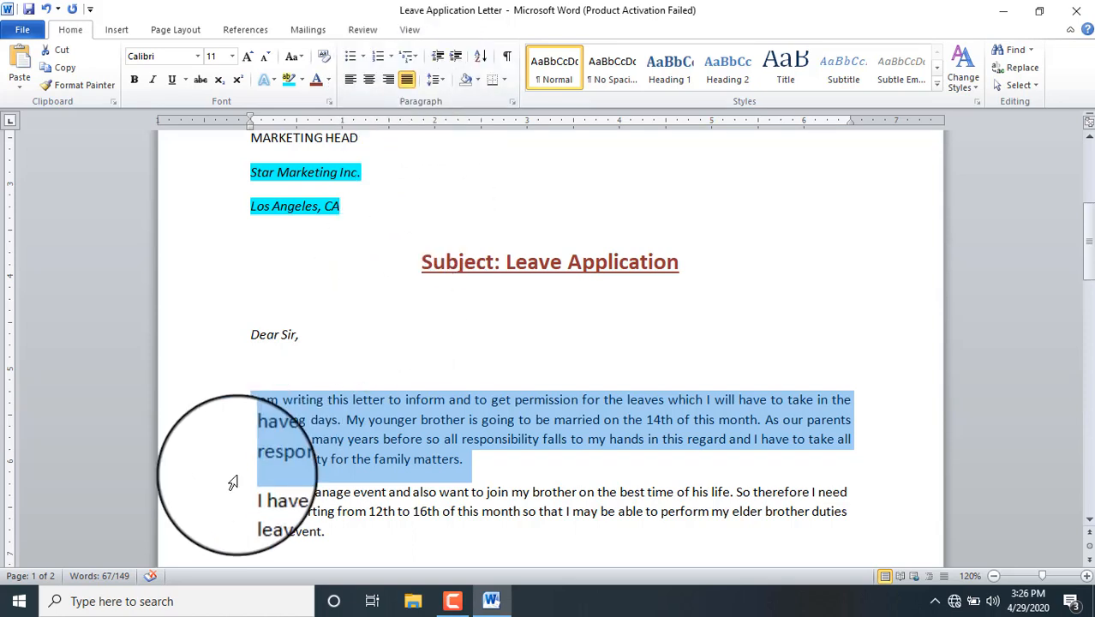
left_click_drag(246, 490, 326, 531)
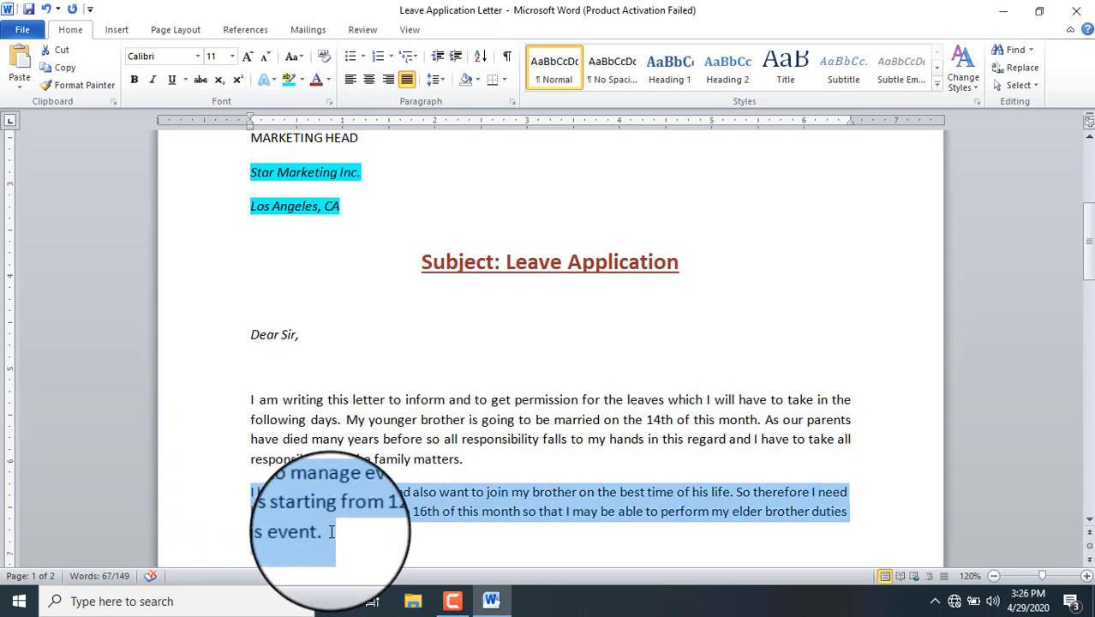
left_click(406, 81)
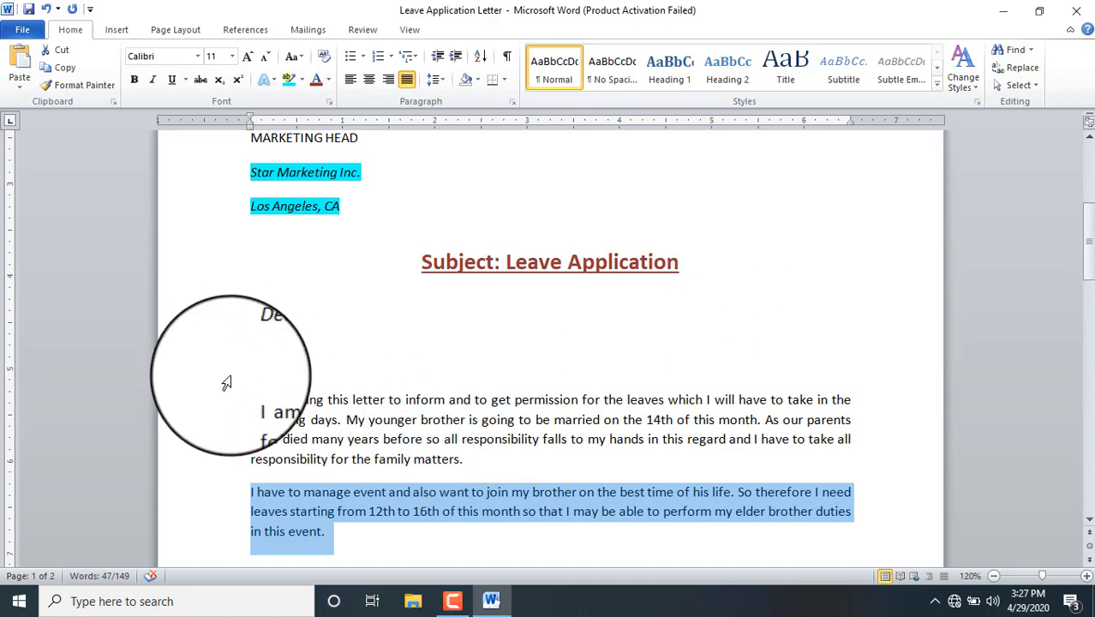
left_click(248, 406)
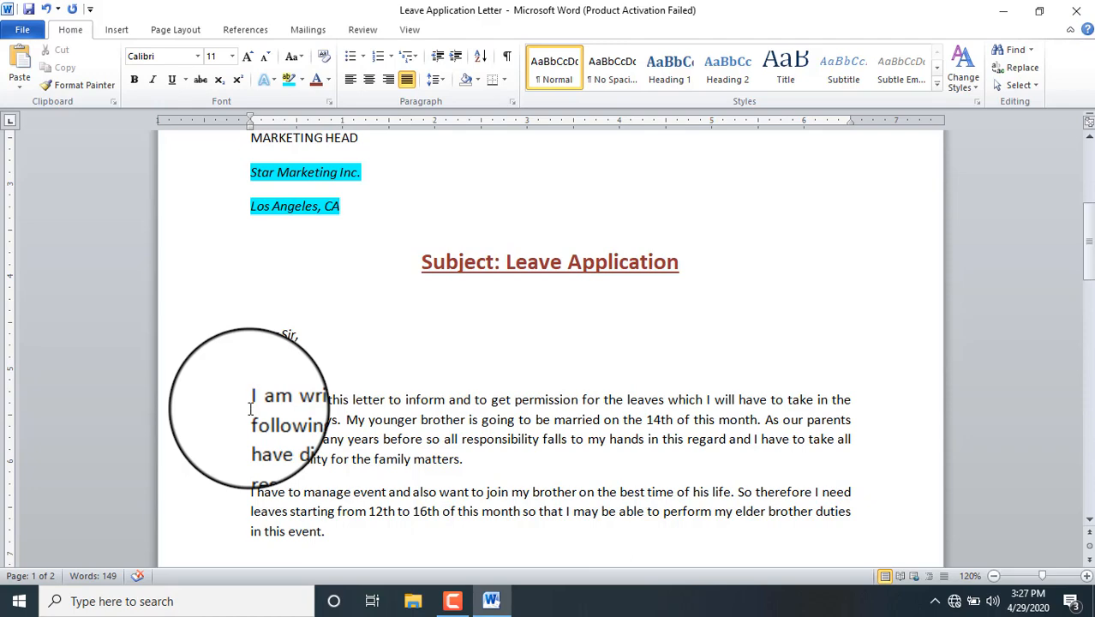
Step: Open keyboard.jpg from New Volume (E:) > rscit course, then switch back to the Word letter
key("super+e")
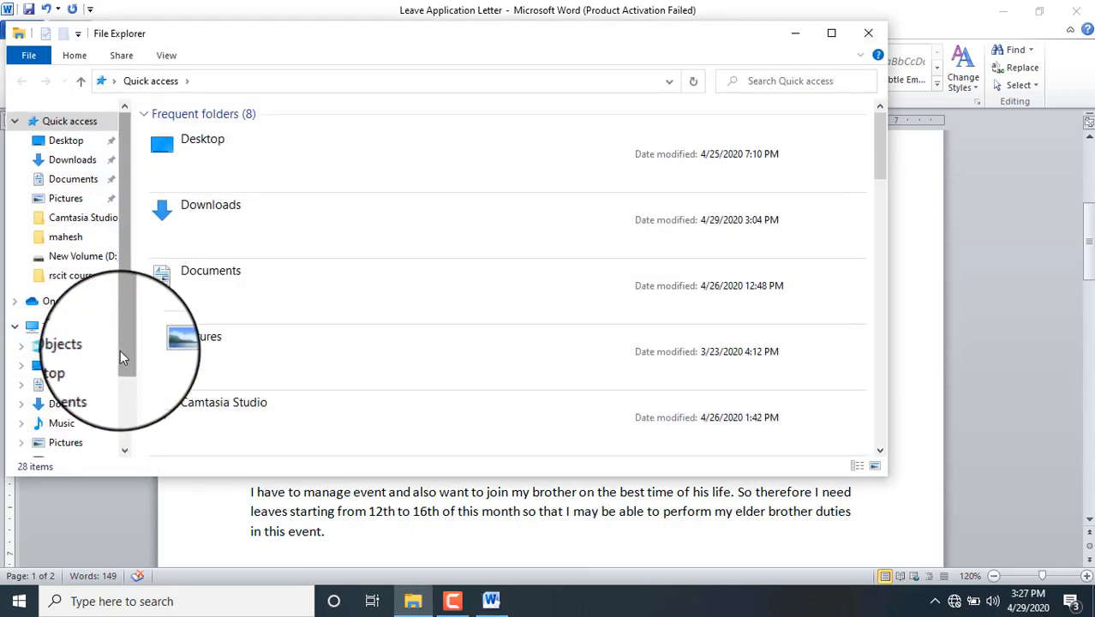
scroll(120, 385, "down", 3)
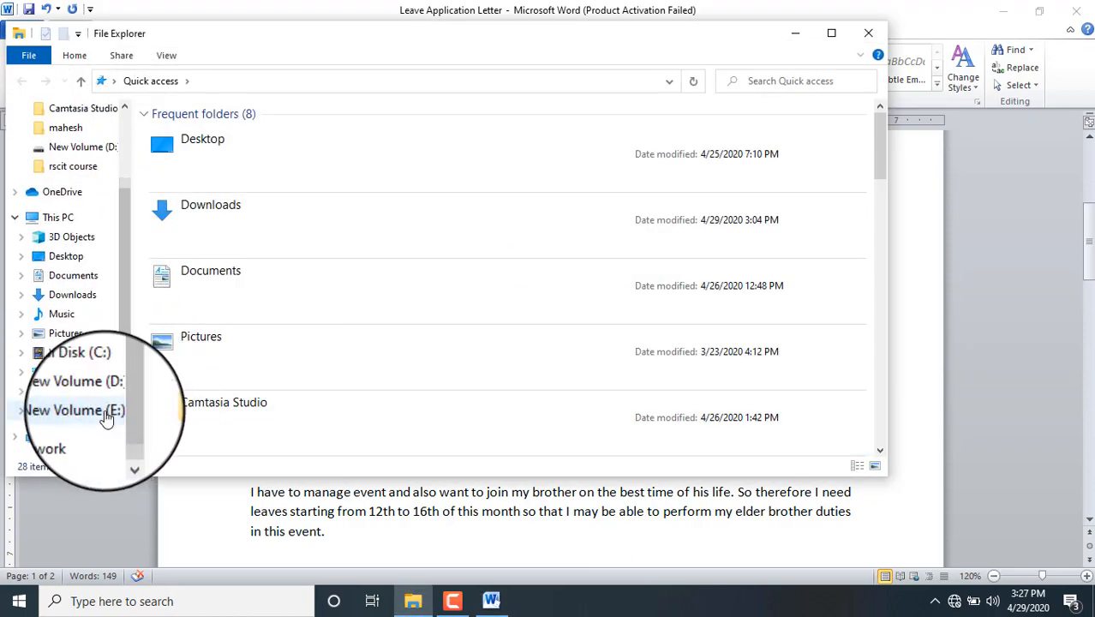
left_click(103, 411)
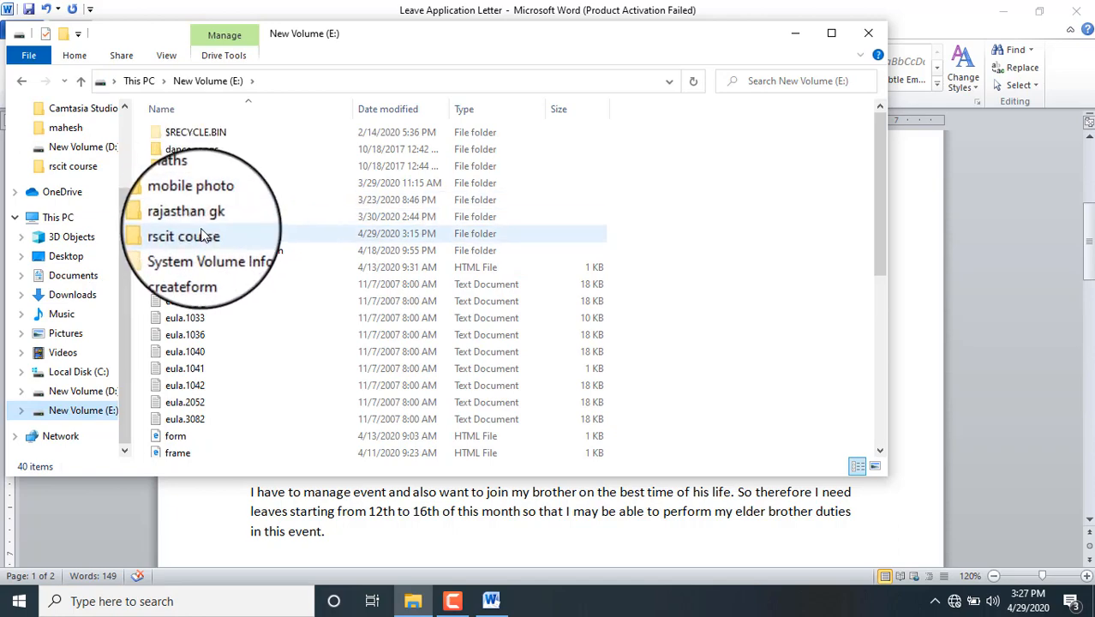
double_click(193, 233)
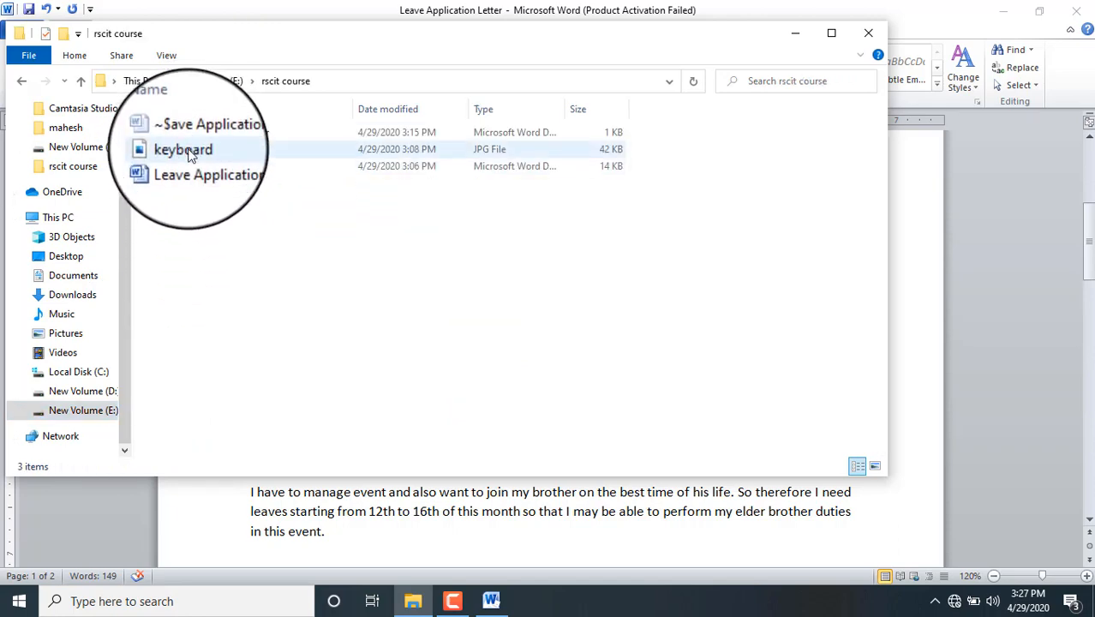
double_click(190, 151)
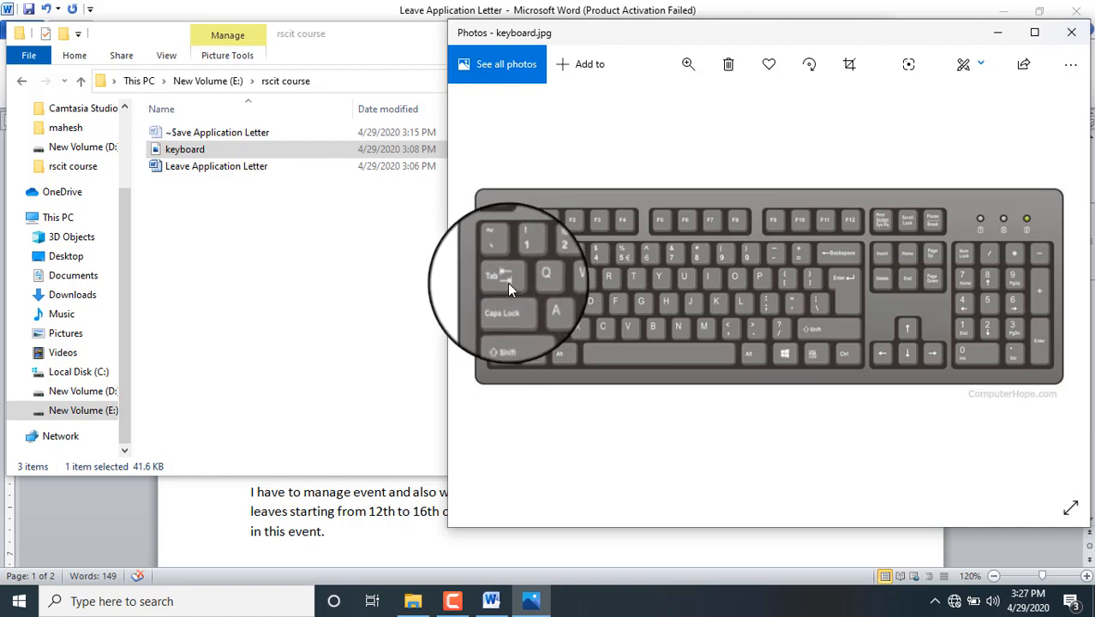
left_click(490, 600)
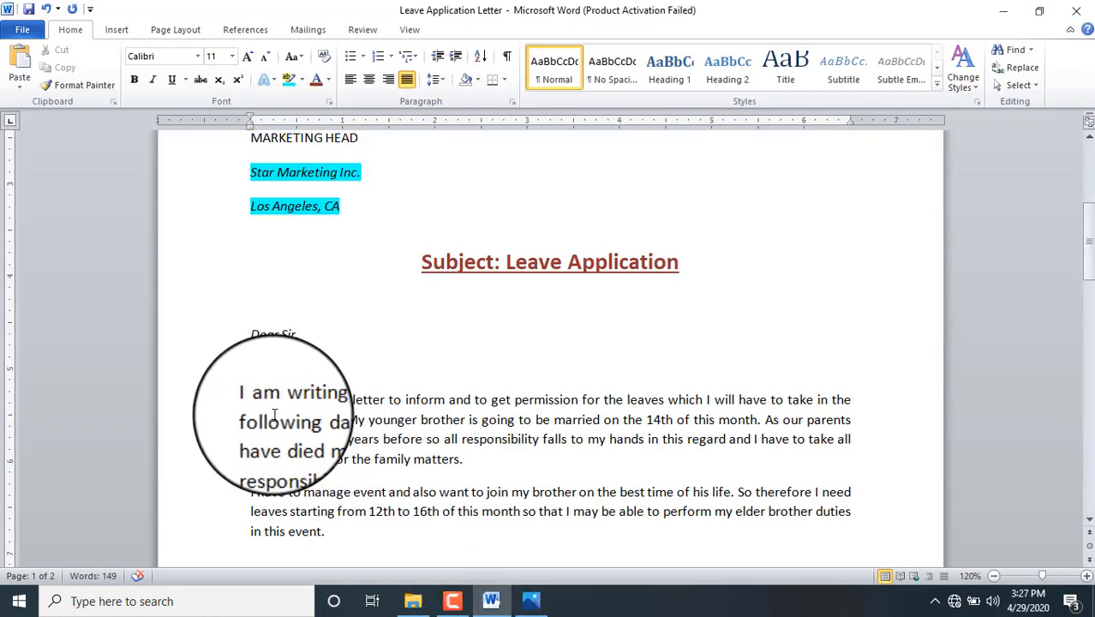
Step: Close the picture viewer and drag the first body paragraph's first-line indent to about 0.5 inch
key("Tab")
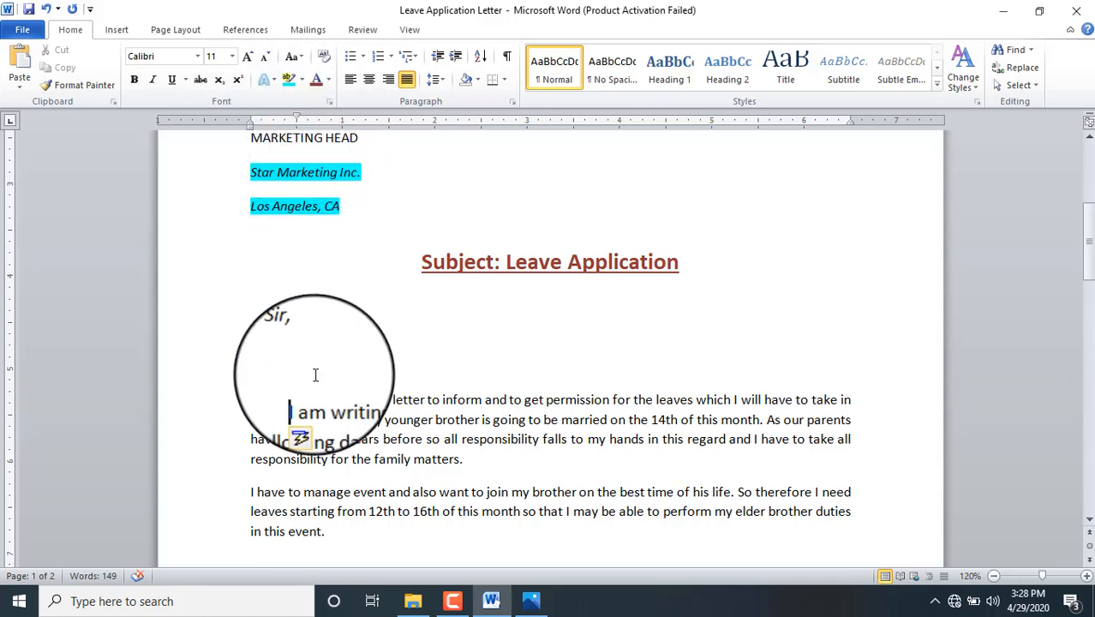
key("BackSpace")
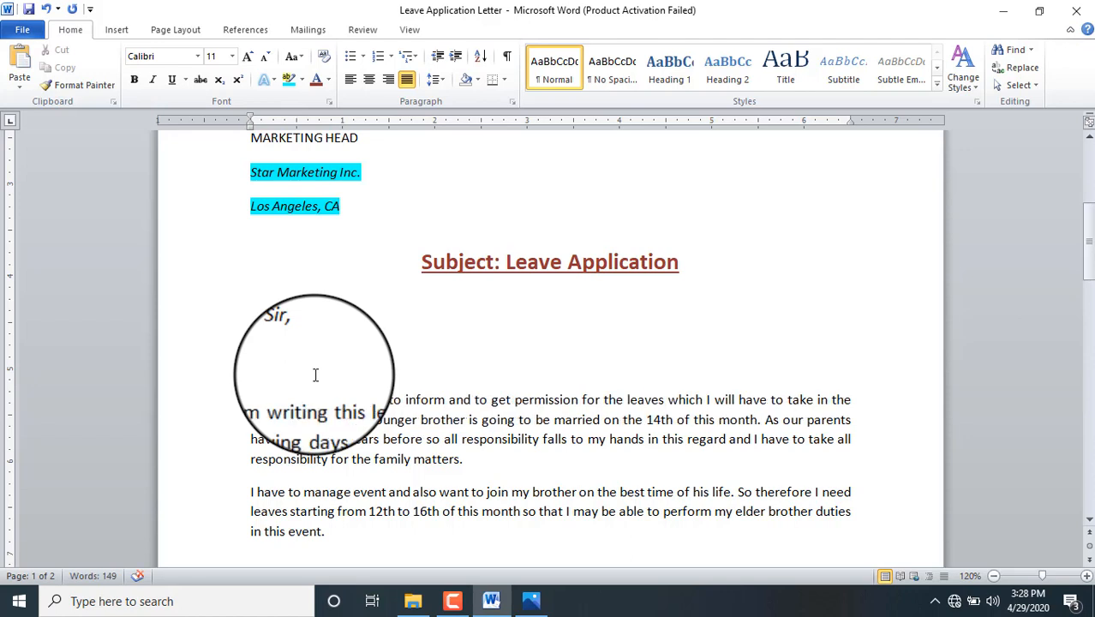
left_click(531, 601)
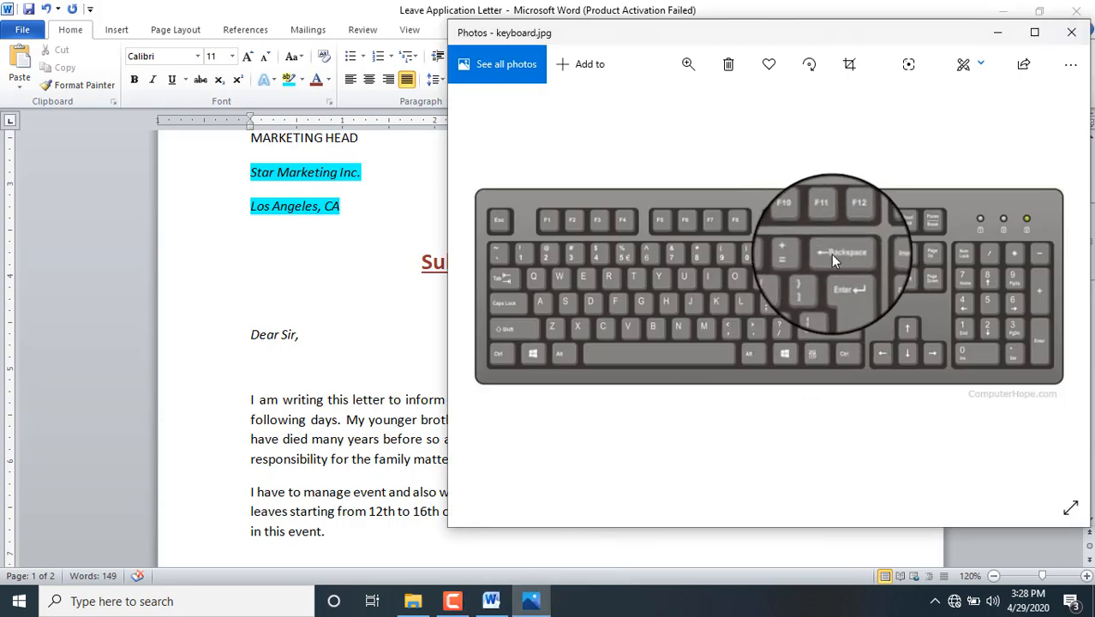
left_click(993, 34)
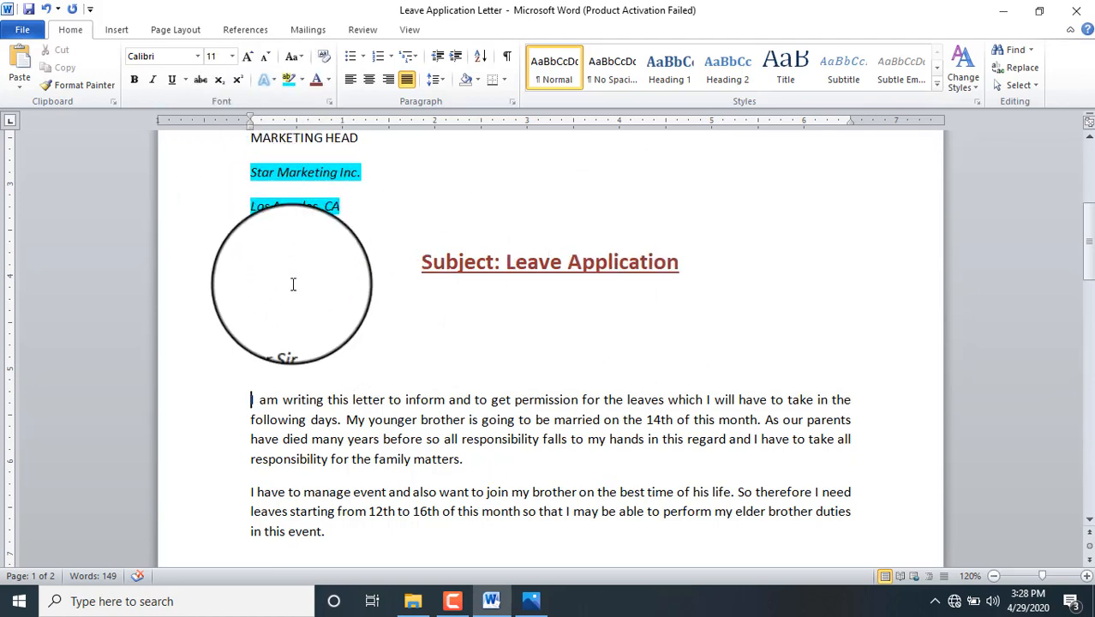
left_click_drag(471, 460, 250, 399)
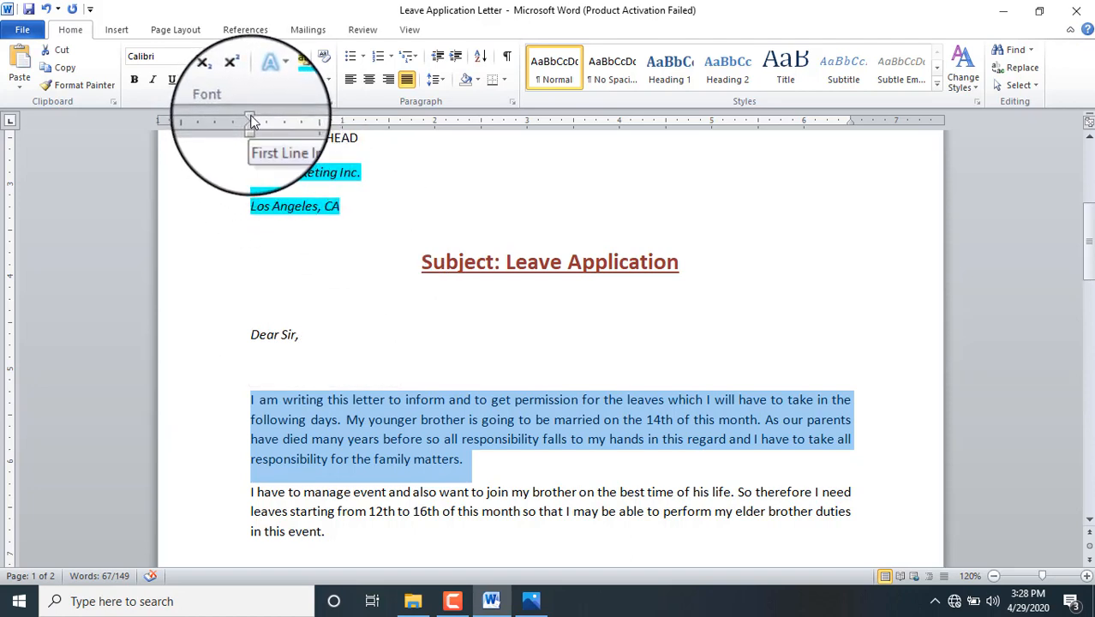
left_click_drag(250, 115, 302, 122)
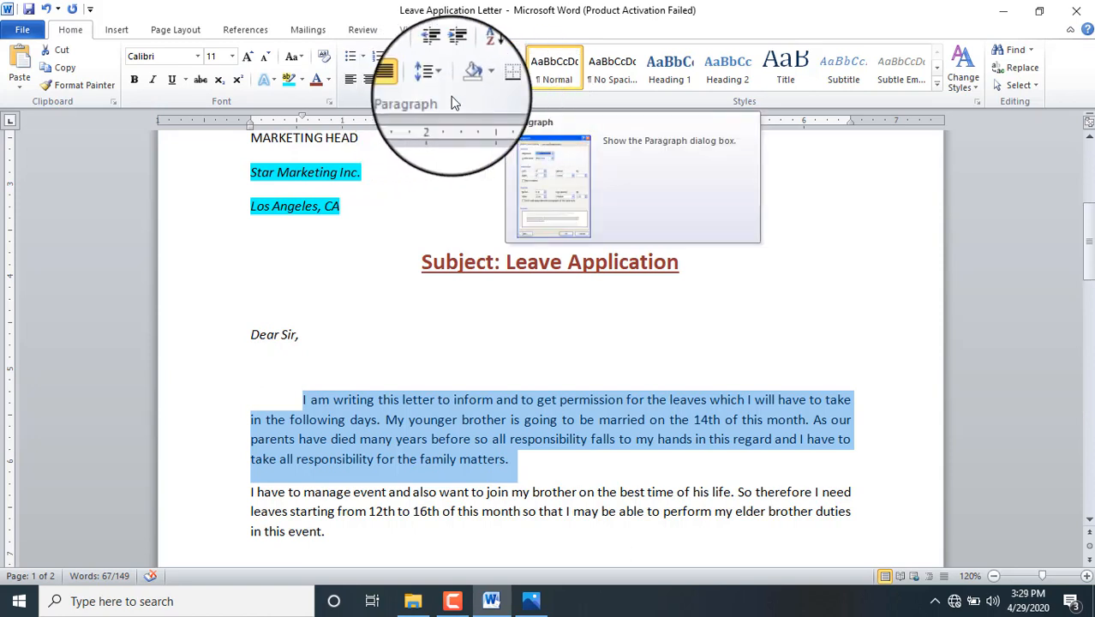
Step: Check the First line special indent in the Paragraph dialog, cancel, and undo the indent
left_click(183, 36)
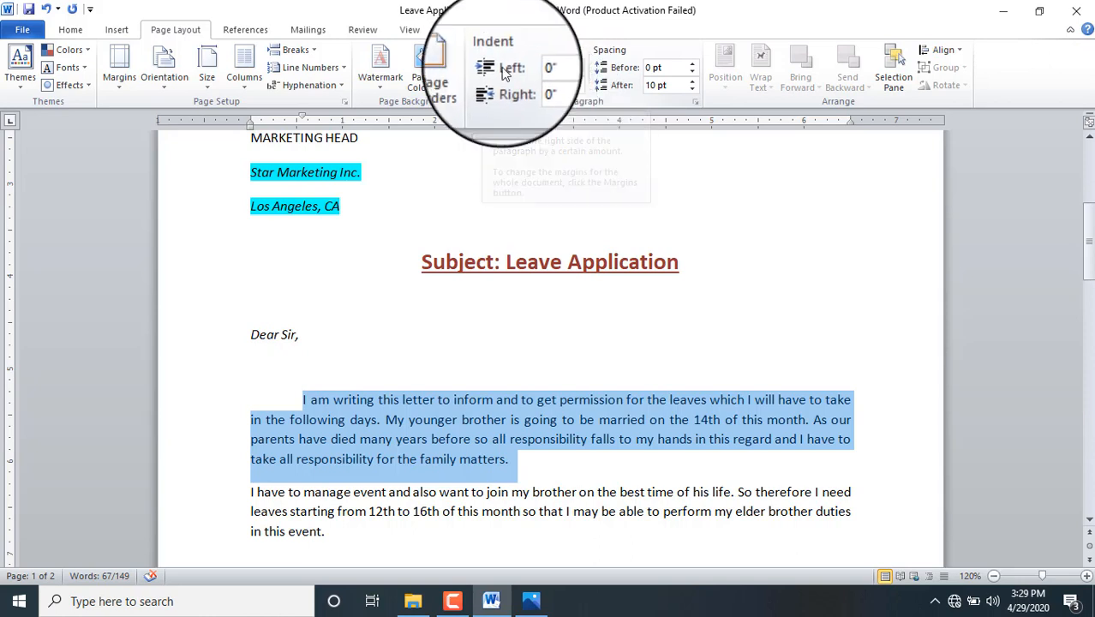
left_click(72, 30)
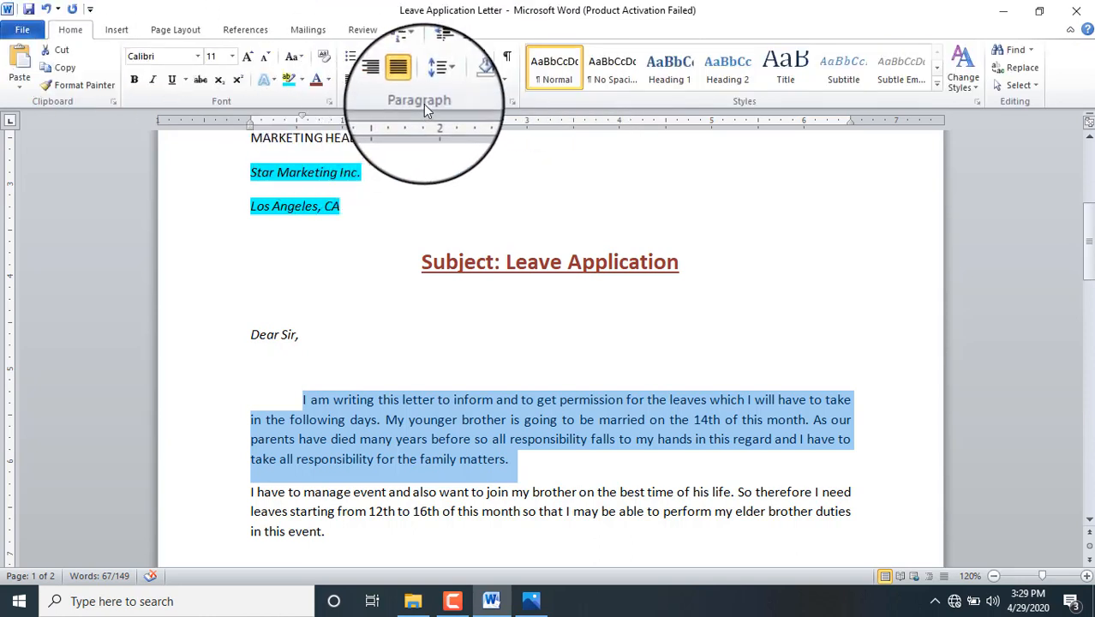
left_click(511, 102)
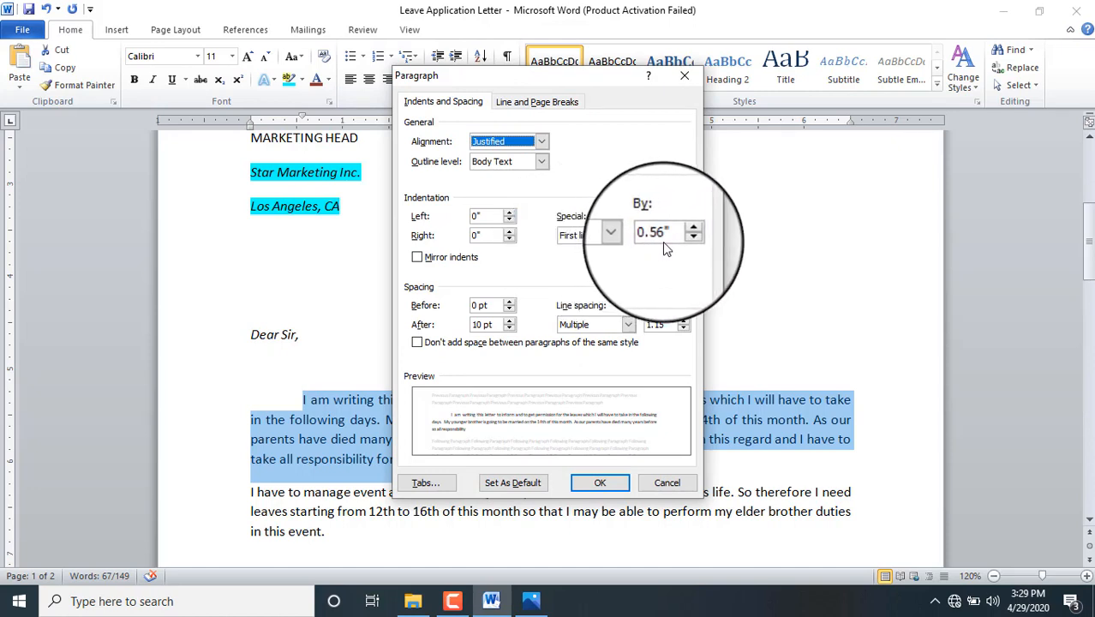
left_click(629, 240)
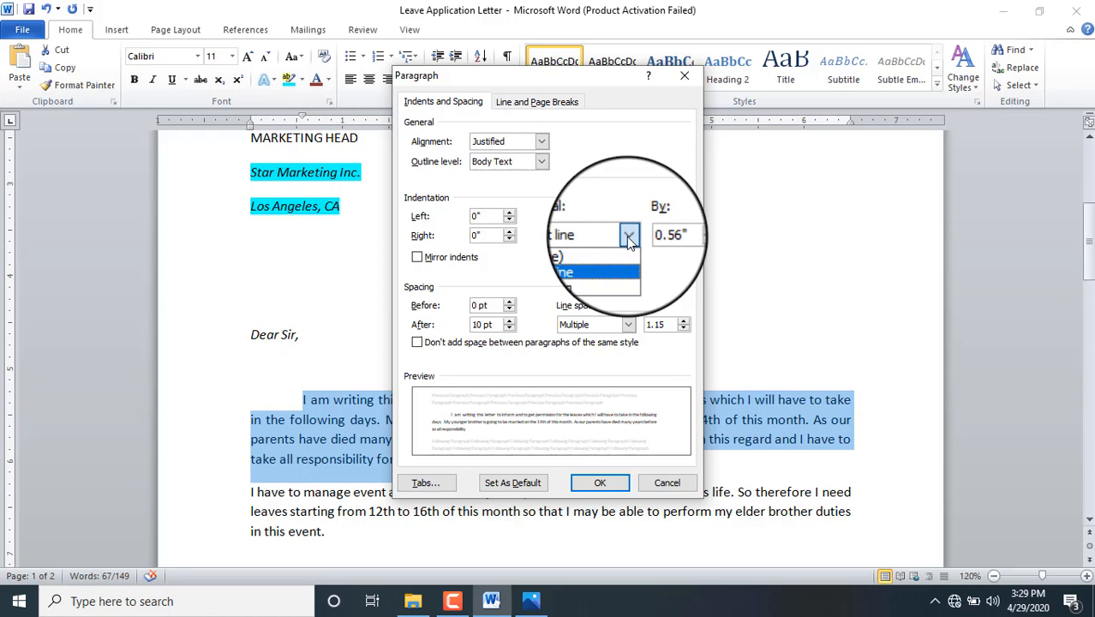
left_click(629, 240)
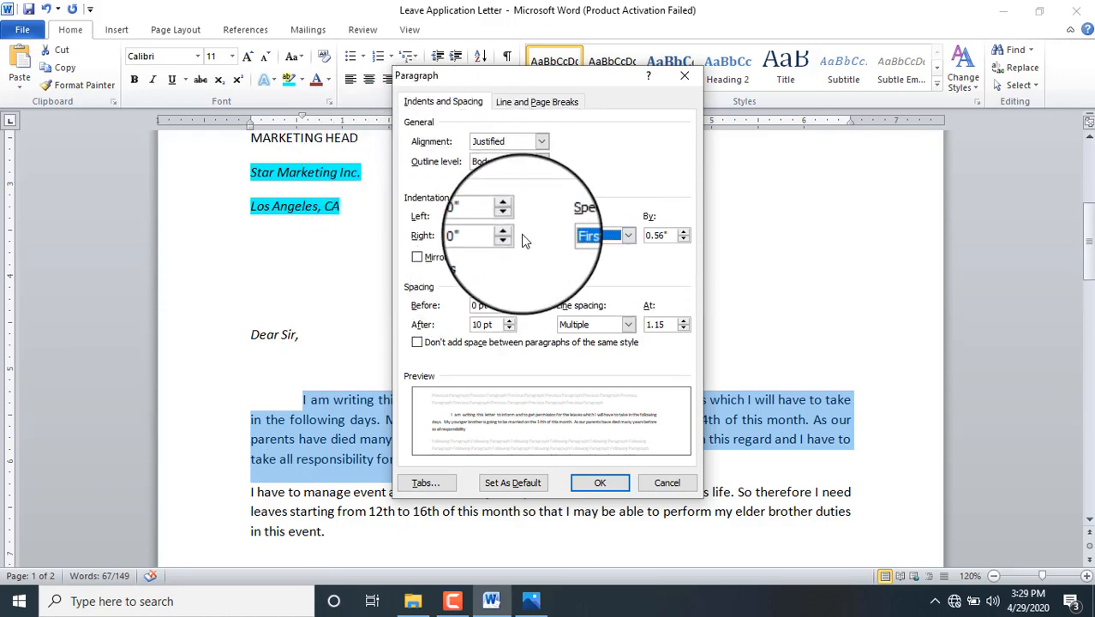
left_click(664, 485)
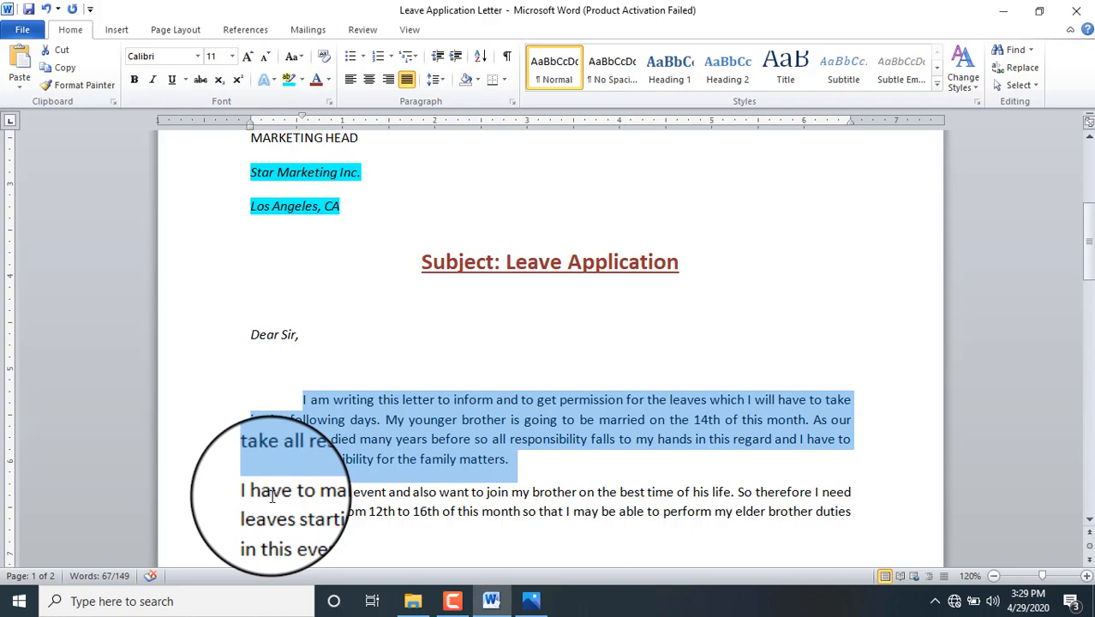
key("ctrl+z")
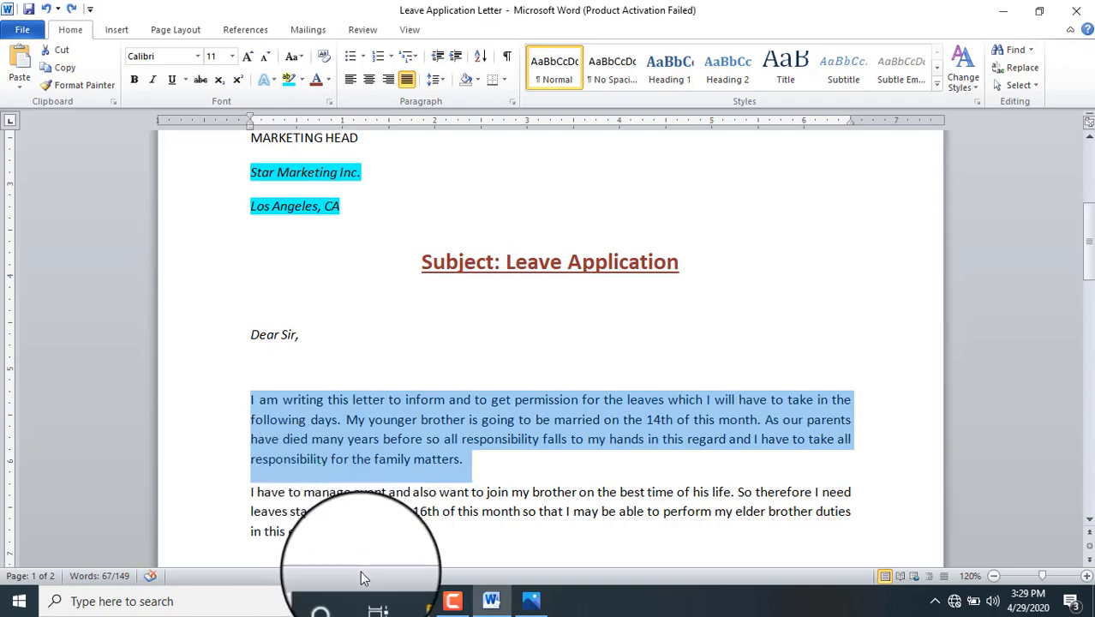
Step: Select both body paragraphs and drag their first-line indent marker to about 0.5 inch
left_click_drag(323, 531, 242, 396)
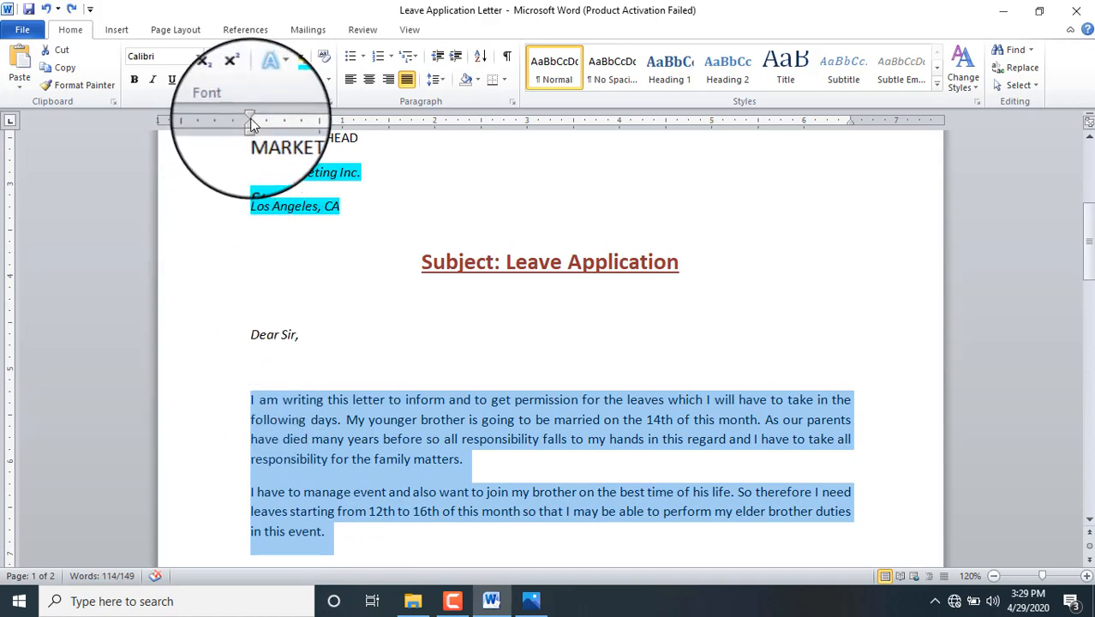
left_click_drag(250, 114, 305, 119)
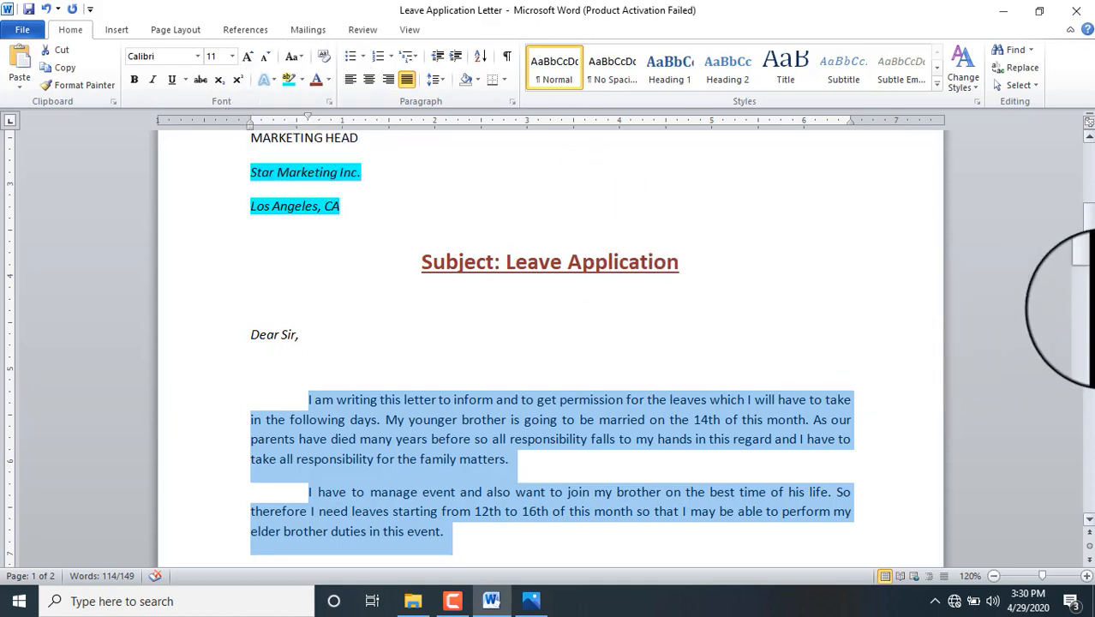
left_click_drag(1089, 237, 1089, 253)
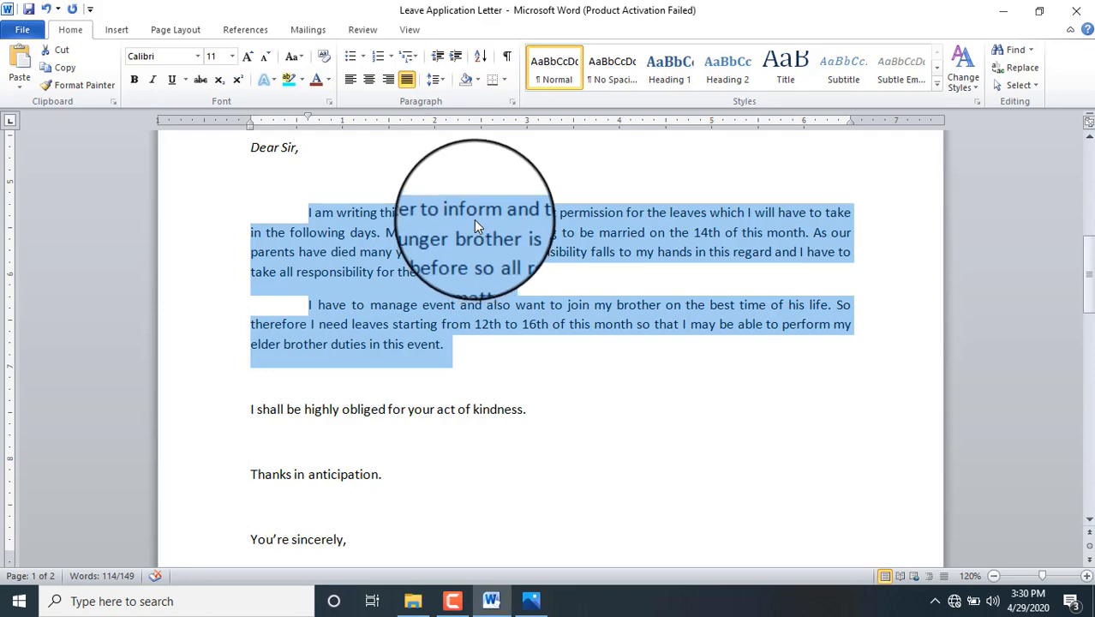
Step: Double-space the body paragraphs, then change their line spacing to 1.5
left_click(443, 80)
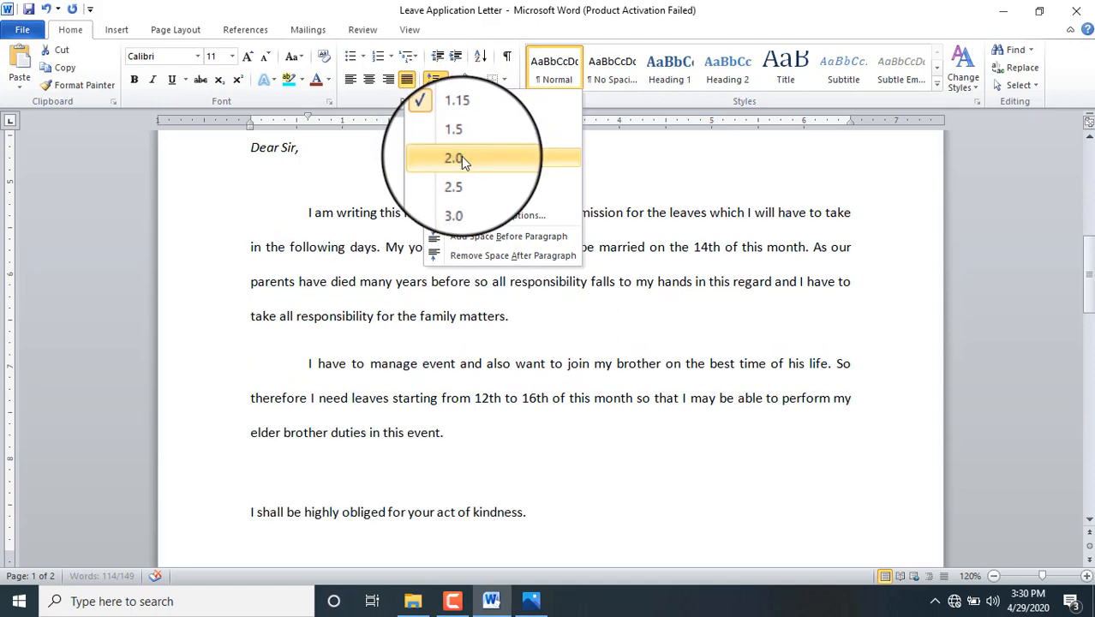
left_click(461, 158)
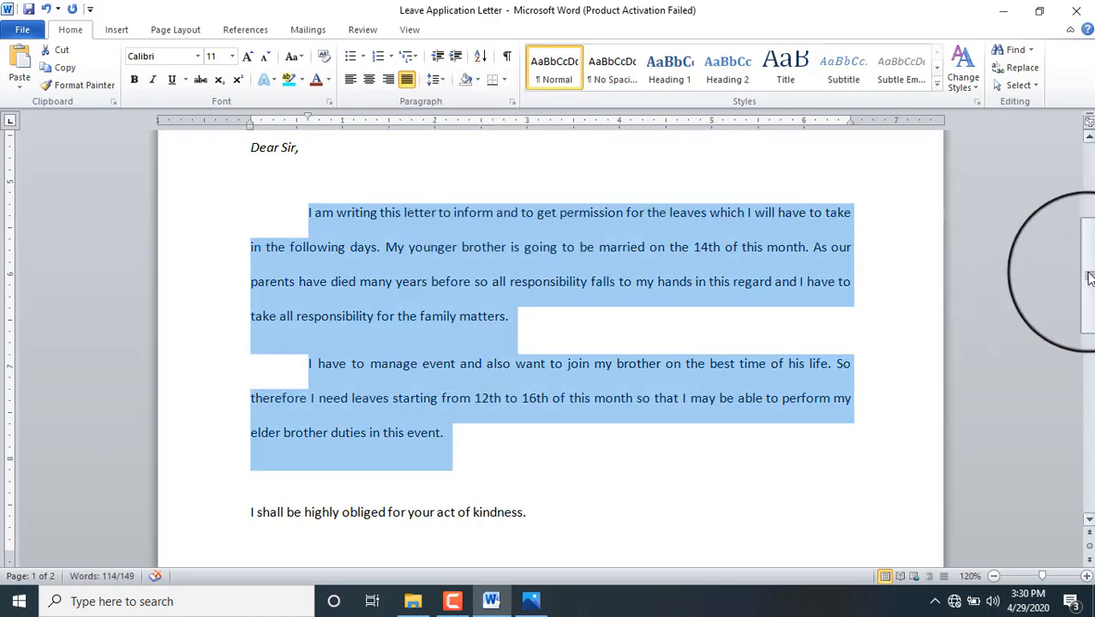
mouse_move(1084, 257)
left_mouse_down()
mouse_move(1084, 347)
mouse_move(1086, 216)
mouse_move(1087, 259)
left_mouse_up()
left_click(435, 79)
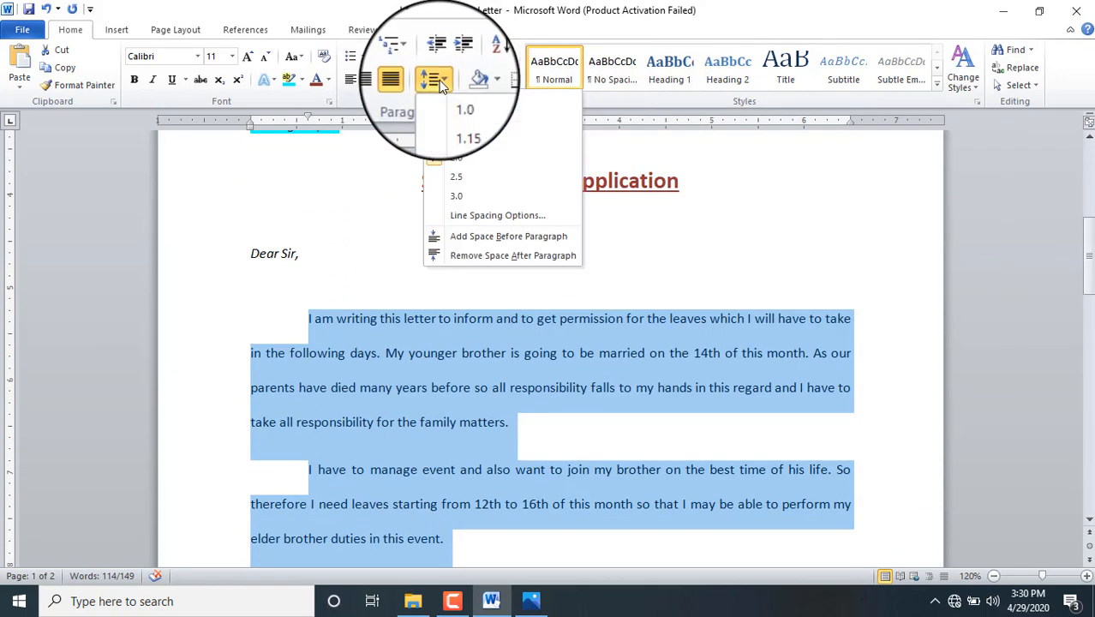
left_click(454, 138)
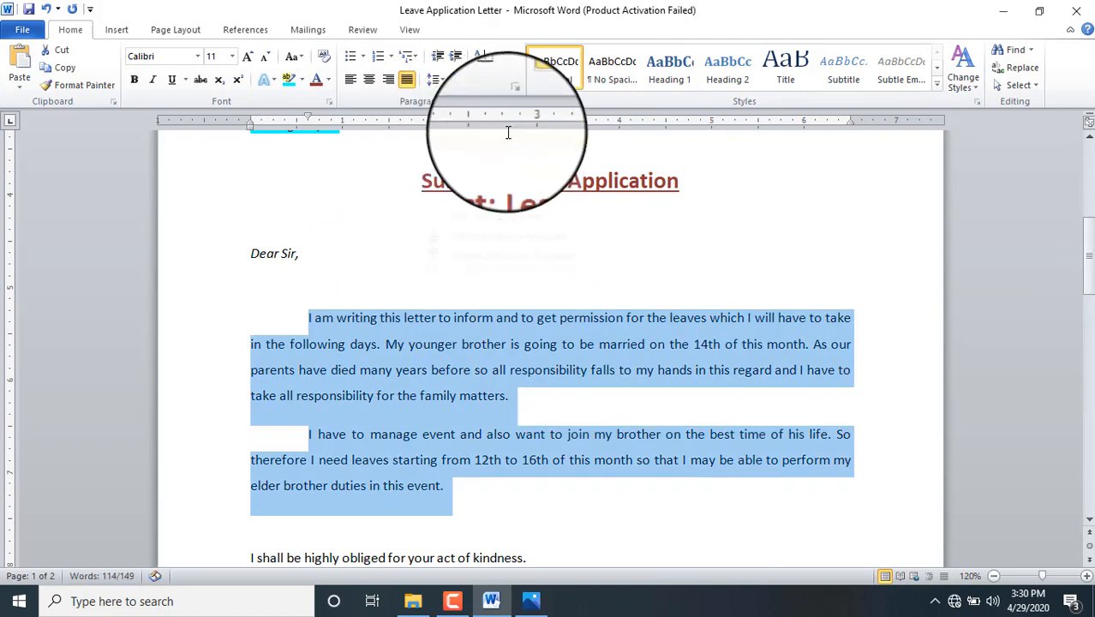
mouse_move(1088, 259)
left_mouse_down()
mouse_move(1092, 294)
mouse_move(1089, 240)
left_mouse_up()
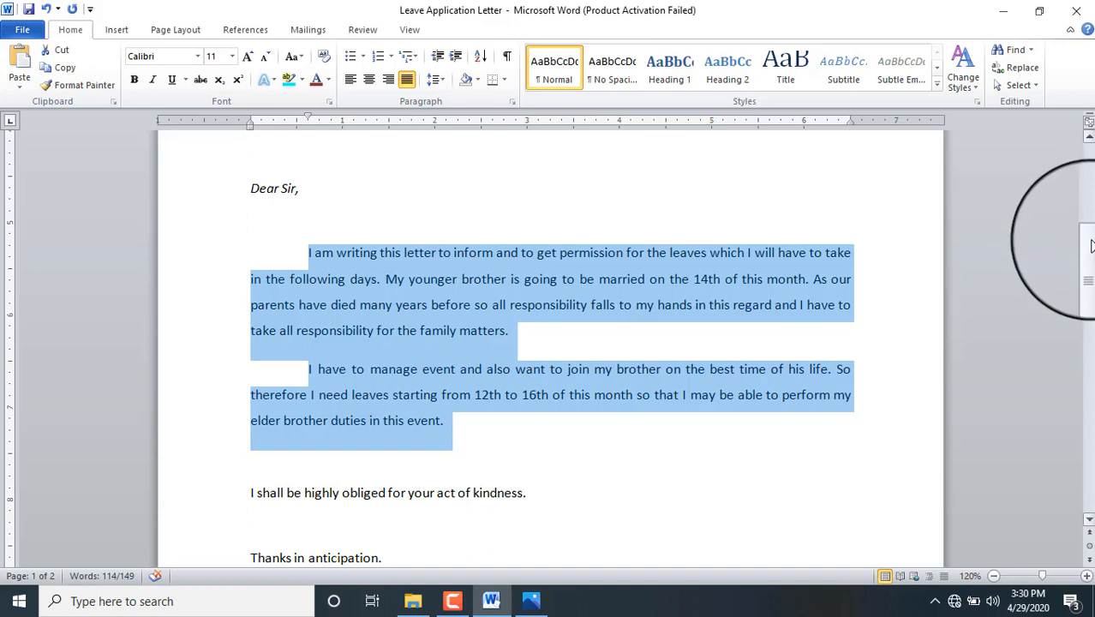
Step: Apply Outside Borders around both body paragraphs, then reselect them
mouse_move(1089, 240)
left_mouse_down()
mouse_move(1089, 184)
mouse_move(1090, 239)
left_mouse_up()
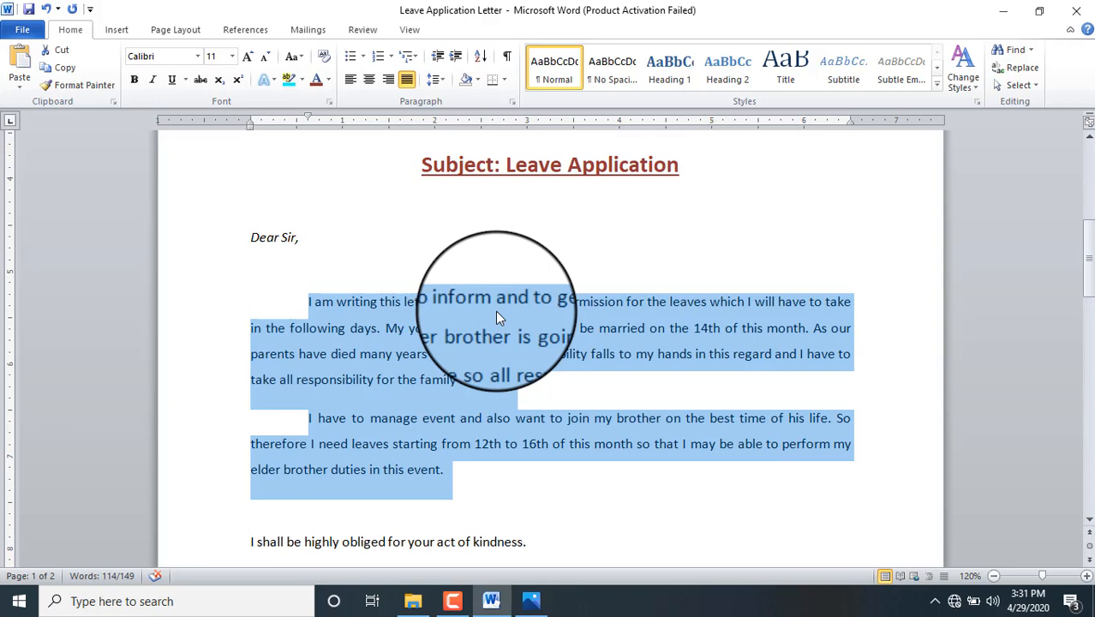
left_click(504, 79)
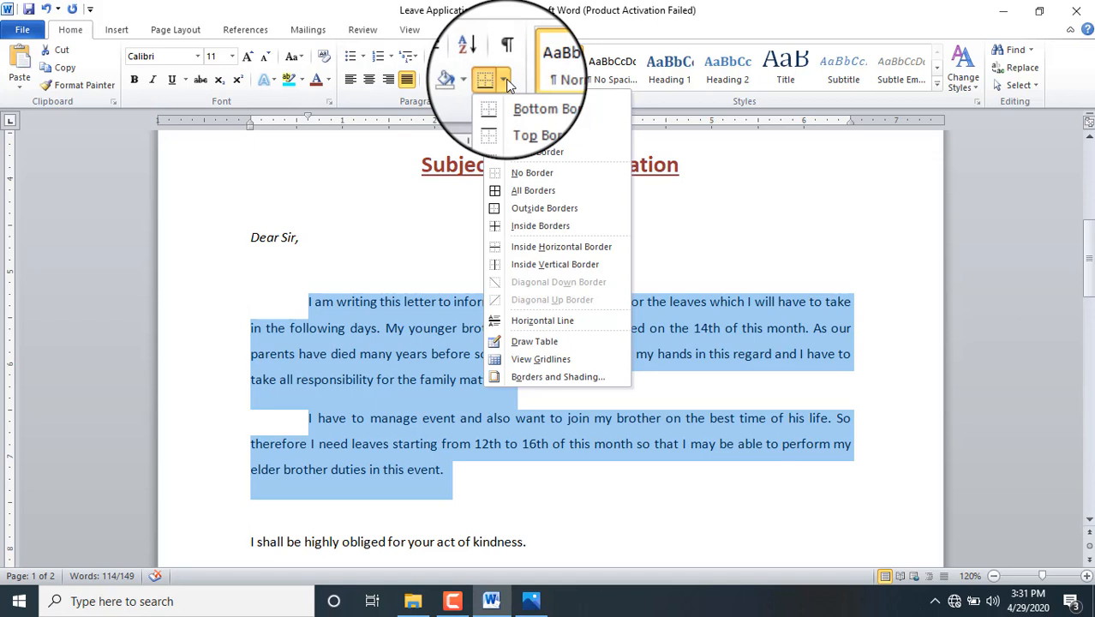
left_click(529, 210)
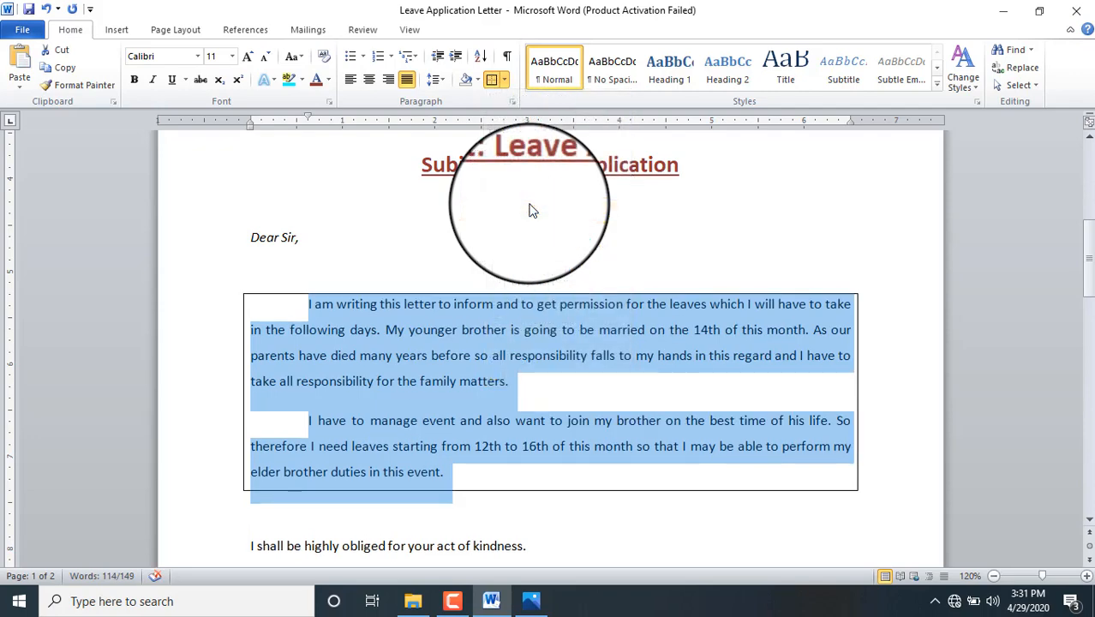
left_click(470, 485)
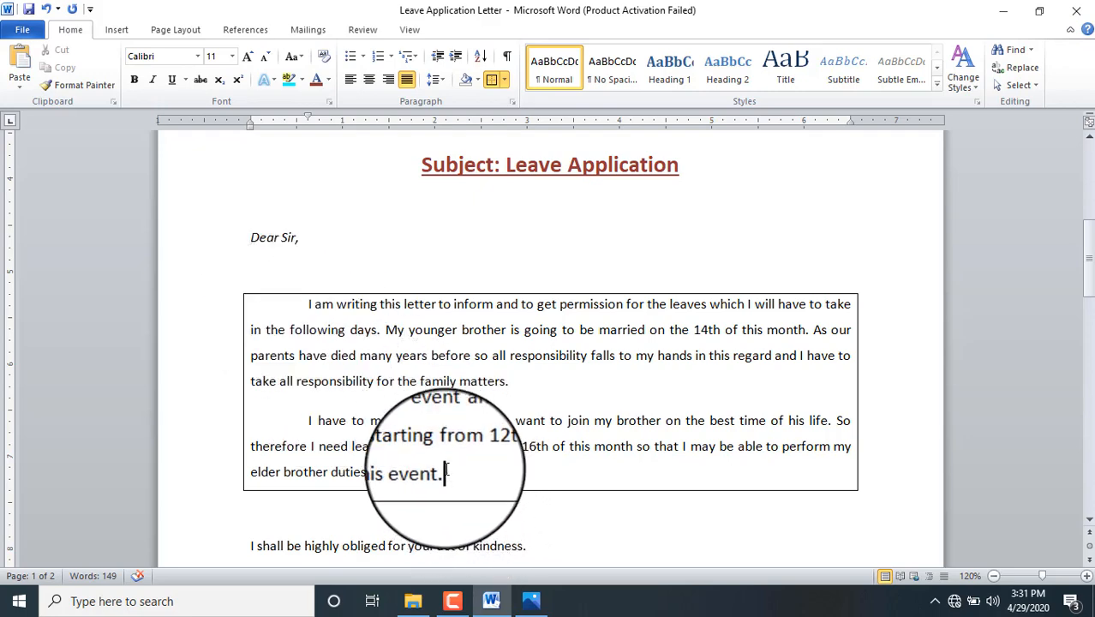
left_click_drag(447, 472, 280, 310)
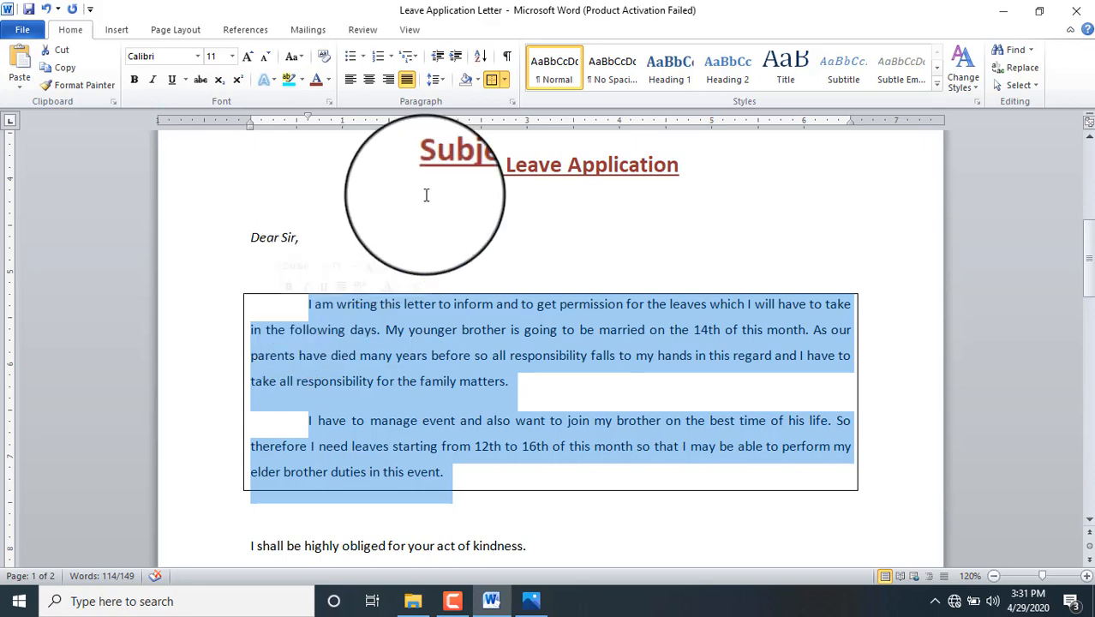
Step: Try light red shading on the paragraphs, then light blue on the second paragraph
left_click(478, 81)
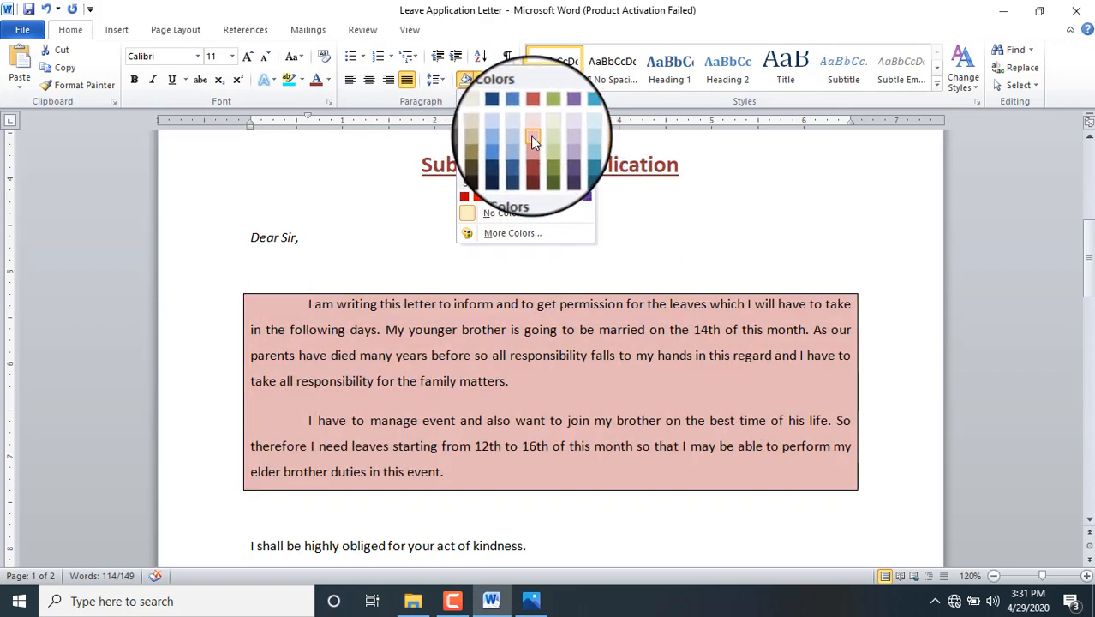
left_click(531, 137)
left_click(527, 385)
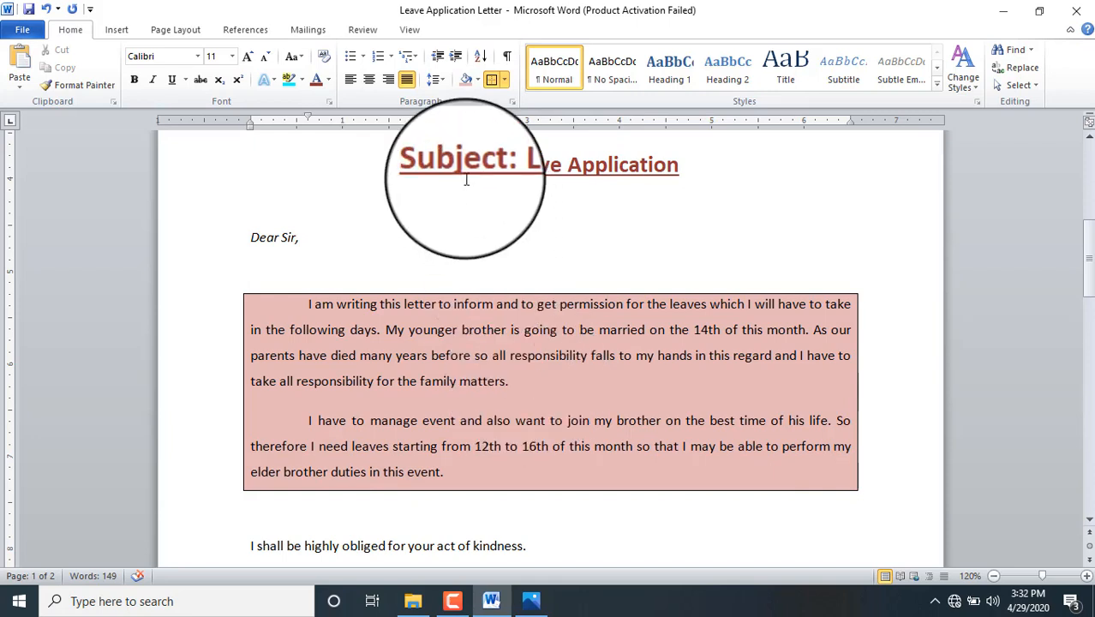
left_click(478, 80)
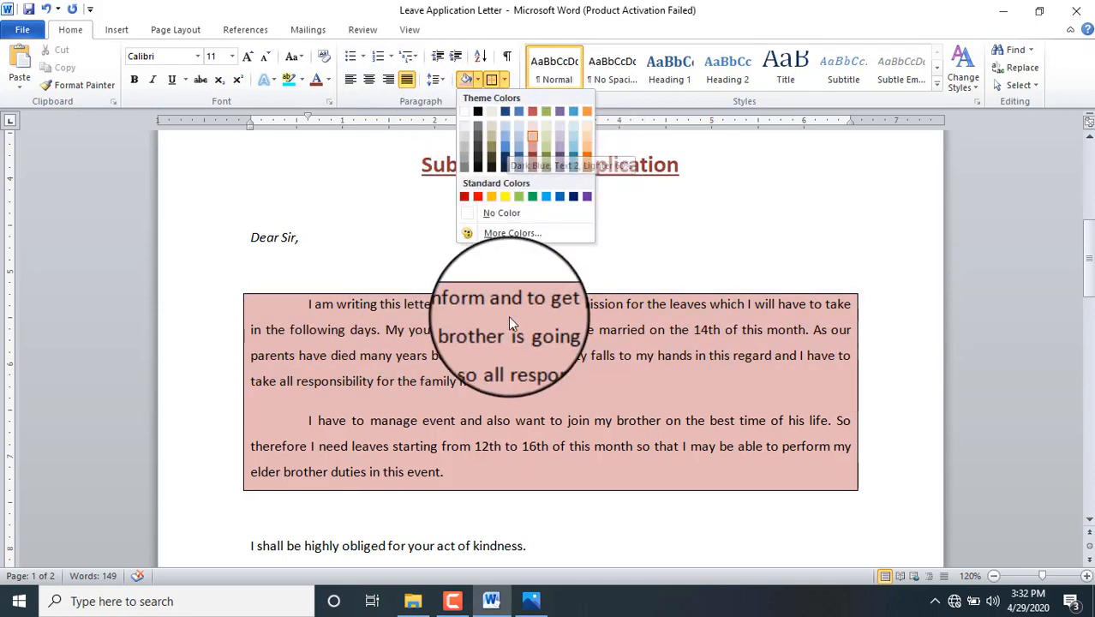
left_click(509, 322)
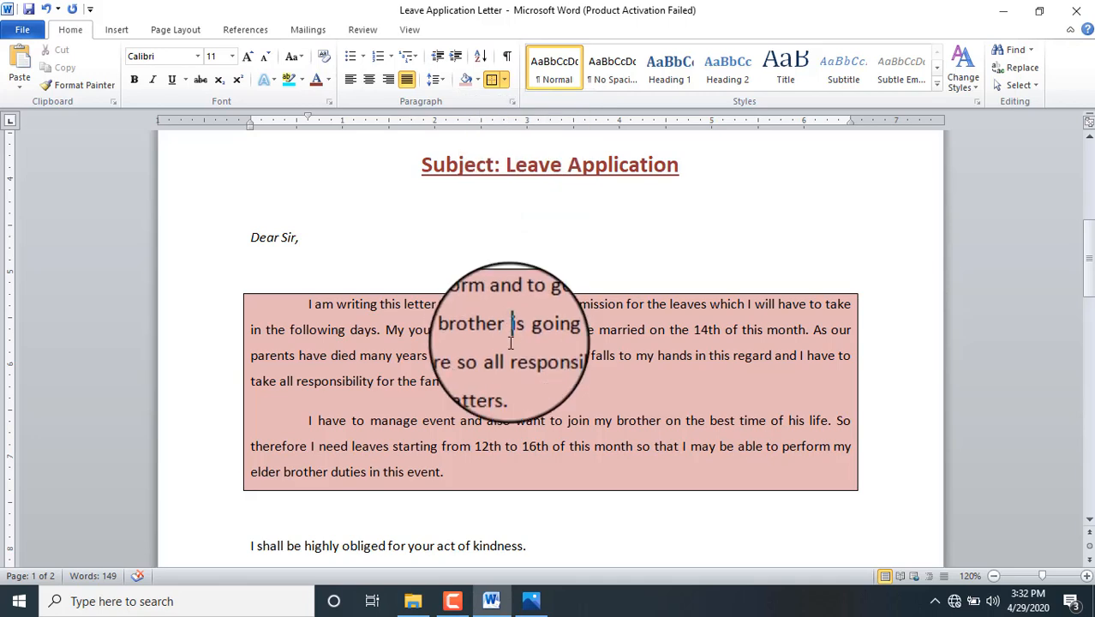
left_click(468, 82)
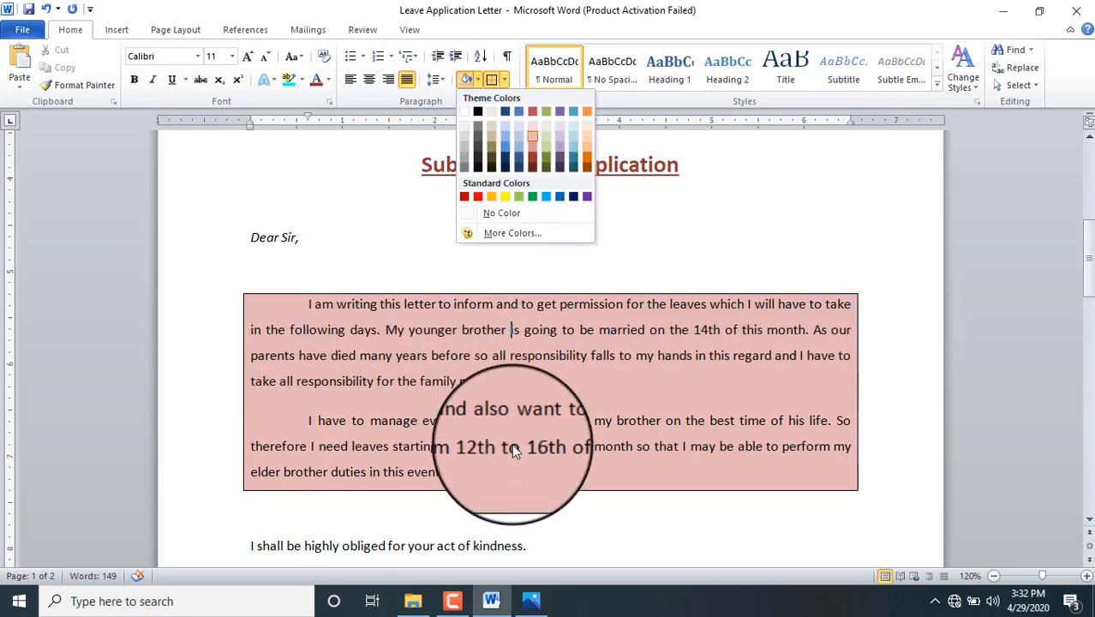
left_click(512, 445)
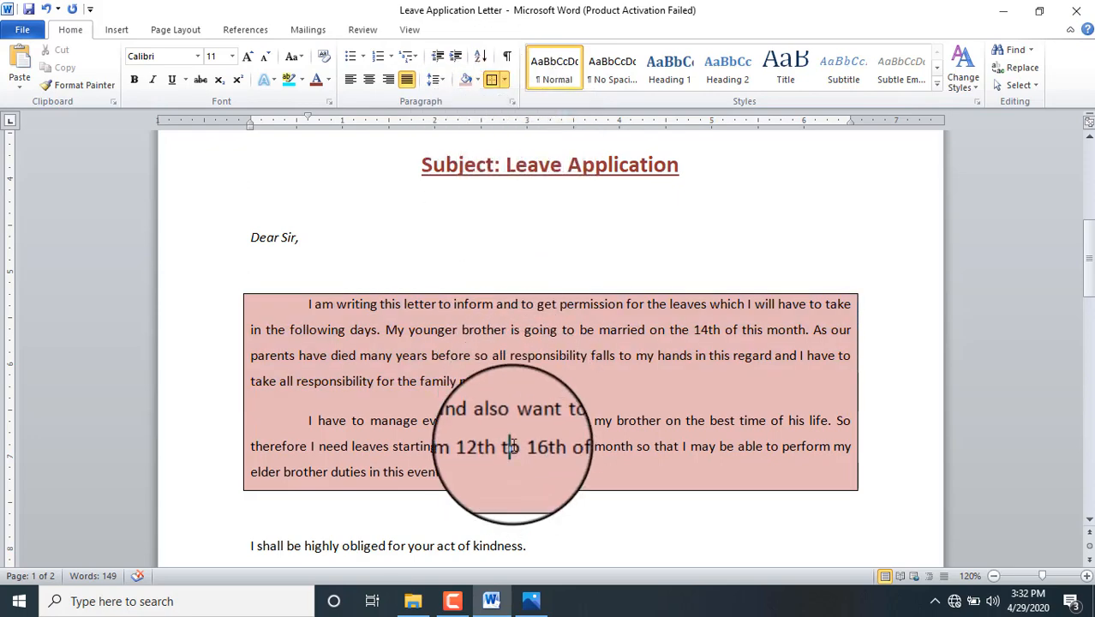
left_click(475, 80)
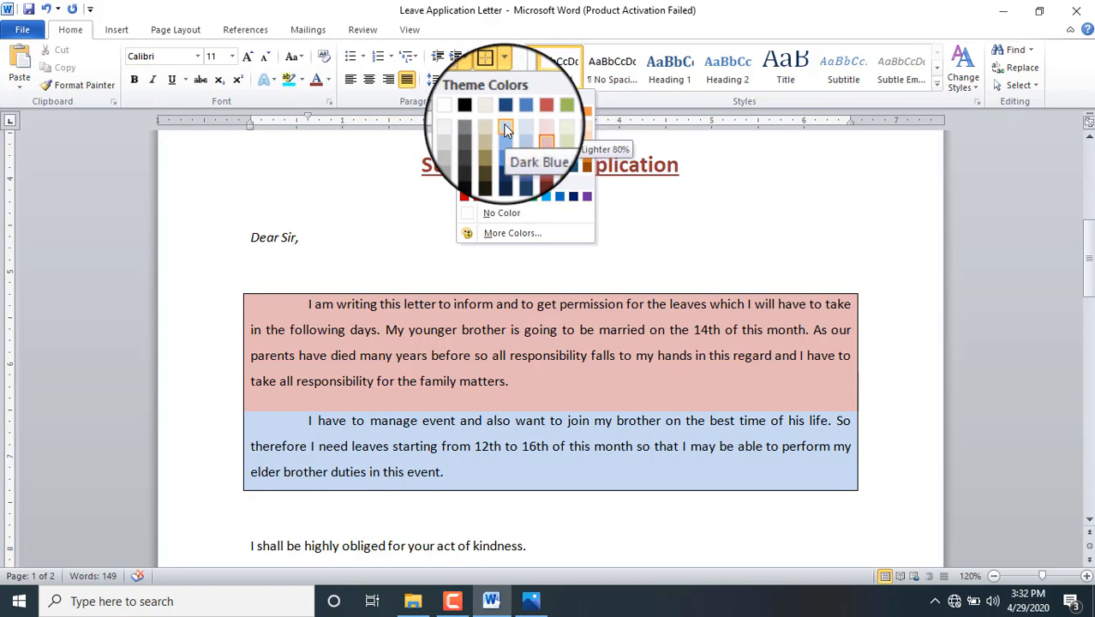
left_click(505, 128)
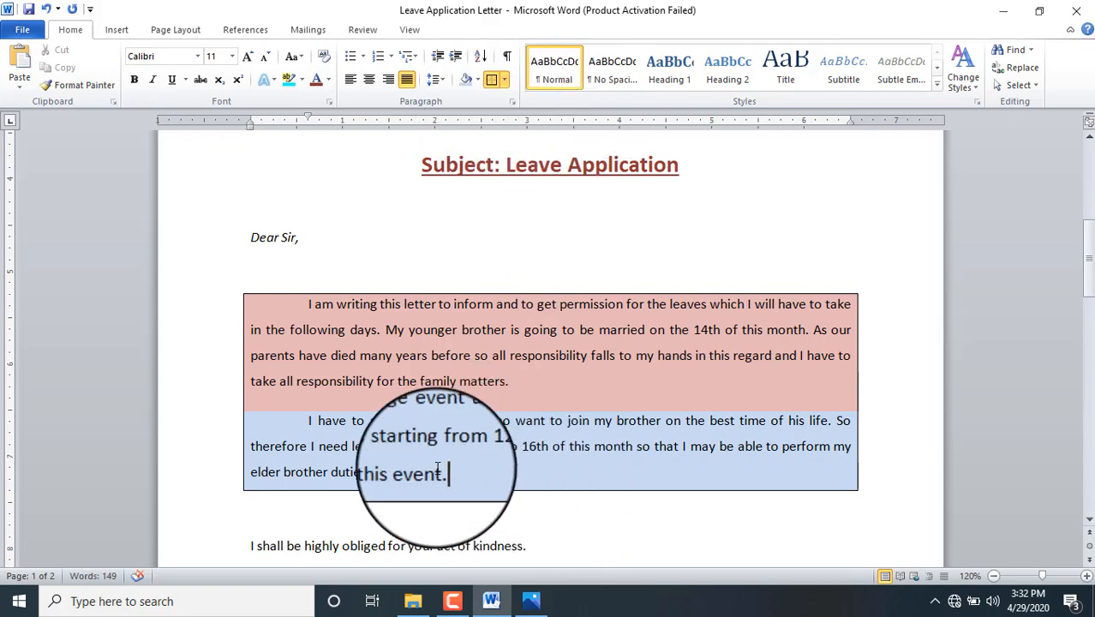
Step: Reselect both body paragraphs and shade them lavender
left_click_drag(449, 467, 308, 301)
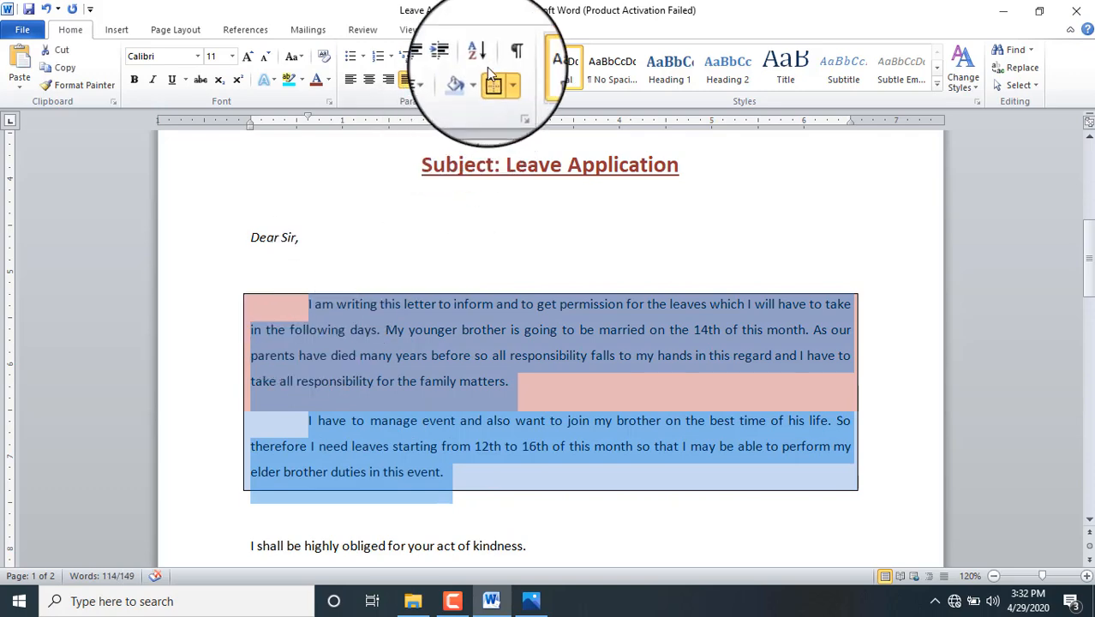
left_click(478, 81)
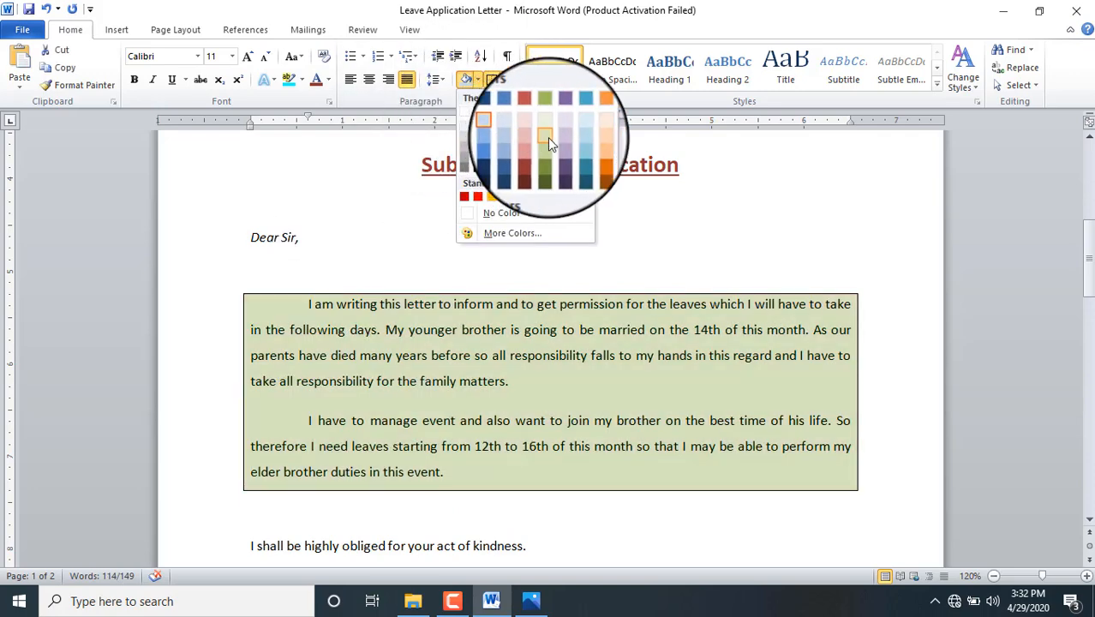
left_click(558, 138)
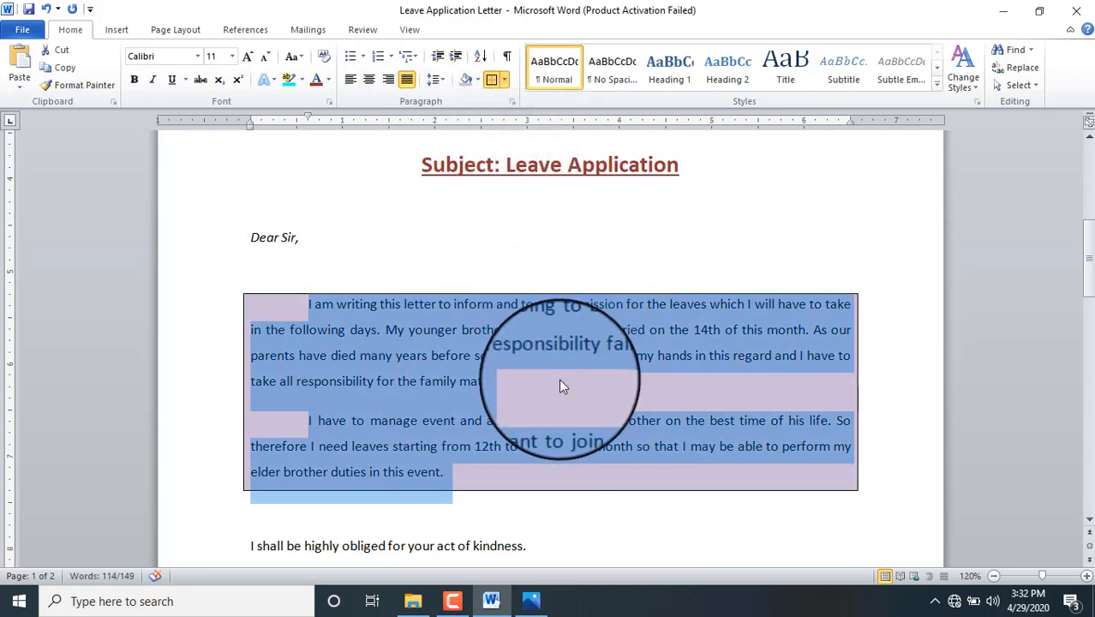
left_click(559, 382)
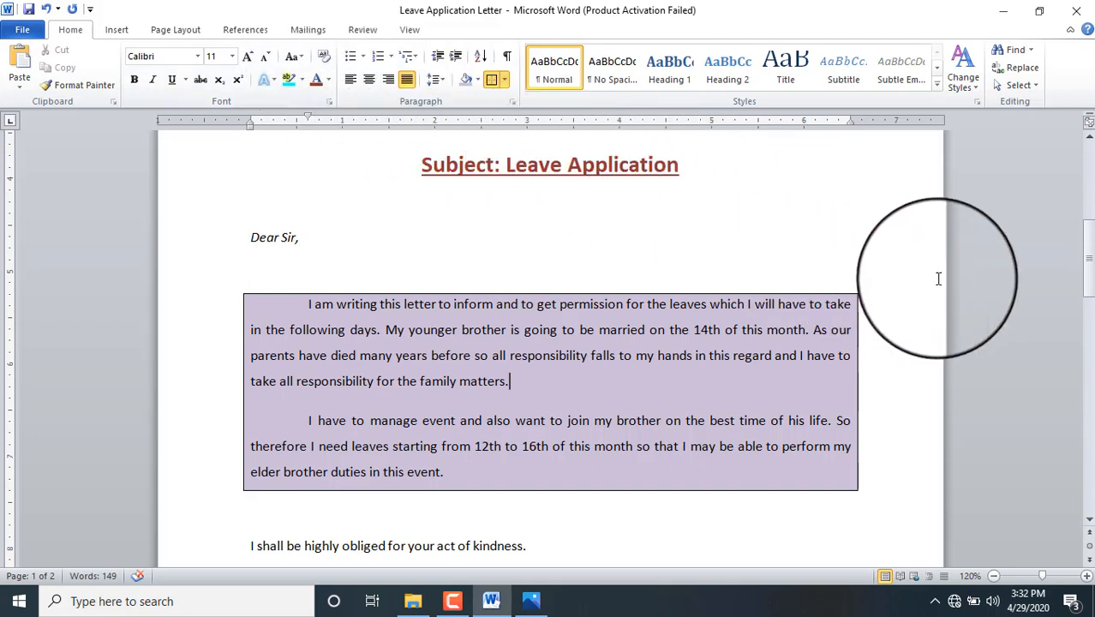
Step: Make the highly obliged line bold and underlined, keeping it left-aligned
left_click_drag(1088, 238, 1089, 288)
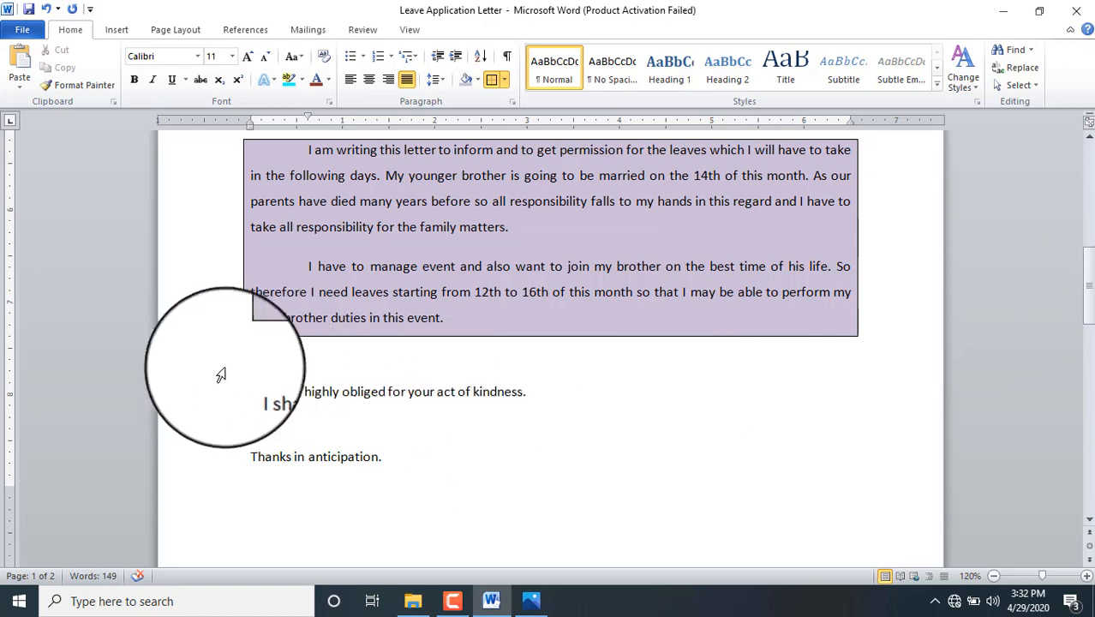
left_click_drag(246, 400, 525, 396)
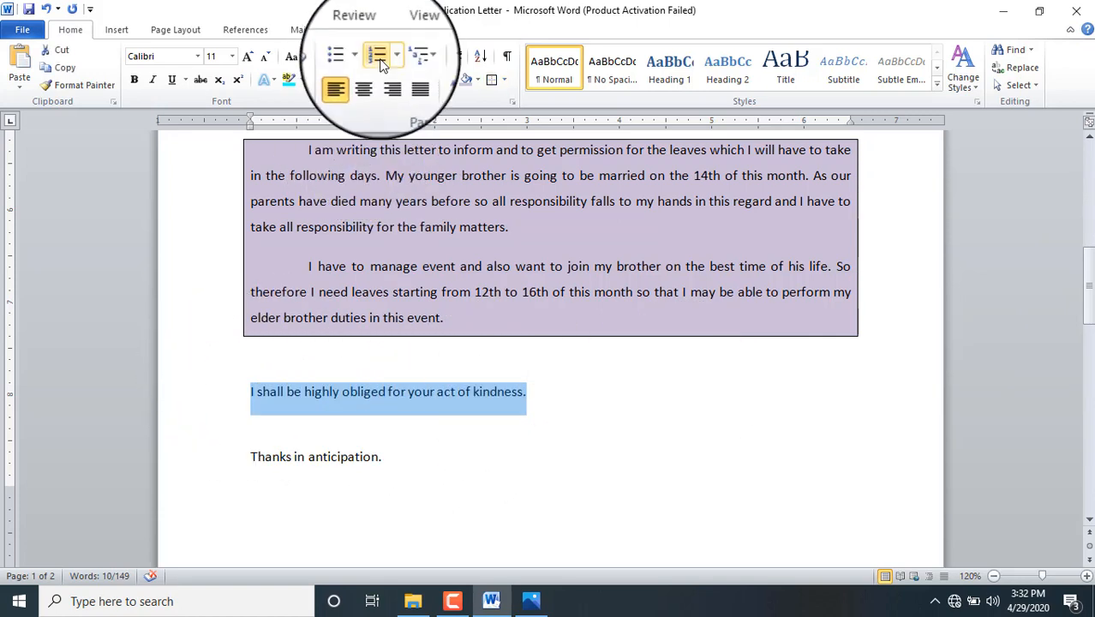
left_click(369, 79)
left_click(133, 79)
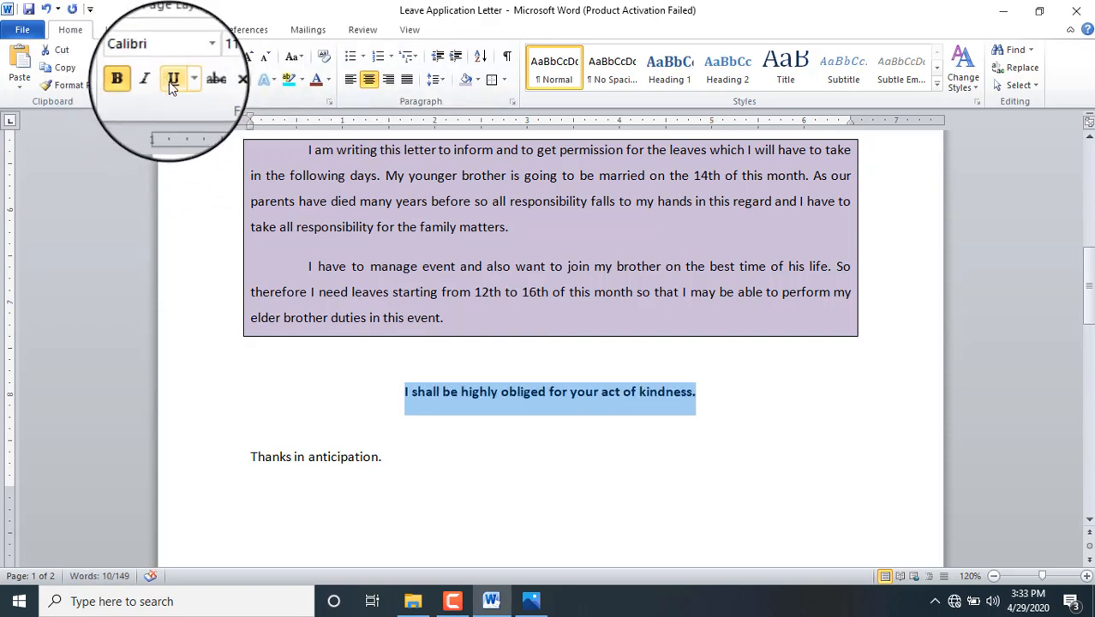
left_click(169, 79)
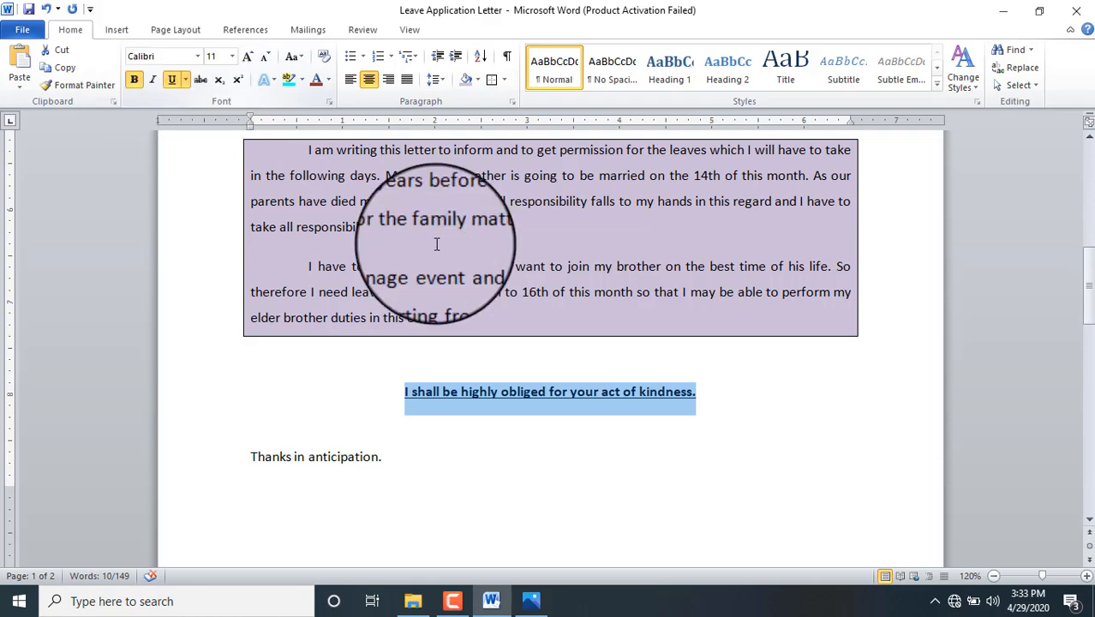
mouse_move(1093, 299)
left_mouse_down()
mouse_move(1093, 349)
mouse_move(1093, 301)
left_mouse_up()
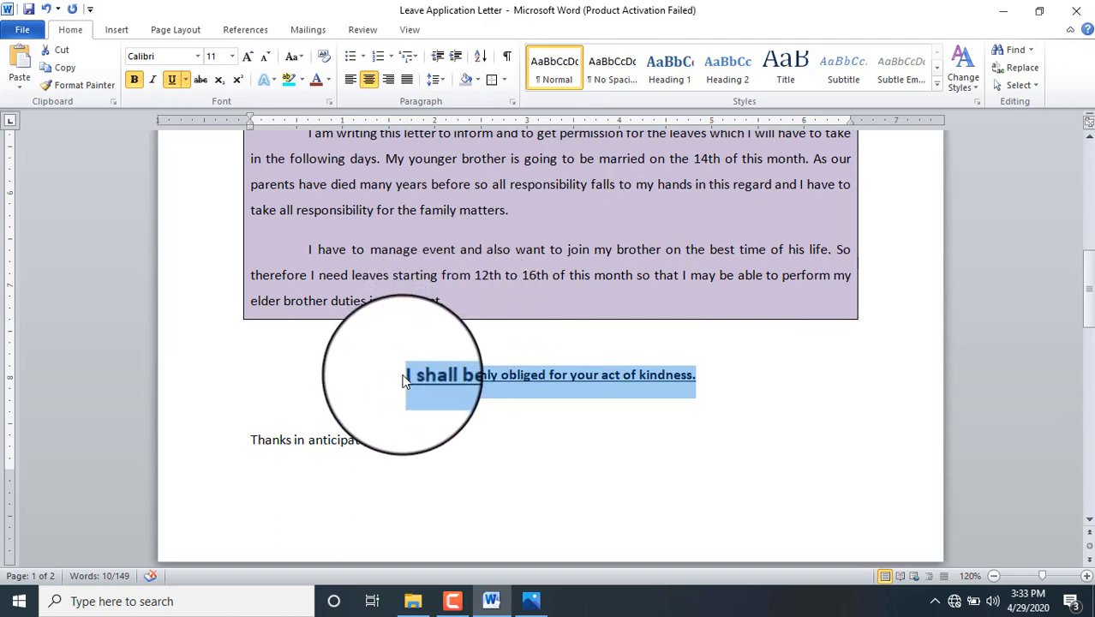
left_click(403, 381)
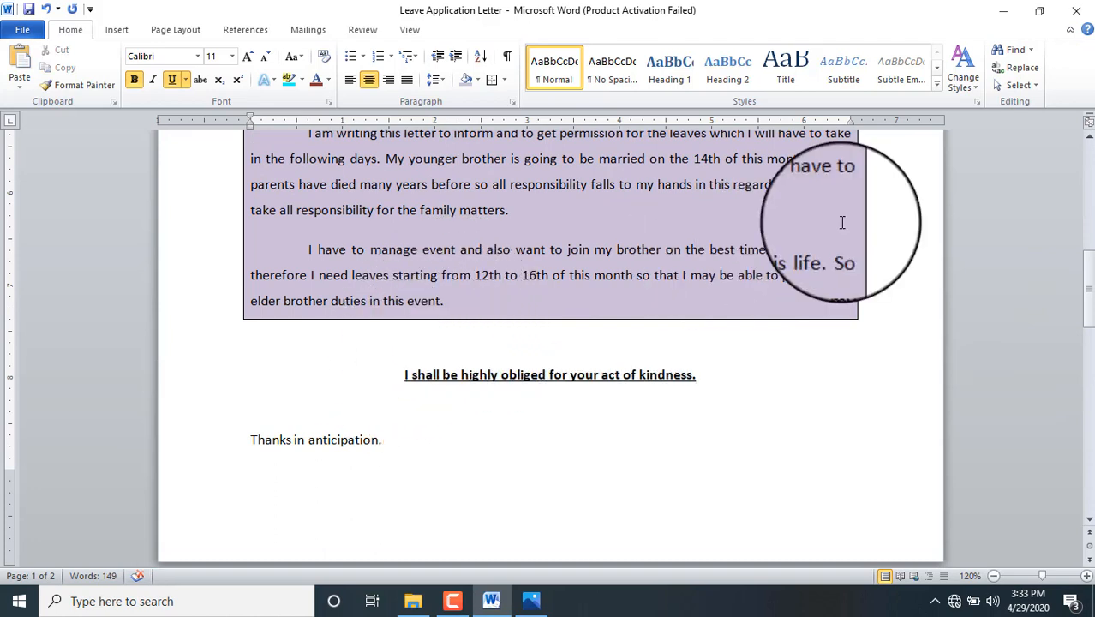
key("ctrl+l")
Step: Delete the blank lines around the obliged line, Thanks in anticipation, and the sign-off
key("Up")
key("BackSpace")
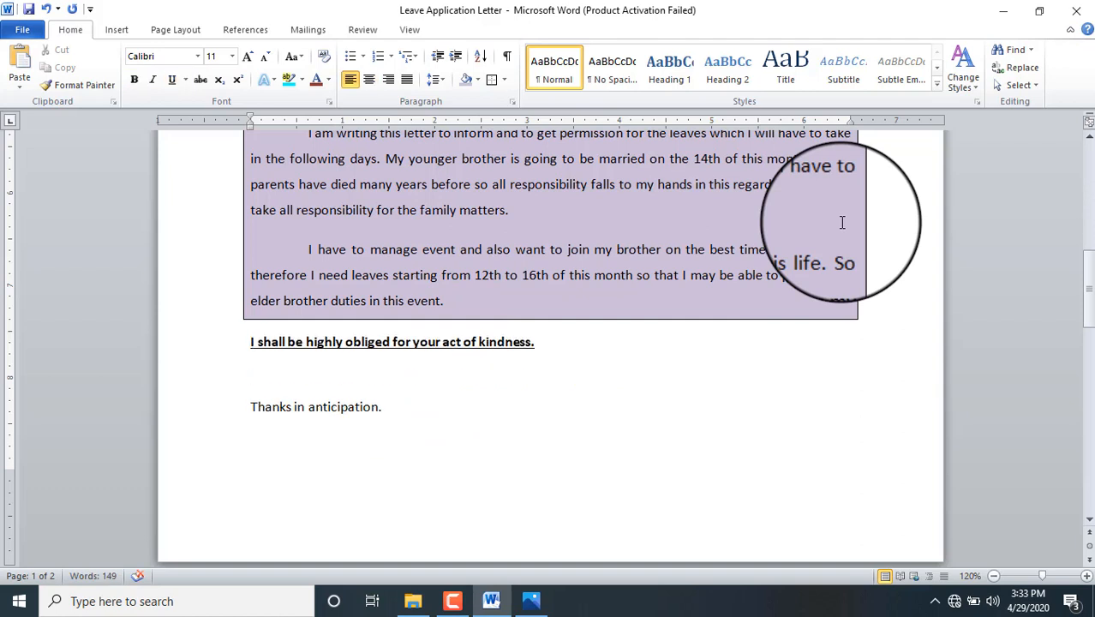
key("Down")
key("Delete")
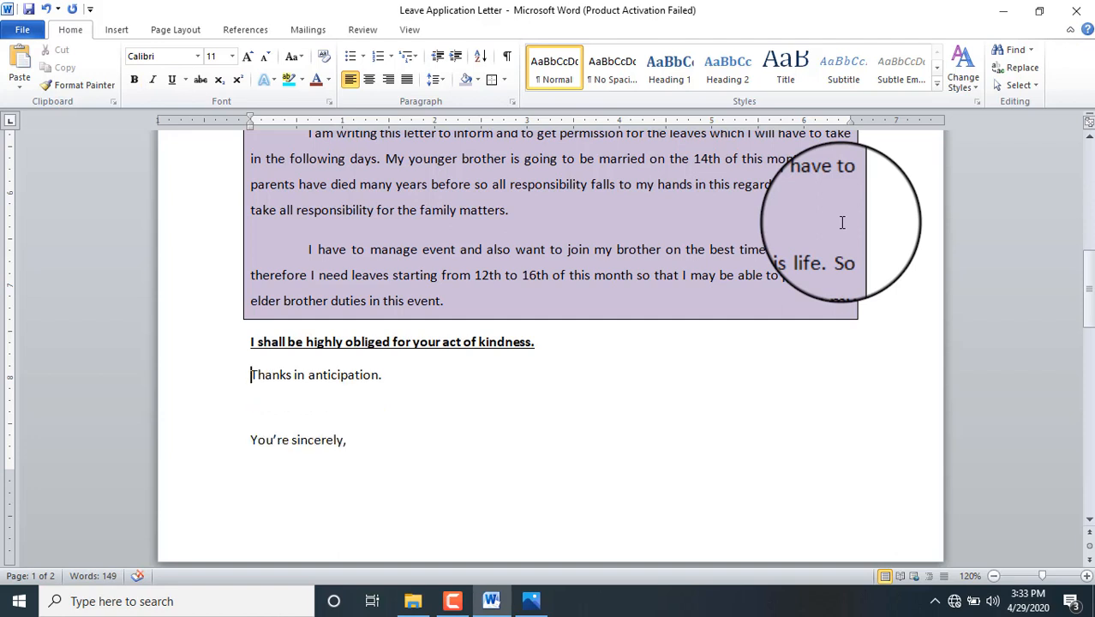
key("Down")
key("Down")
key("BackSpace")
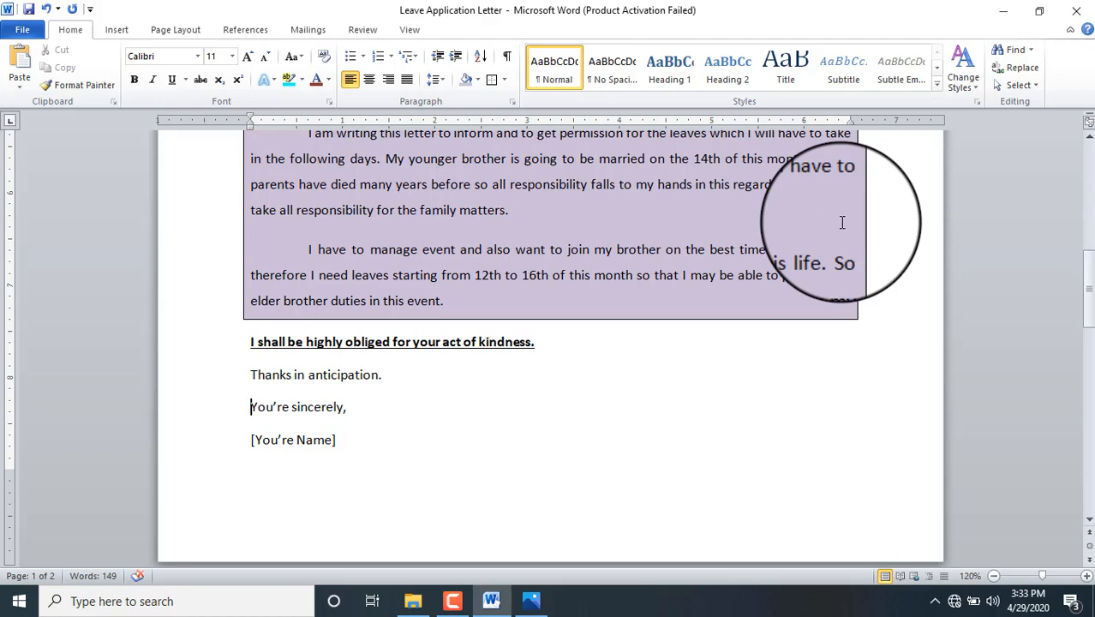
left_click_drag(1088, 281, 1088, 228)
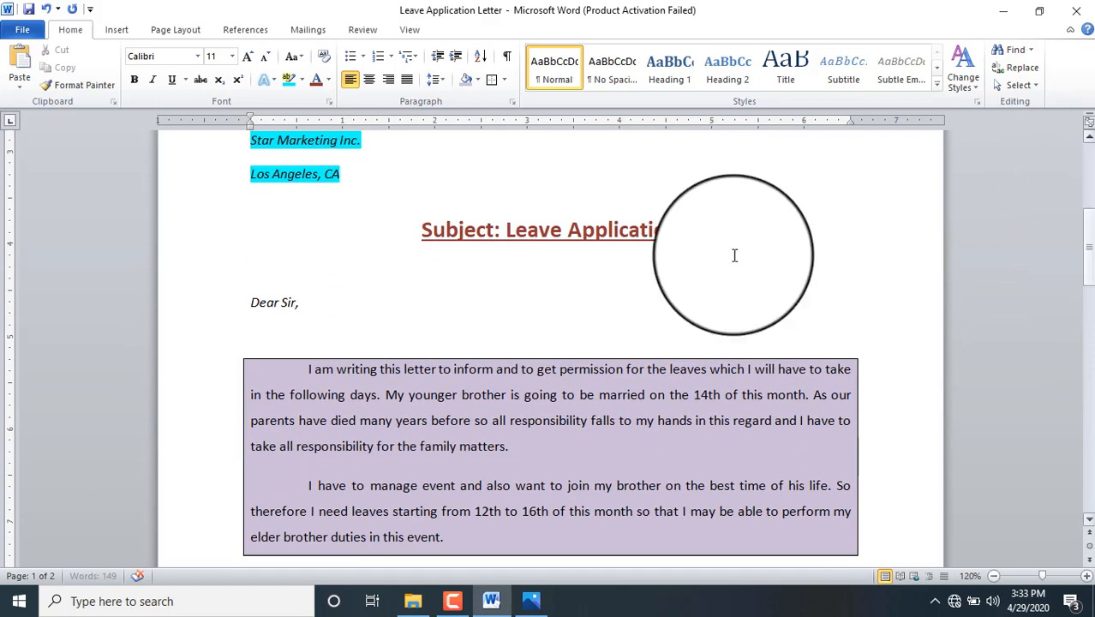
Step: Delete the blank line after 'Dear Sir,'
left_click(308, 302)
key("ctrl+i")
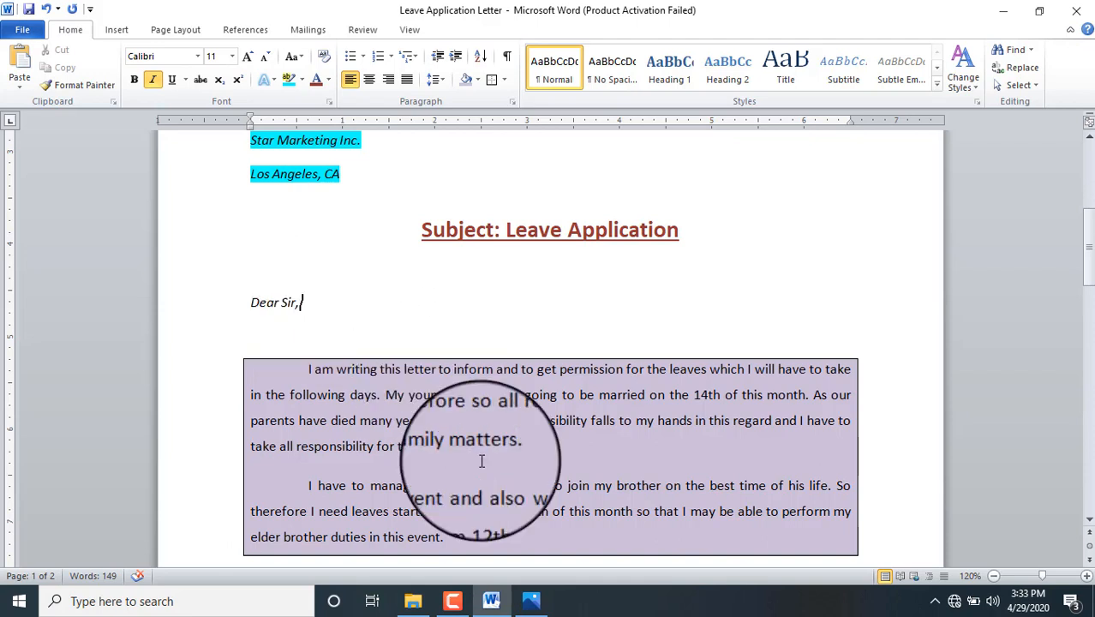
key("Delete")
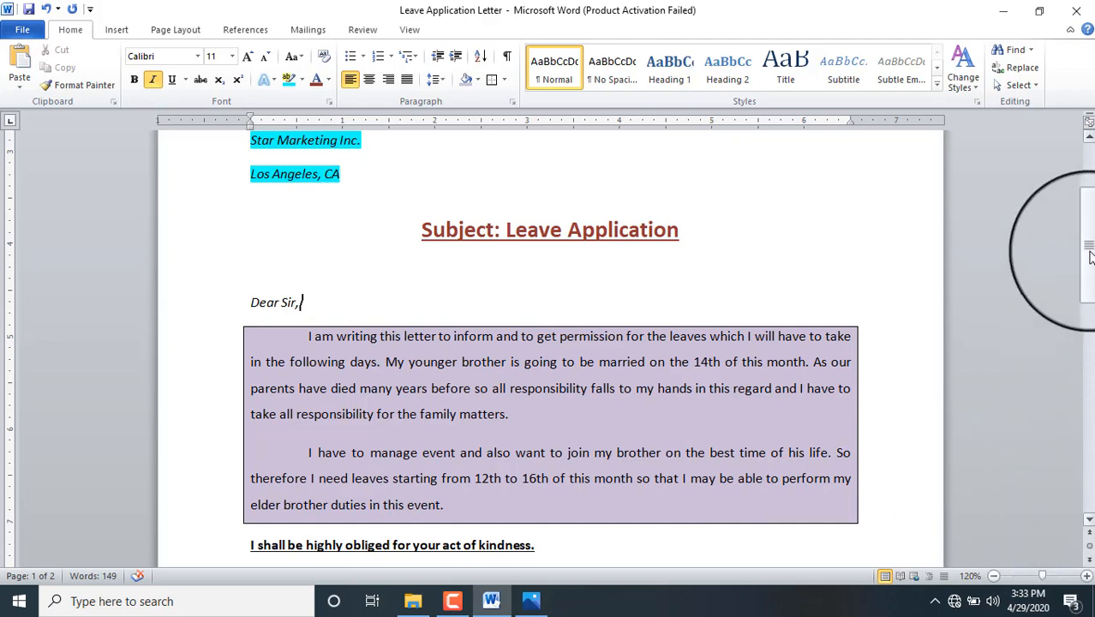
left_click_drag(1088, 247, 1091, 268)
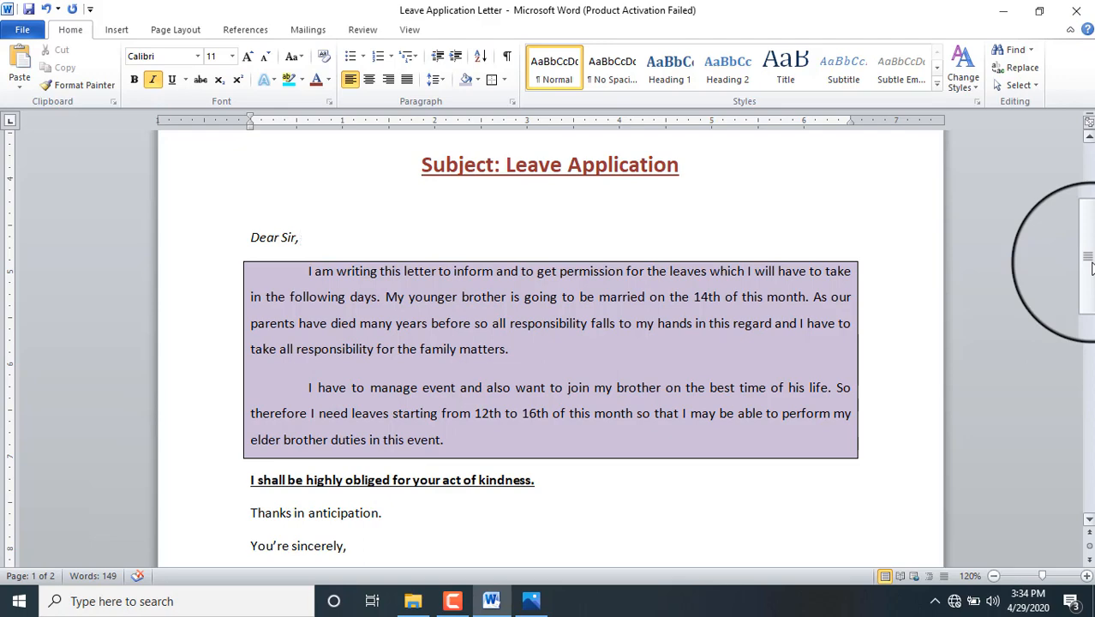
left_click_drag(1091, 268, 1089, 293)
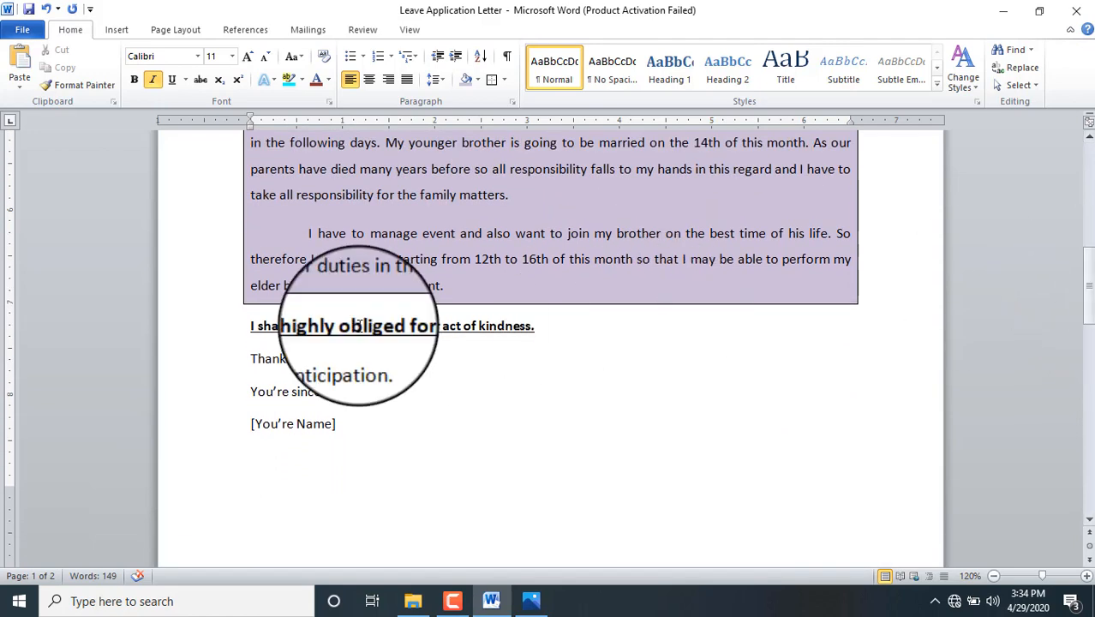
Step: Right-align the closing 'You're sincerely,' and '[You're Name]' lines
left_click_drag(249, 392, 339, 424)
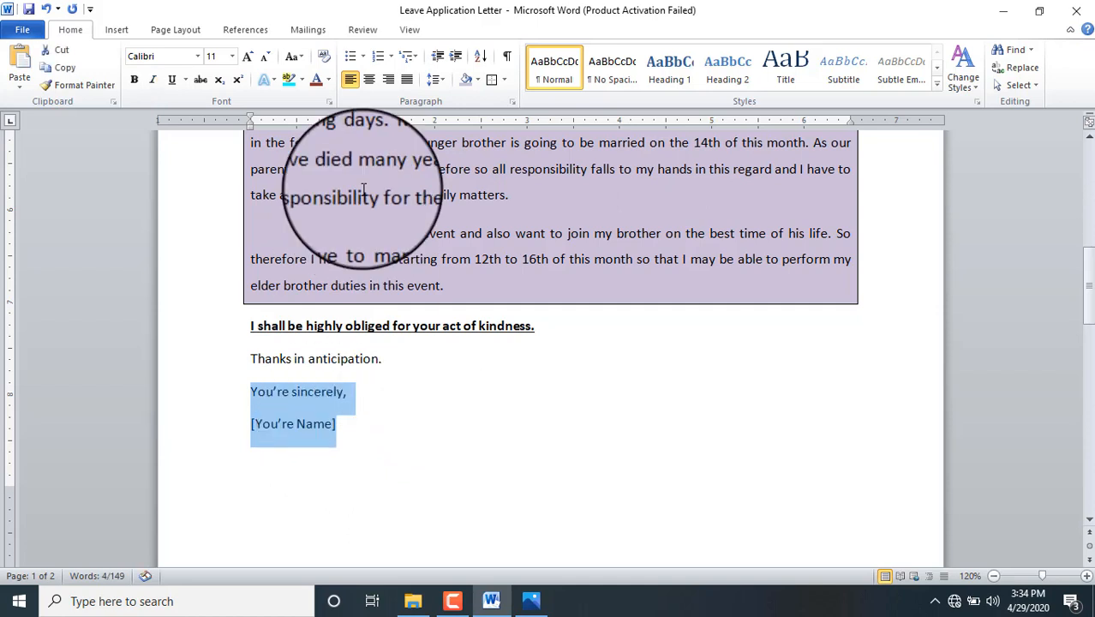
left_click(388, 79)
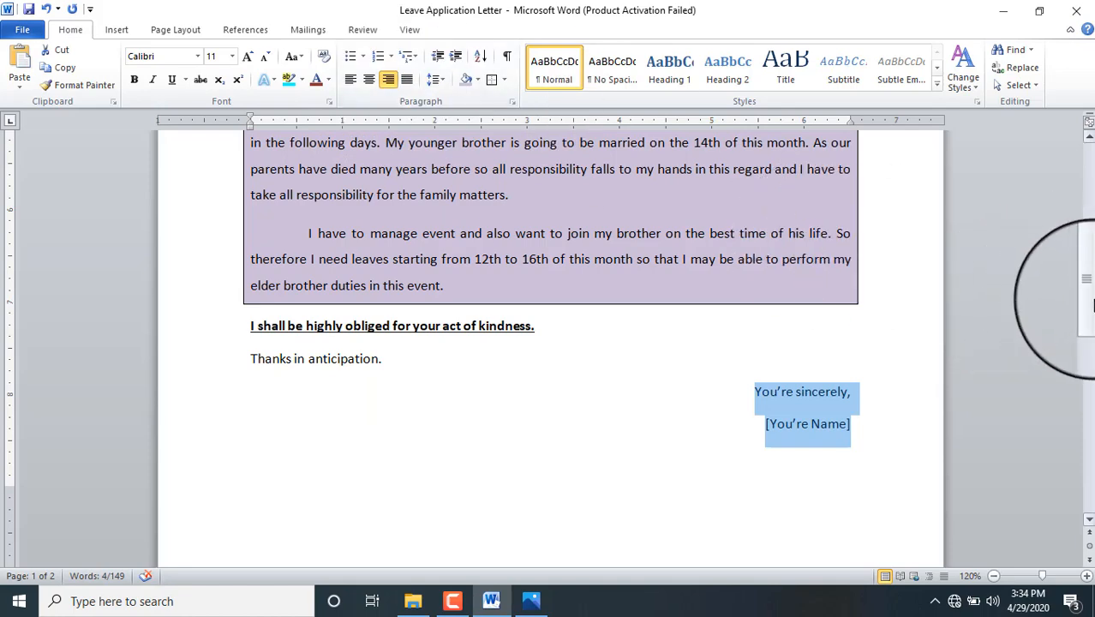
left_click_drag(1088, 293, 1091, 304)
left_click_drag(1090, 304, 1076, 353)
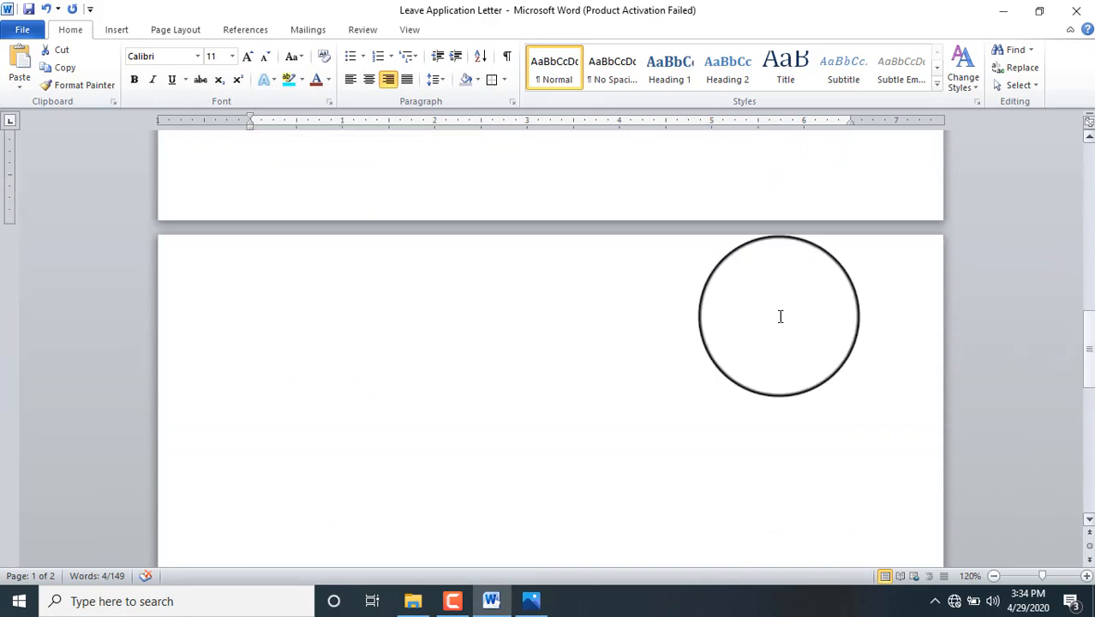
Step: Type the 'Courses Detail' heading on page 2, then RSCH, PGDCA and MSC on separate lines
left_click(304, 292)
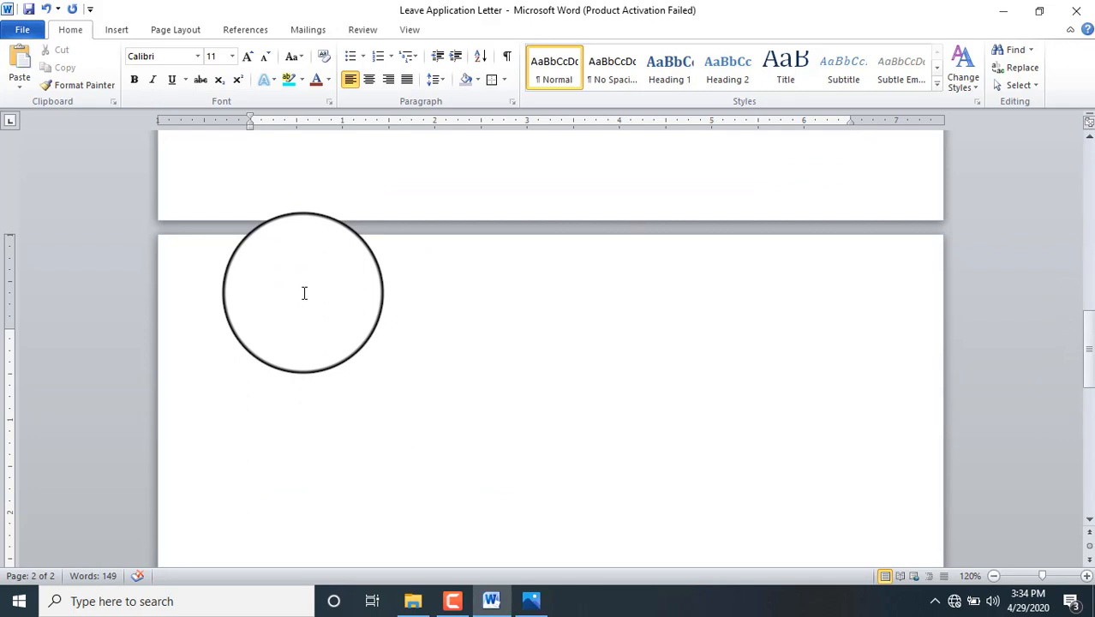
type("Course")
type("s")
type(" Detail")
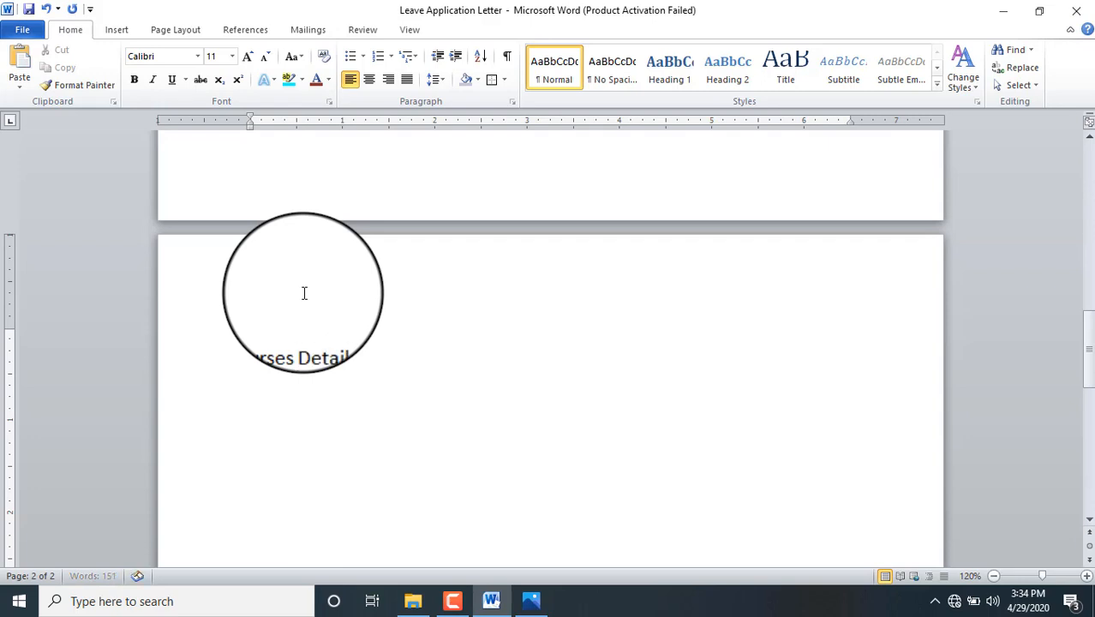
key("Return")
type("RSCH")
key("Return")
type("PGDCA")
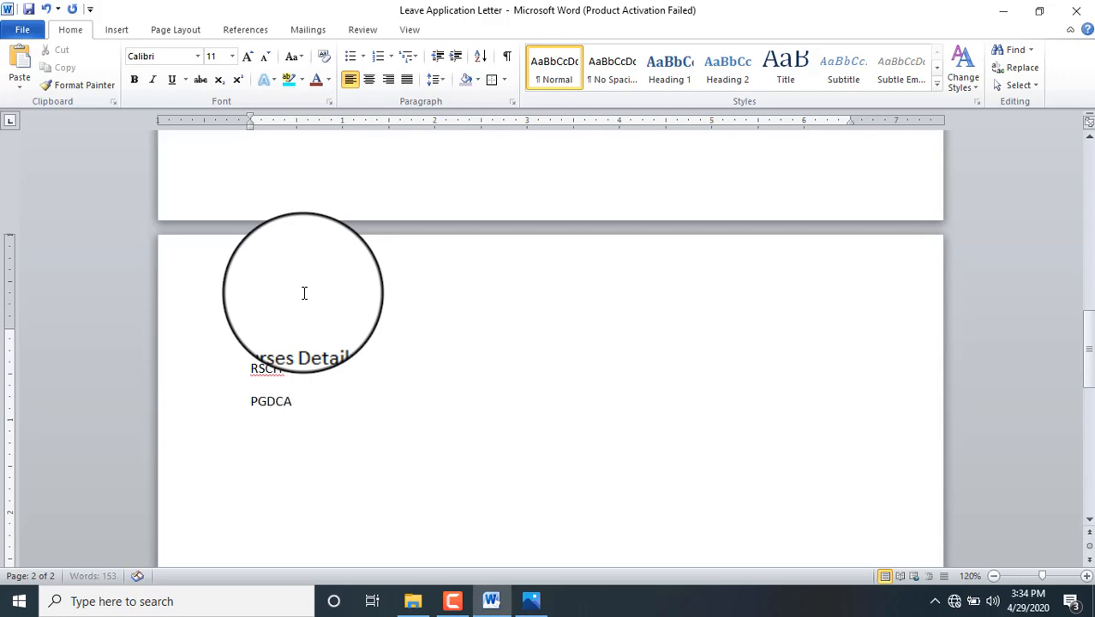
key("Return")
type("MSC")
key("Return")
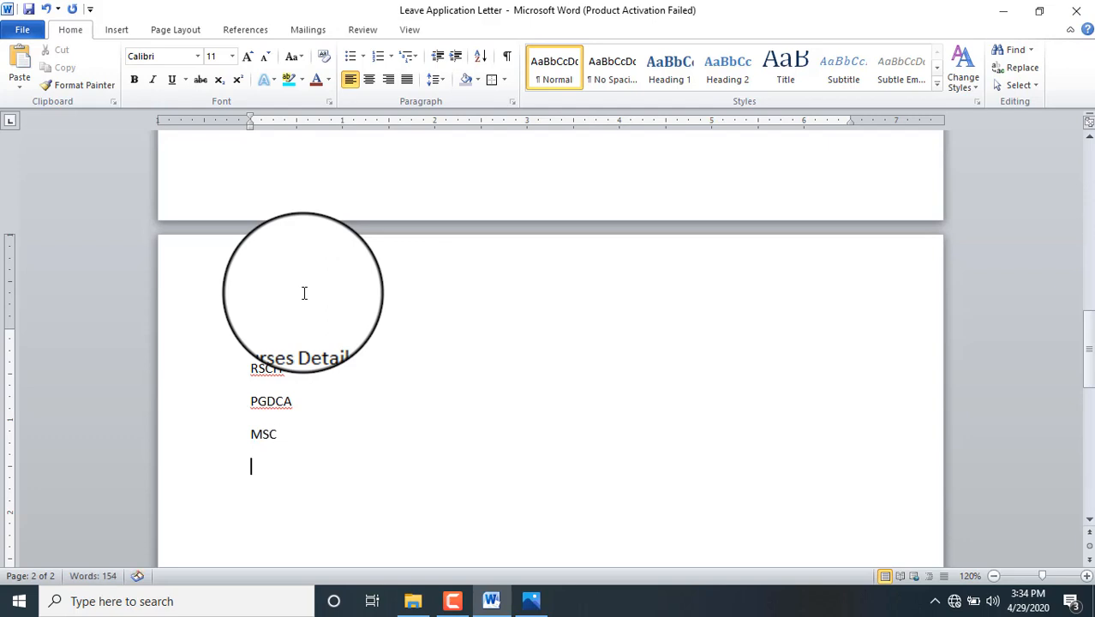
Step: Add MCA, RSCFA and TALLY on their own lines, correcting typos
type("MCA")
key("Return")
type("RSCI=")
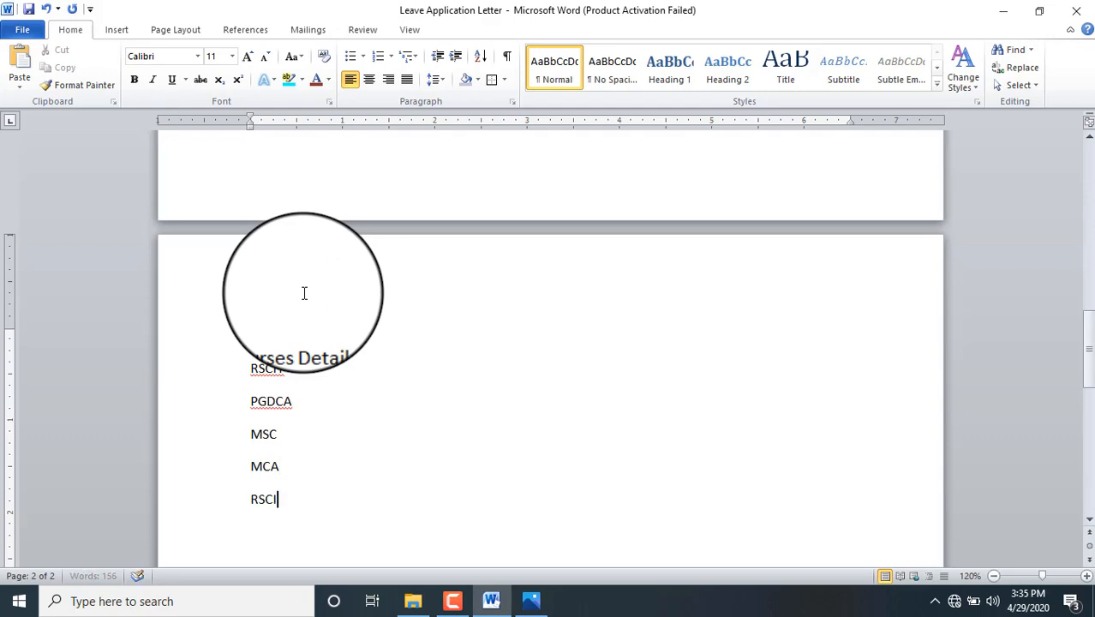
key("BackSpace")
key("BackSpace")
type("FA")
key("Return")
type("TALY")
key("BackSpace")
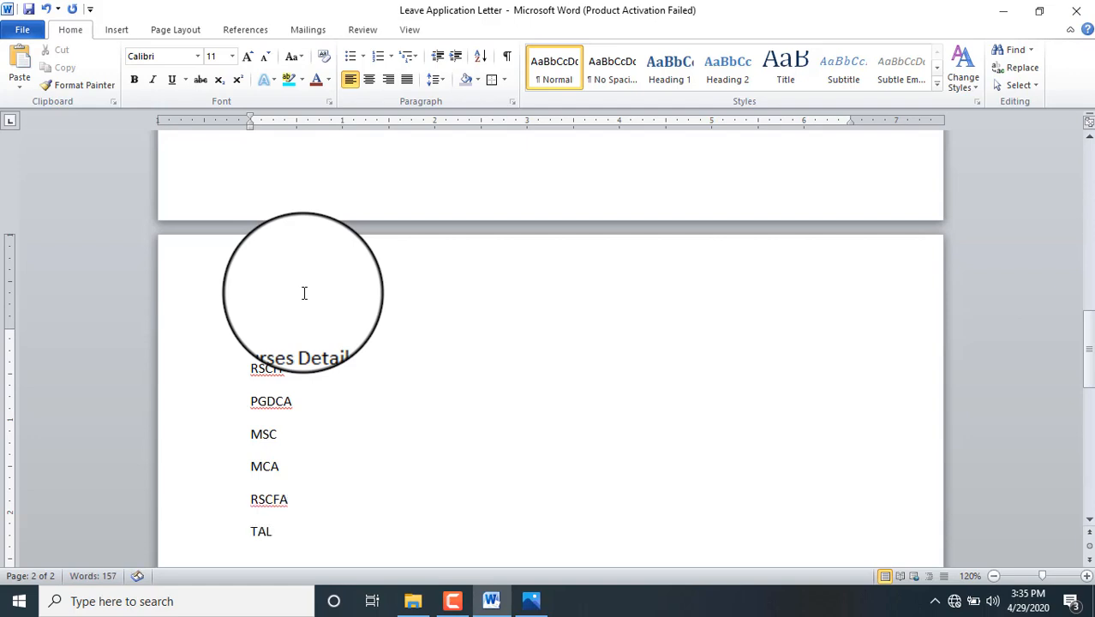
type("LY")
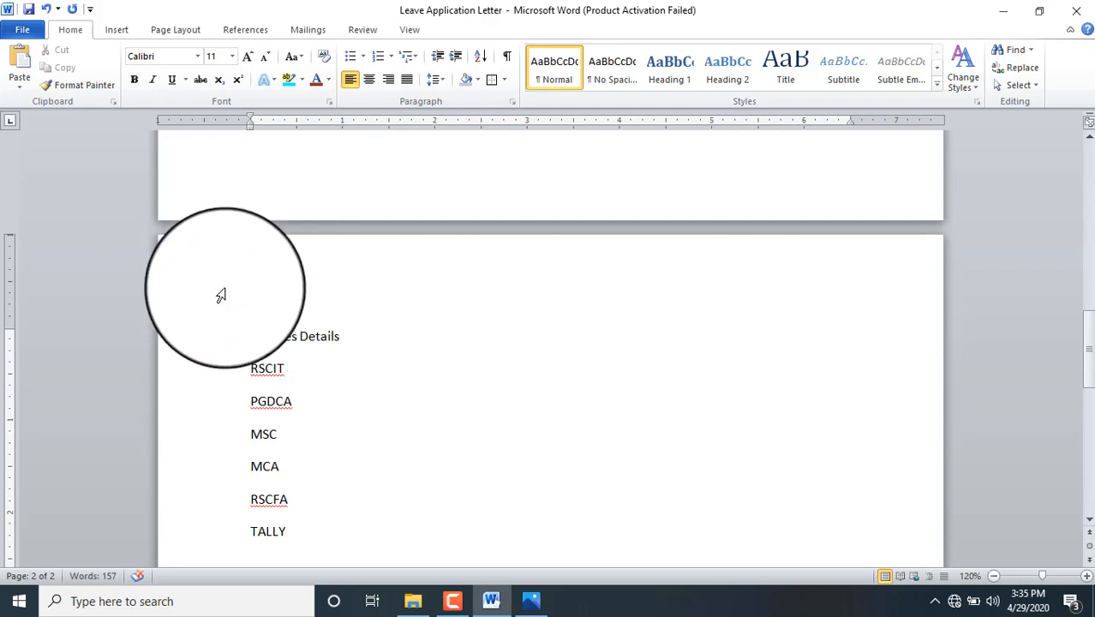
Step: Format the six course lines, RSCIT through TALLY, as a list with diamond bullets
left_click_drag(288, 531, 213, 378)
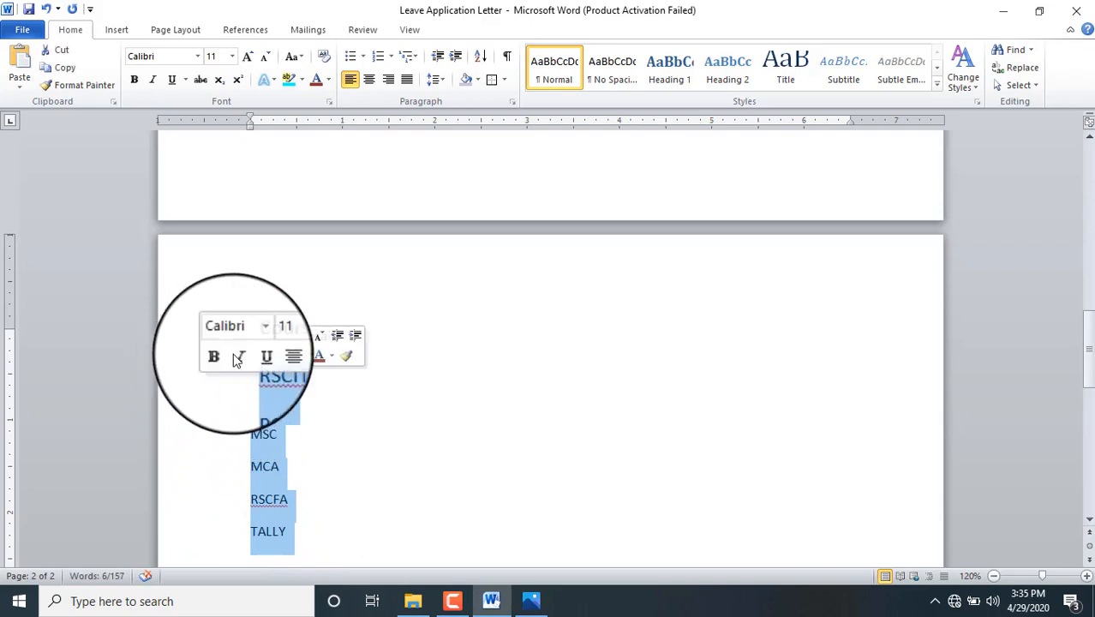
left_click(352, 61)
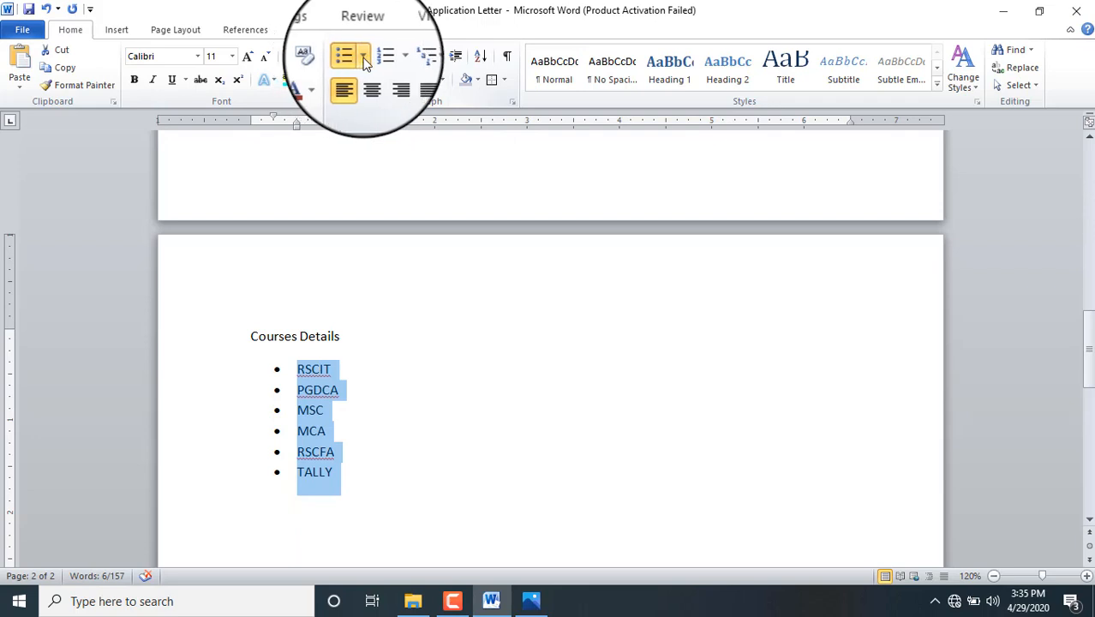
left_click(364, 59)
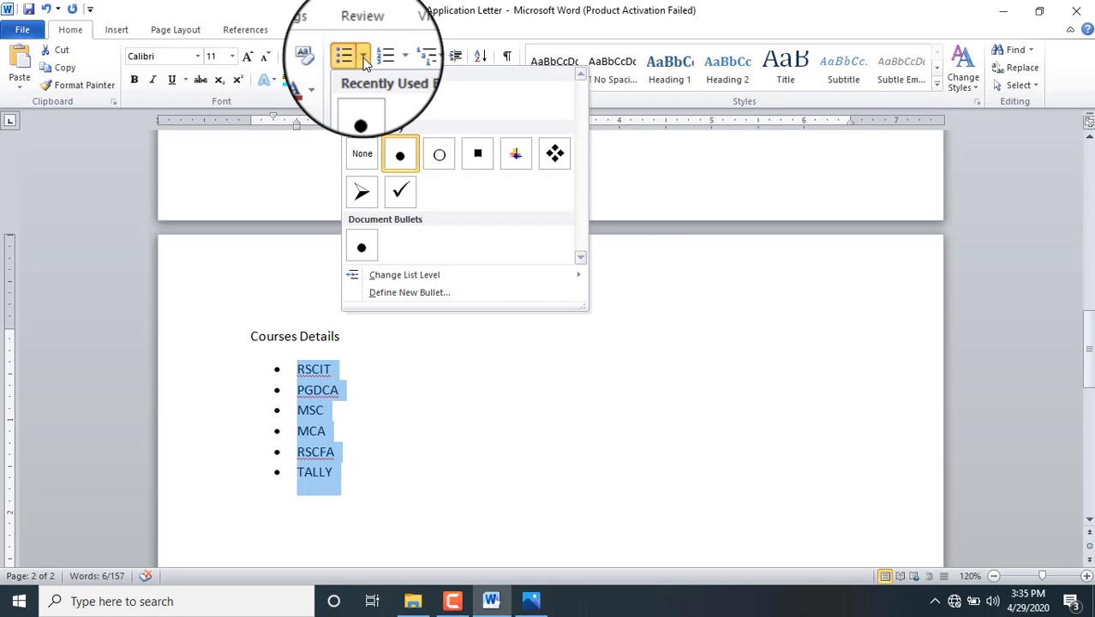
left_click(555, 156)
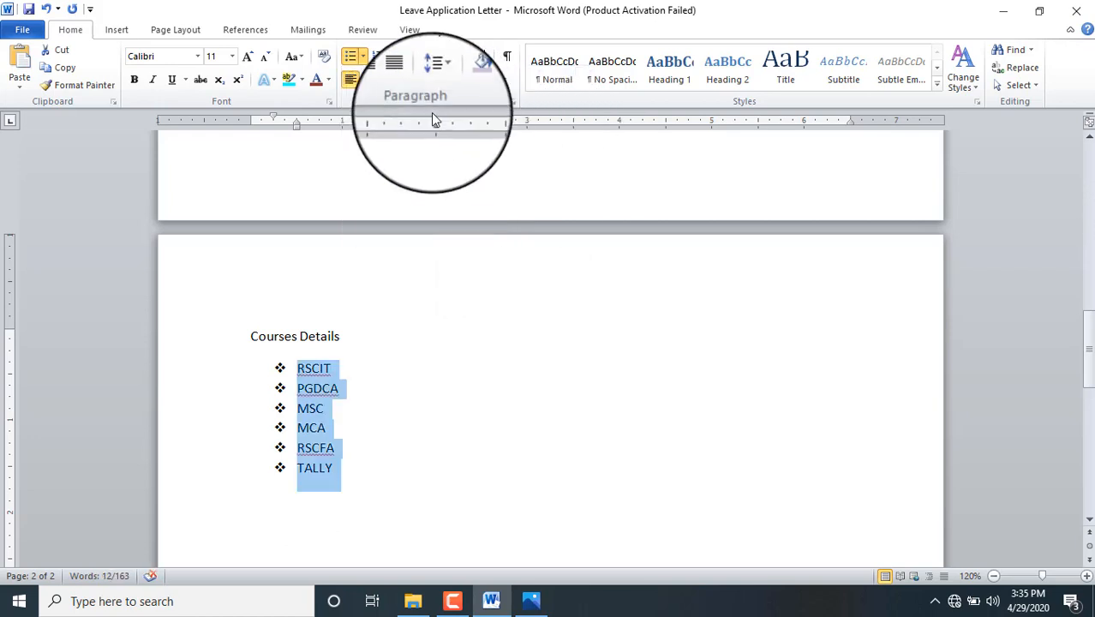
left_click(364, 56)
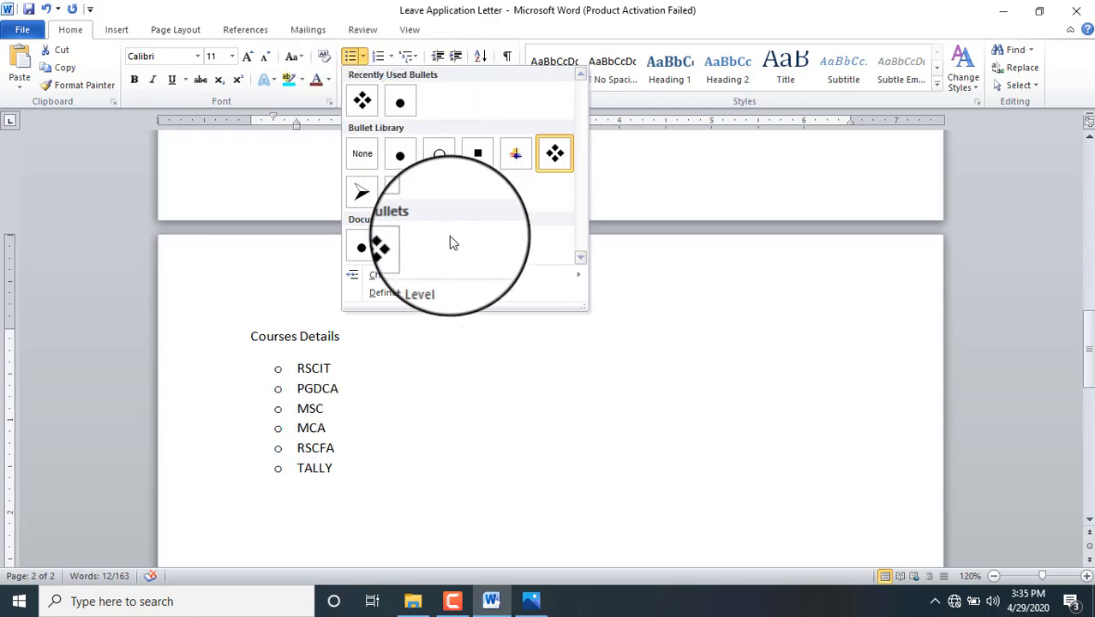
Step: Define a new bullet using Wingdings symbol 155, the curly ornament, for the course list
left_click(410, 293)
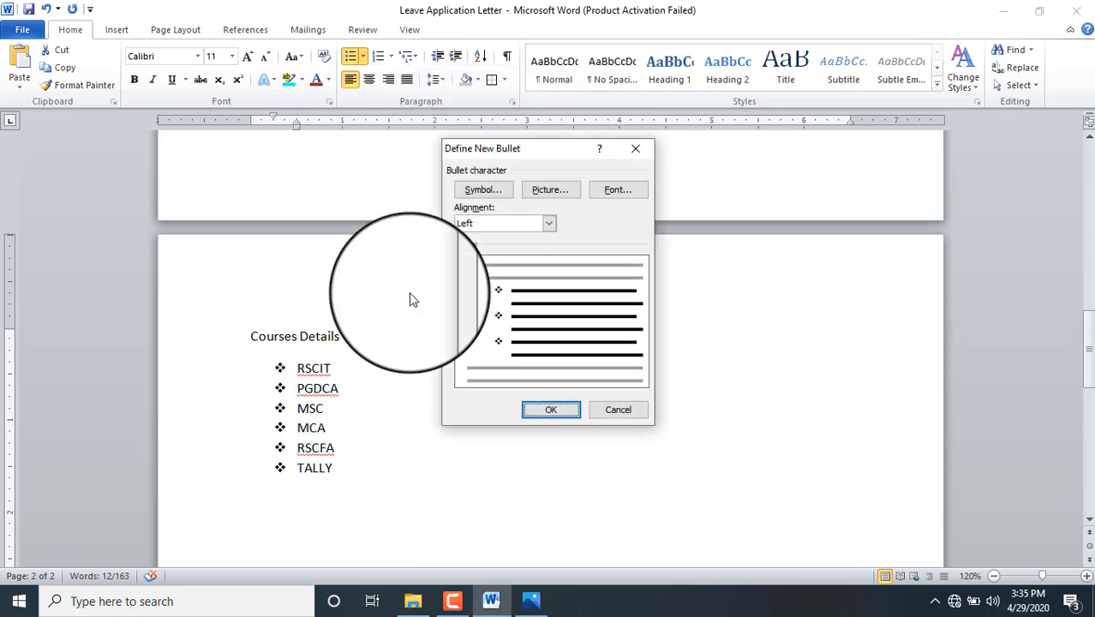
left_click(484, 192)
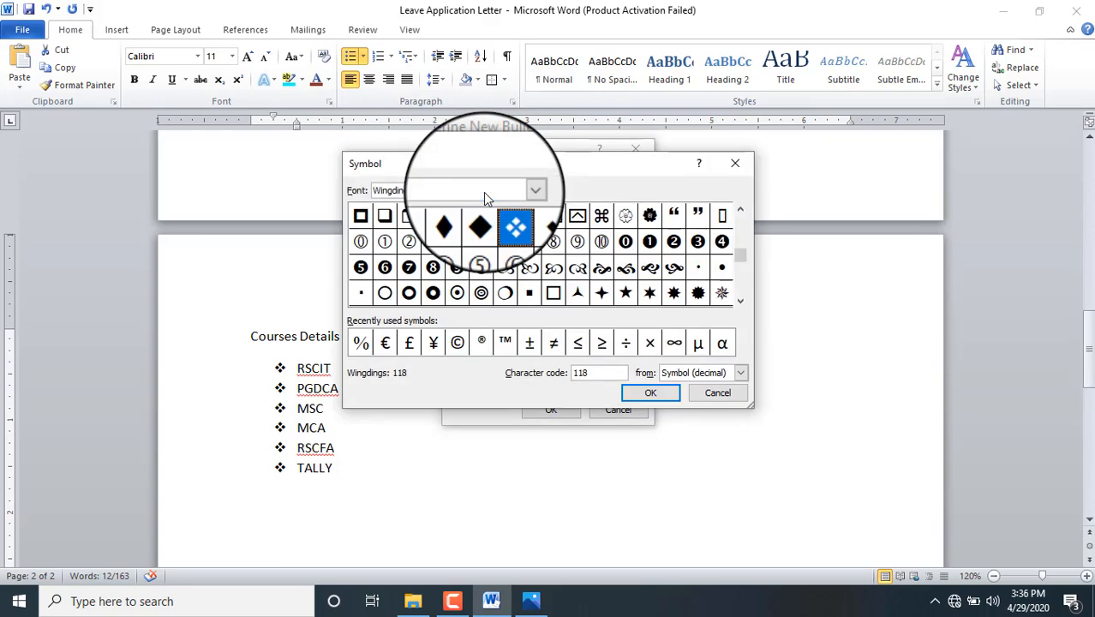
left_click(627, 273)
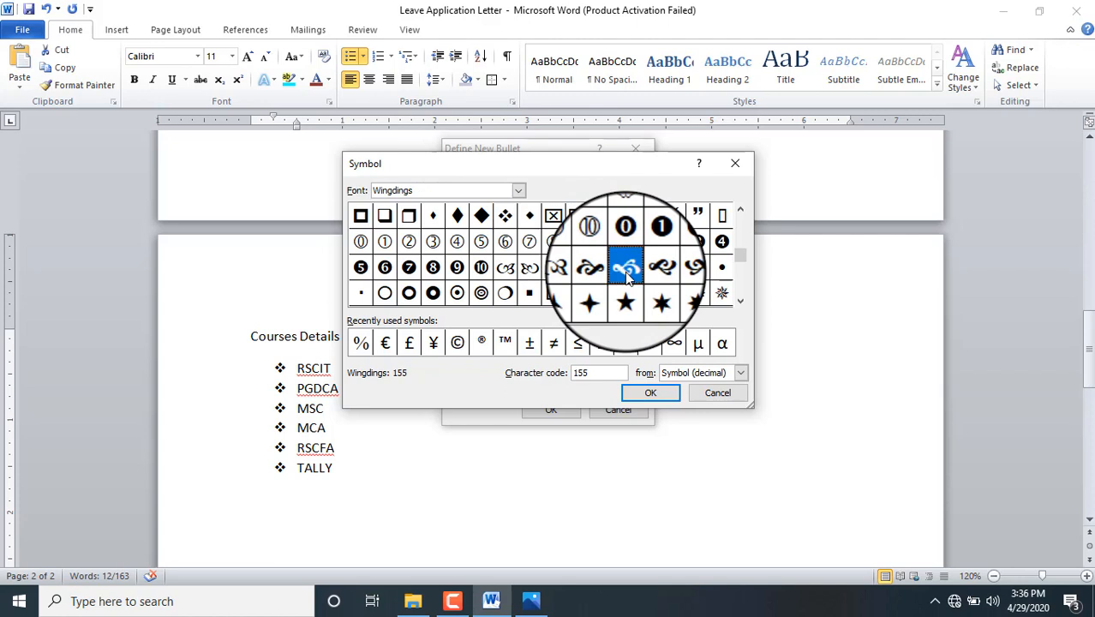
left_click(650, 393)
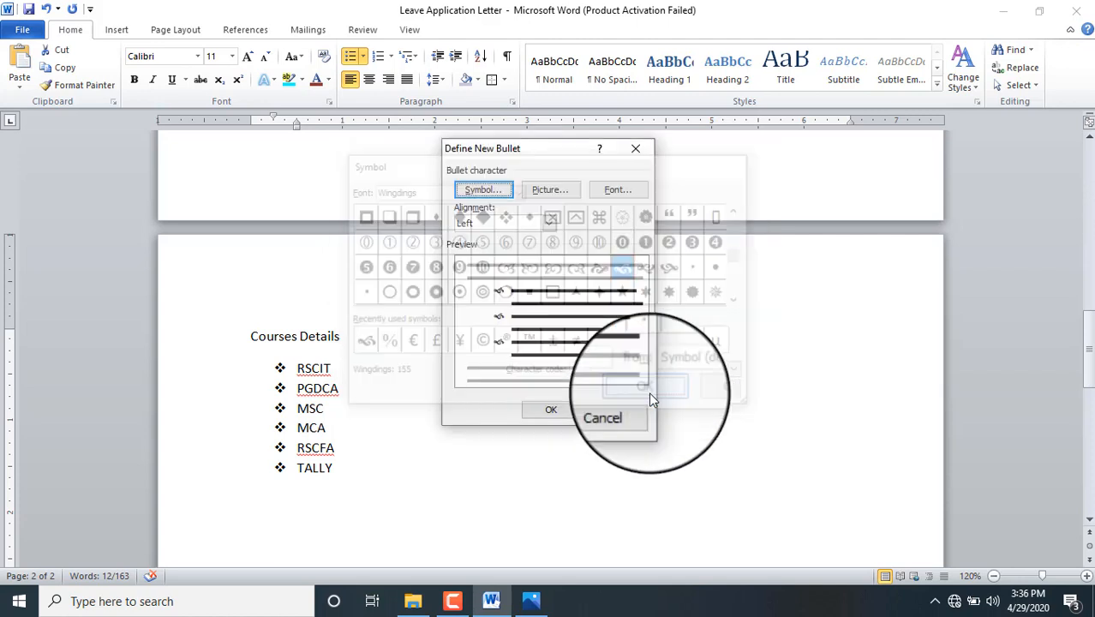
left_click(558, 410)
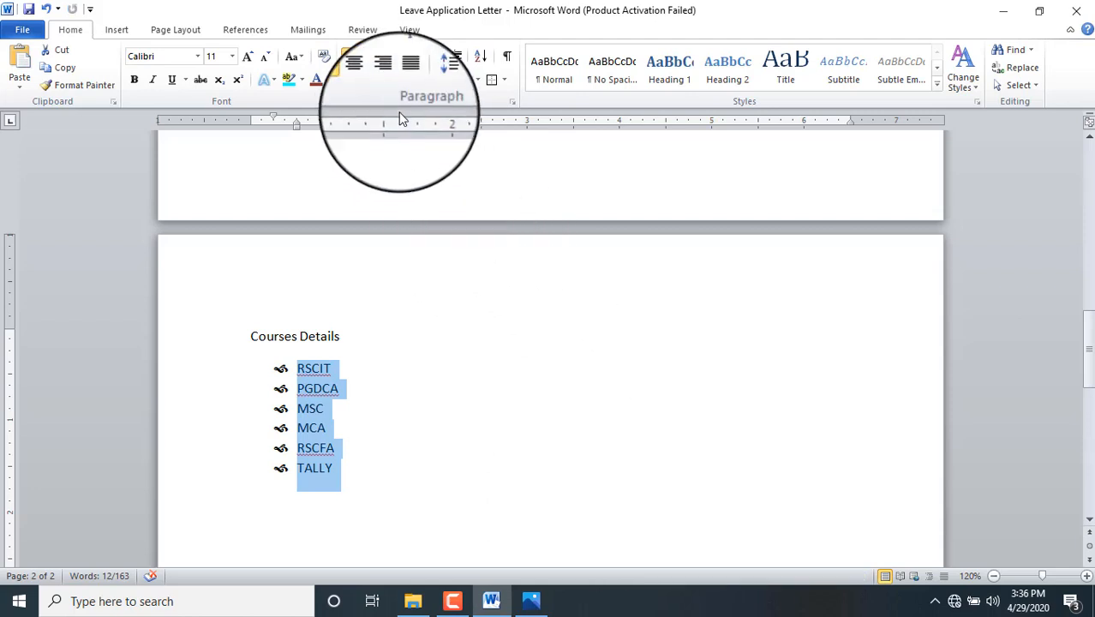
left_click(391, 56)
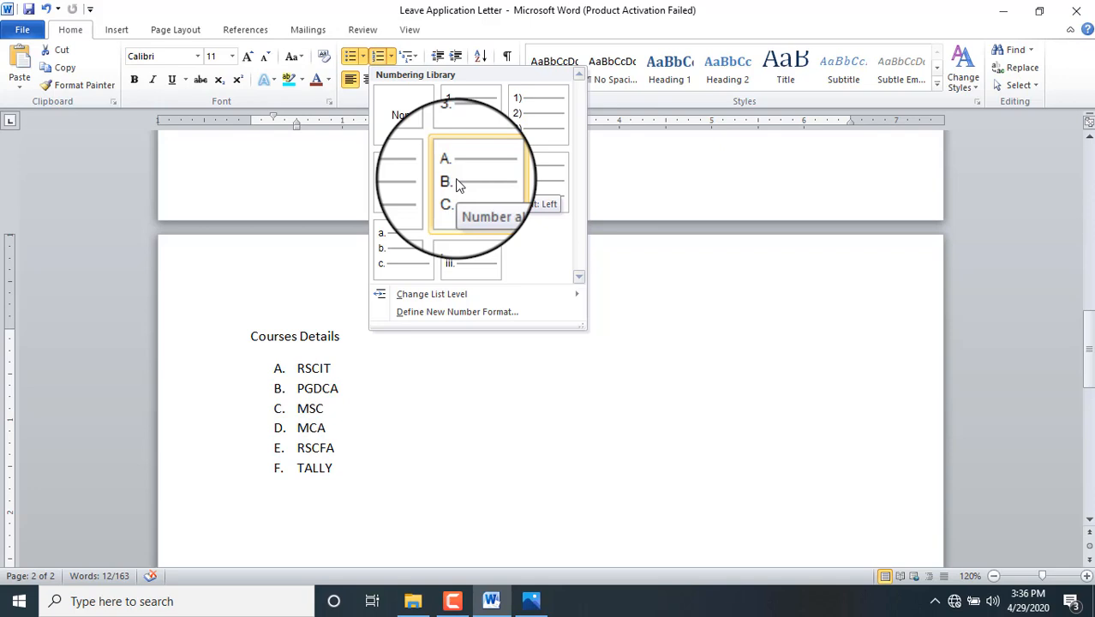
Step: Apply the A. B. C. lettered numbering style to the six course lines
left_click(457, 186)
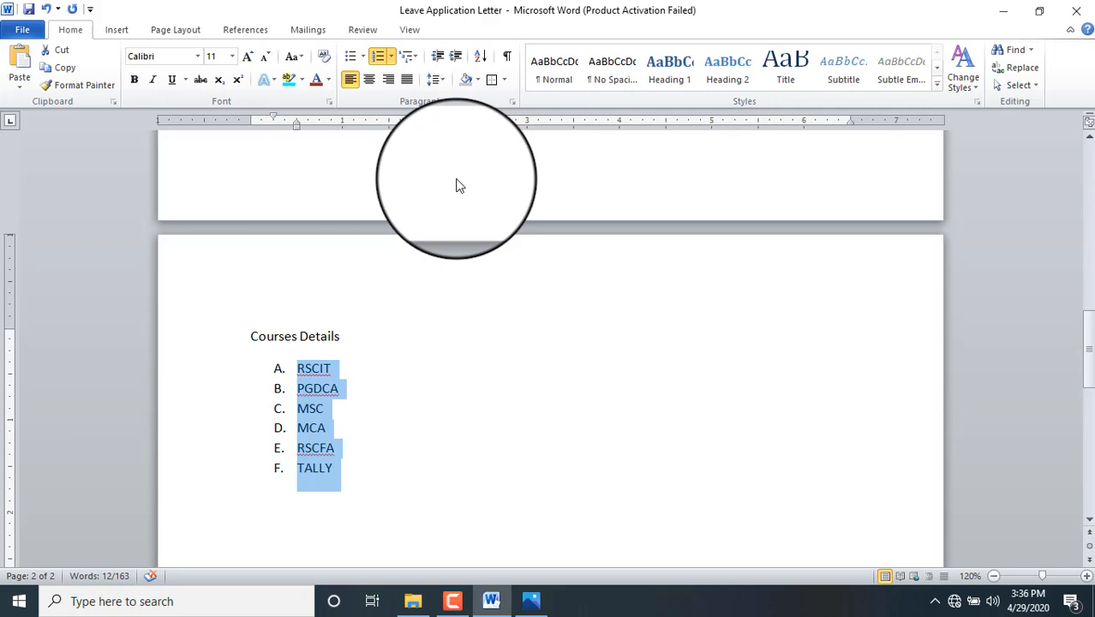
Step: Adjust the A.–F. list indent until it sits one step right of its original spot
left_click(455, 57)
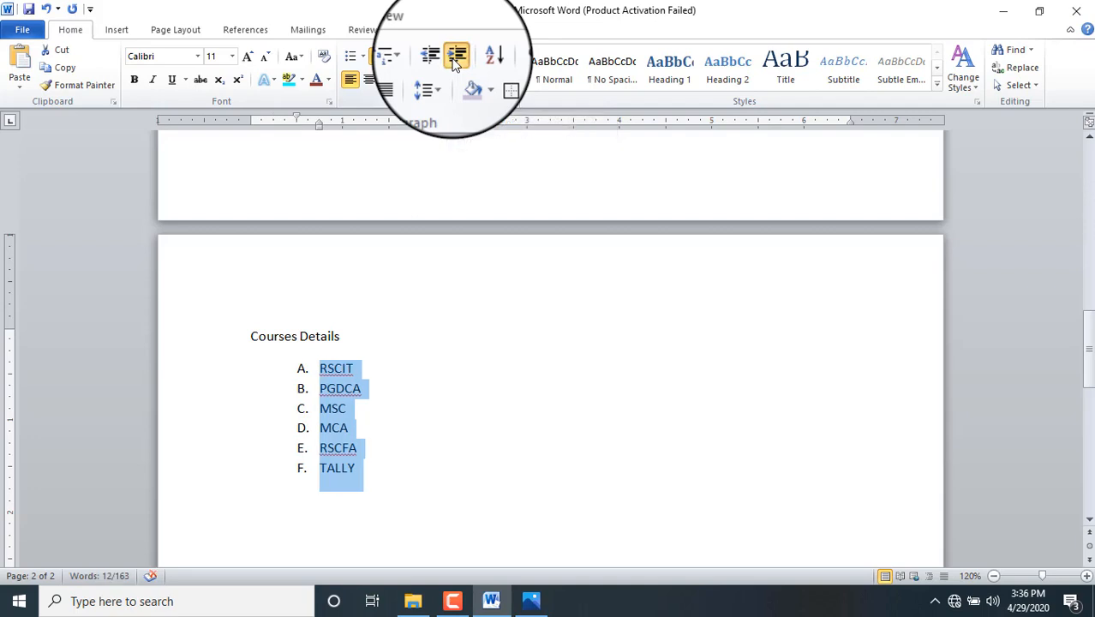
left_click(455, 57)
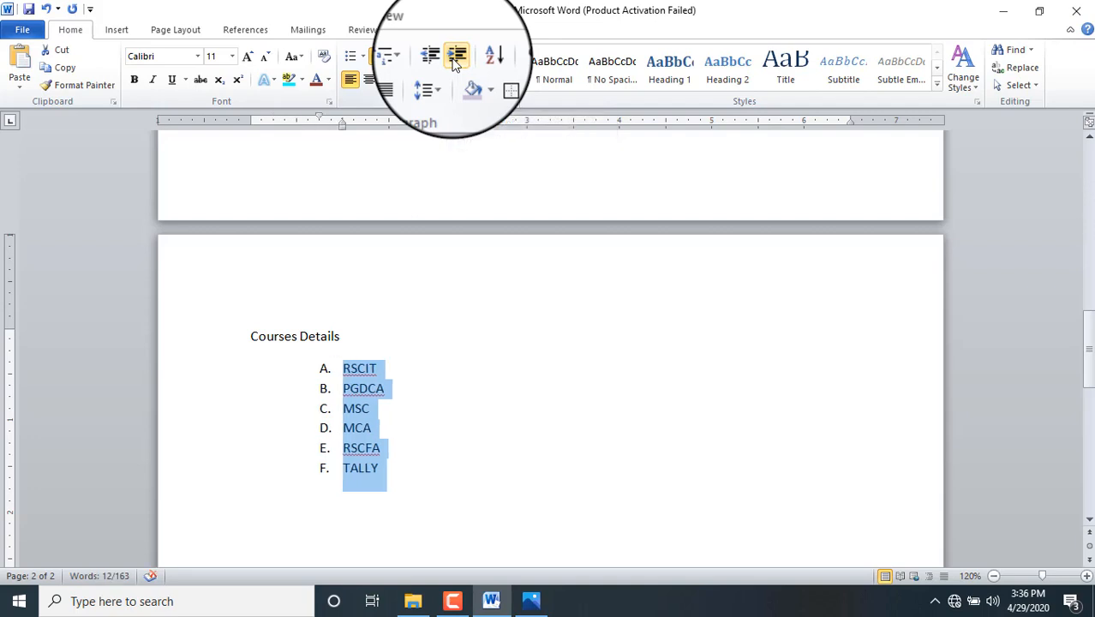
left_click(453, 62)
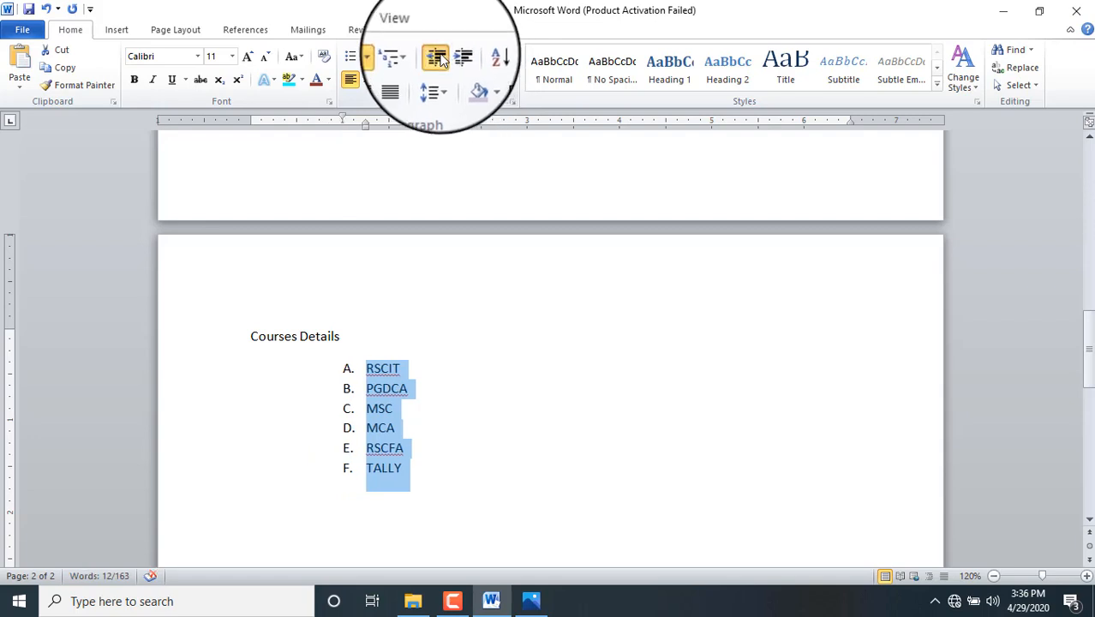
left_click(438, 58)
left_click(438, 57)
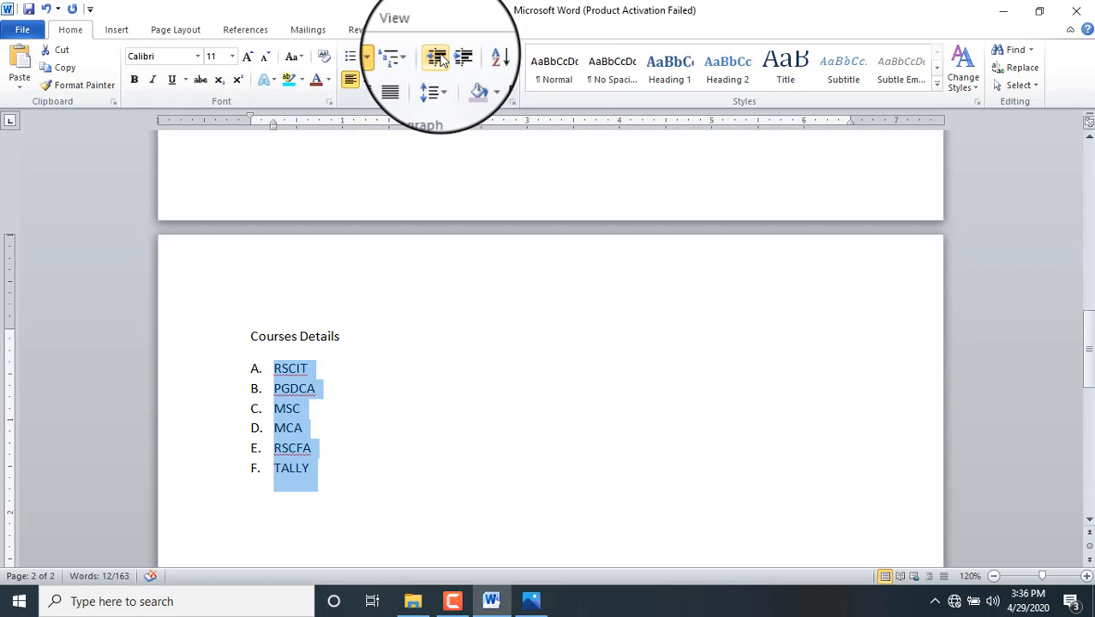
left_click(454, 62)
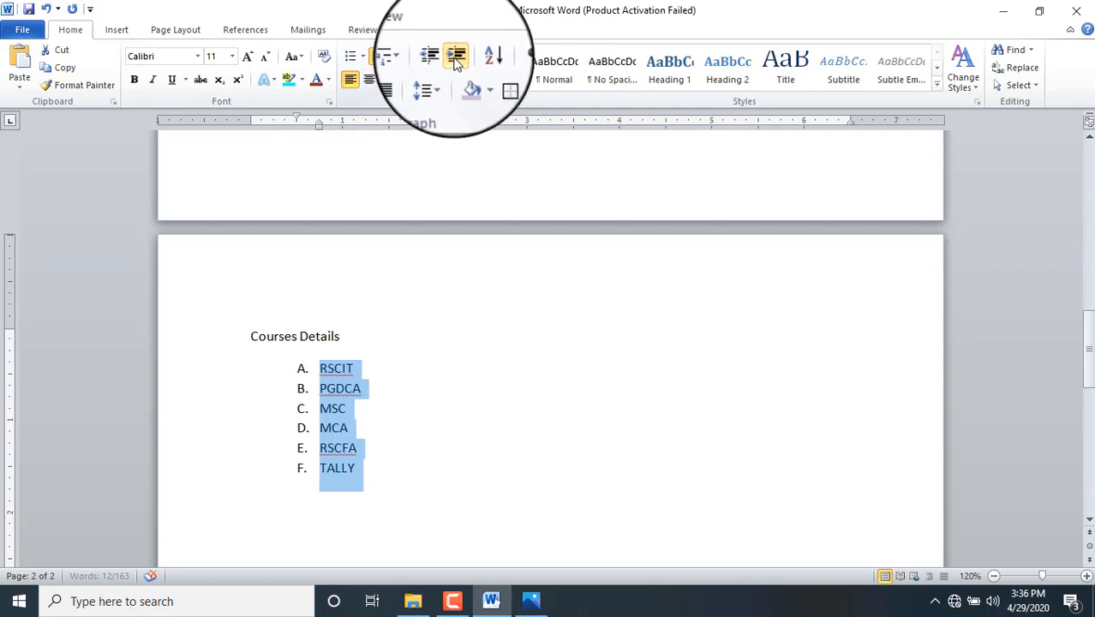
left_click(455, 62)
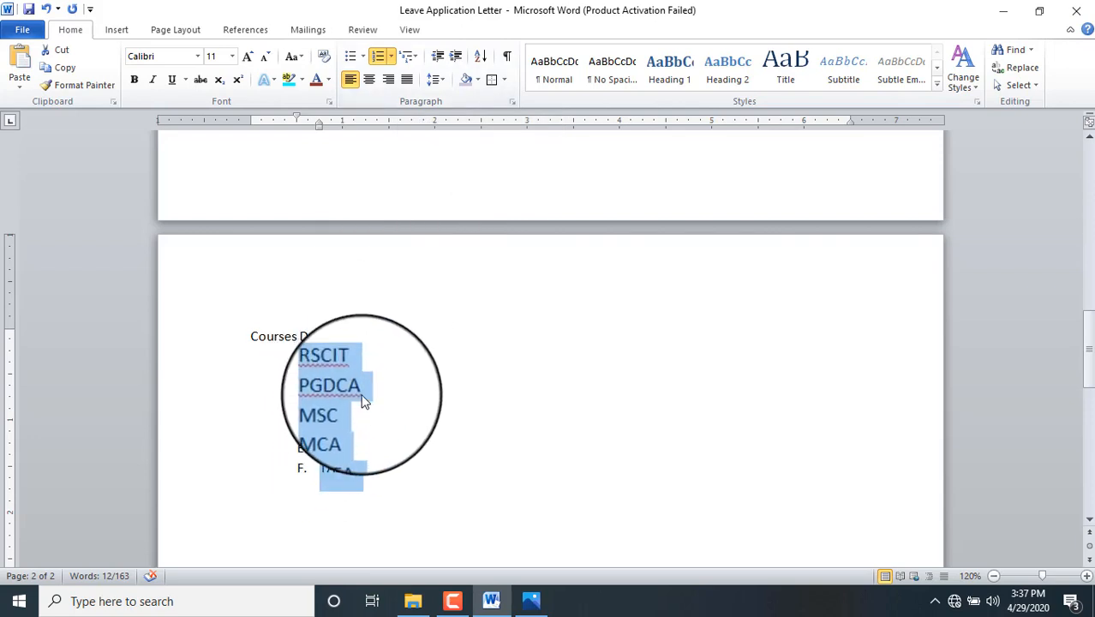
Step: Add a new item after RSCIT, demote it to second level, and show the Multilevel List styles
left_click(367, 369)
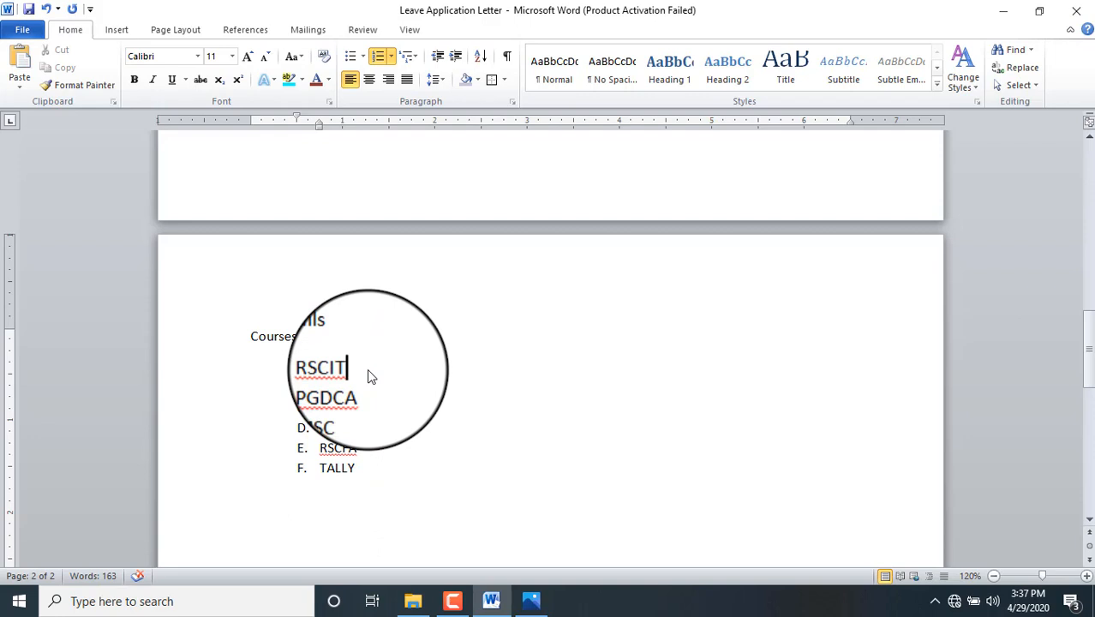
key("Return")
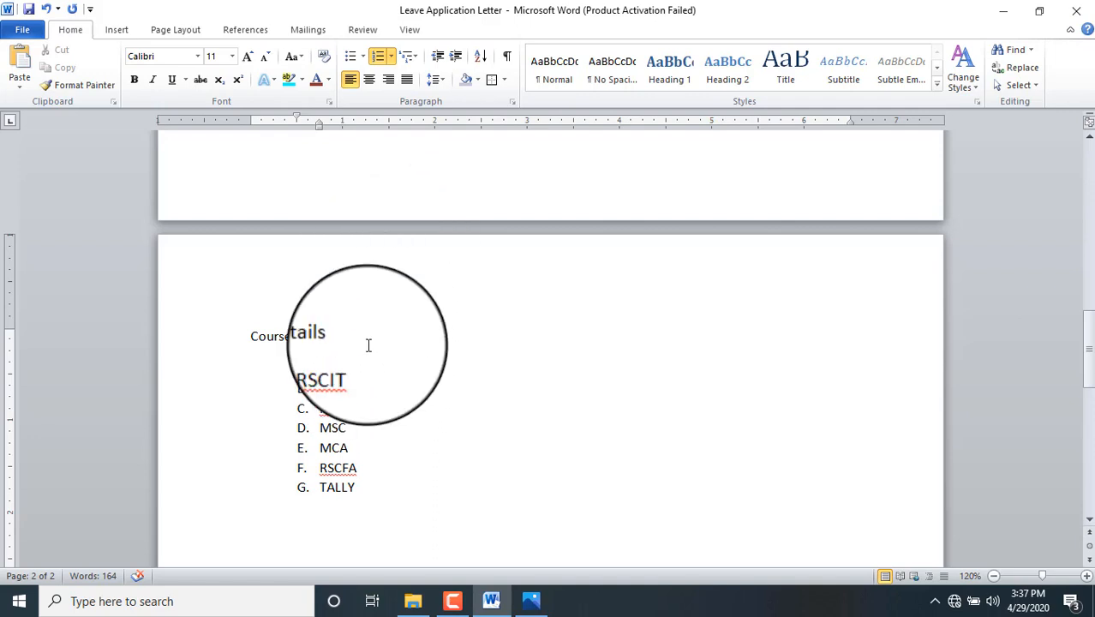
key("Tab")
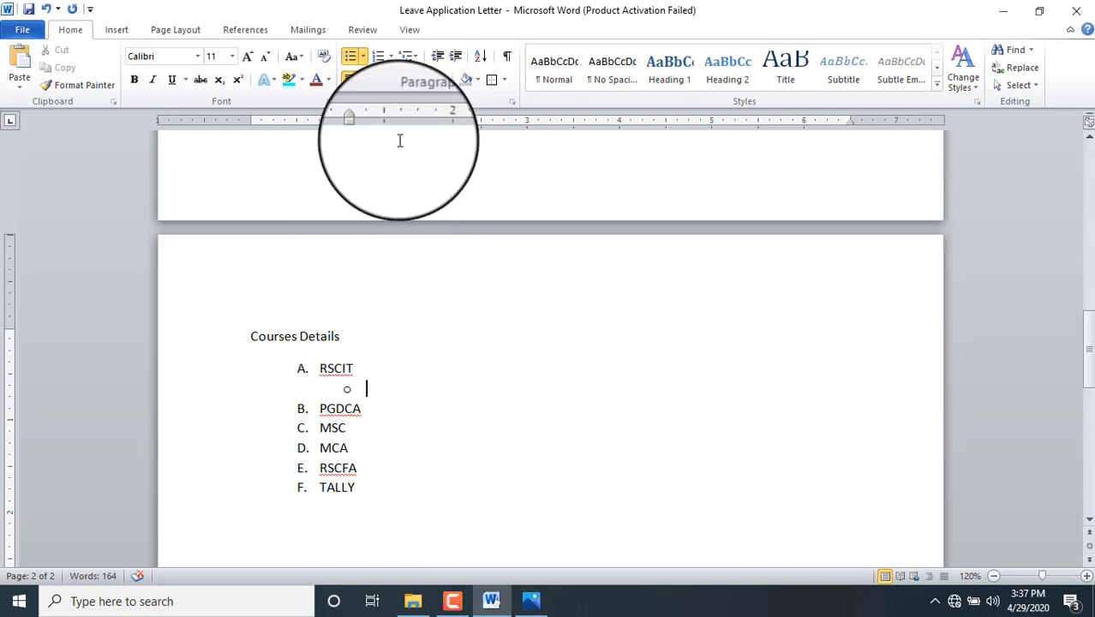
left_click(416, 57)
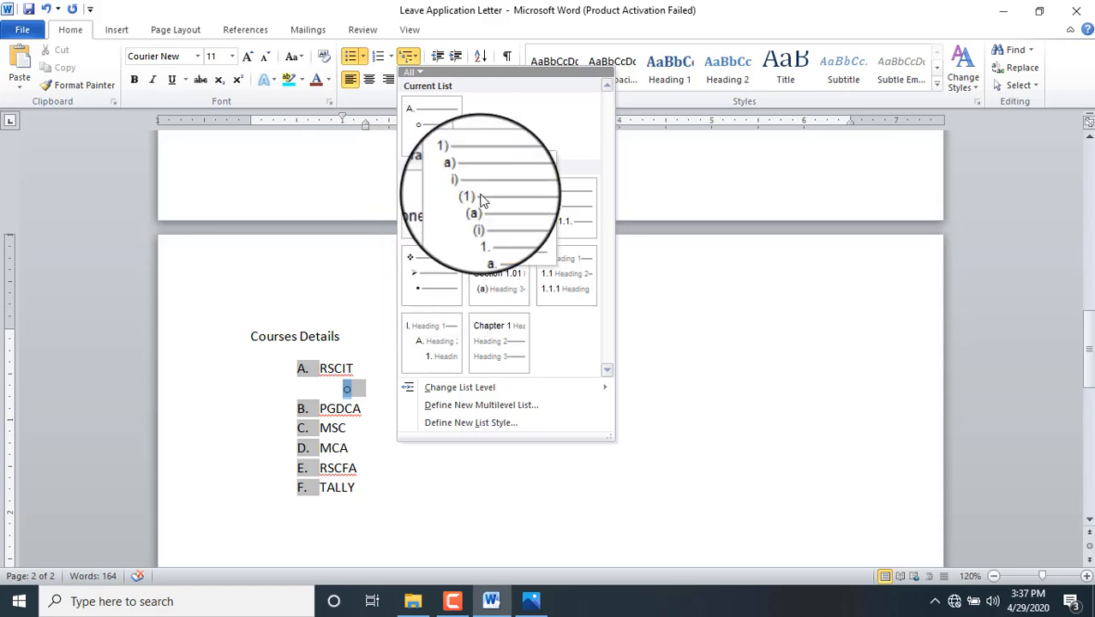
Step: Apply 1. 1.1. 1.1.1. numbering and enter WORD, EXCEL, POWERPOINT as sub-items under RSCIT
left_click(566, 221)
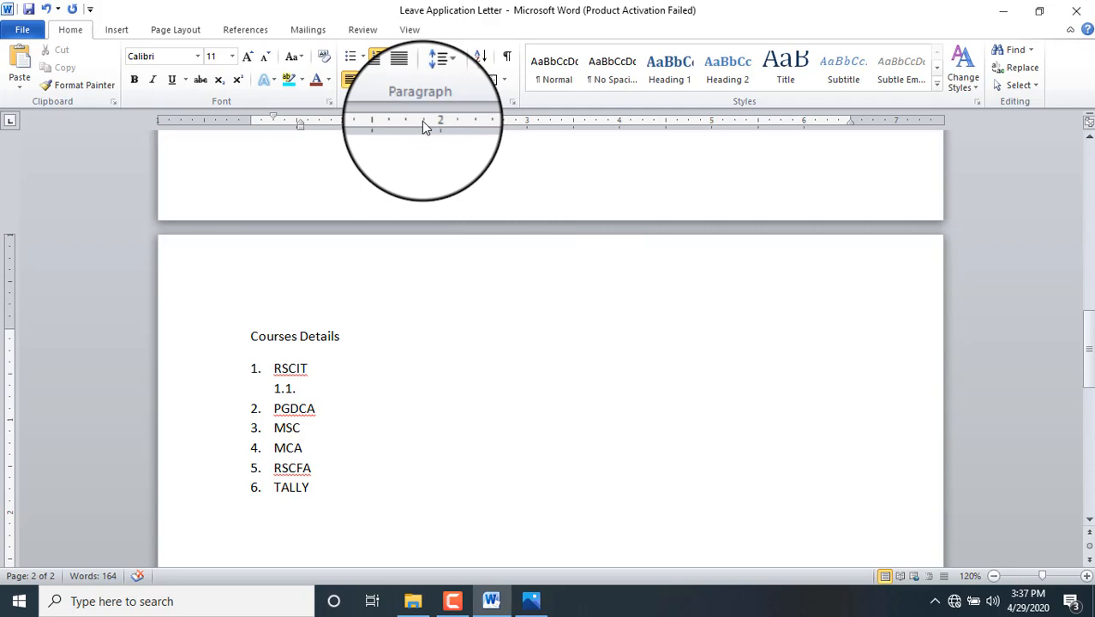
type("WORD")
key("Return")
type("EXCEL")
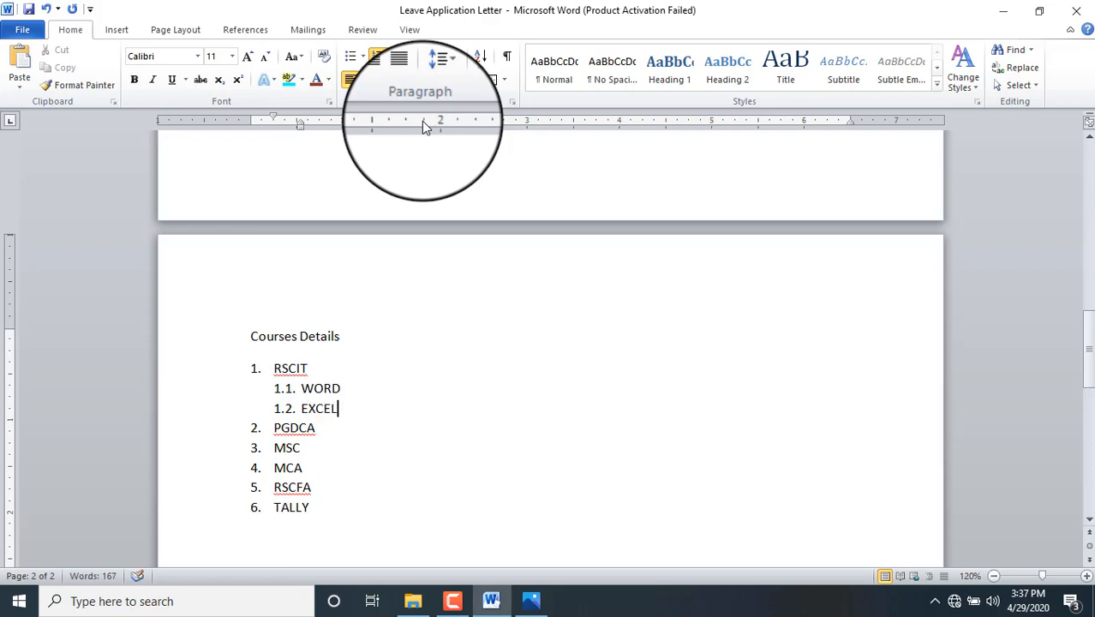
key("Return")
type("POWE")
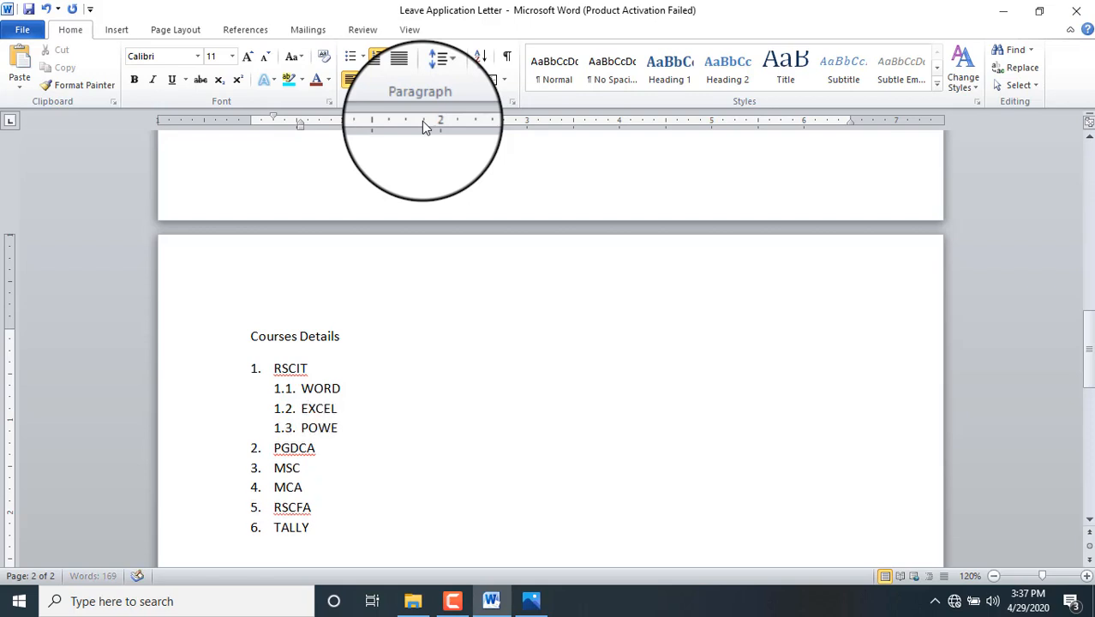
type("RPOINT")
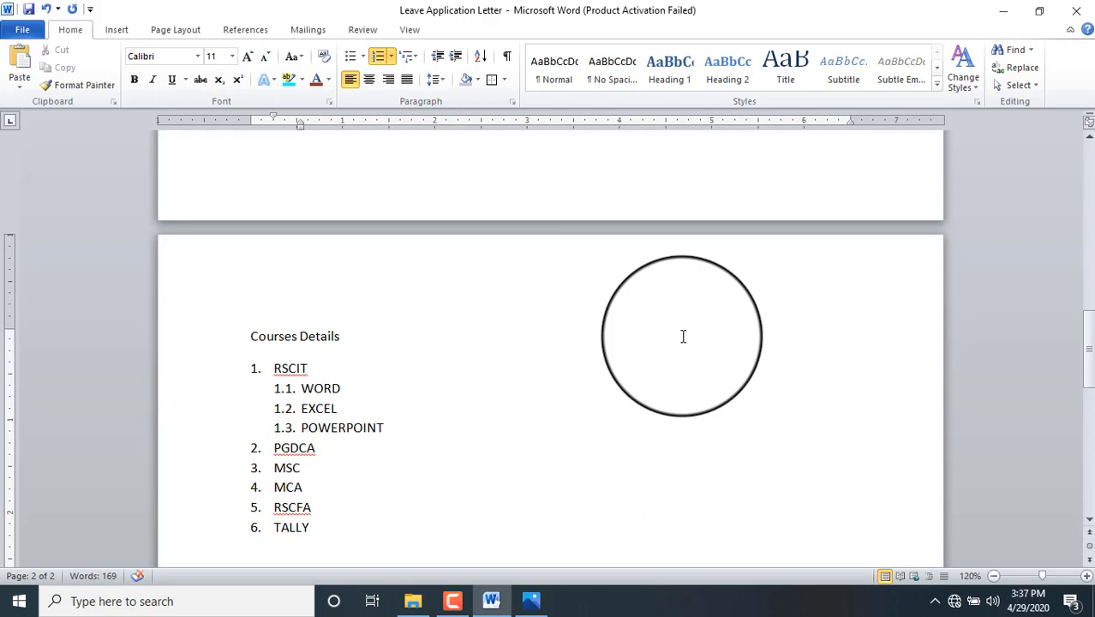
key("Return")
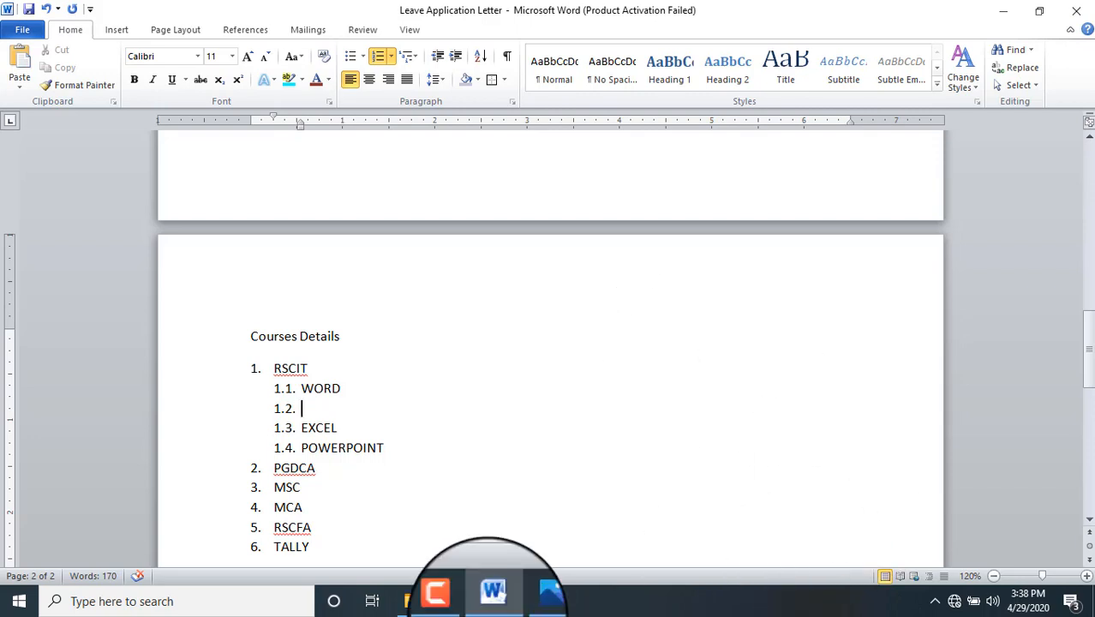
Step: Demote the empty item under WORD to third level and enter Application and Create Table
left_click(531, 601)
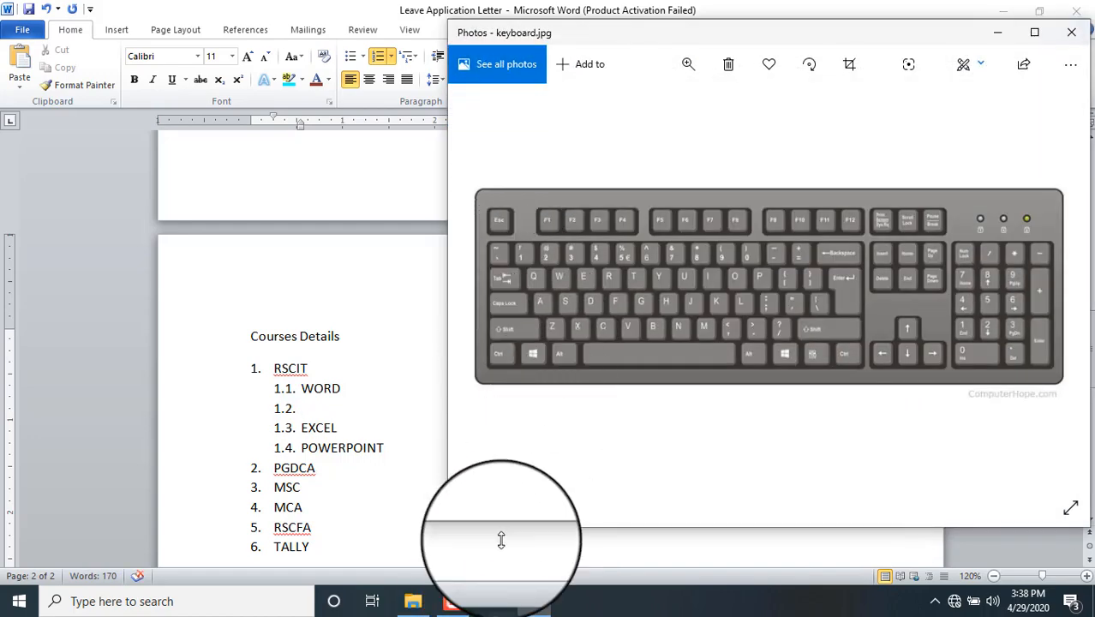
left_click(494, 599)
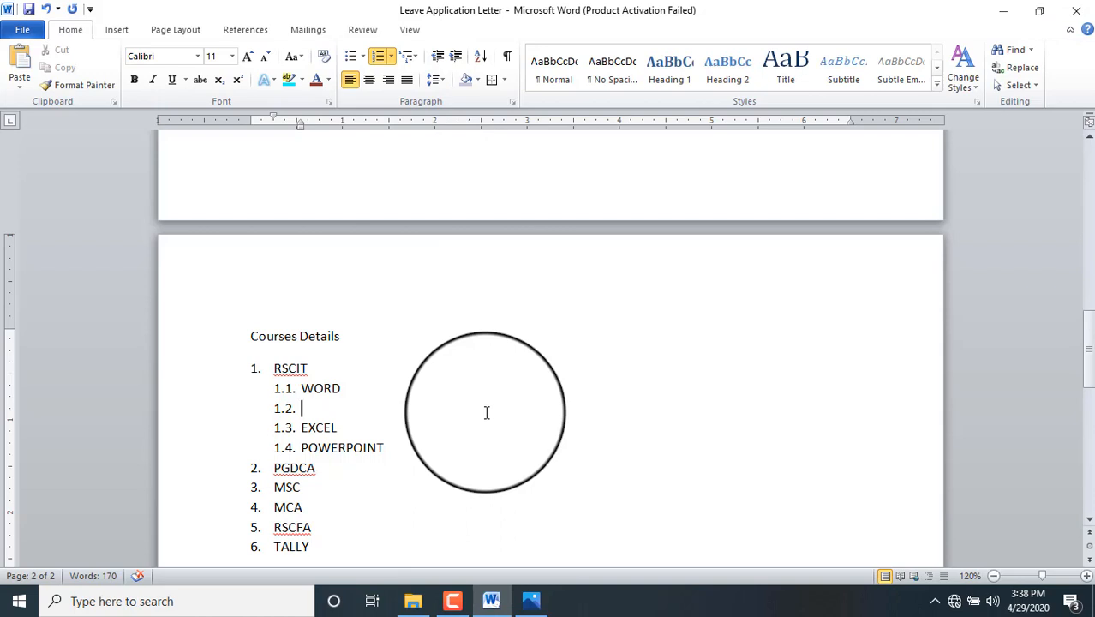
key("Tab")
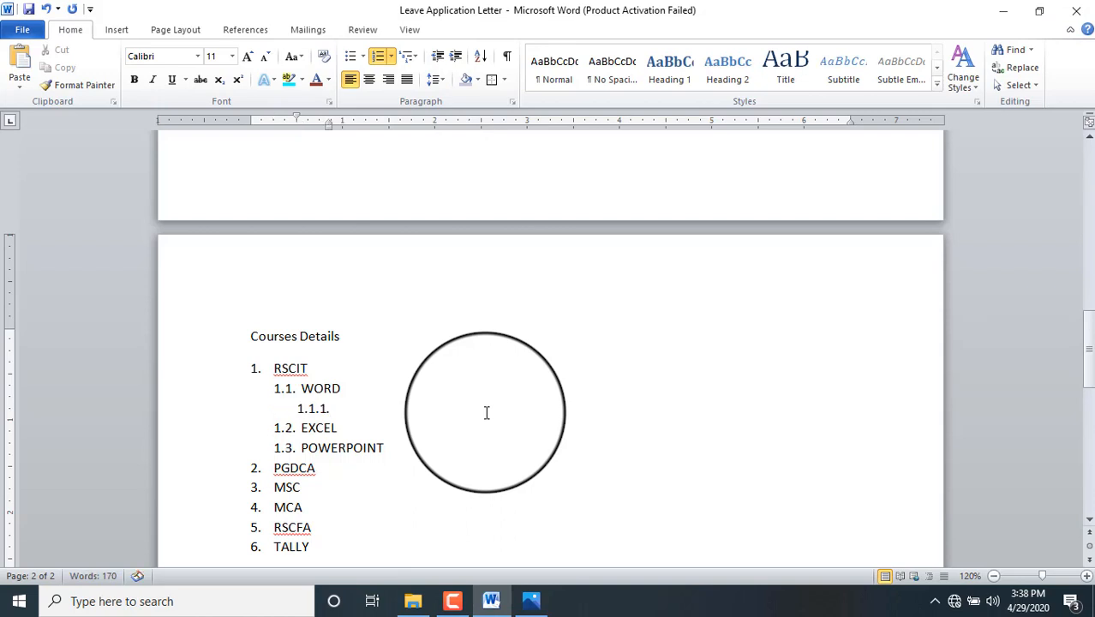
type("Applicat")
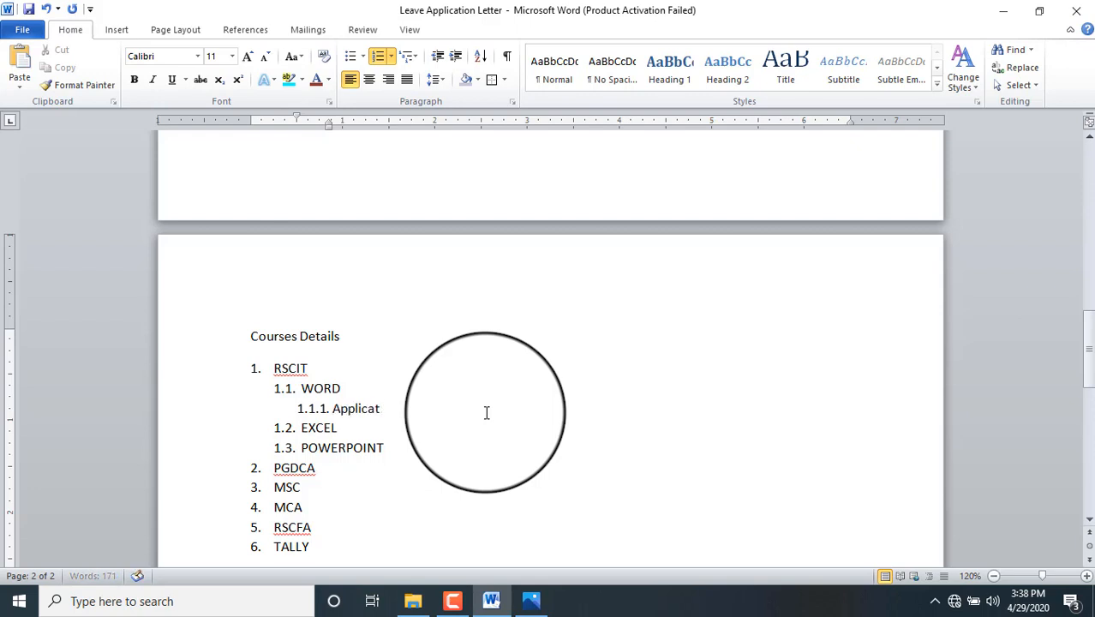
type("ion")
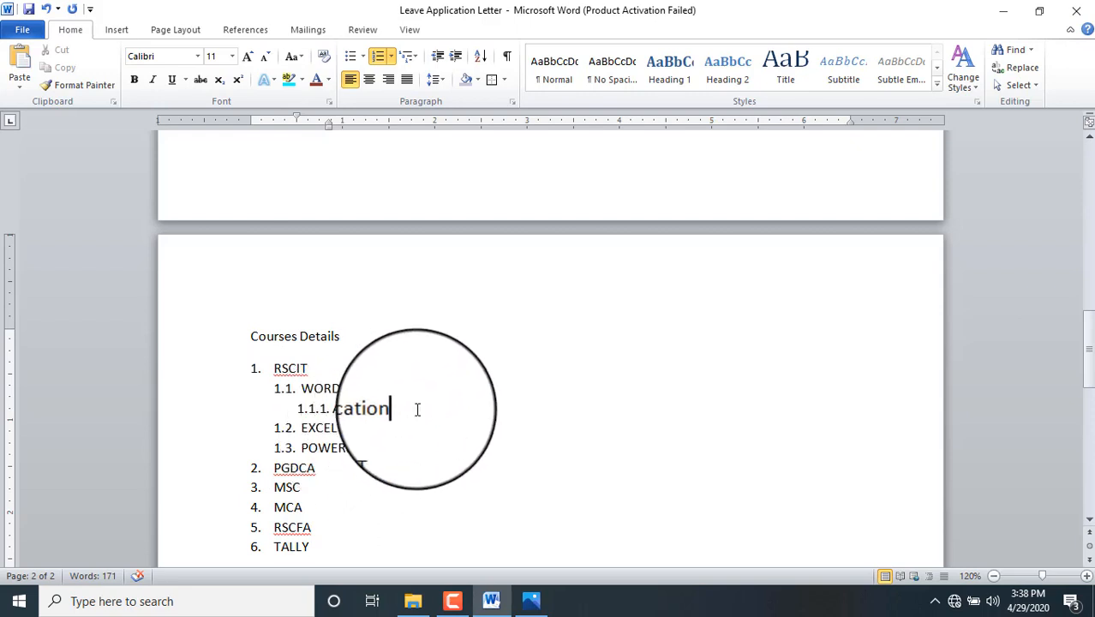
key("Return")
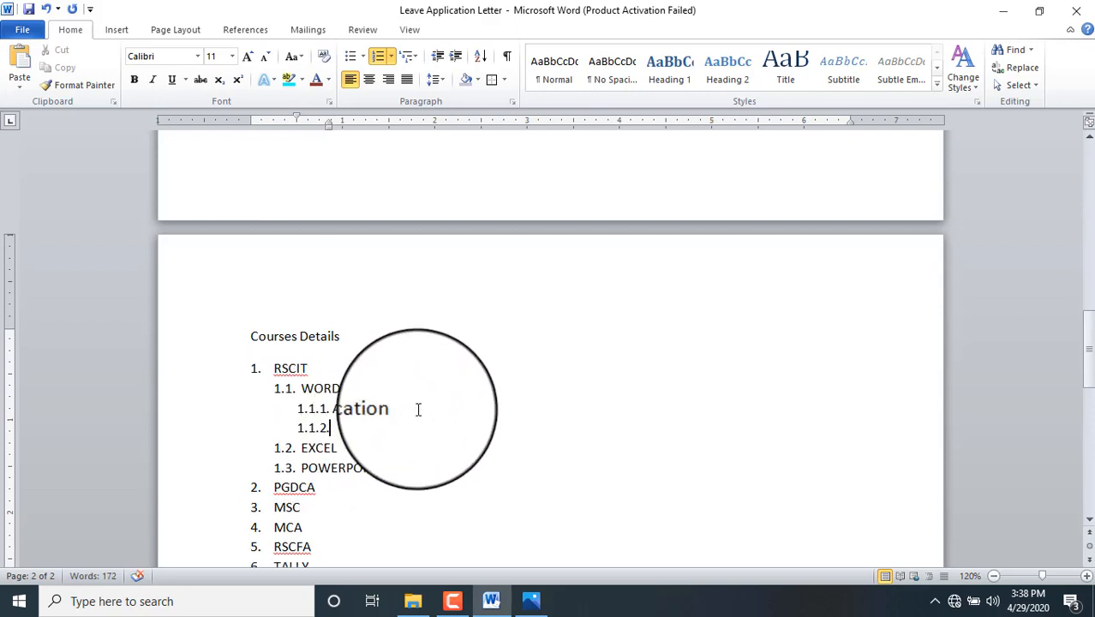
type("Create Table")
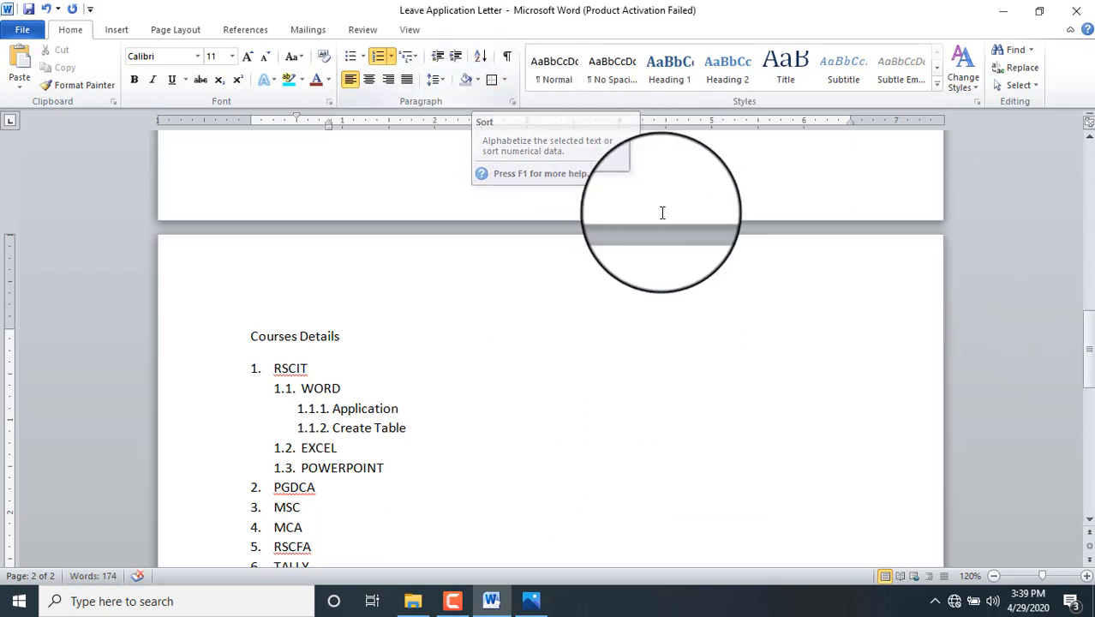
Step: Select the whole course list and sort it in ascending order
left_click_drag(1088, 349, 1089, 366)
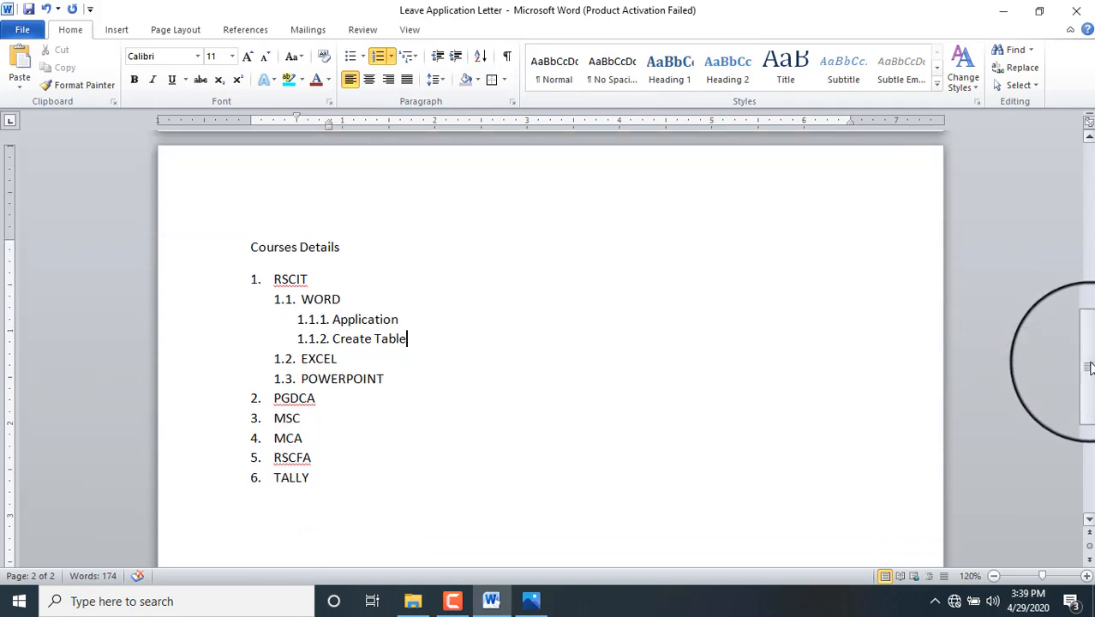
left_click(306, 473)
left_click_drag(306, 473, 282, 233)
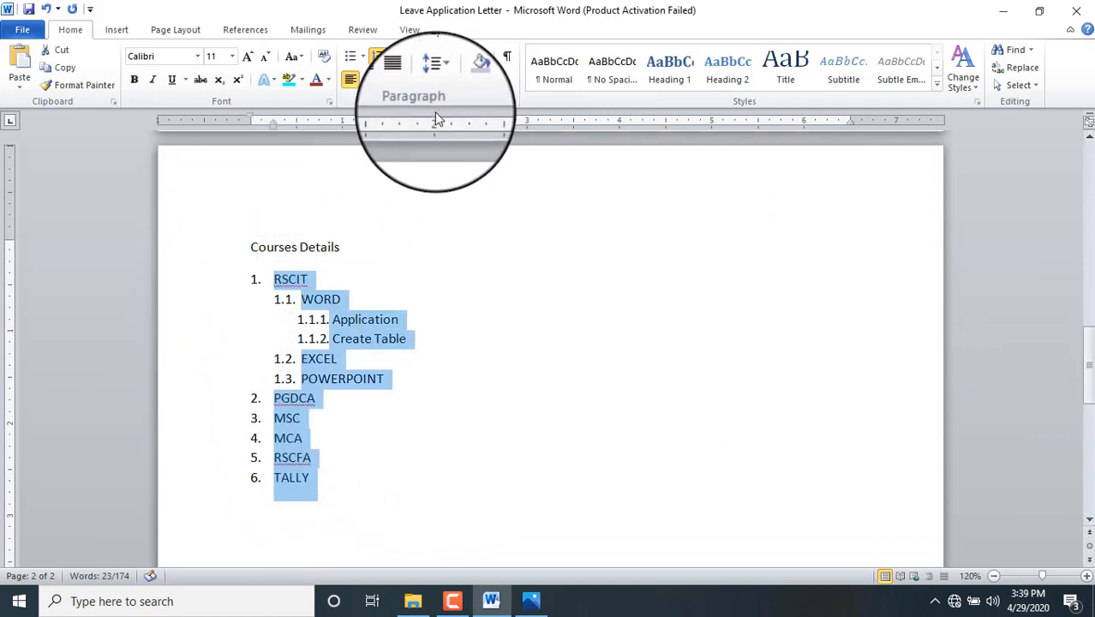
left_click(480, 57)
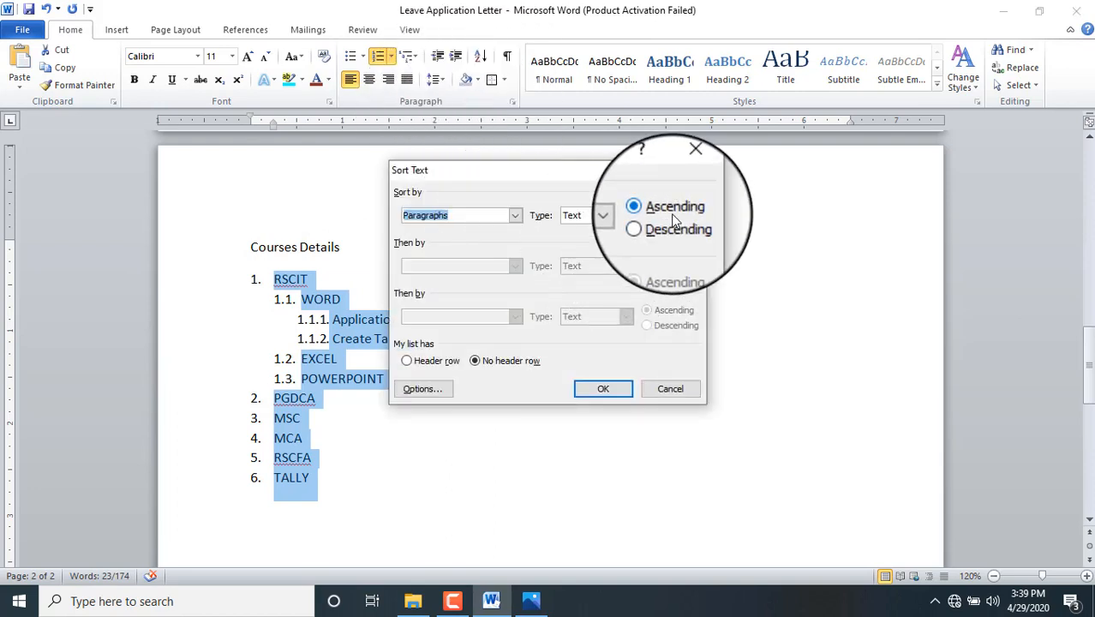
left_click(602, 388)
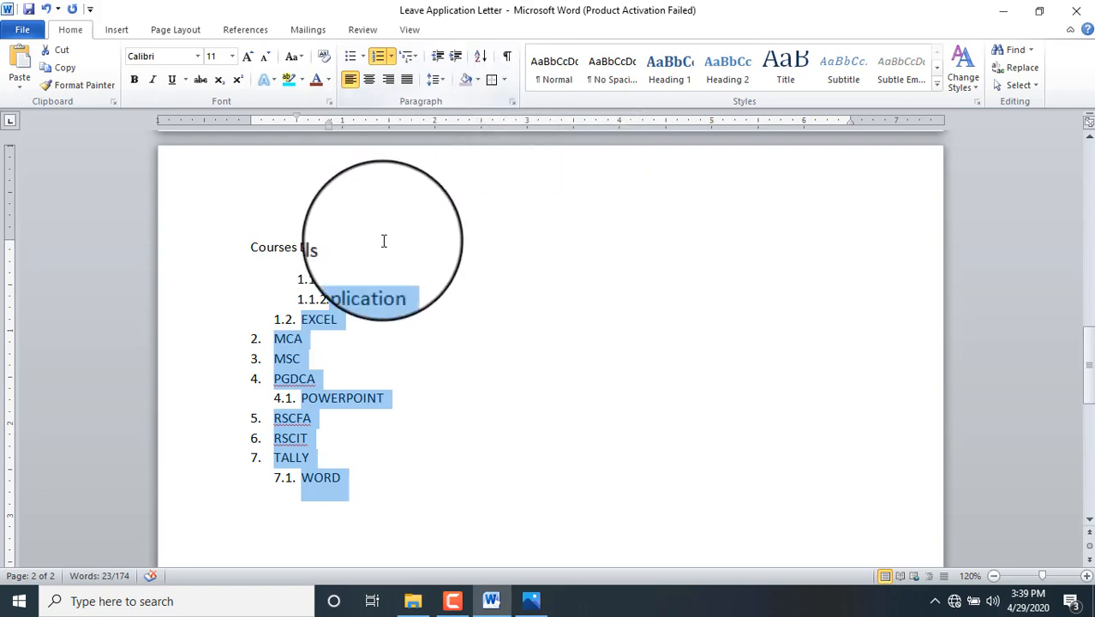
Step: Undo the sort and sub-items back to the six-item A.–F. lettered list
key("ctrl+z")
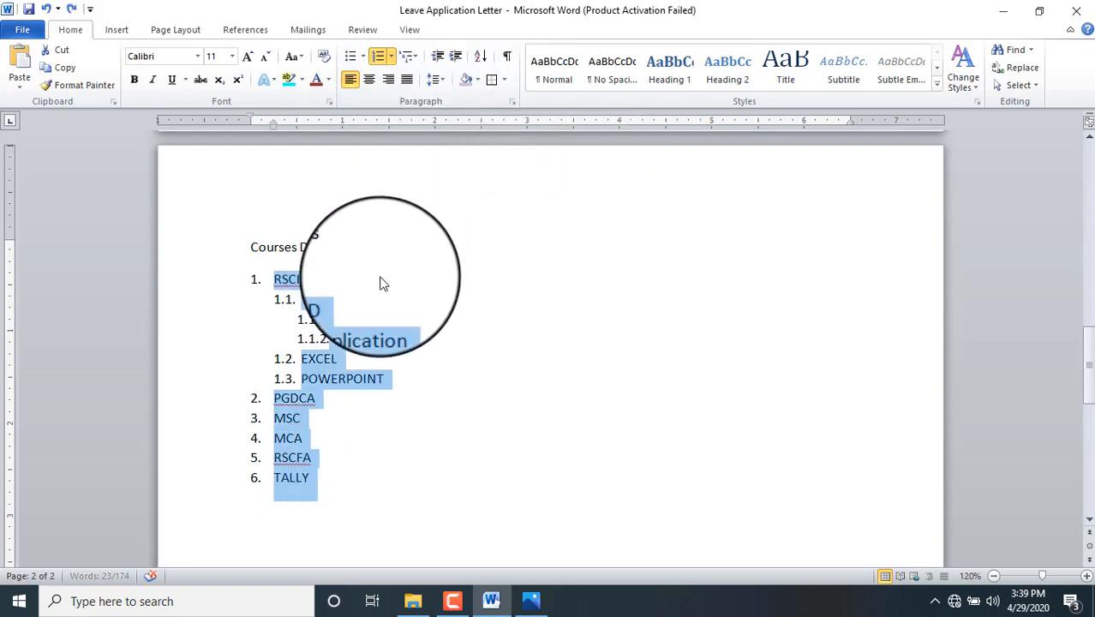
left_click(380, 280)
key("ctrl+z")
key("ctrl+z")
key("ctrl+z")
key("ctrl+z")
key("ctrl+z")
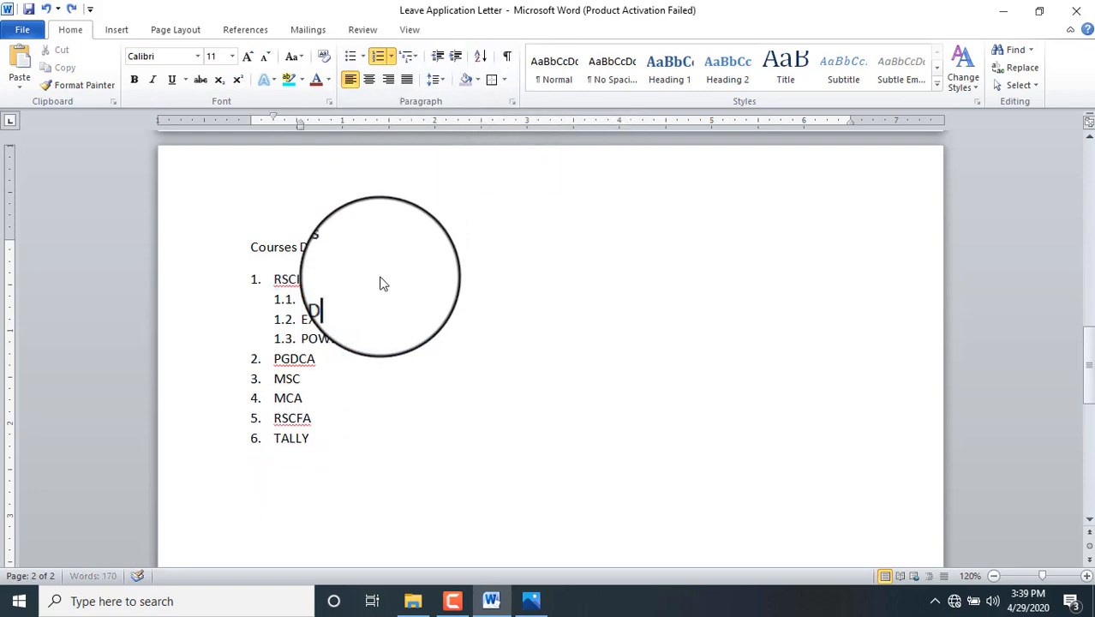
key("ctrl+z")
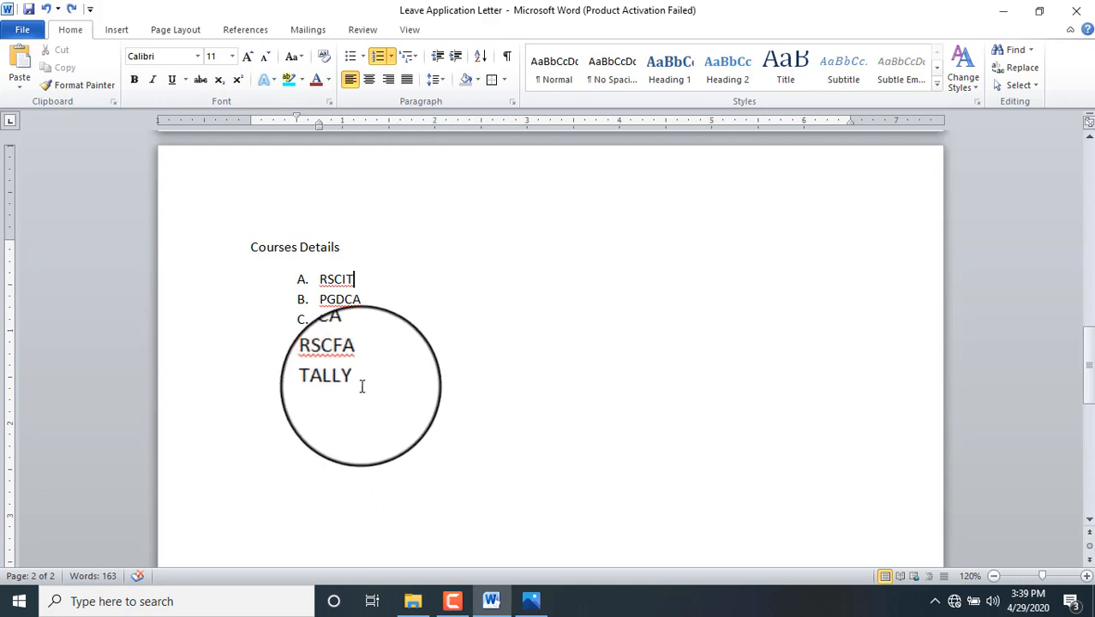
Step: Sort the six courses alphabetically in ascending order
left_click_drag(359, 383, 295, 287)
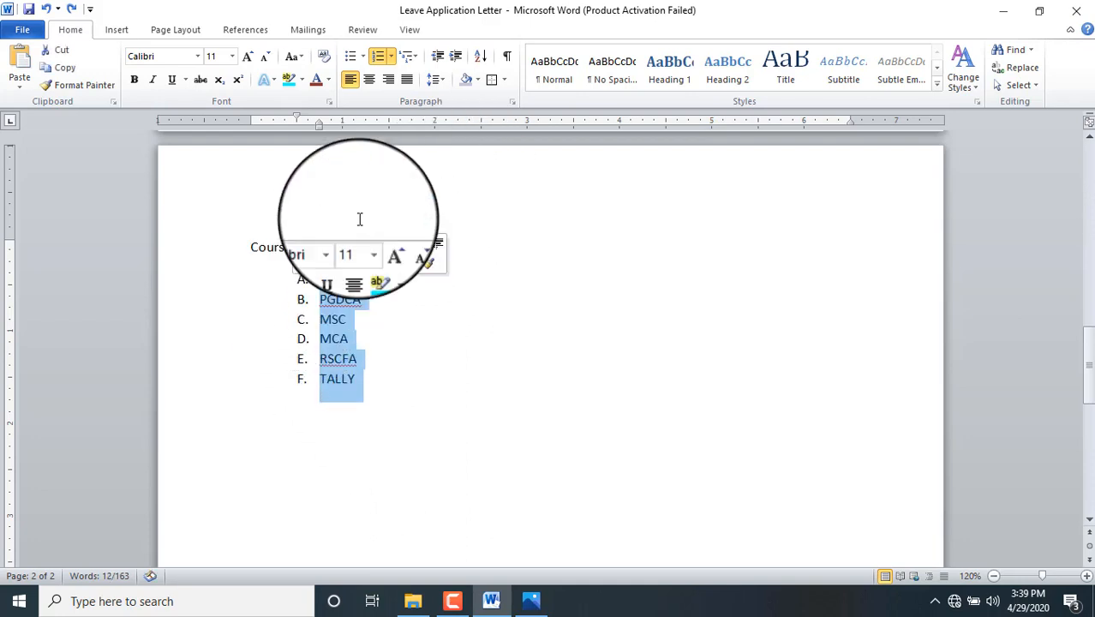
left_click(482, 58)
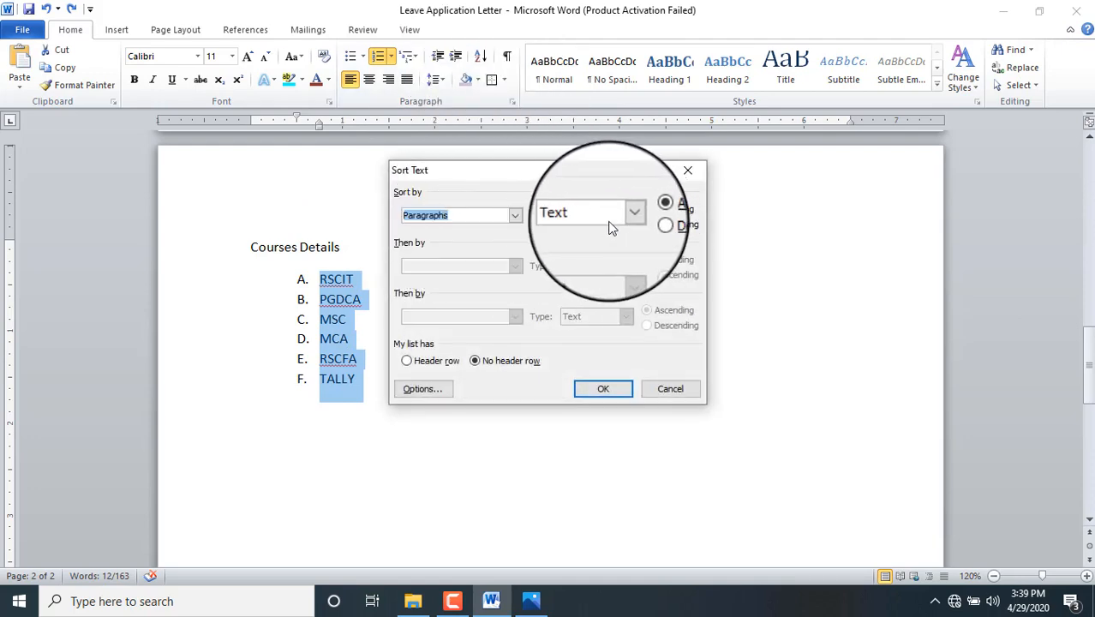
left_click(618, 388)
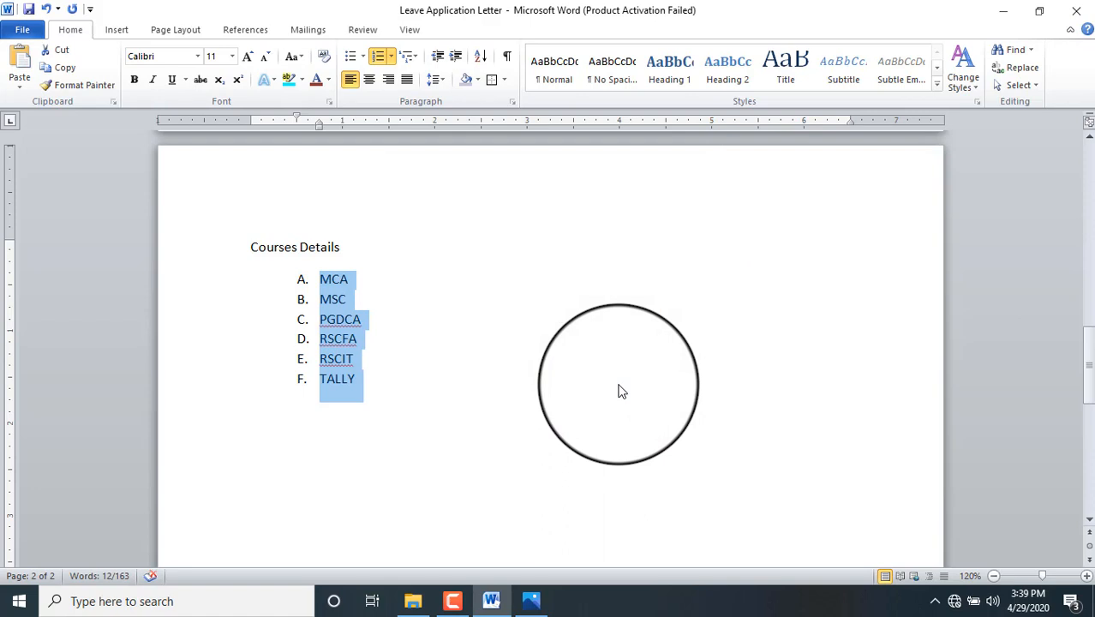
Step: Add an empty sub-item under MCA and apply 1. 1.1. 1.1.1. multilevel numbering
left_click(362, 278)
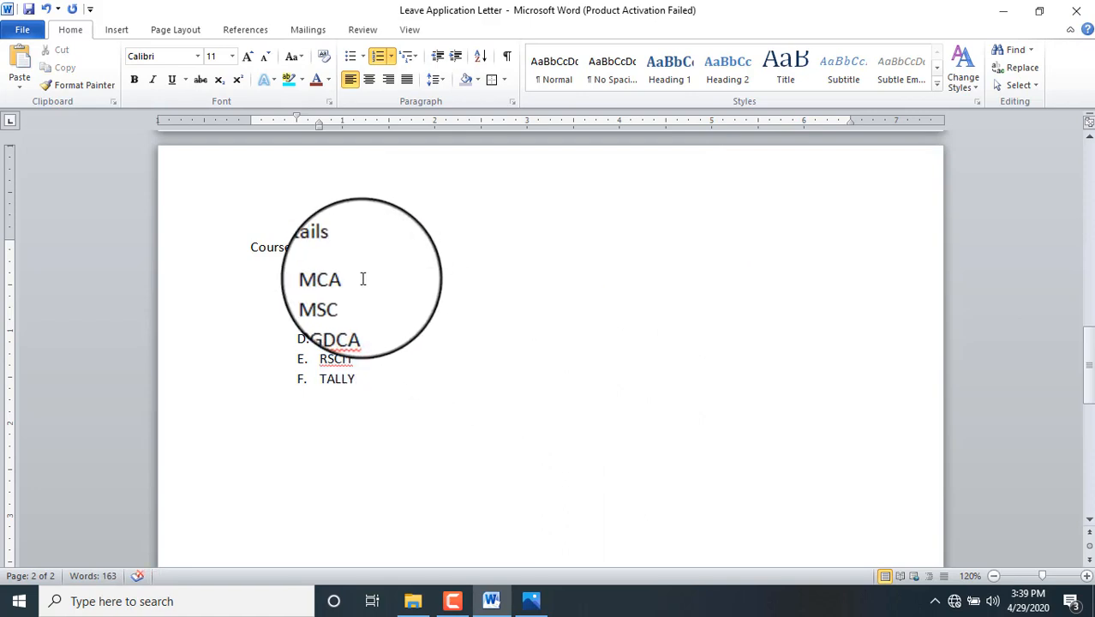
key("Return")
key("Tab")
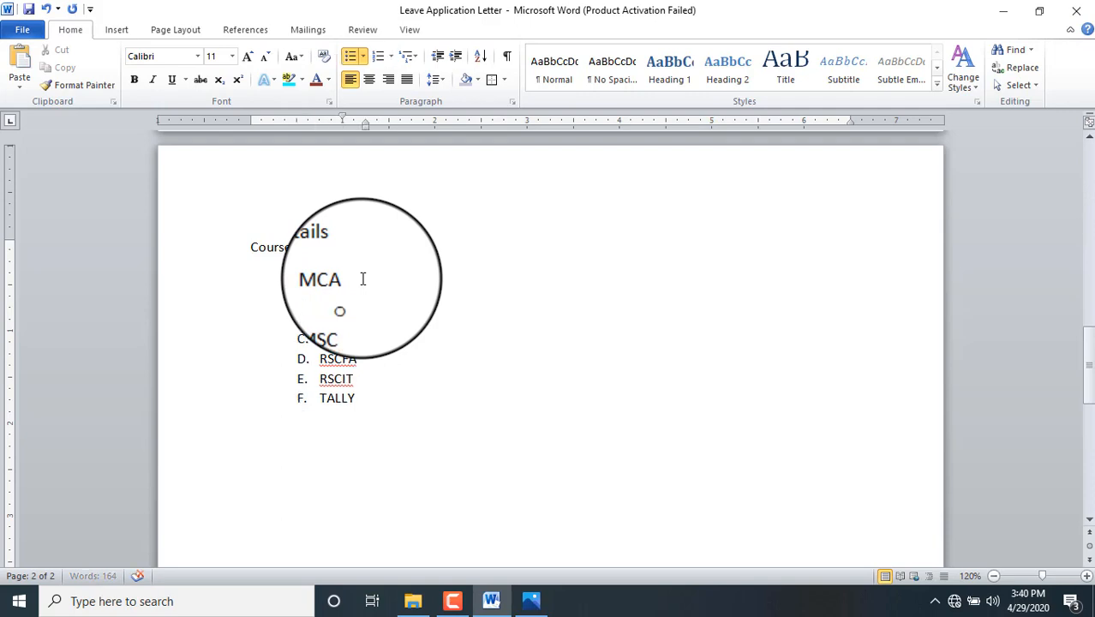
left_click(415, 59)
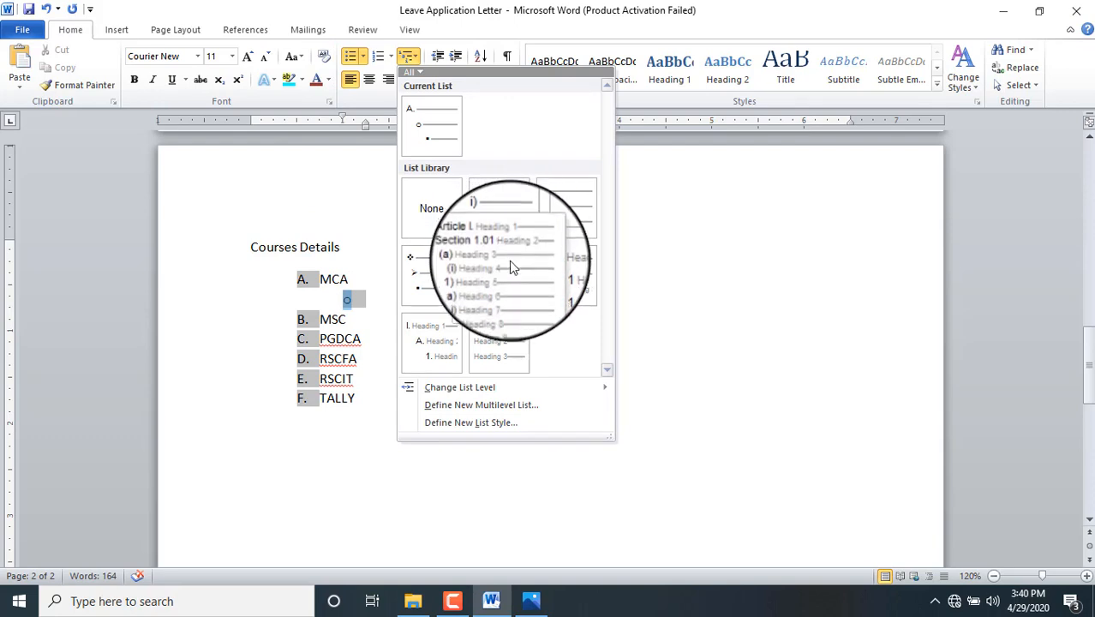
left_click(563, 207)
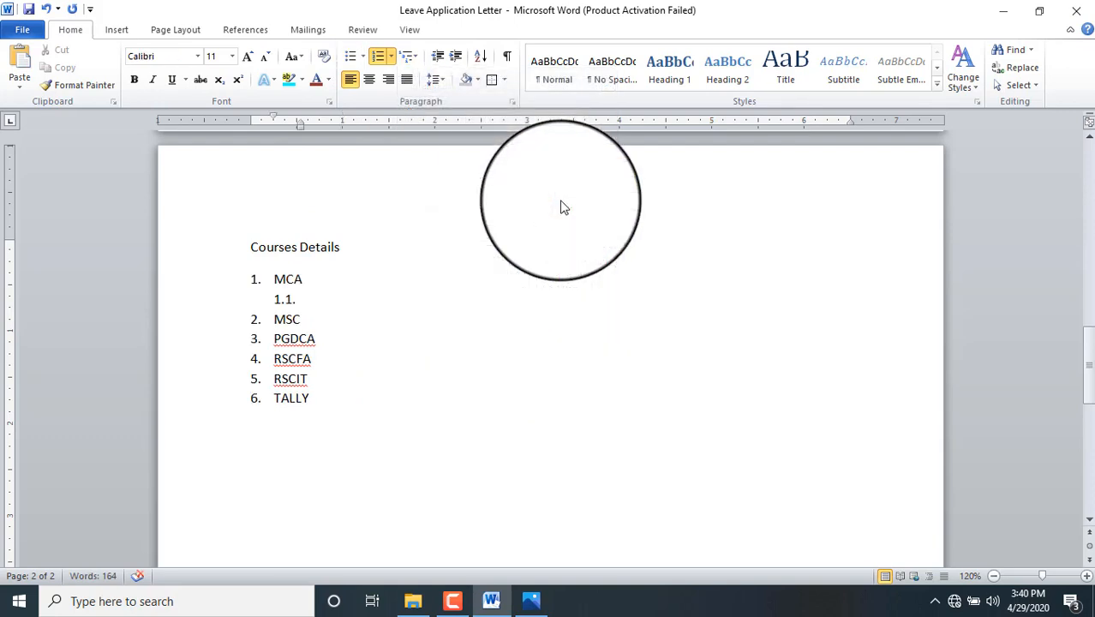
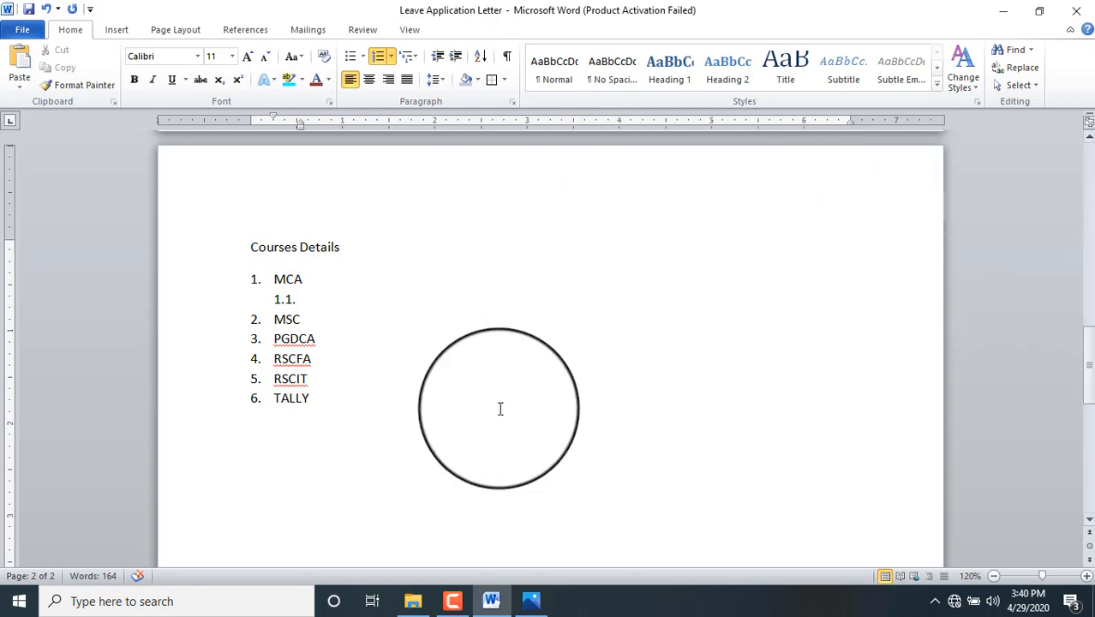
Step: Select the Courses Details list, try bold and dark red, then clear all its formatting
left_click(314, 397)
left_click_drag(314, 398, 227, 261)
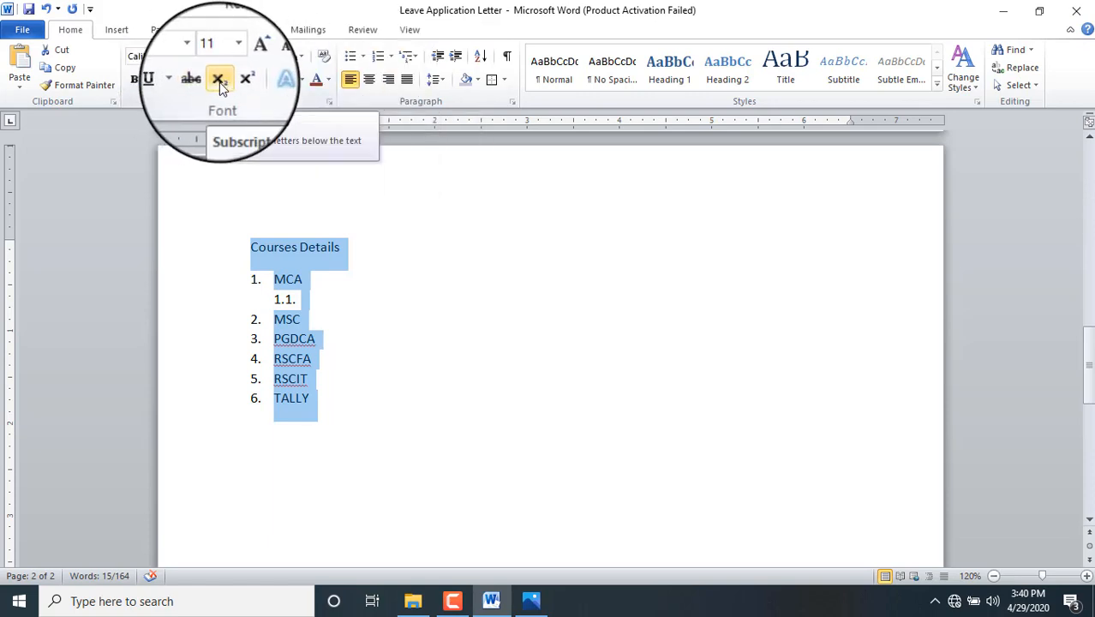
scroll(221, 88, "down", 2)
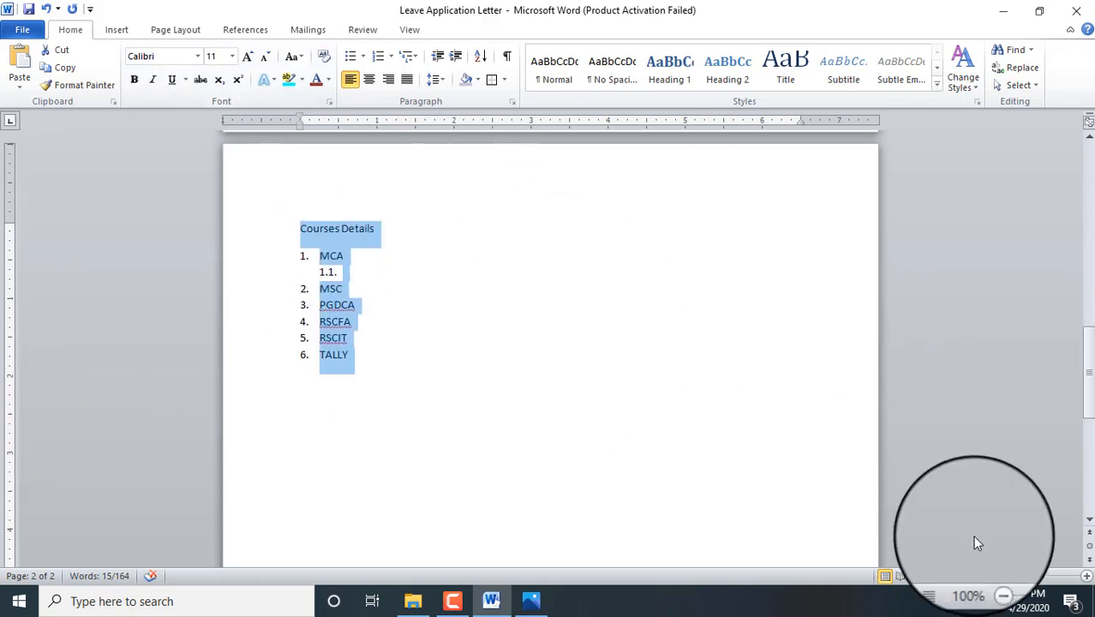
left_click(1086, 576)
left_click(1086, 575)
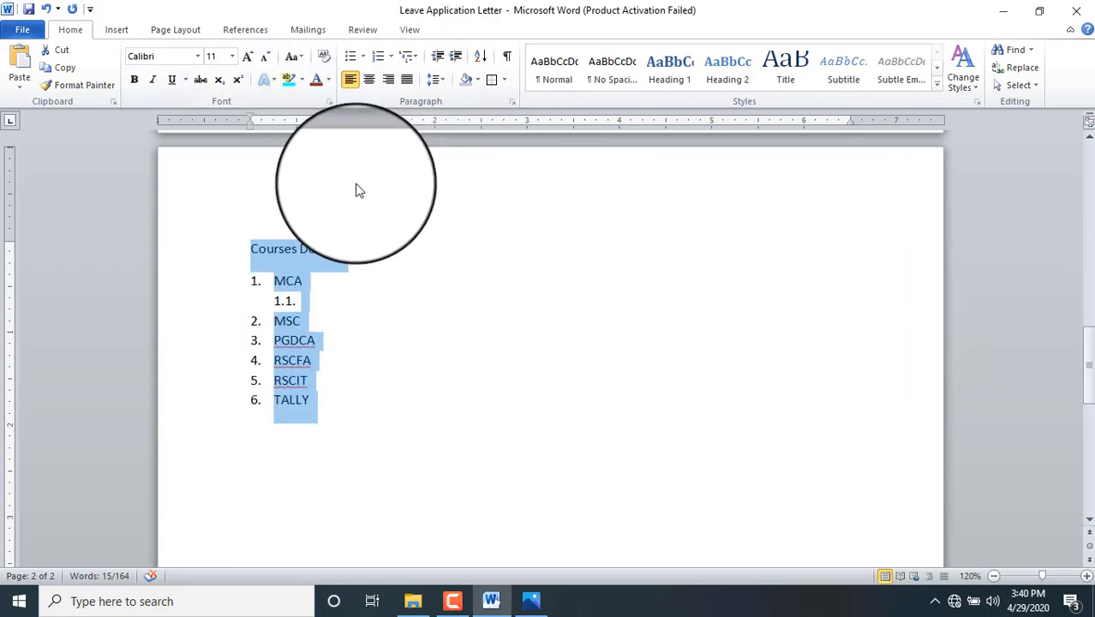
left_click(133, 79)
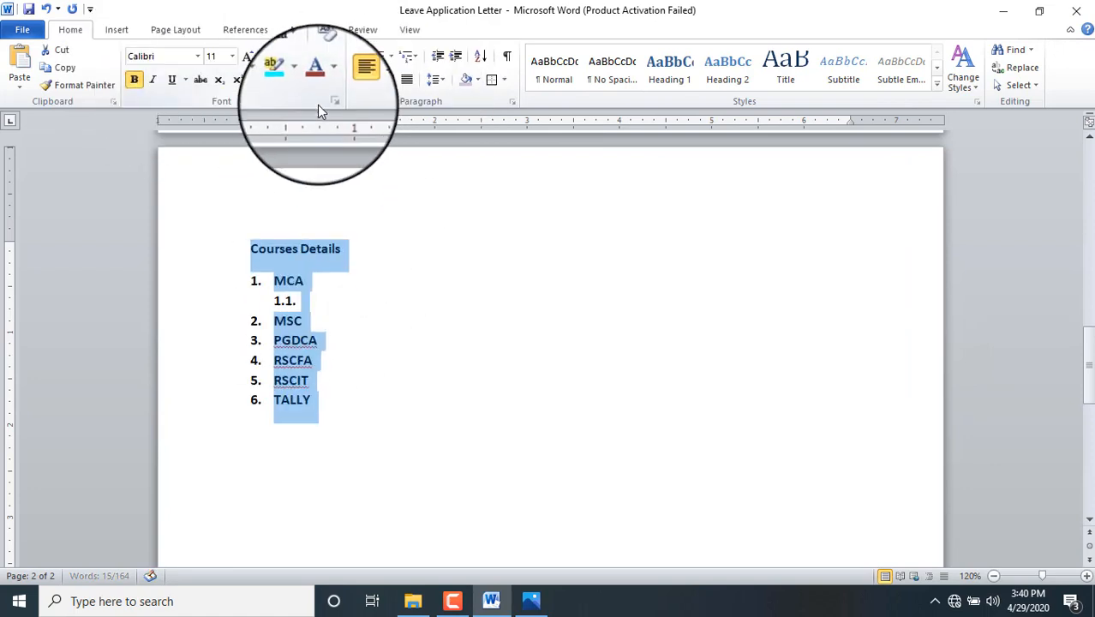
left_click(317, 83)
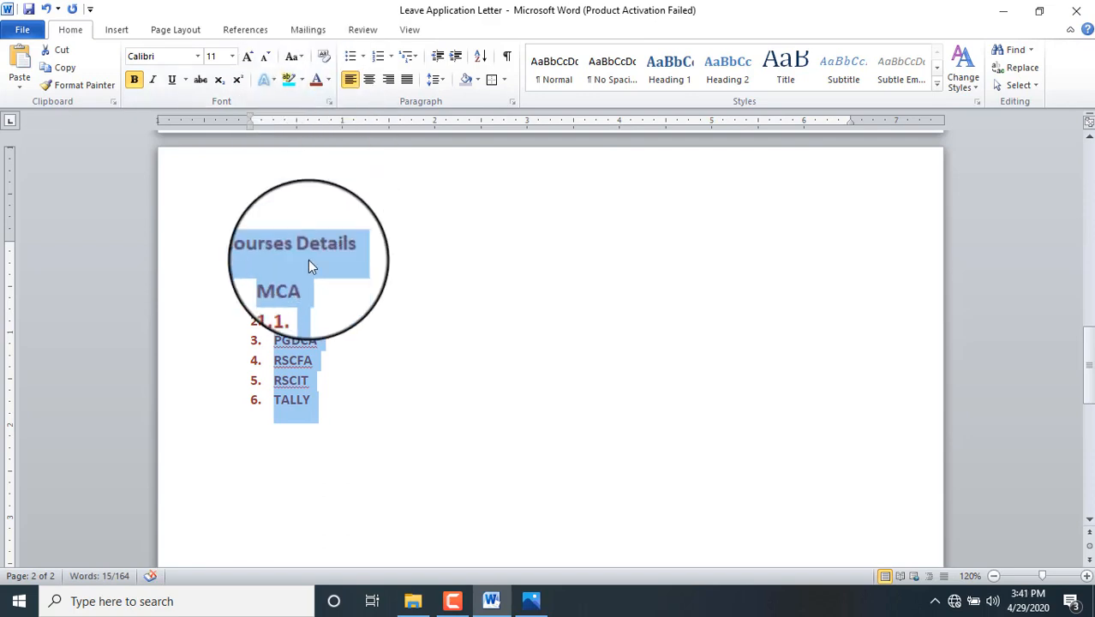
left_click(323, 57)
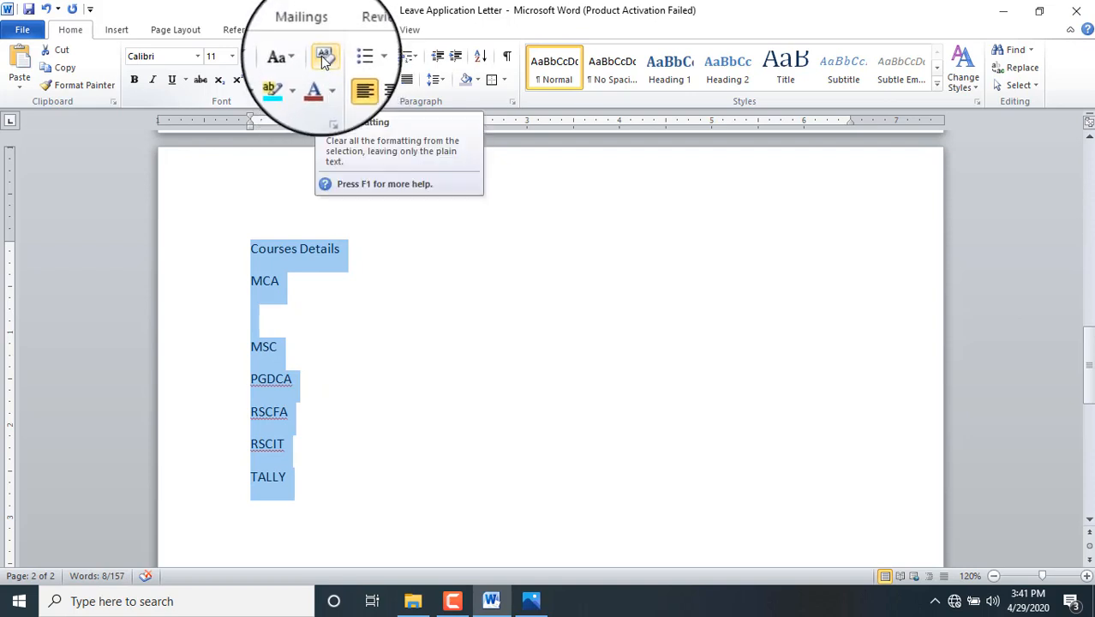
left_click_drag(1088, 367, 1088, 298)
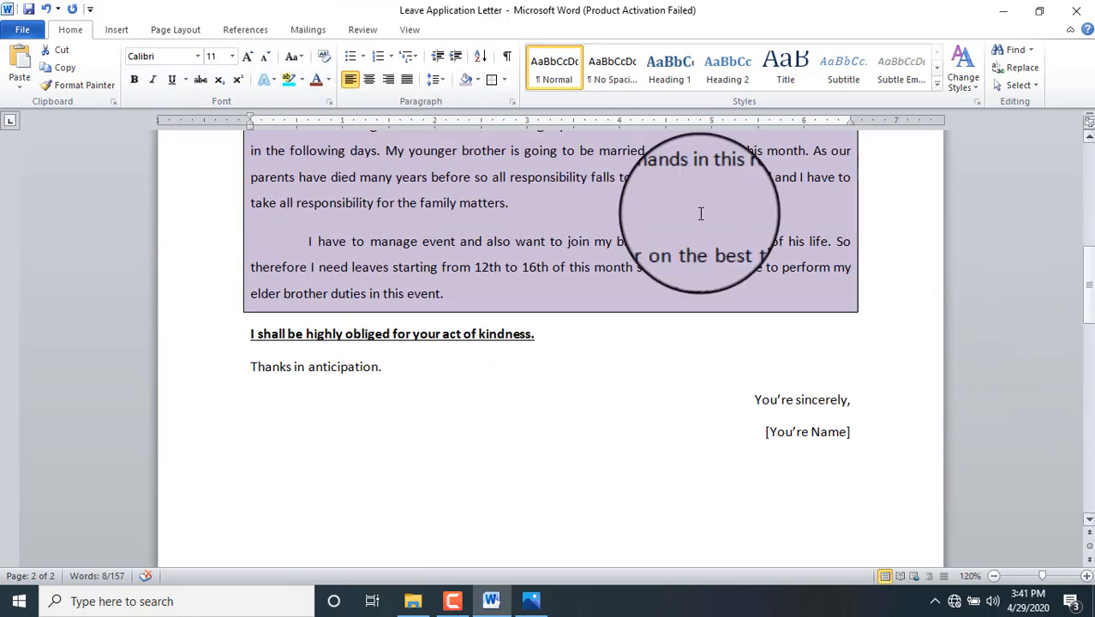
Step: Type H2O after 'kindness.' and make its 2 subscript
left_click(540, 333)
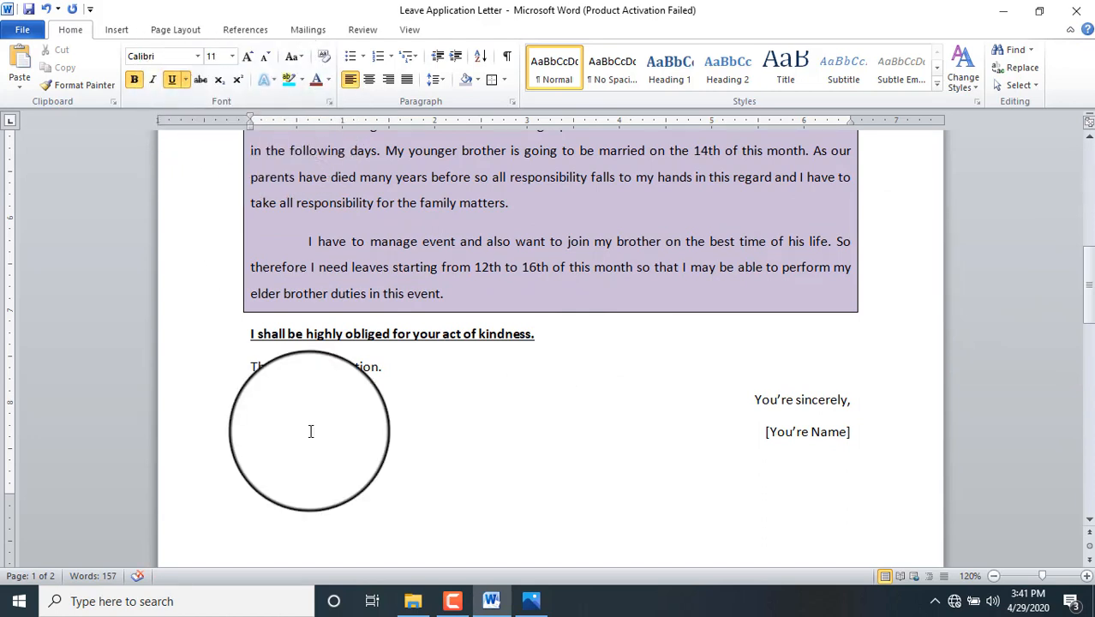
type("H2O")
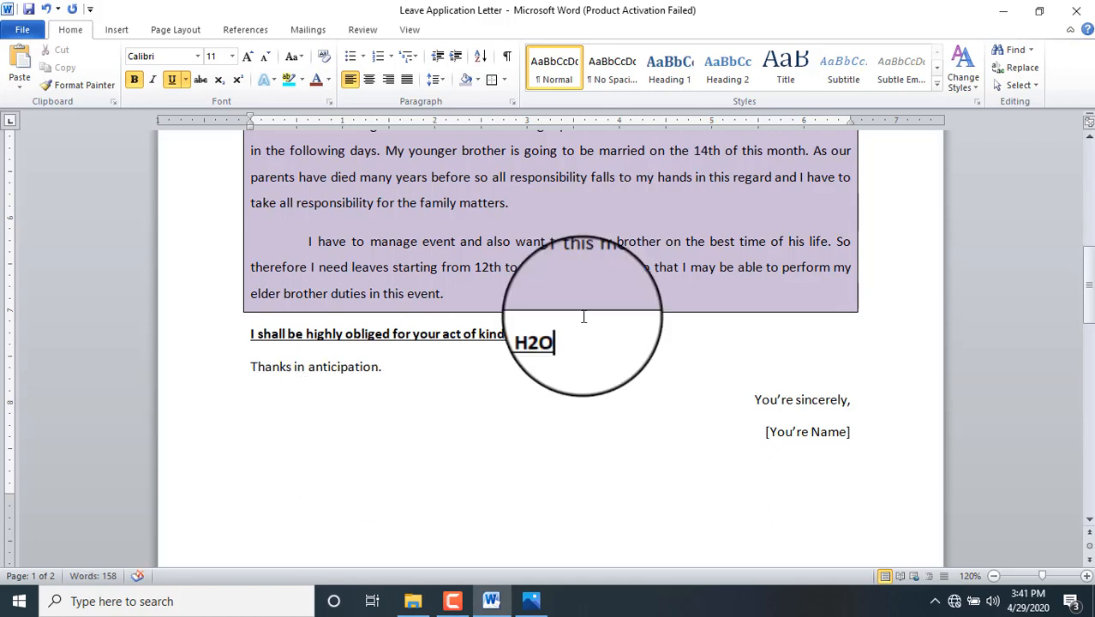
left_click_drag(544, 336, 551, 335)
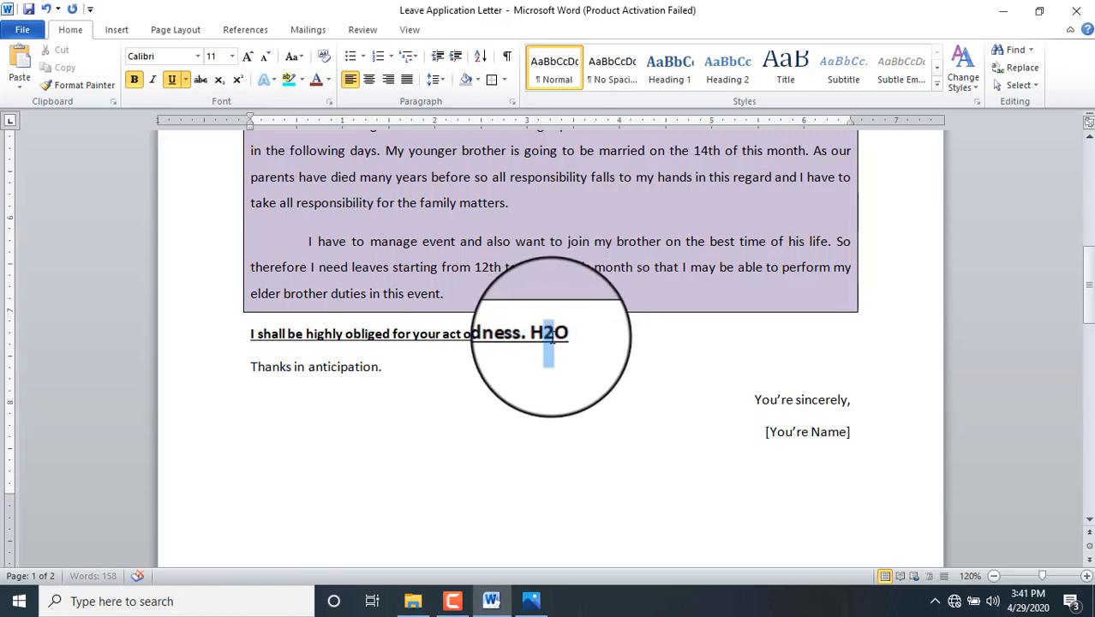
left_click(220, 80)
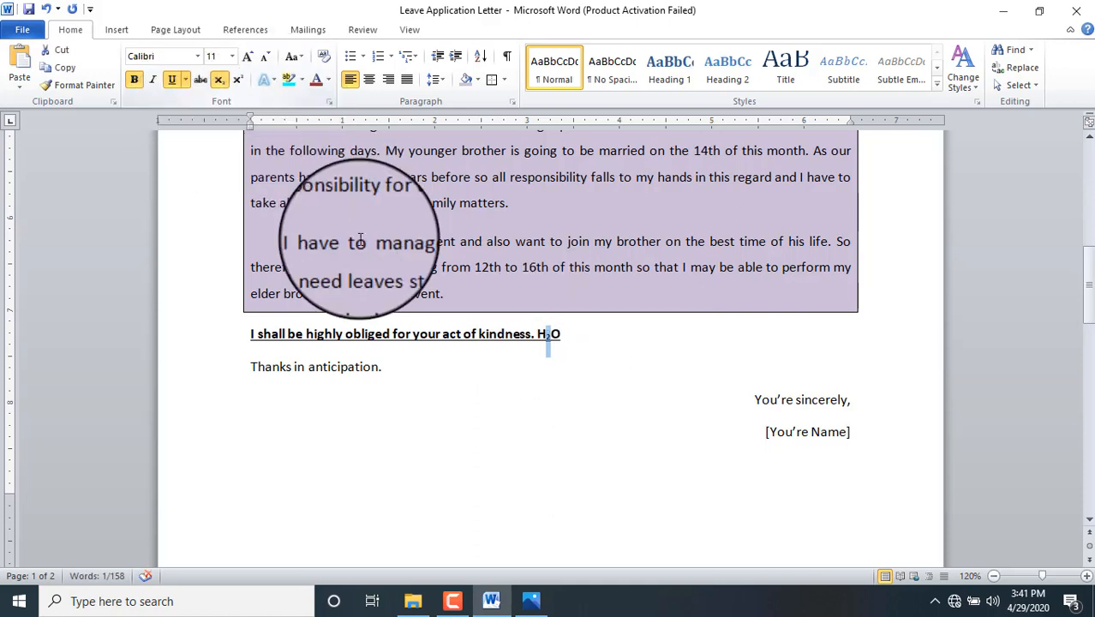
Step: Type O2 after H₂O and make its 2 superscript
left_click(564, 334)
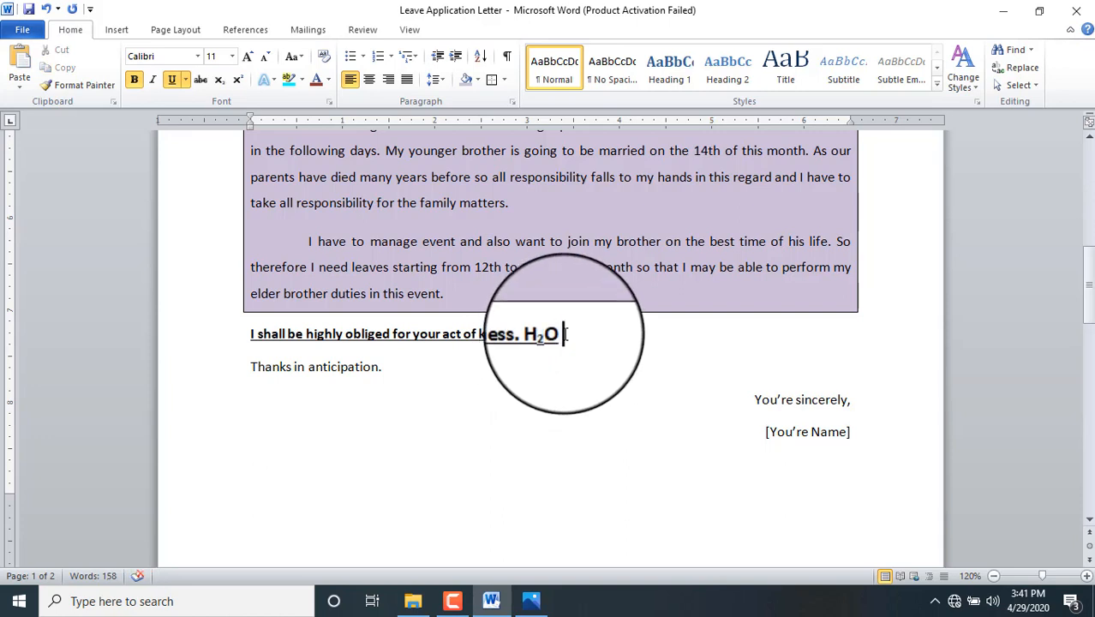
type("O2")
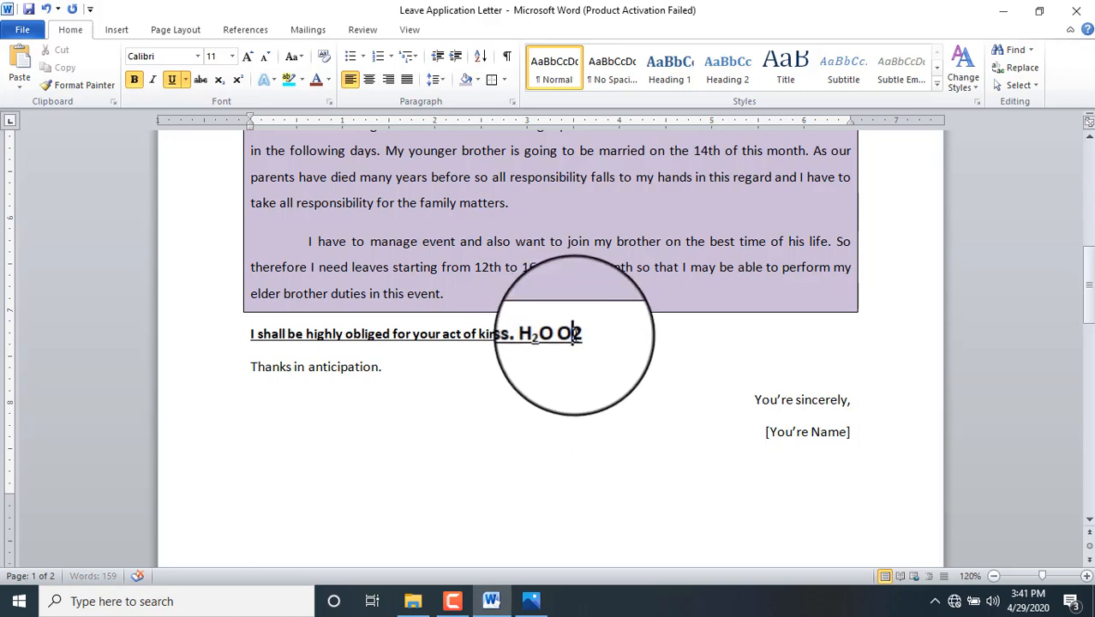
left_click_drag(580, 334, 572, 334)
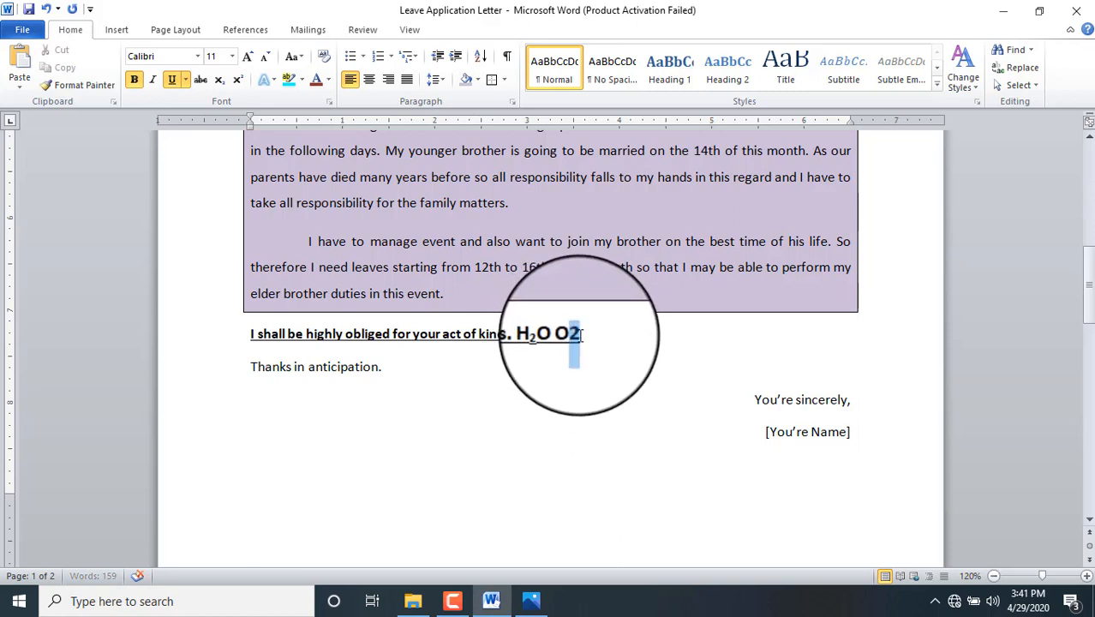
left_click(238, 80)
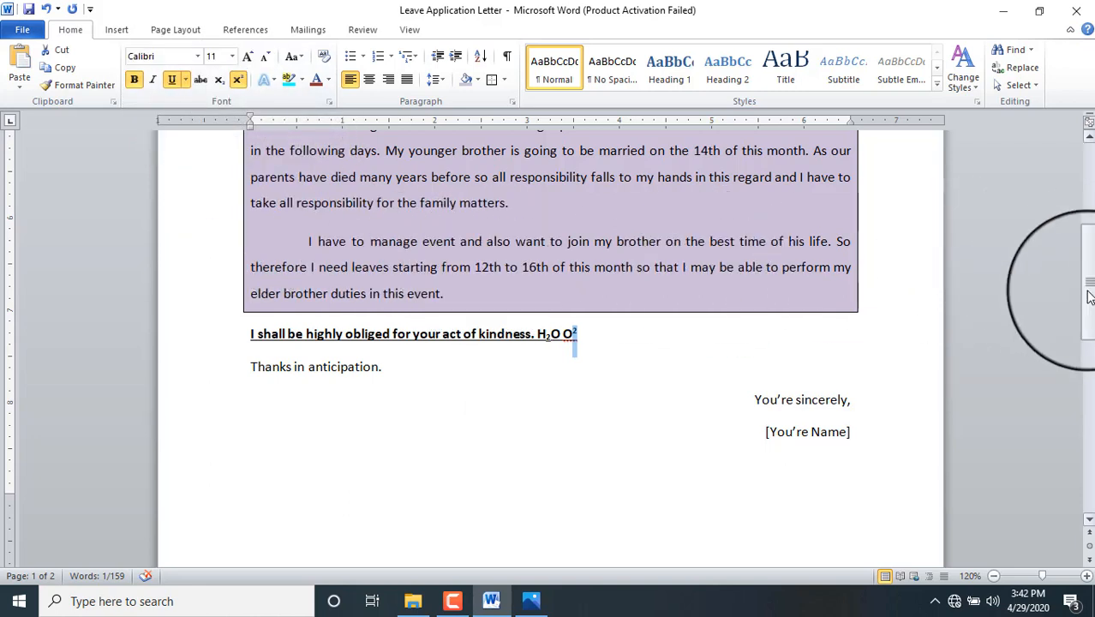
left_click_drag(1088, 296, 1087, 283)
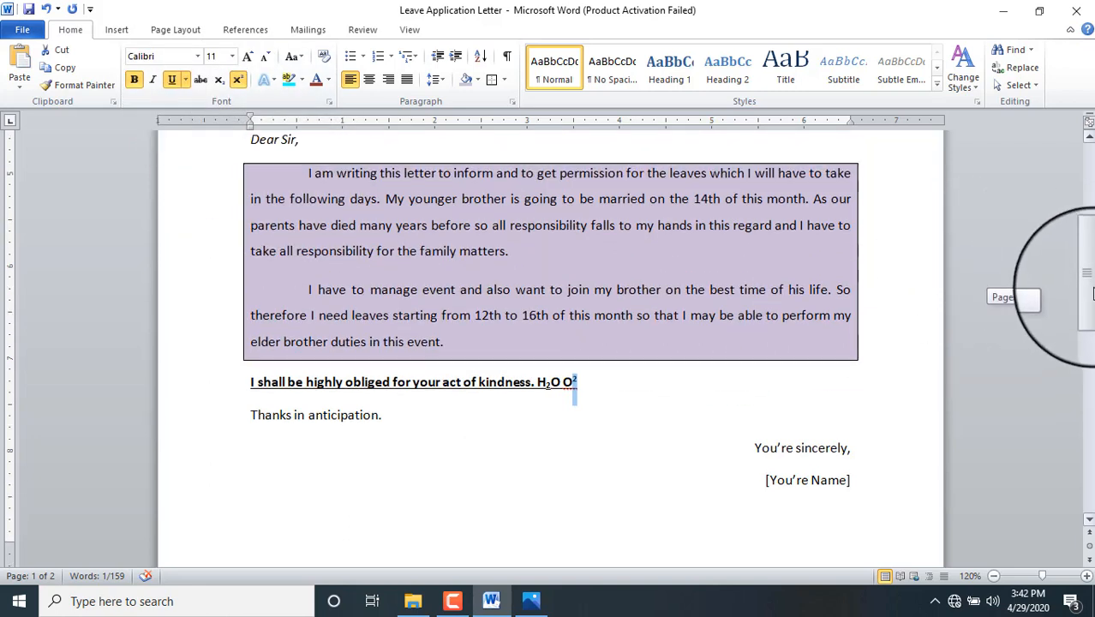
Step: Type 'Danger' after 'family matters.' and apply strikethrough to it
left_click(535, 250)
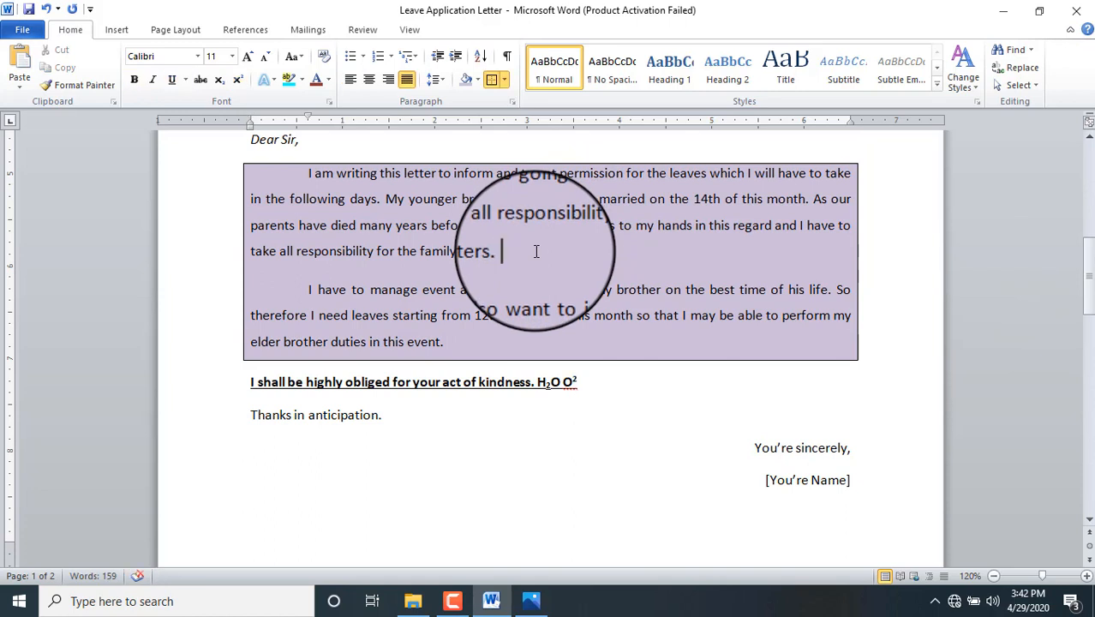
type("Danger")
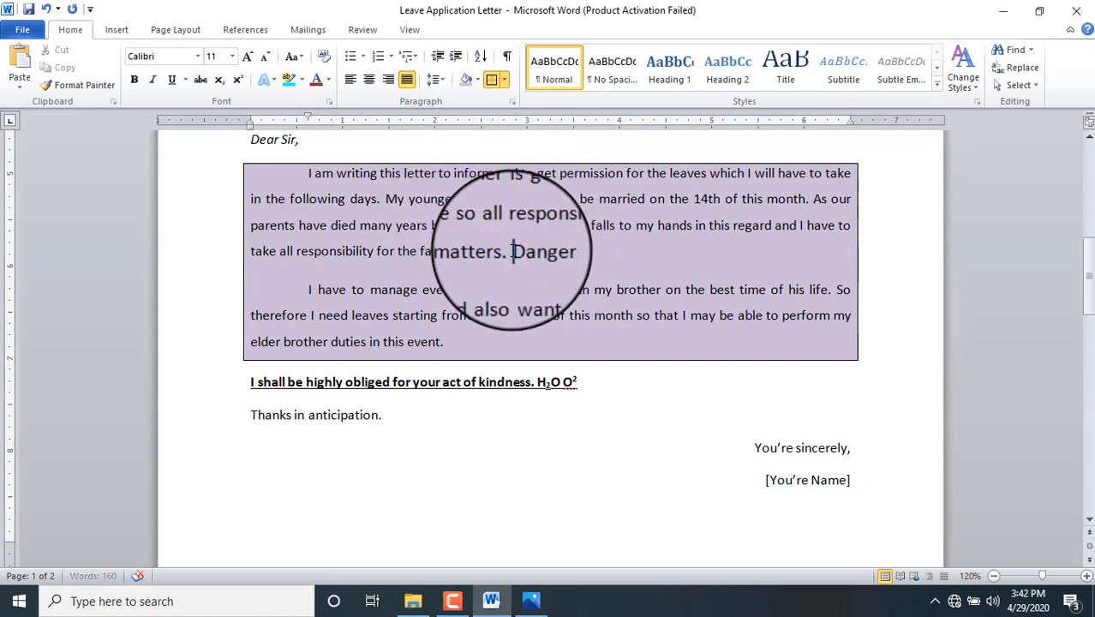
left_click_drag(511, 251, 552, 251)
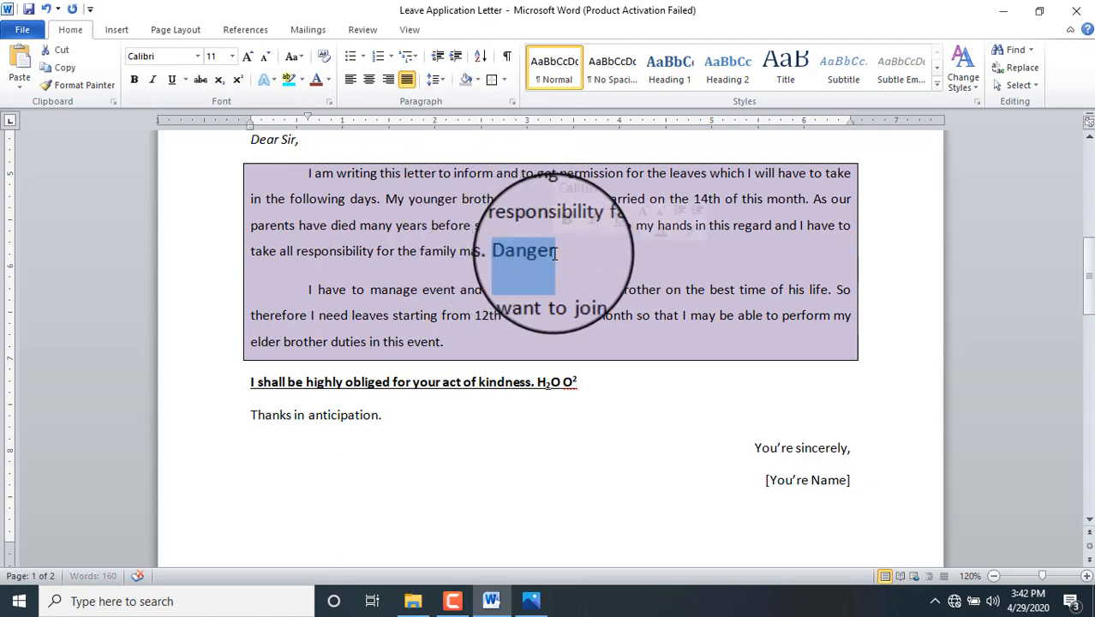
left_click(200, 84)
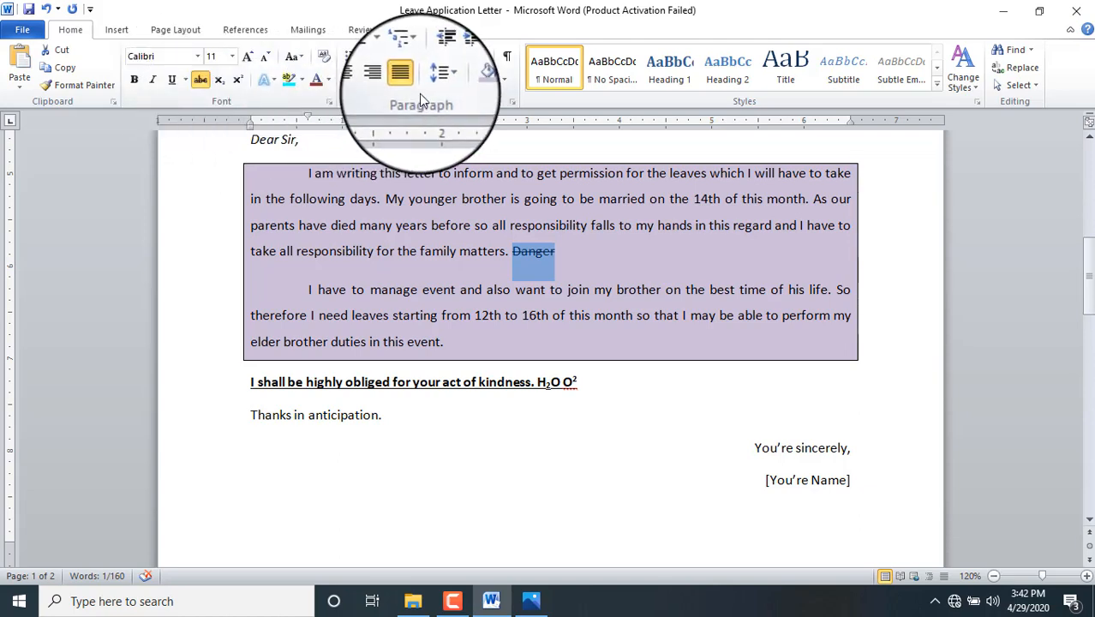
left_click_drag(1091, 265, 1091, 243)
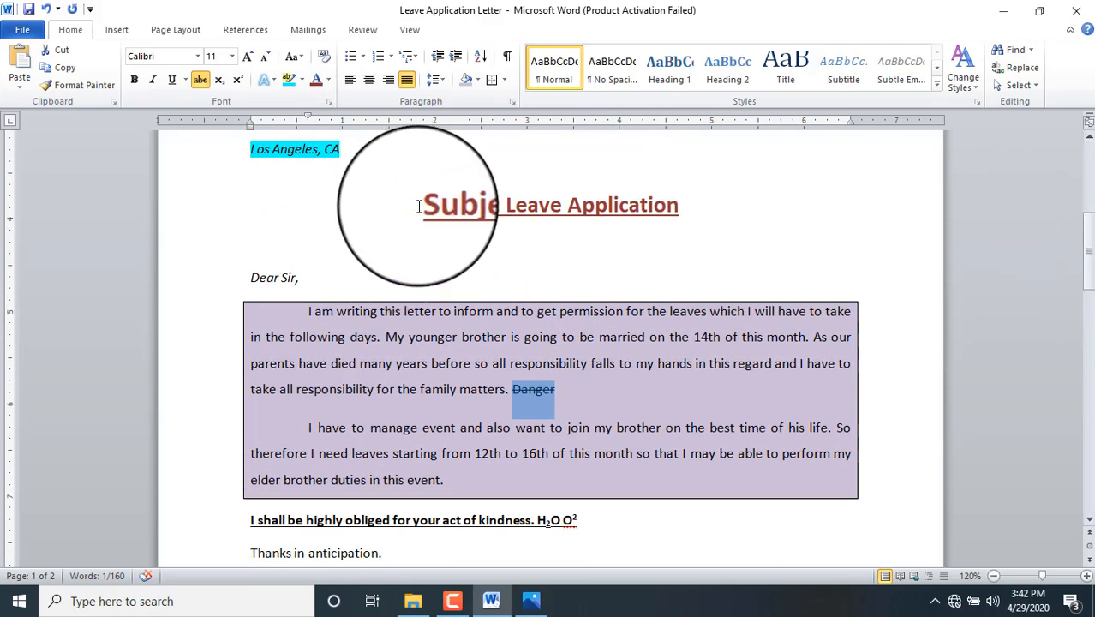
Step: Try the Title, Heading 1–4 and Intense Reference styles on the Subject: Leave Application line
left_click_drag(424, 202, 626, 201)
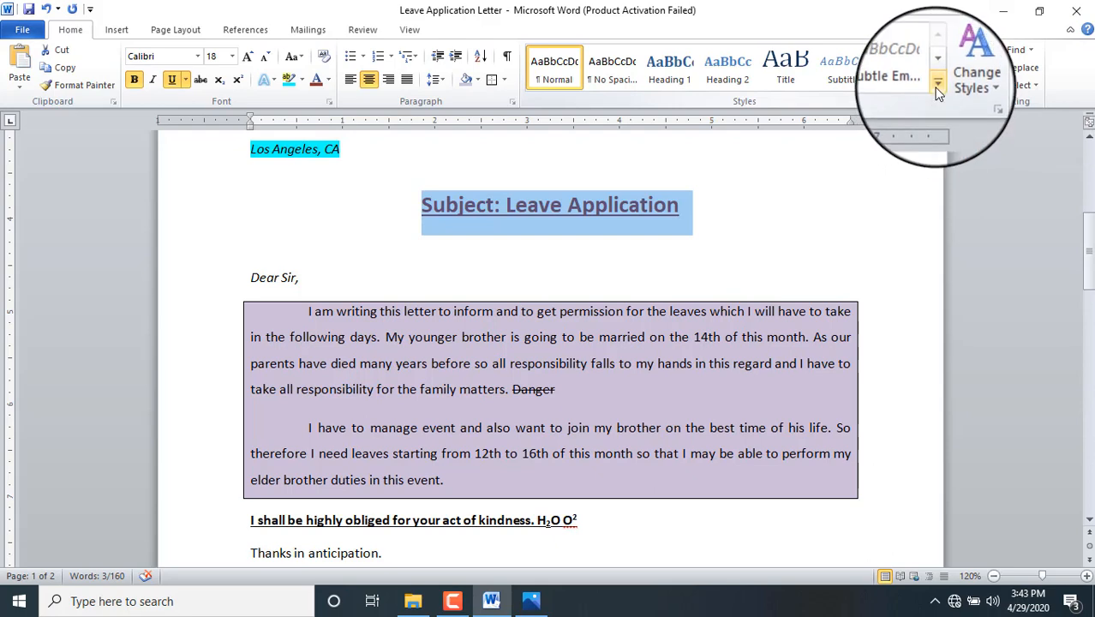
left_click(937, 101)
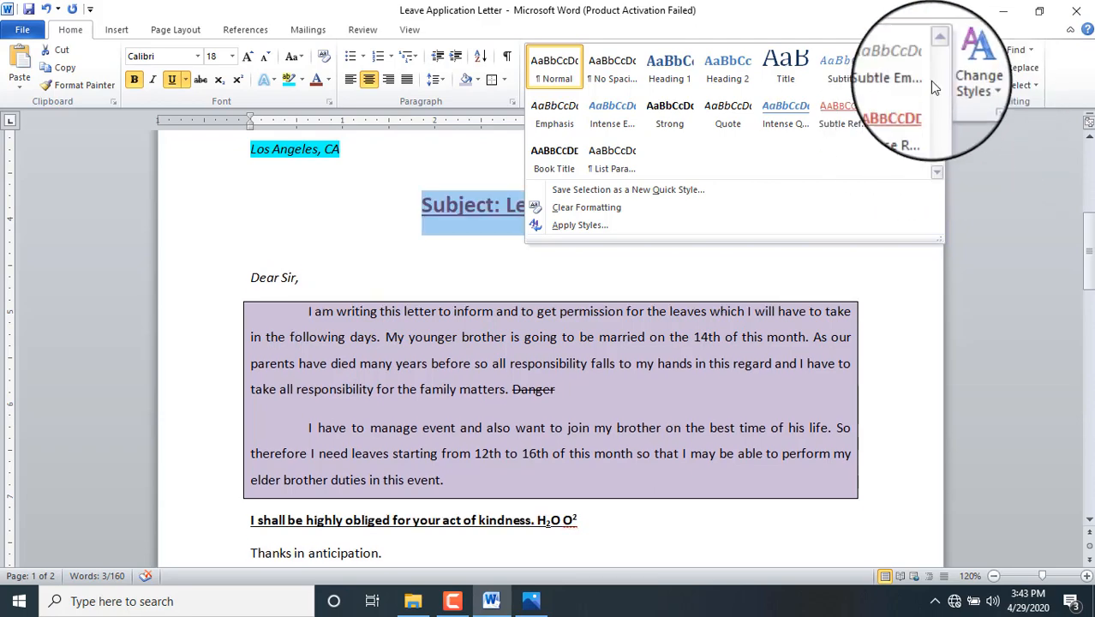
left_click(785, 72)
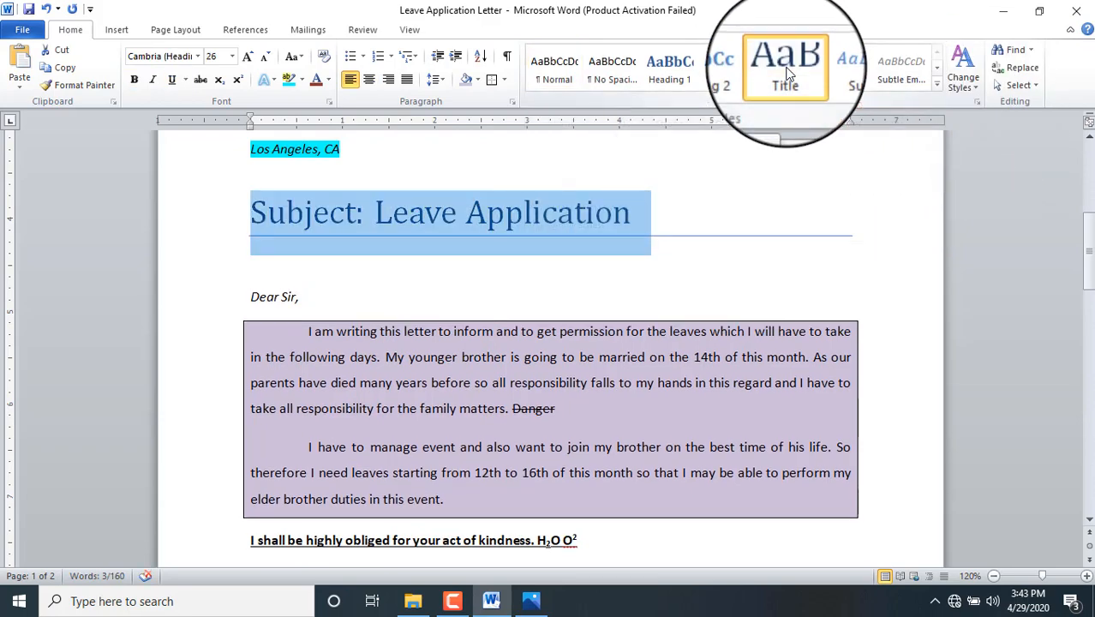
left_click(686, 64)
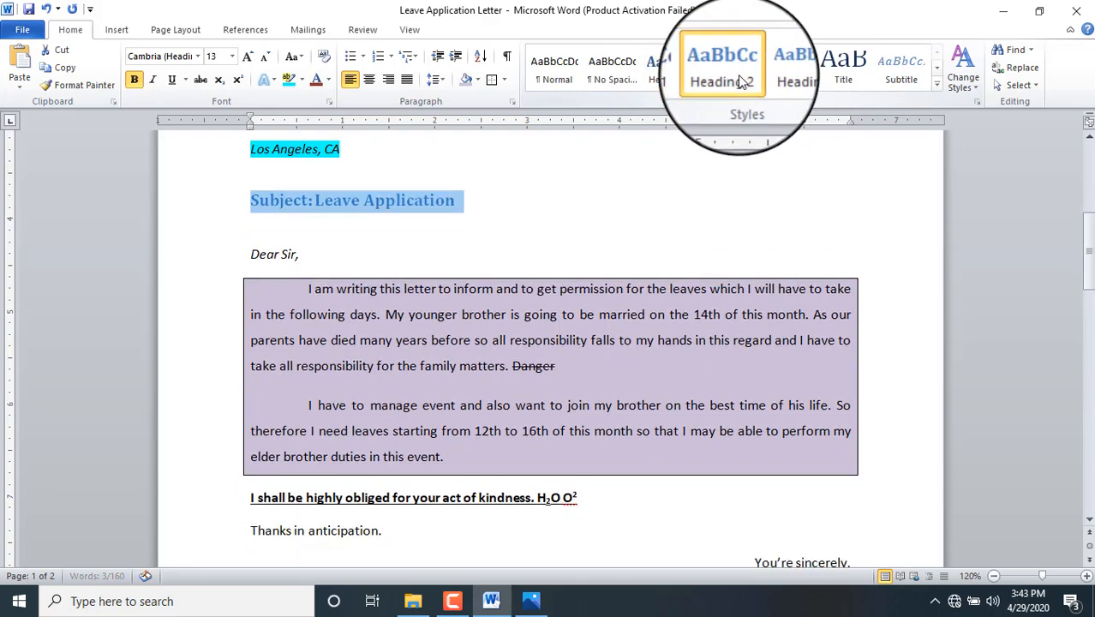
left_click(735, 79)
left_click(766, 79)
left_click(844, 79)
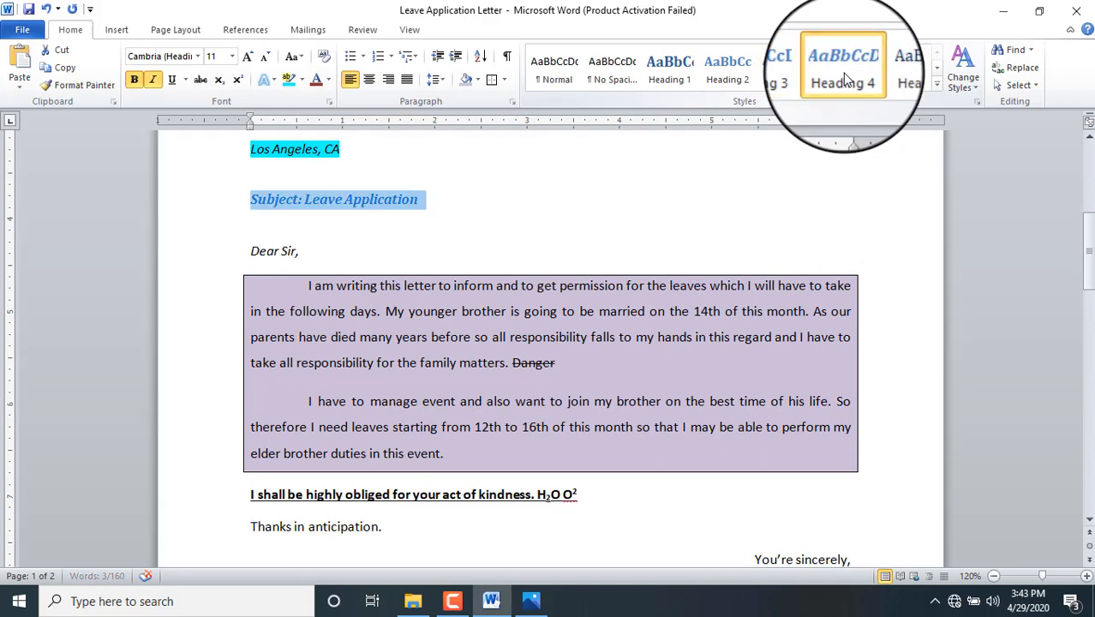
left_click(938, 86)
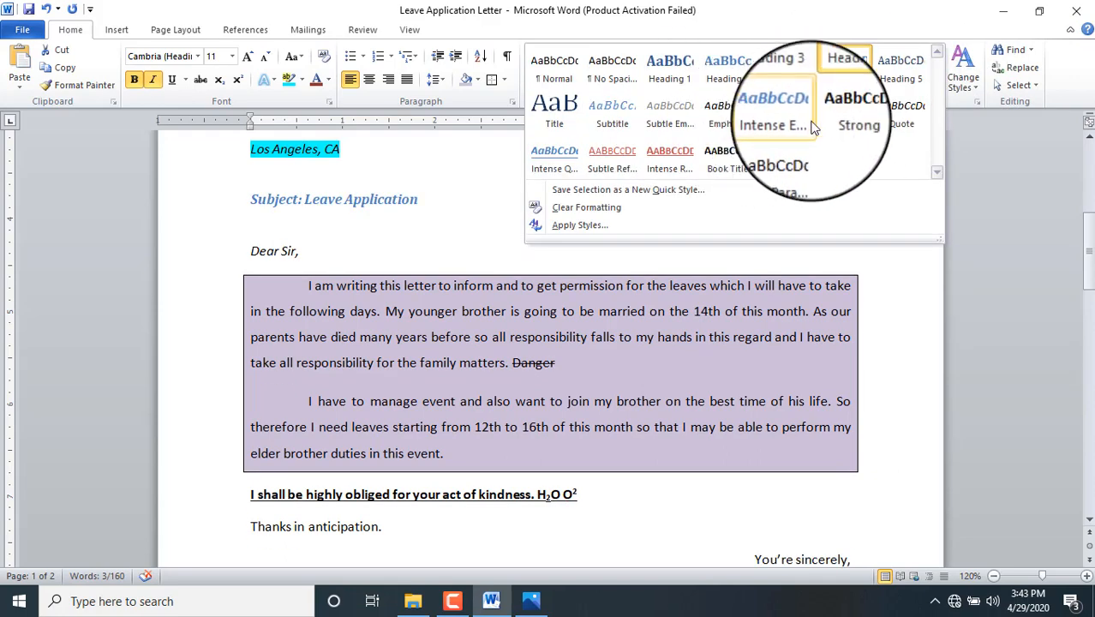
left_click(672, 151)
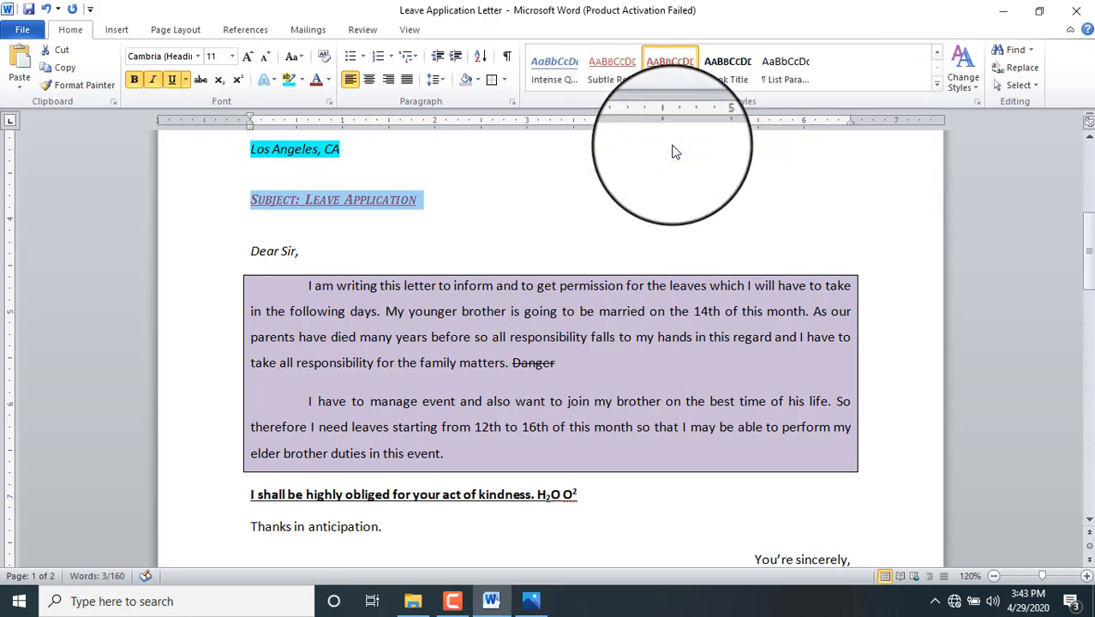
Step: Apply the Title style to the subject line and center it
left_click(938, 85)
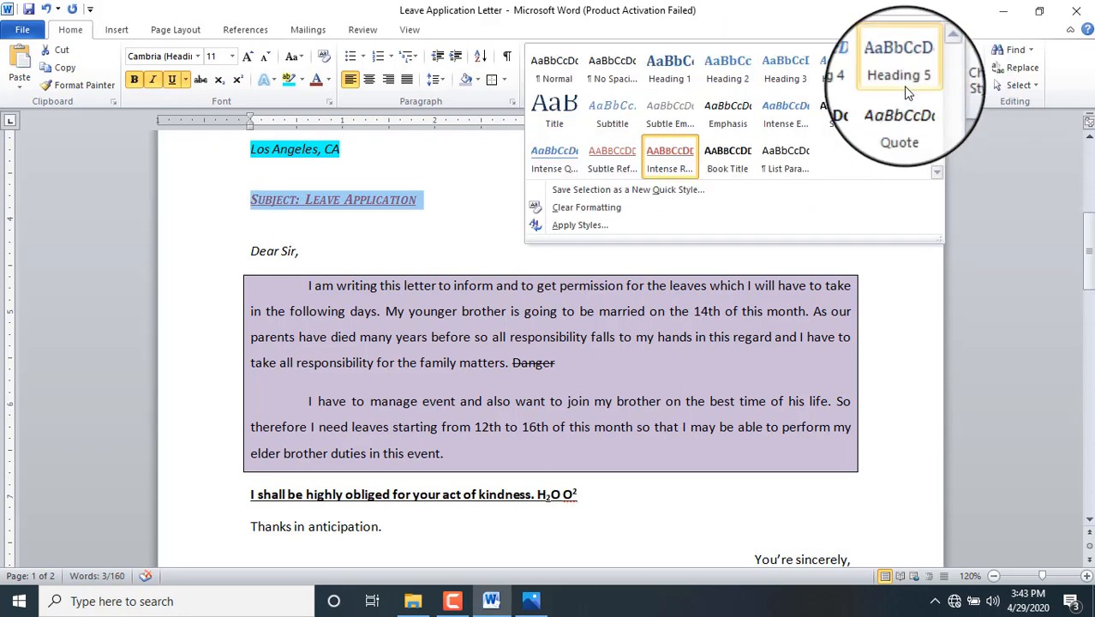
left_click(559, 101)
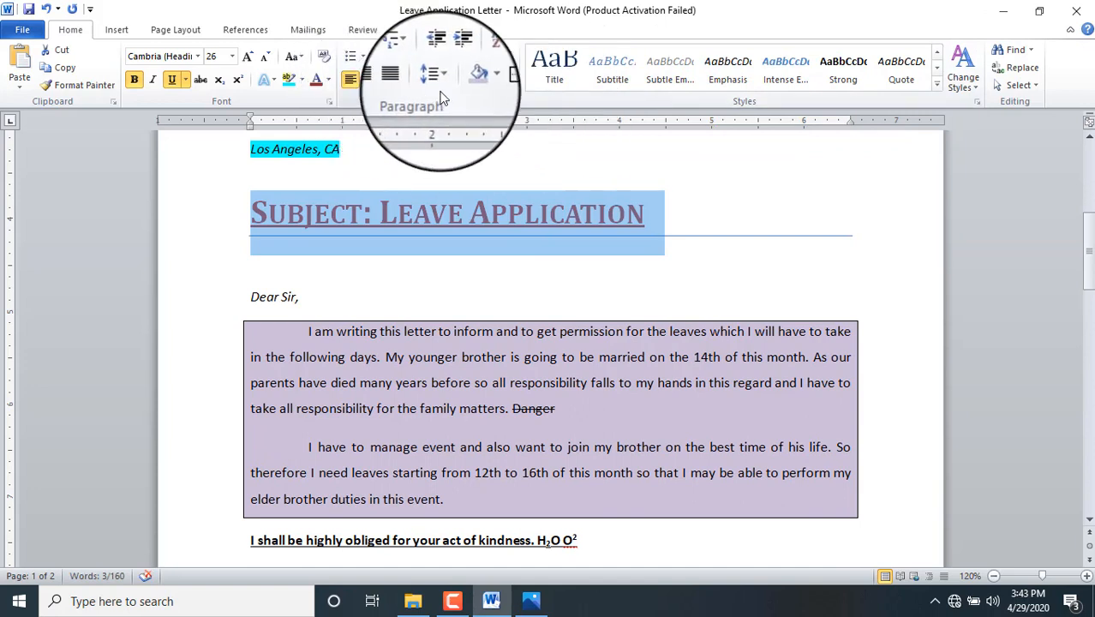
left_click(375, 82)
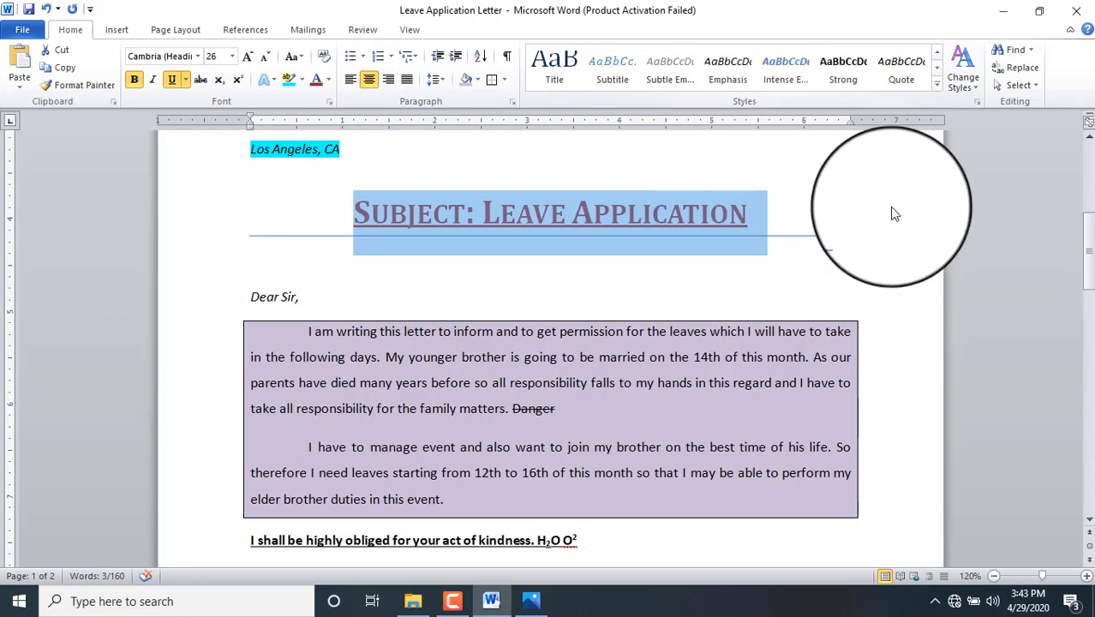
left_click_drag(1086, 274, 1092, 218)
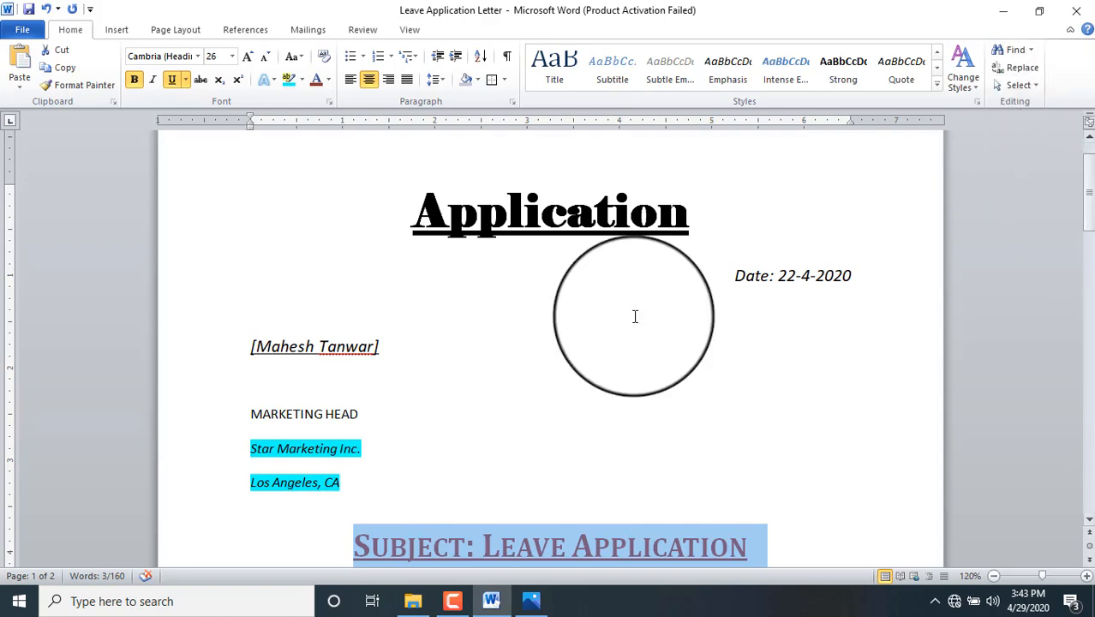
left_click(607, 321)
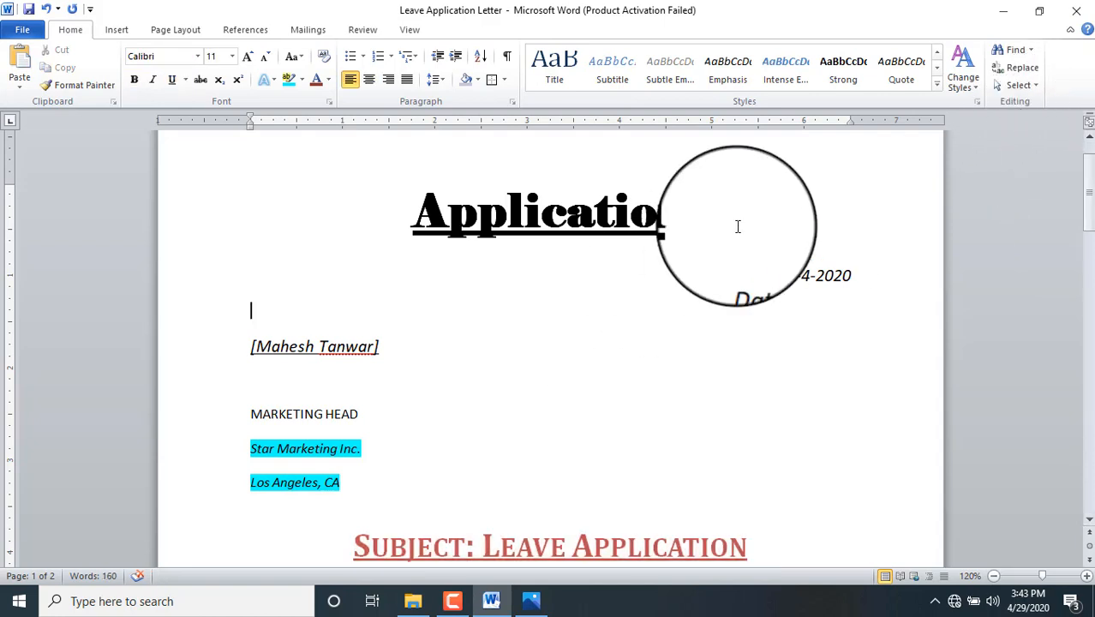
left_click(1013, 51)
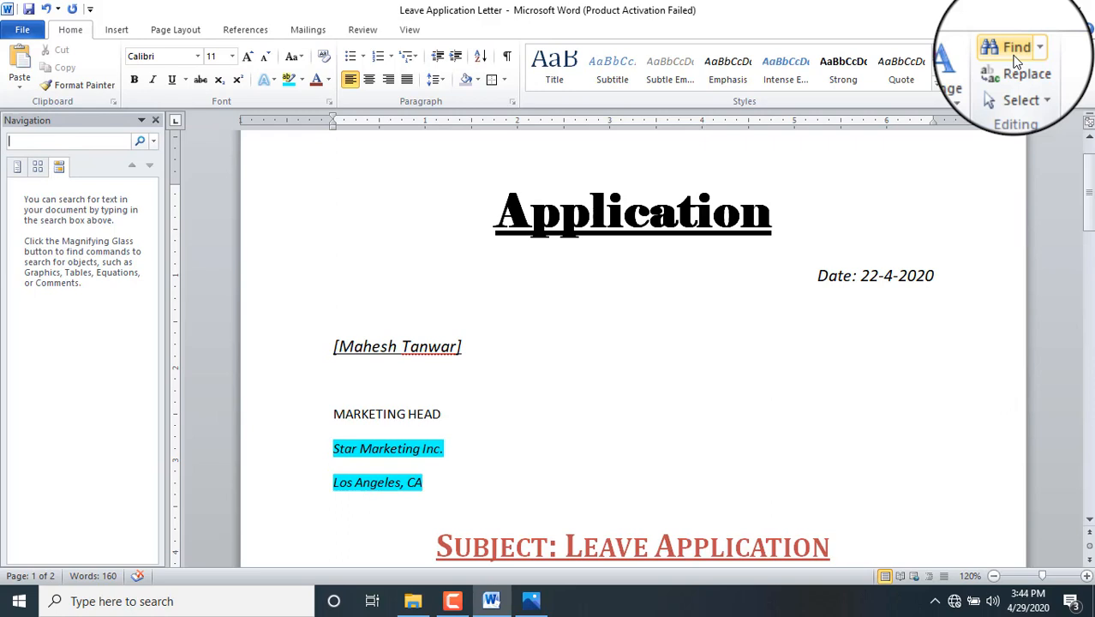
type("marketi")
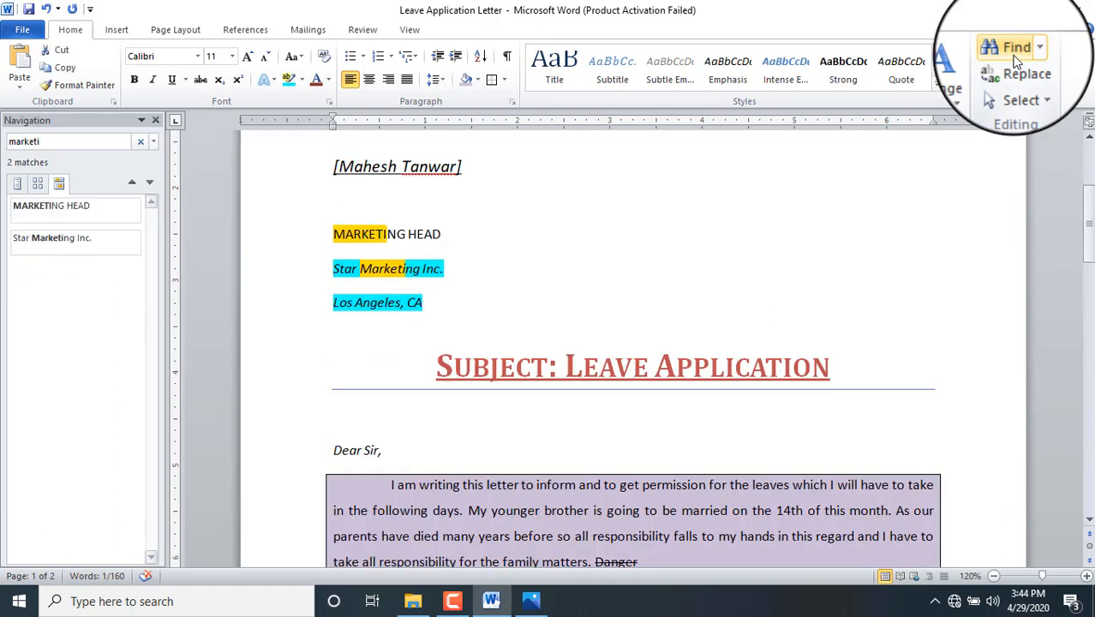
type("mg")
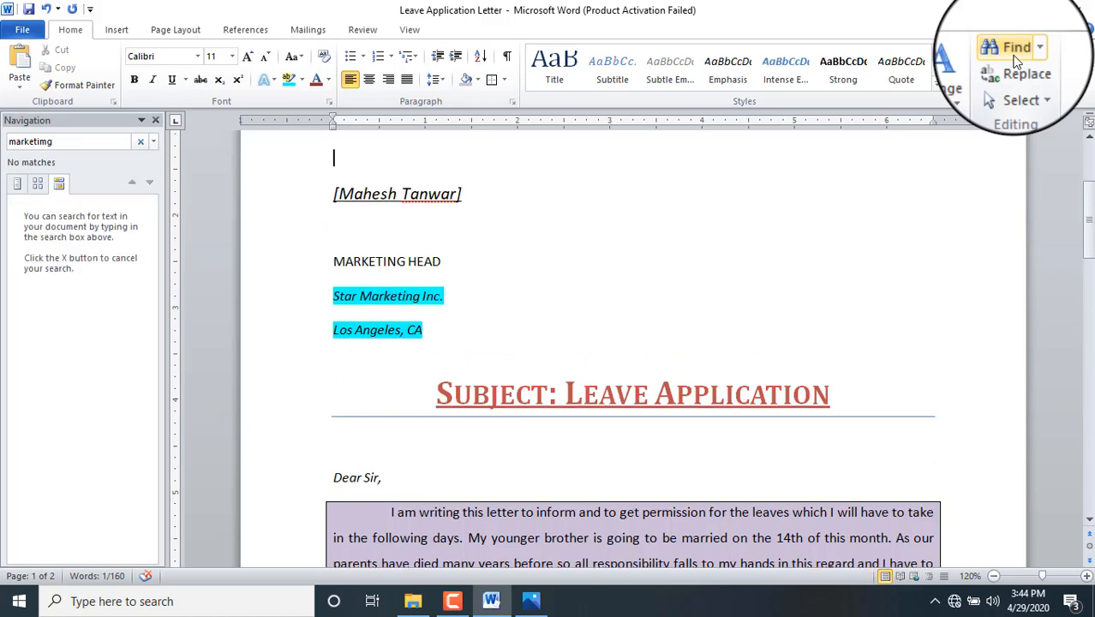
key("BackSpace")
key("BackSpace")
type("ng")
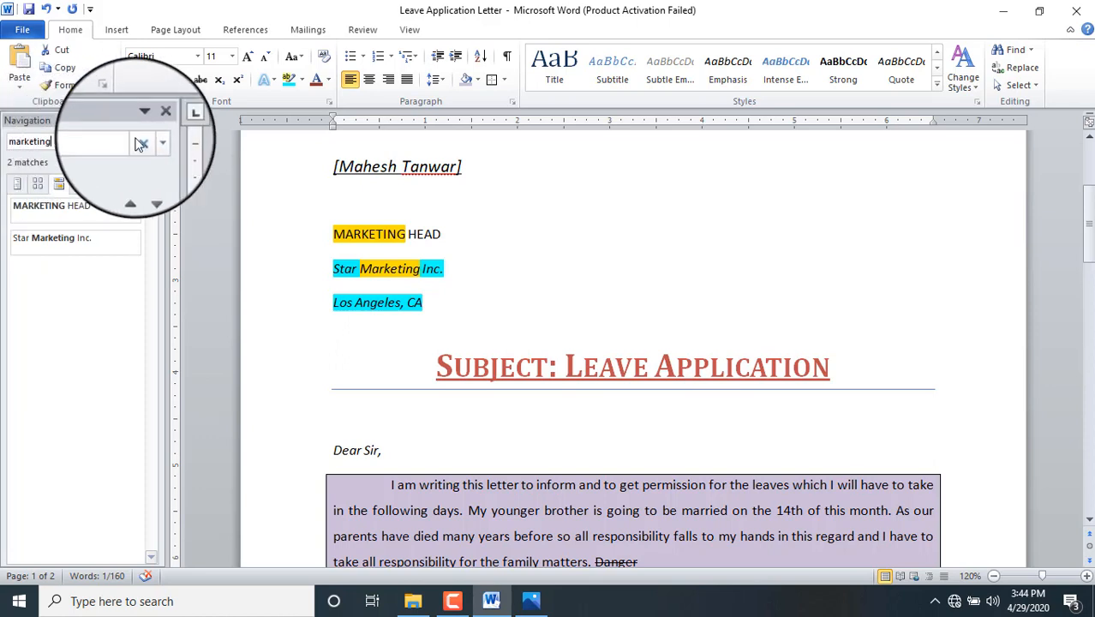
left_click(155, 120)
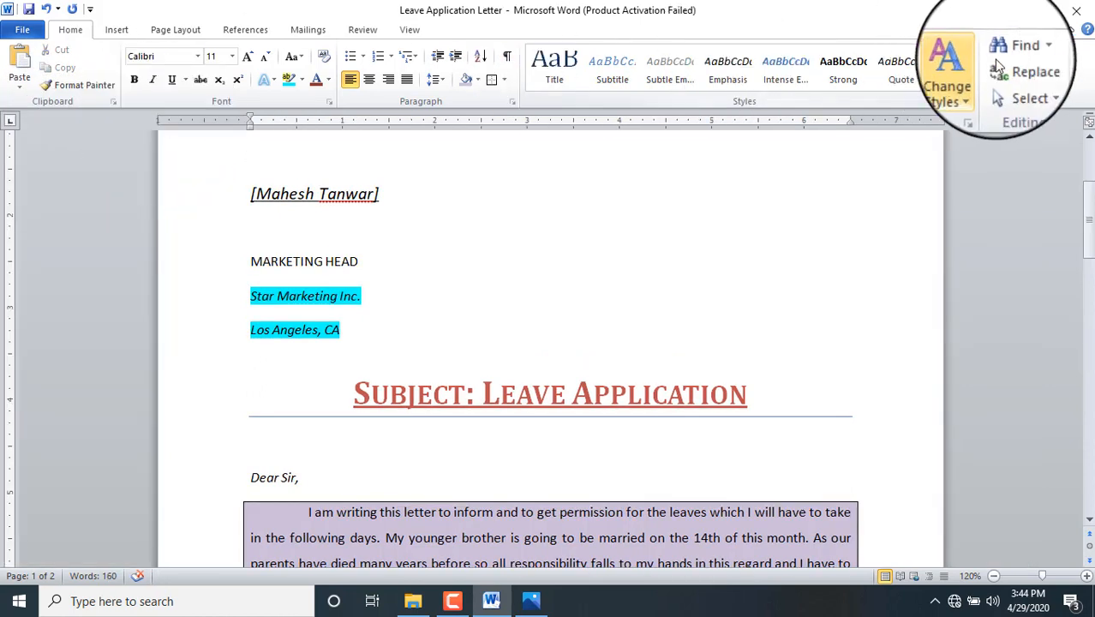
left_click(1016, 48)
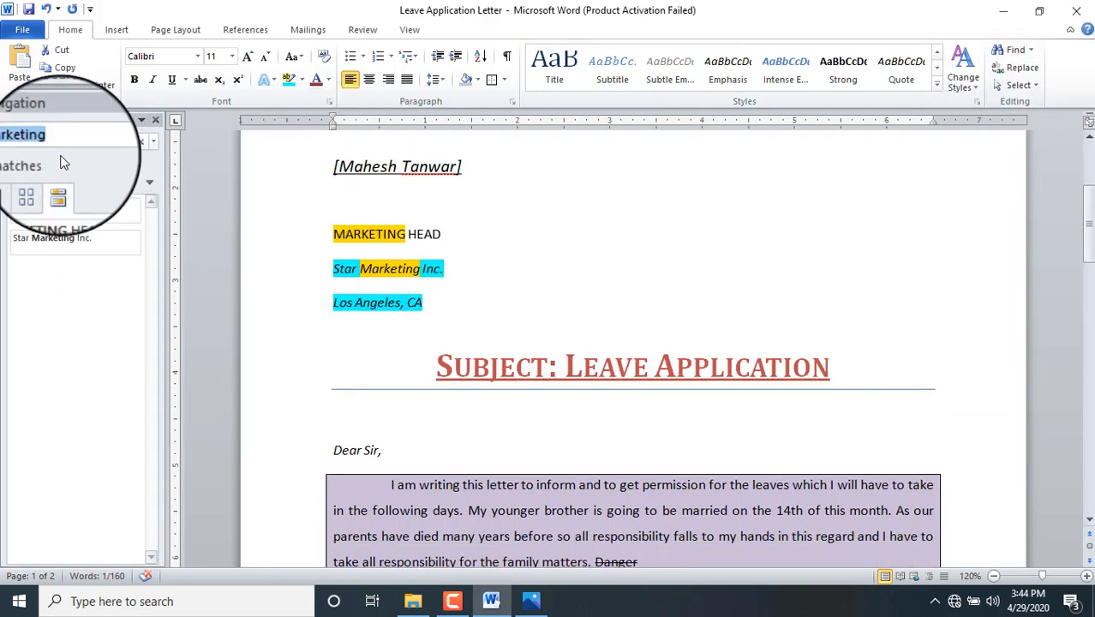
left_click(61, 144)
key("BackSpace")
key("BackSpace")
key("BackSpace")
key("BackSpace")
key("BackSpace")
key("BackSpace")
key("BackSpace")
key("BackSpace")
key("BackSpace")
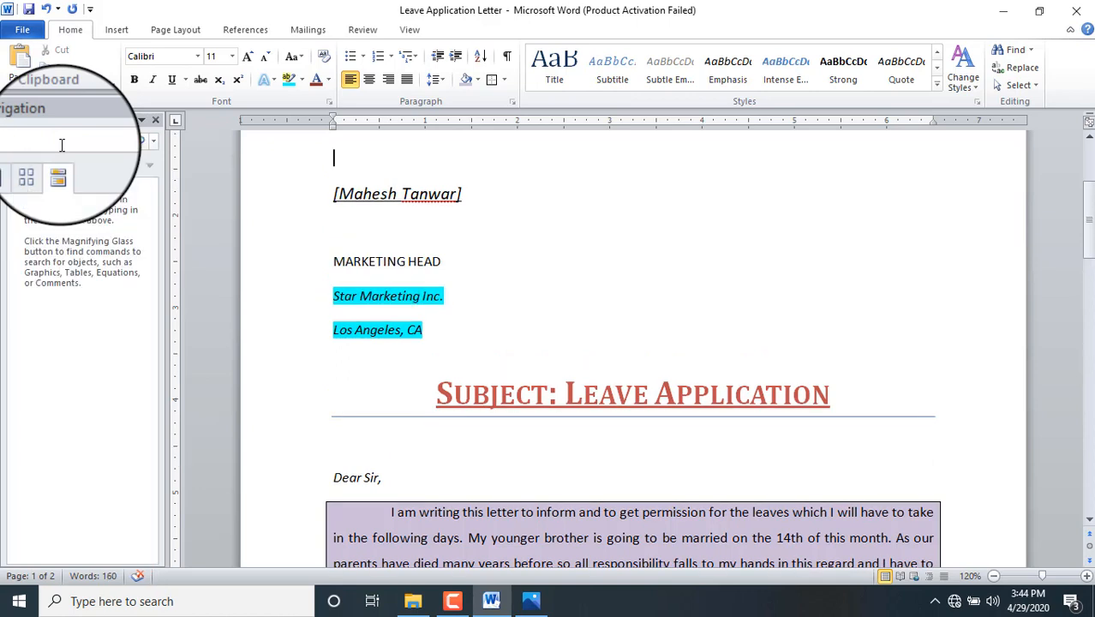
type("letter")
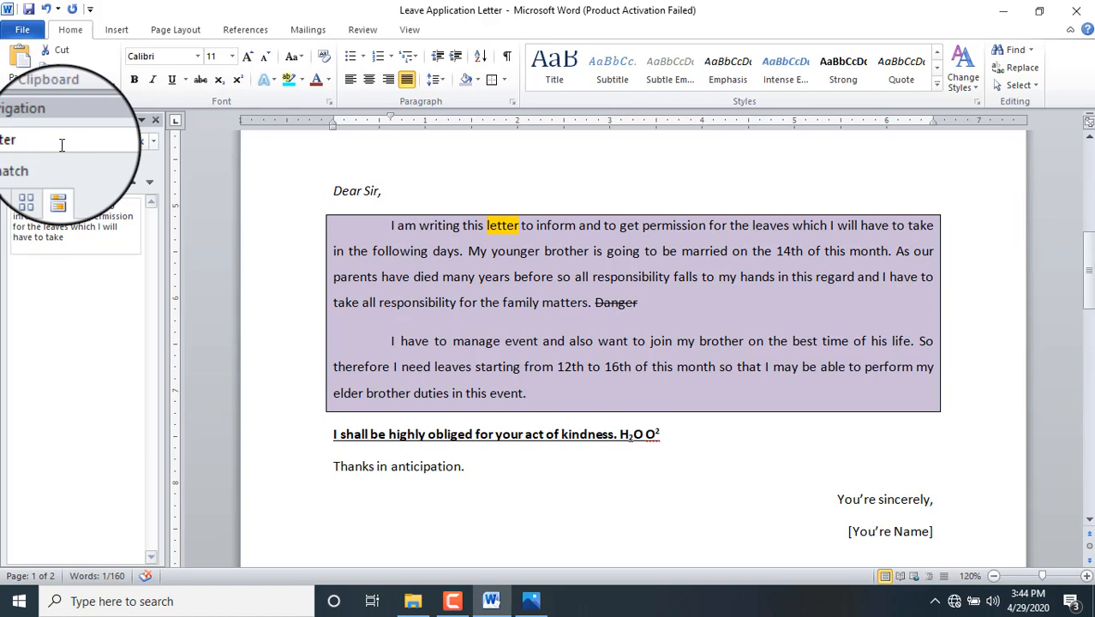
key("BackSpace")
key("BackSpace")
key("BackSpace")
key("BackSpace")
key("BackSpace")
key("BackSpace")
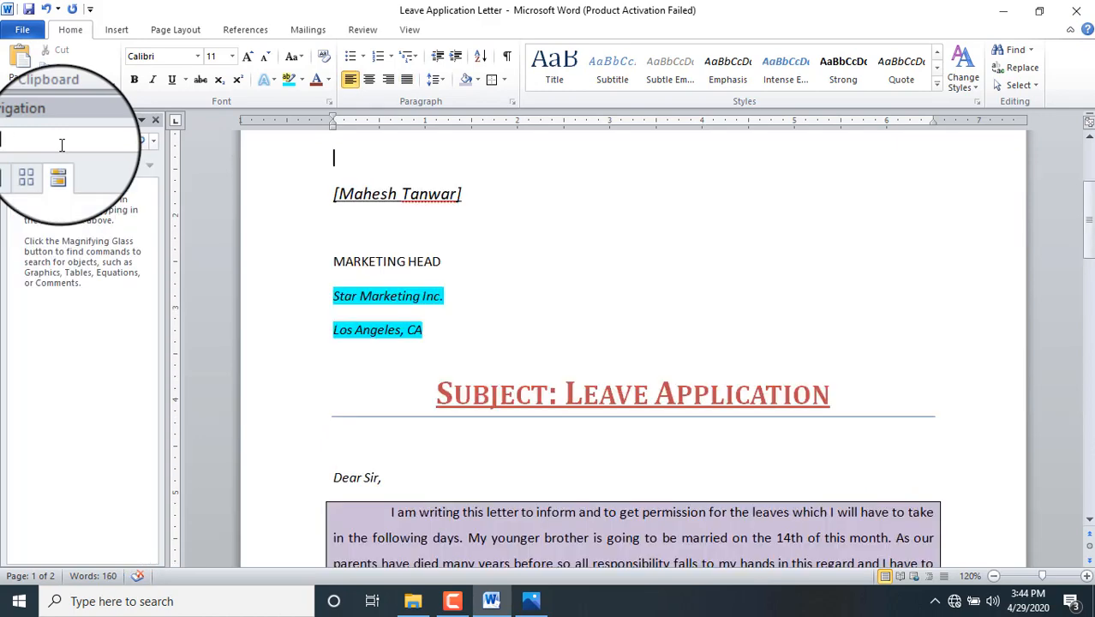
type("ing")
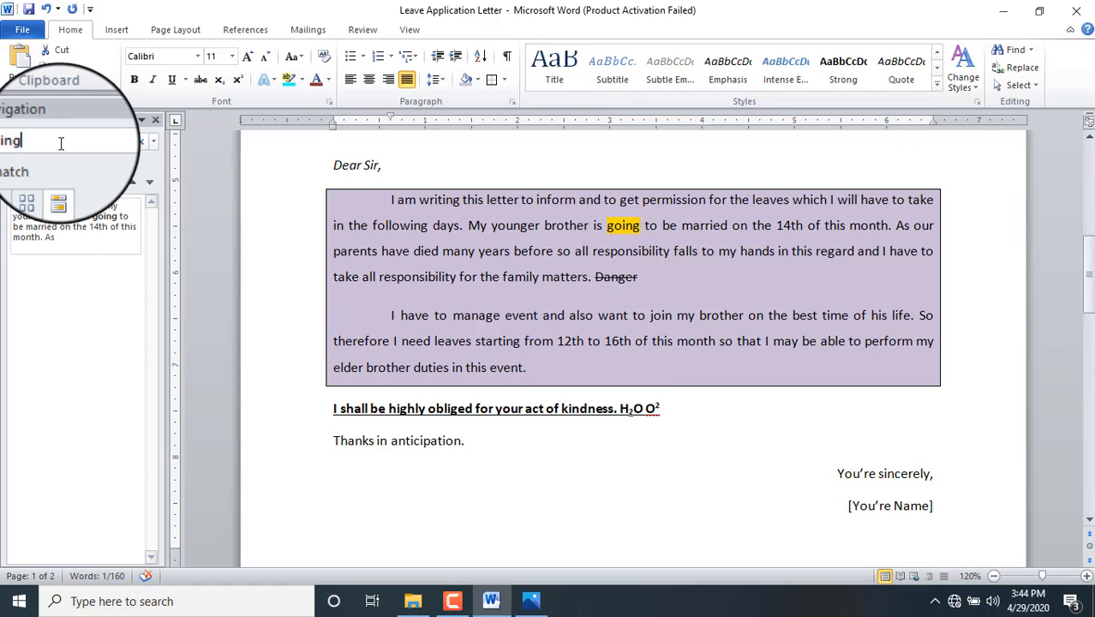
left_click(156, 120)
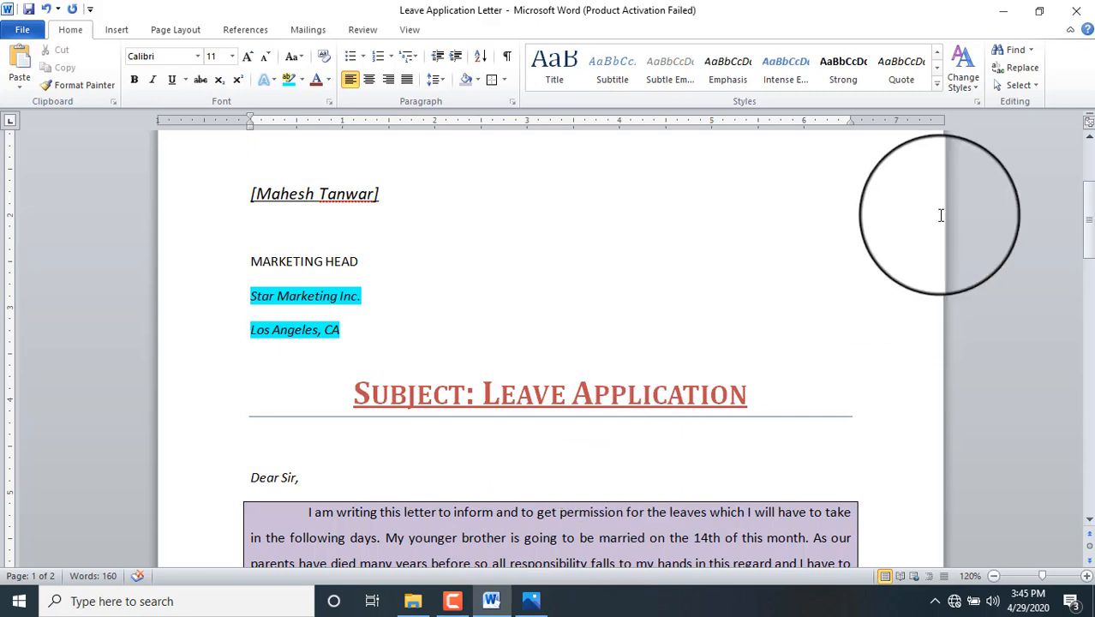
Step: Replace 'get' with 'recieved' using Find and Replace, then close the dialog
left_click(1018, 69)
type("get")
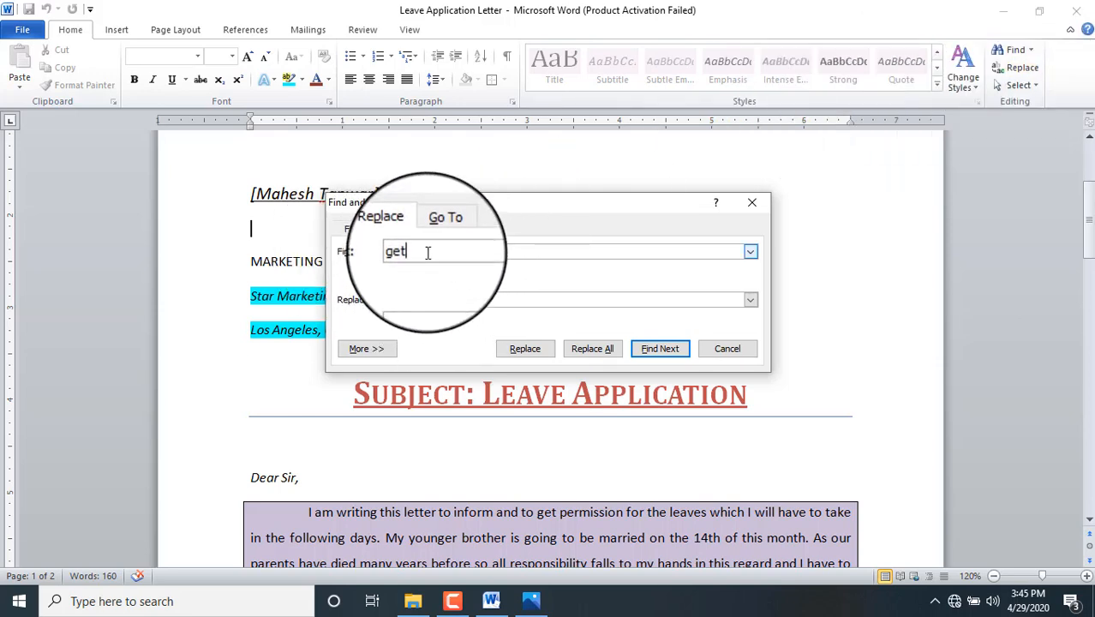
left_click(419, 298)
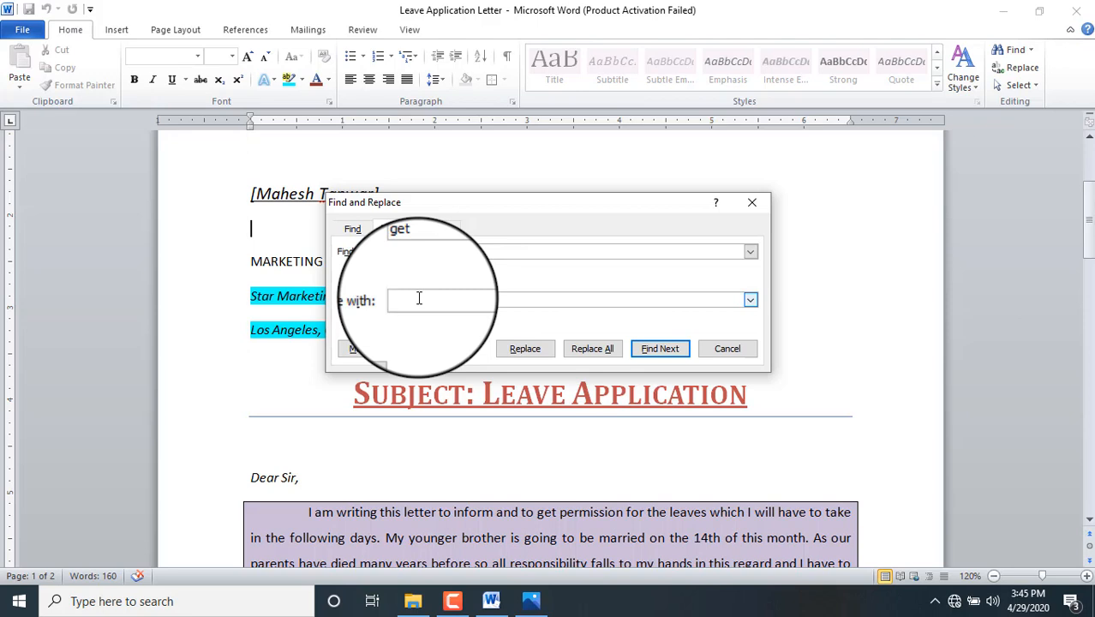
type("recieved")
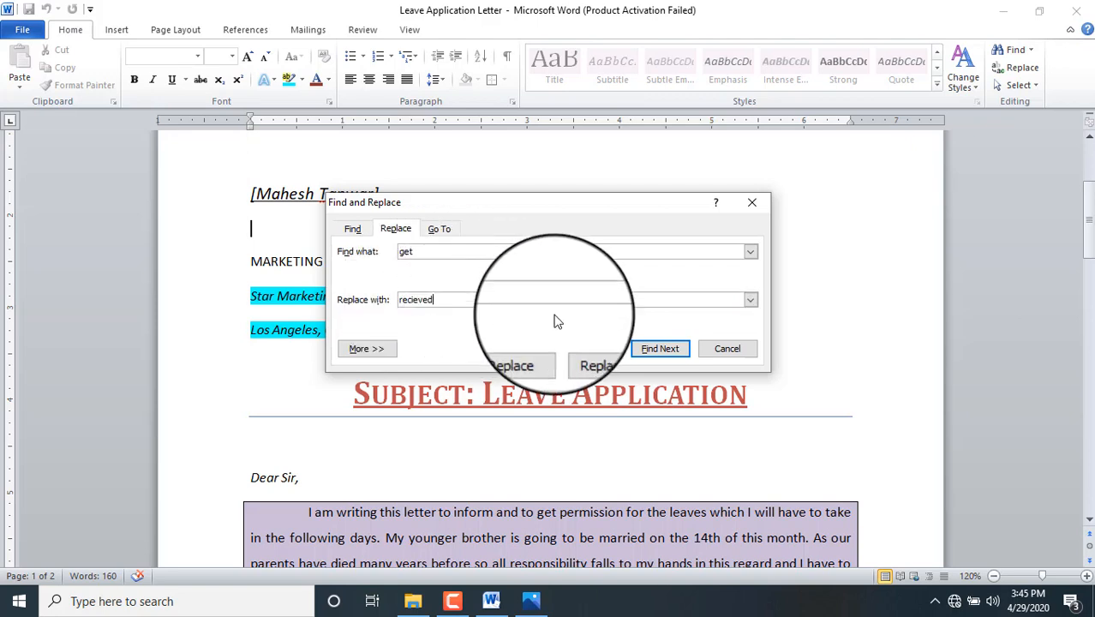
left_click(524, 351)
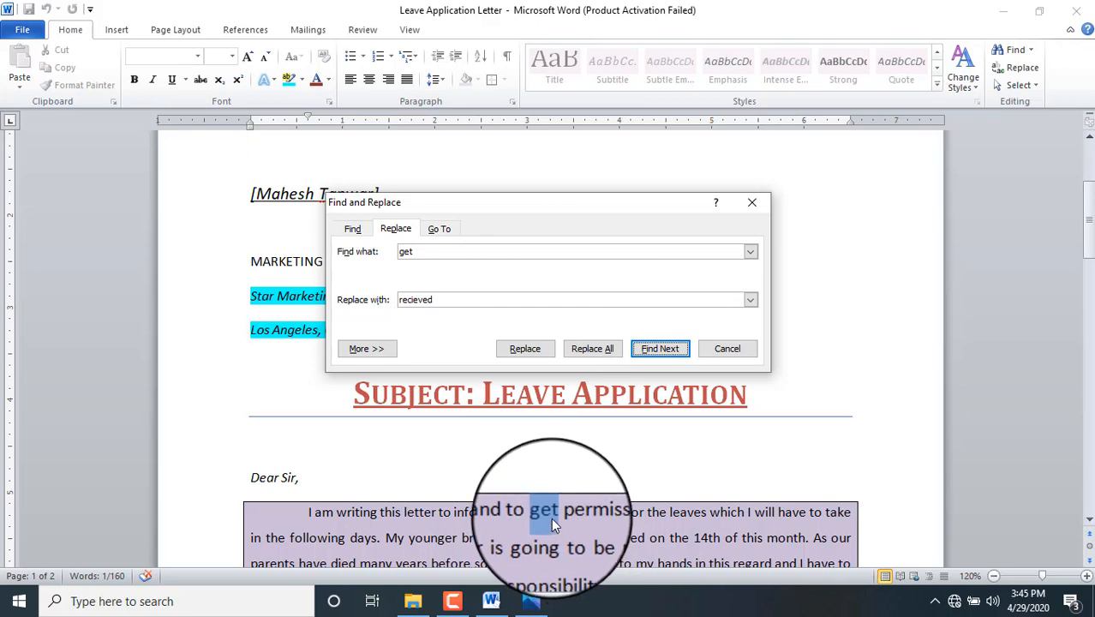
left_click(525, 348)
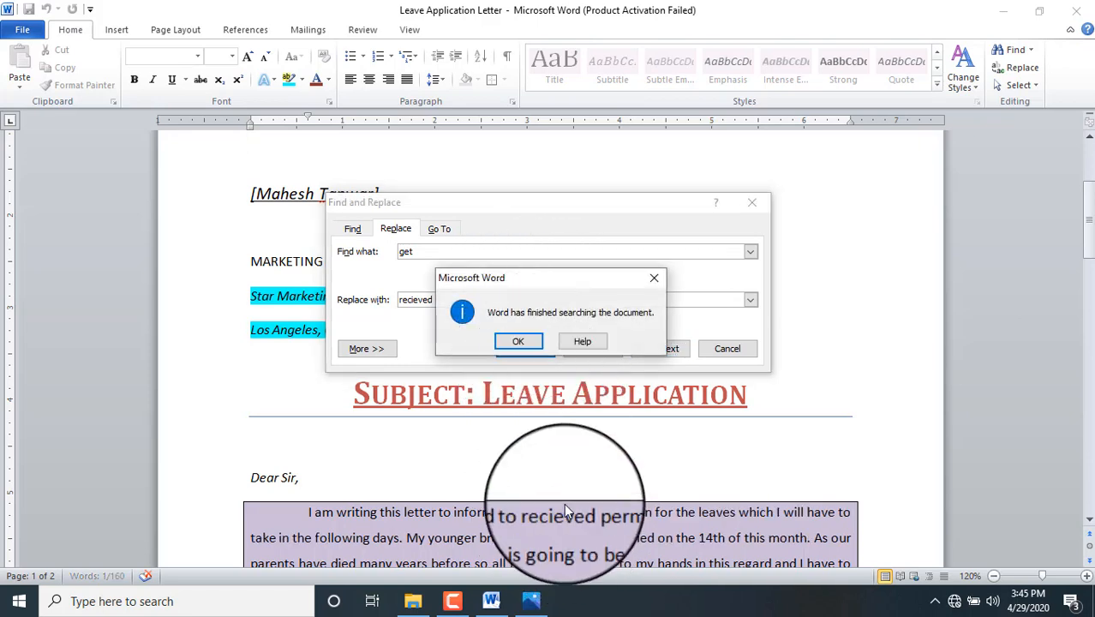
left_click(518, 341)
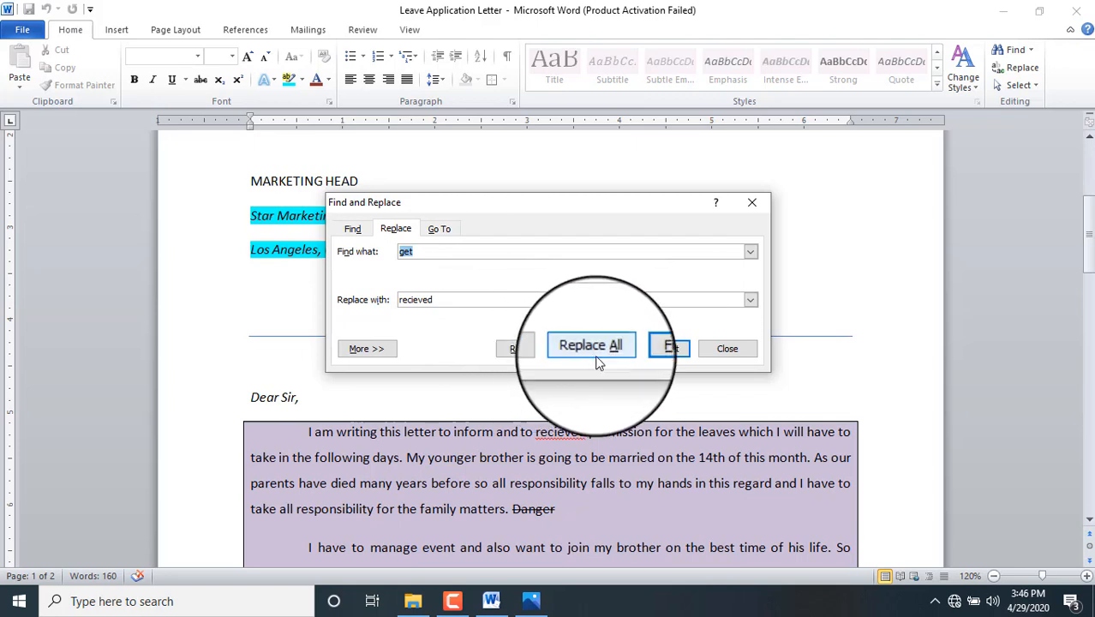
left_click(726, 347)
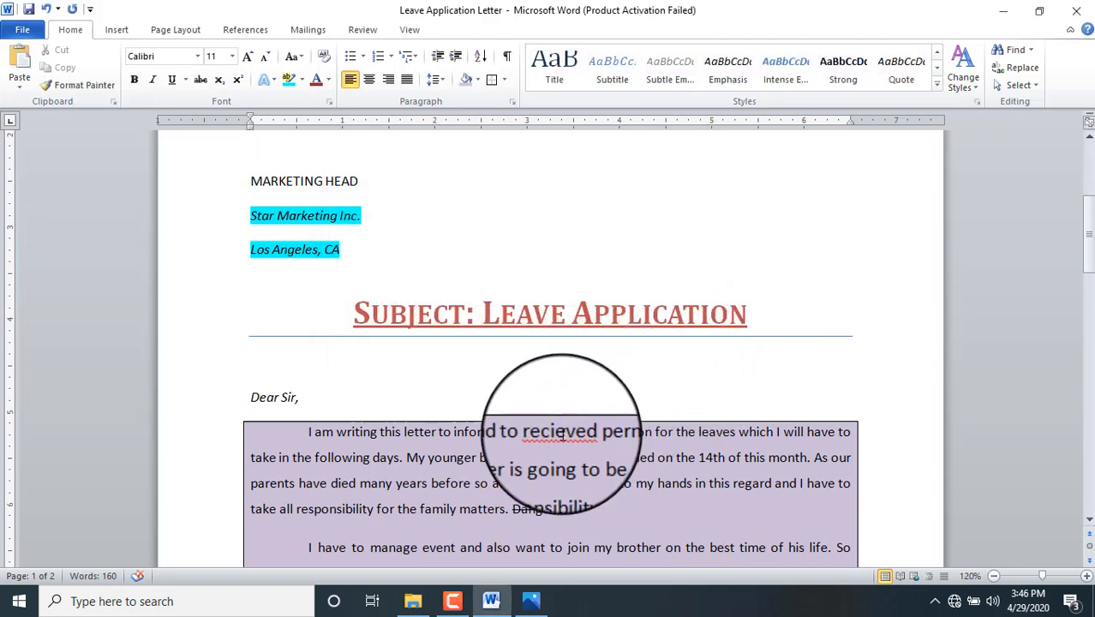
Step: Insert the missing letter i into the misspelled word in the first paragraph
left_click(558, 431)
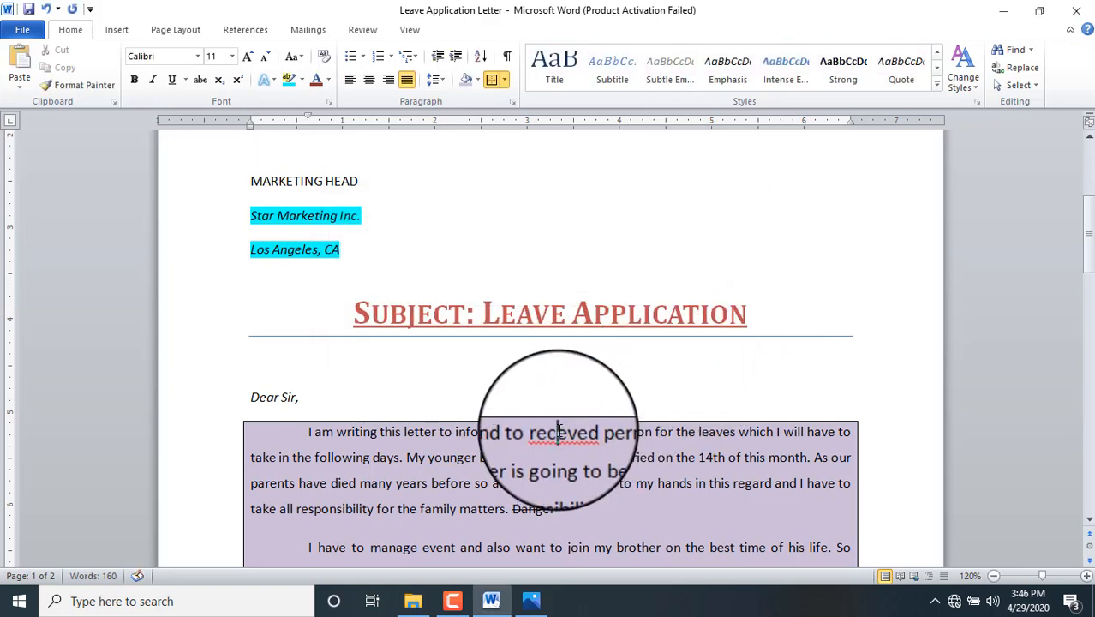
key("Right")
type("i")
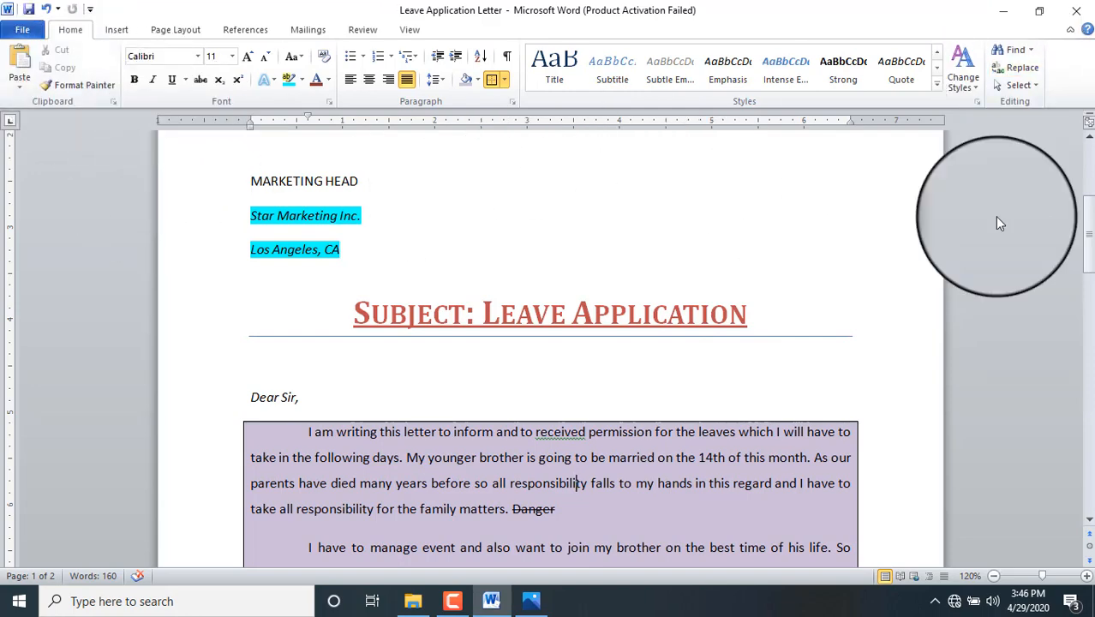
Step: Copy 'writing this letter' and paste it after the struck-through 'Danger'
left_click_drag(1088, 246, 1089, 257)
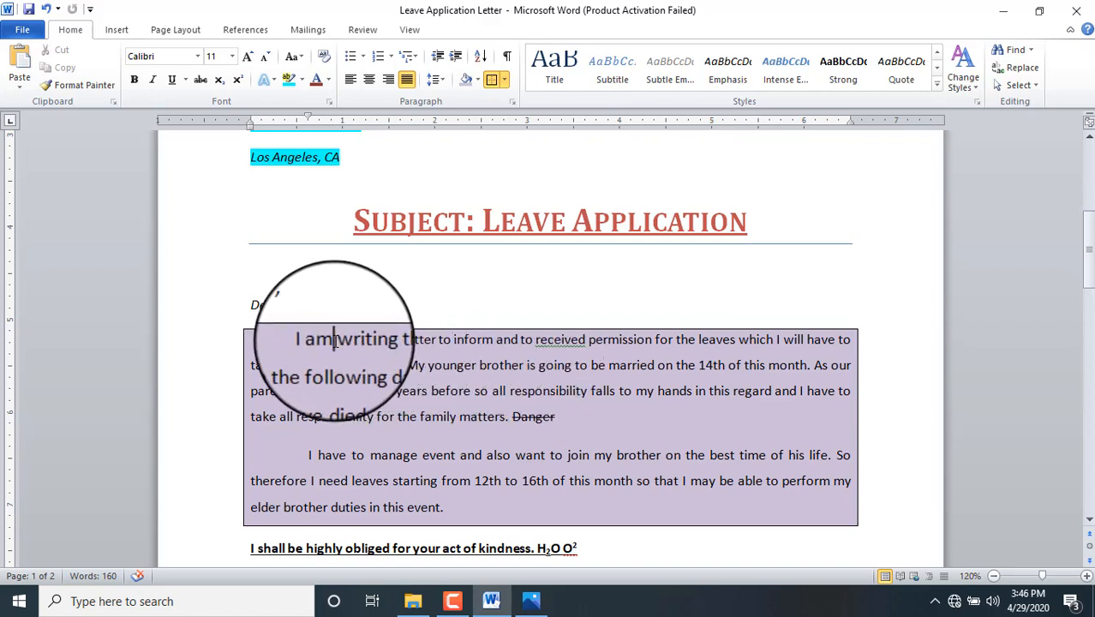
left_click_drag(334, 339, 424, 341)
left_click(388, 375)
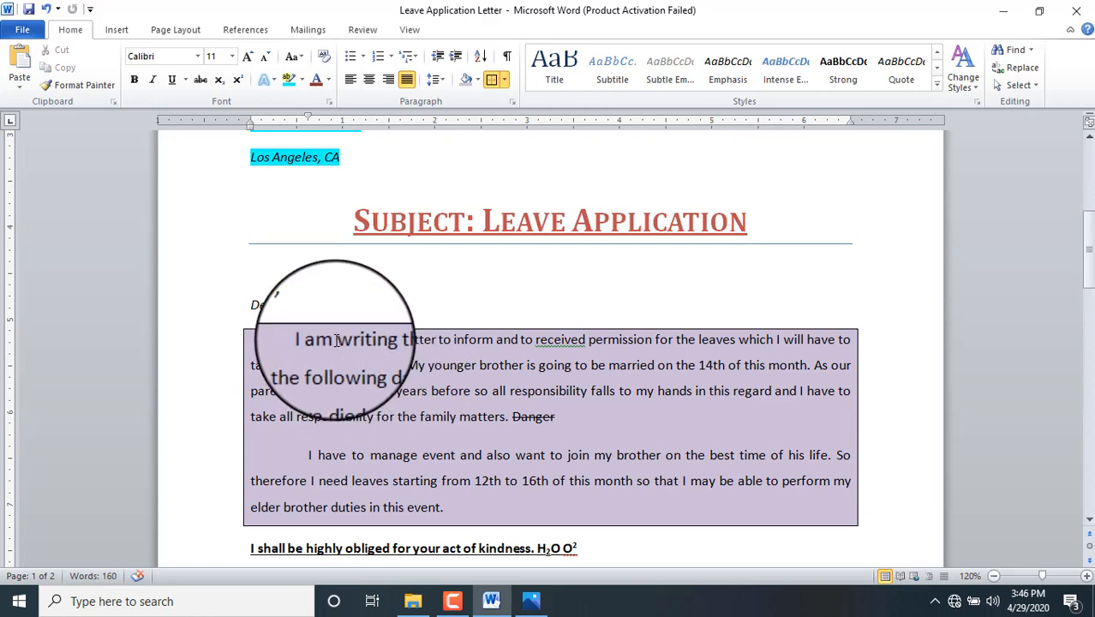
left_click_drag(337, 339, 423, 340)
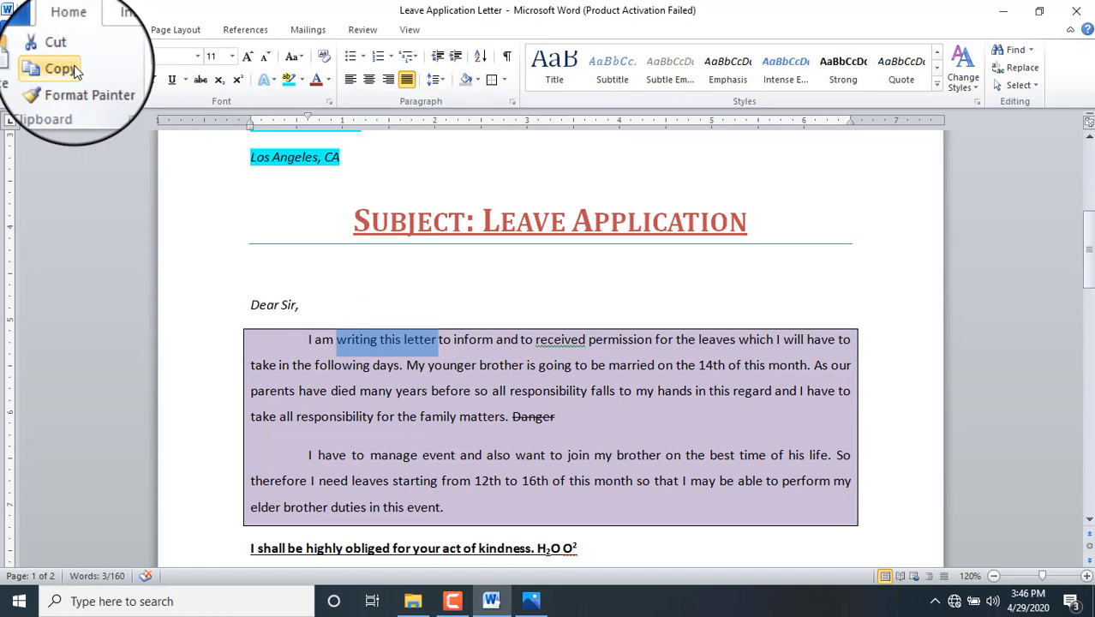
left_click(75, 72)
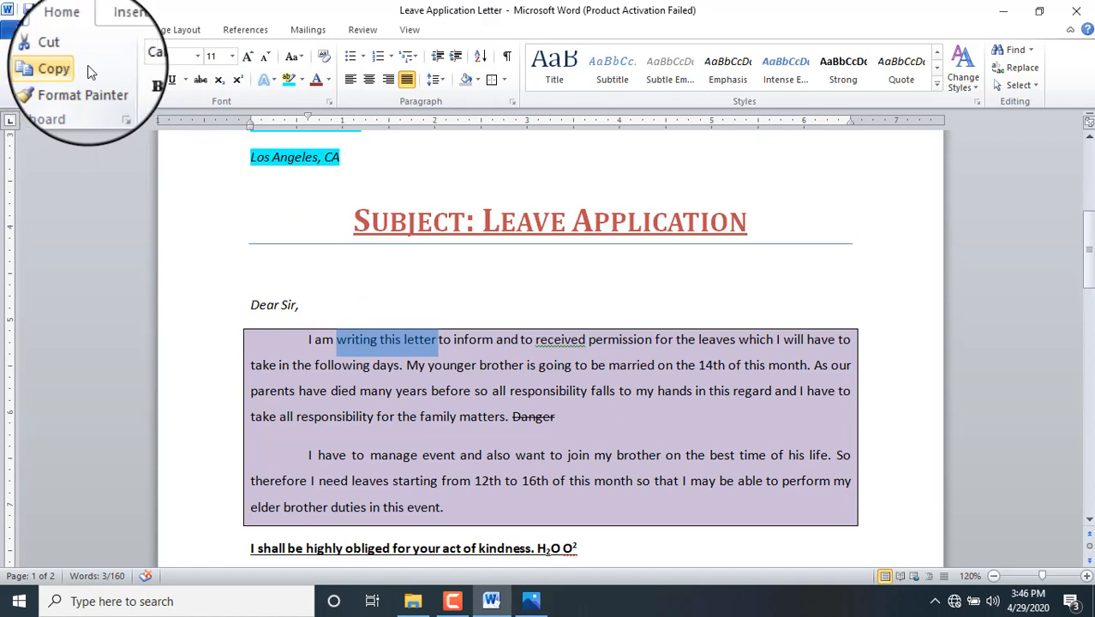
left_click(568, 420)
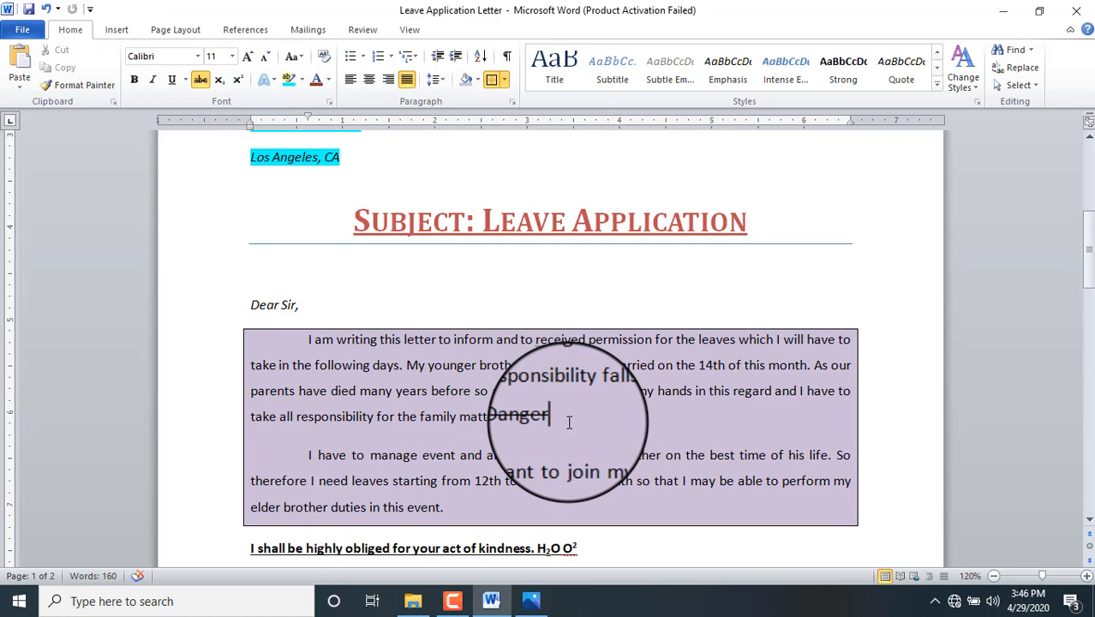
left_click(12, 64)
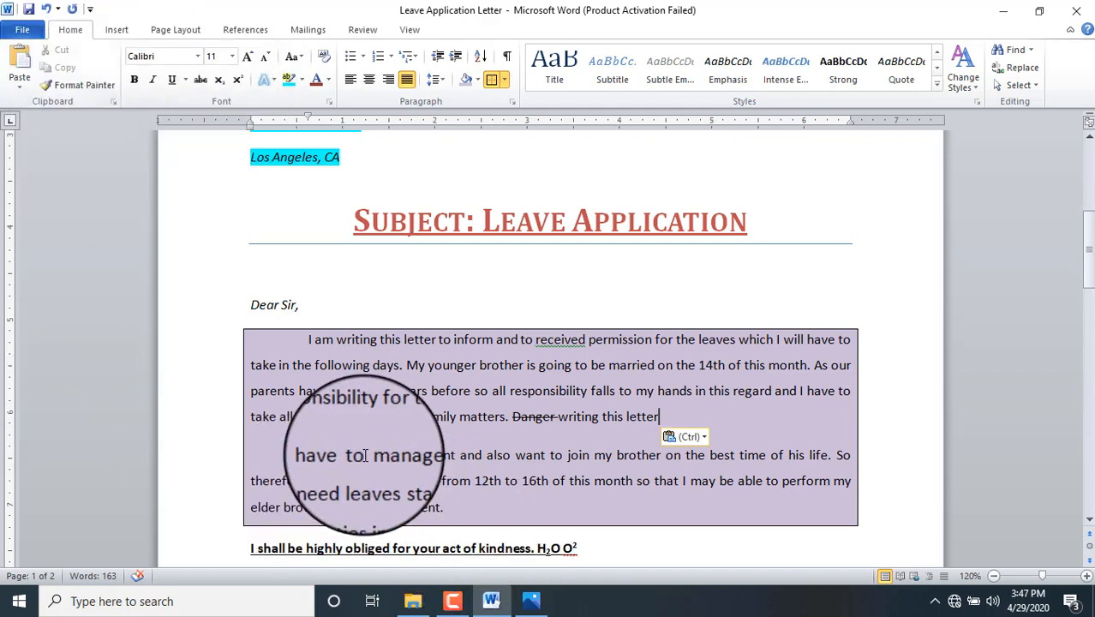
Step: Copy 'manage' from the second paragraph and paste it between 'month' and 'so'
left_click_drag(367, 455, 419, 454)
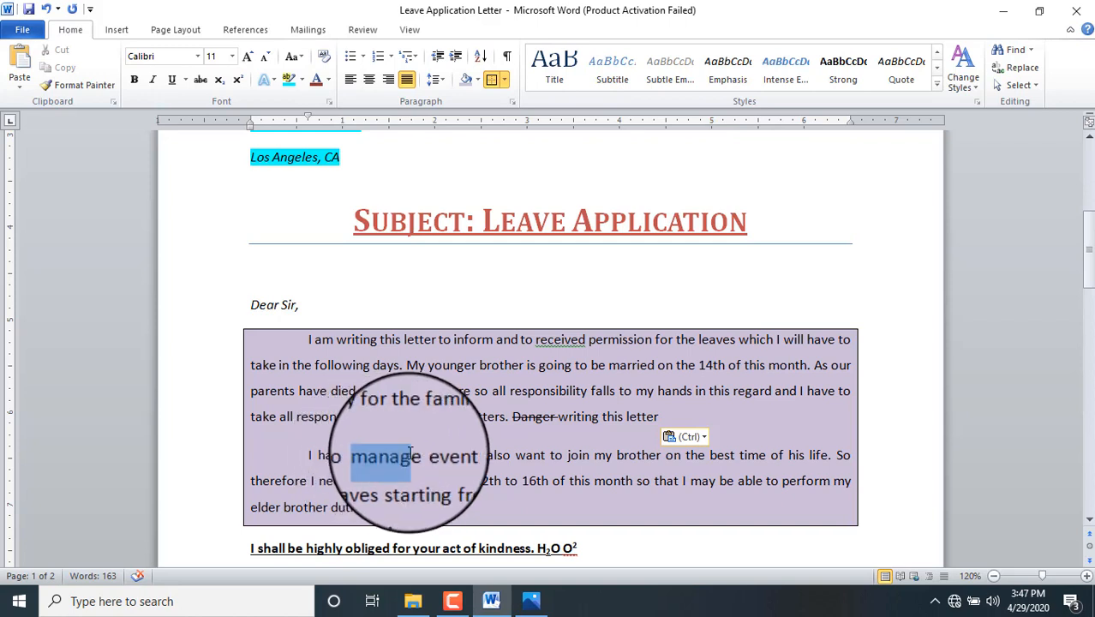
left_click(74, 70)
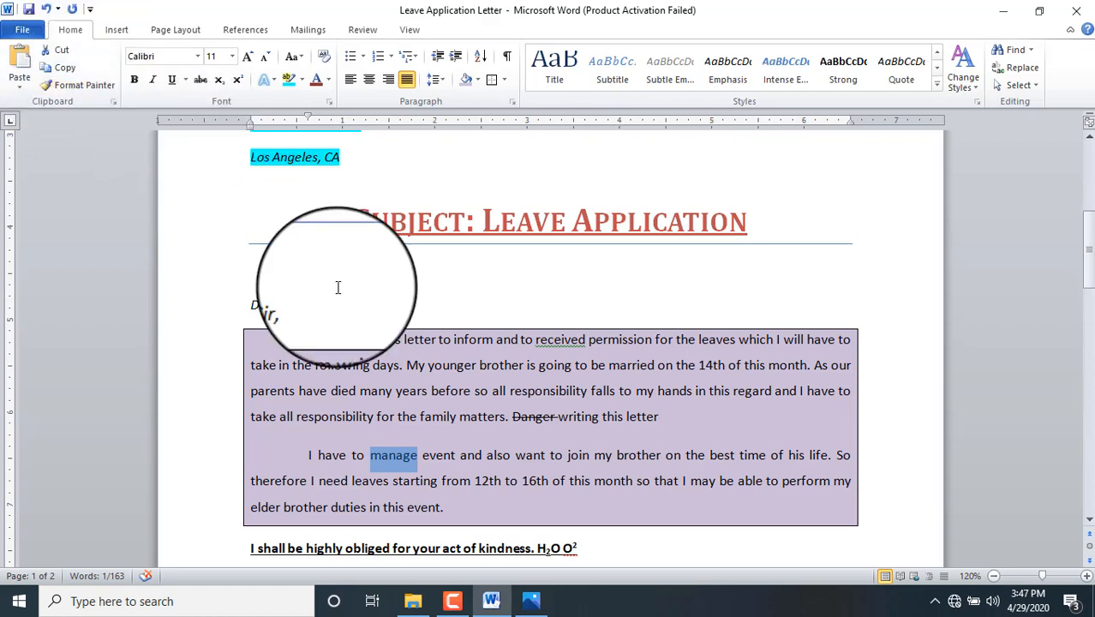
left_click(456, 507)
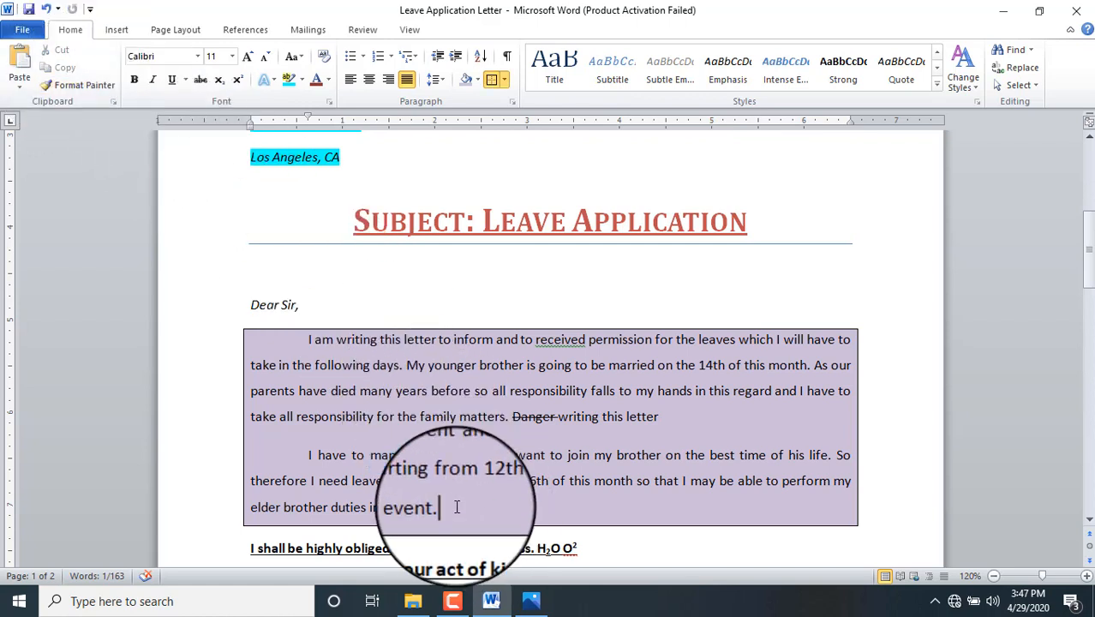
left_click(634, 480)
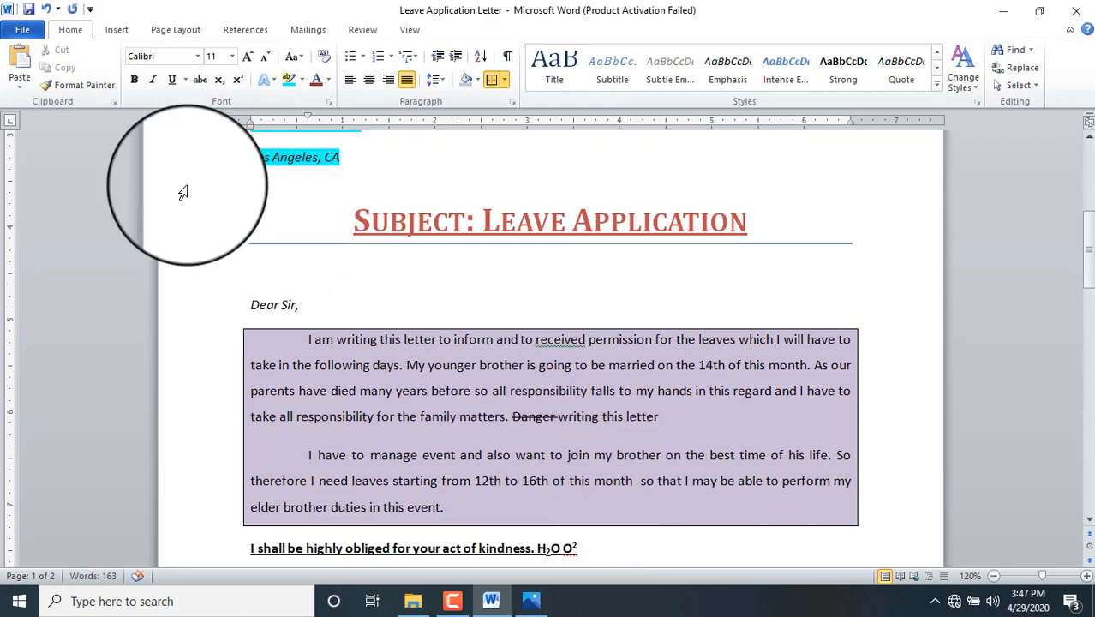
left_click(20, 57)
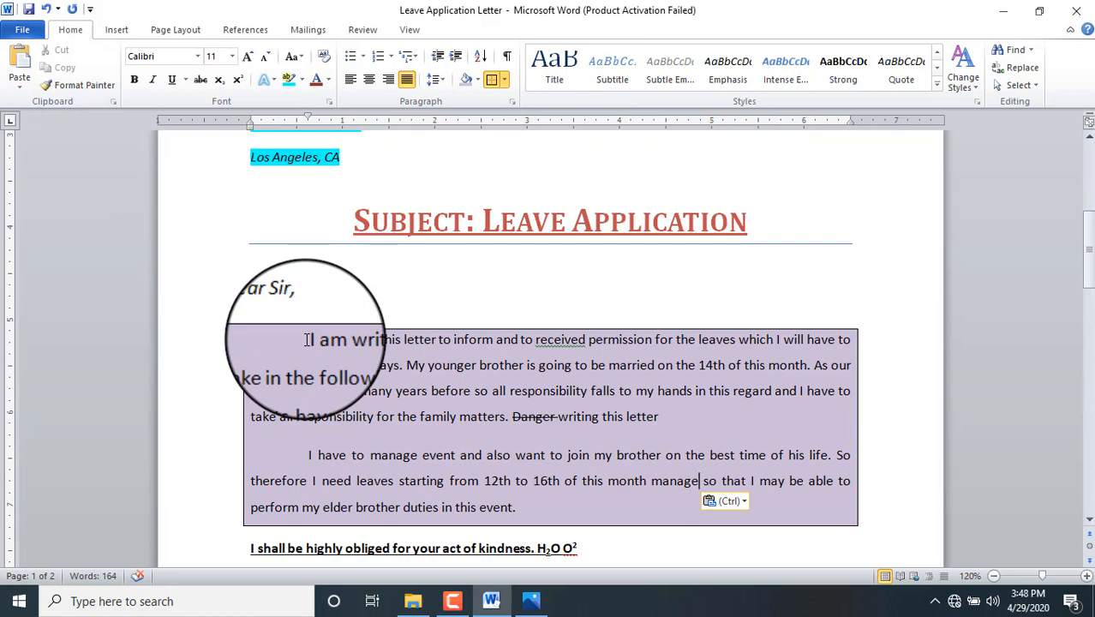
Step: Make the whole first body paragraph bold and italic, then reselect it
left_click_drag(308, 339, 658, 414)
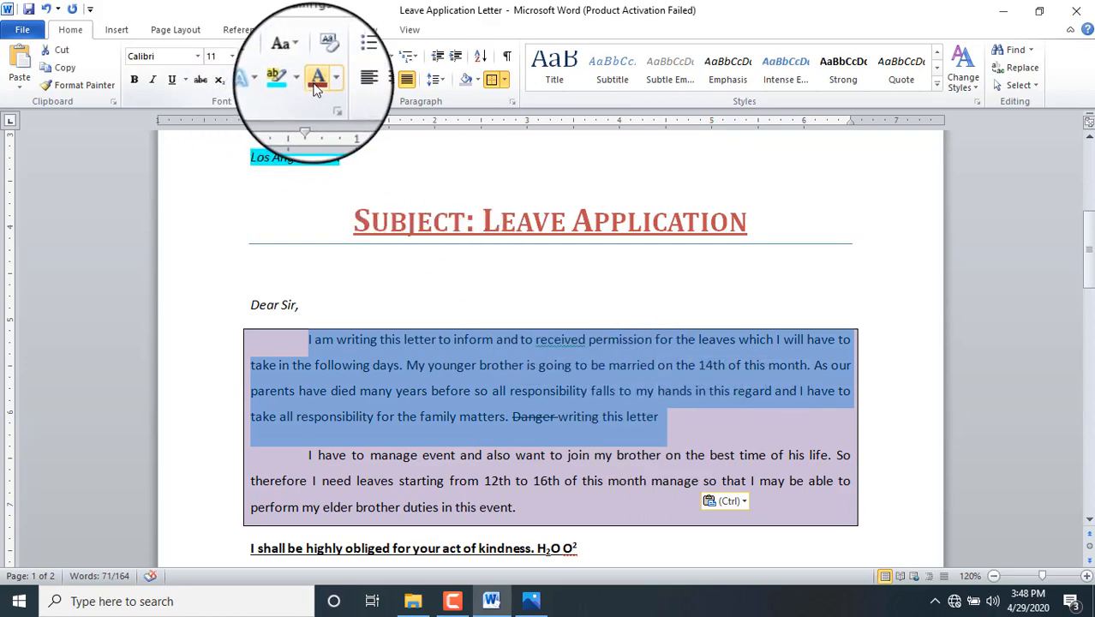
left_click(134, 81)
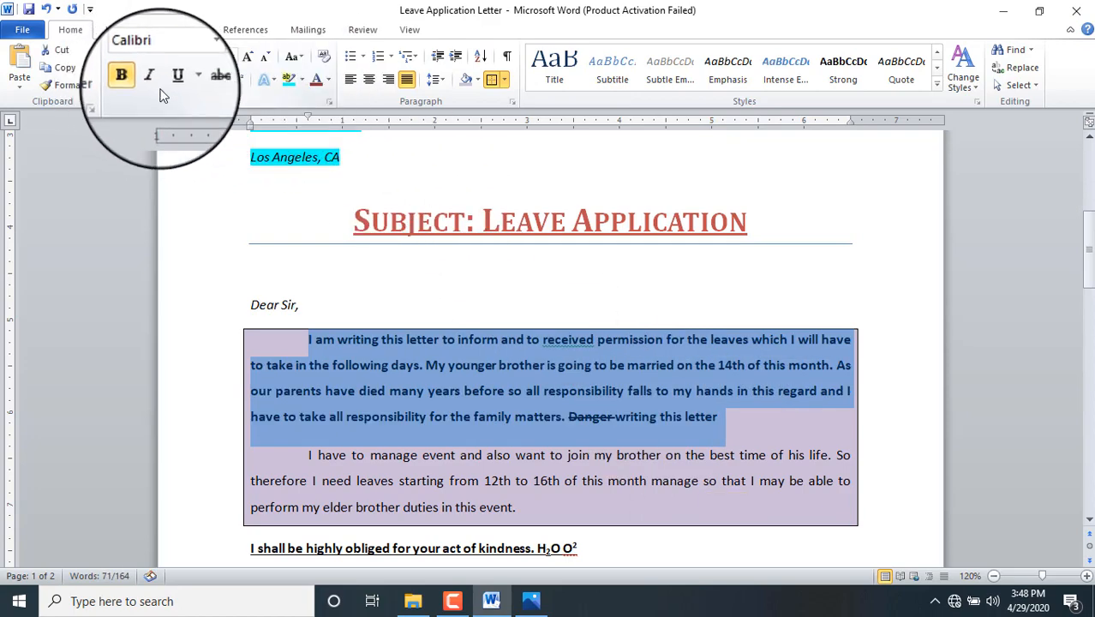
left_click(155, 86)
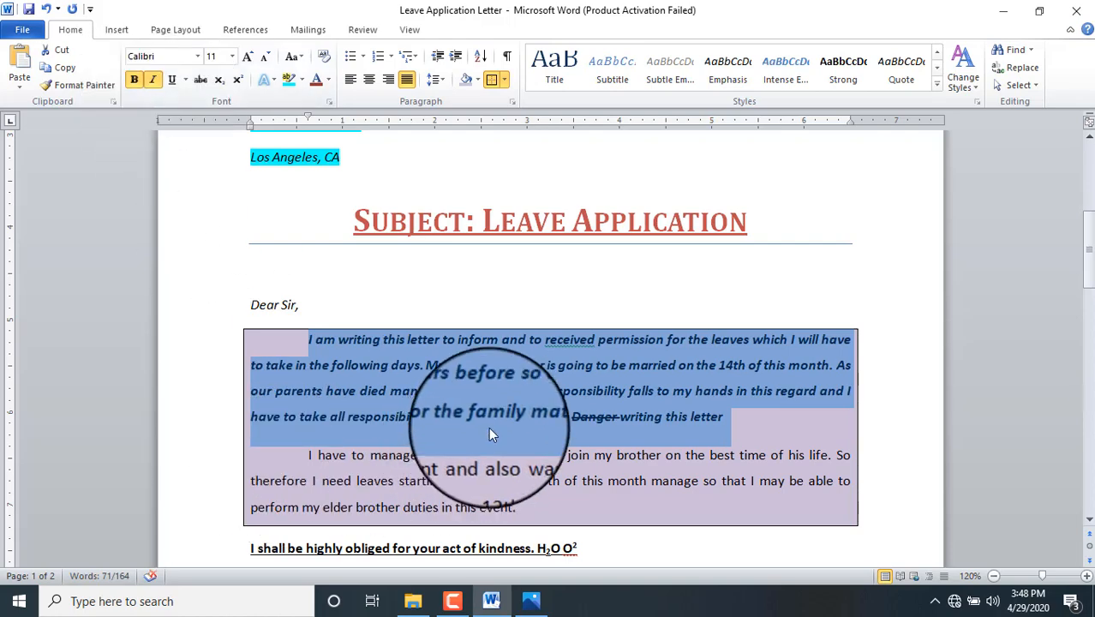
left_click(499, 398)
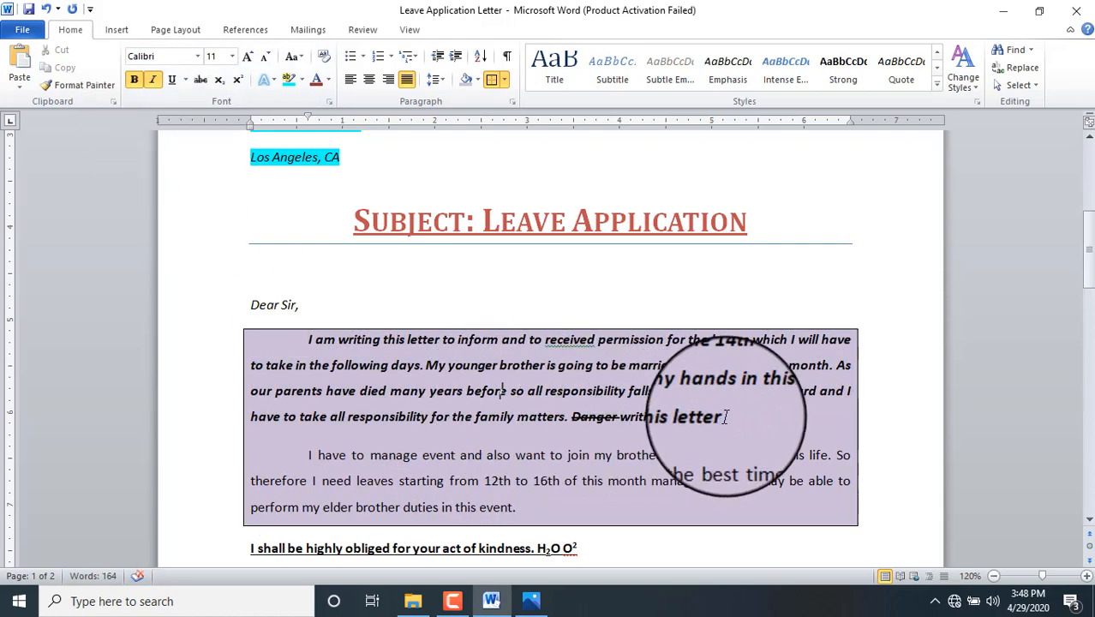
left_click_drag(747, 417, 307, 344)
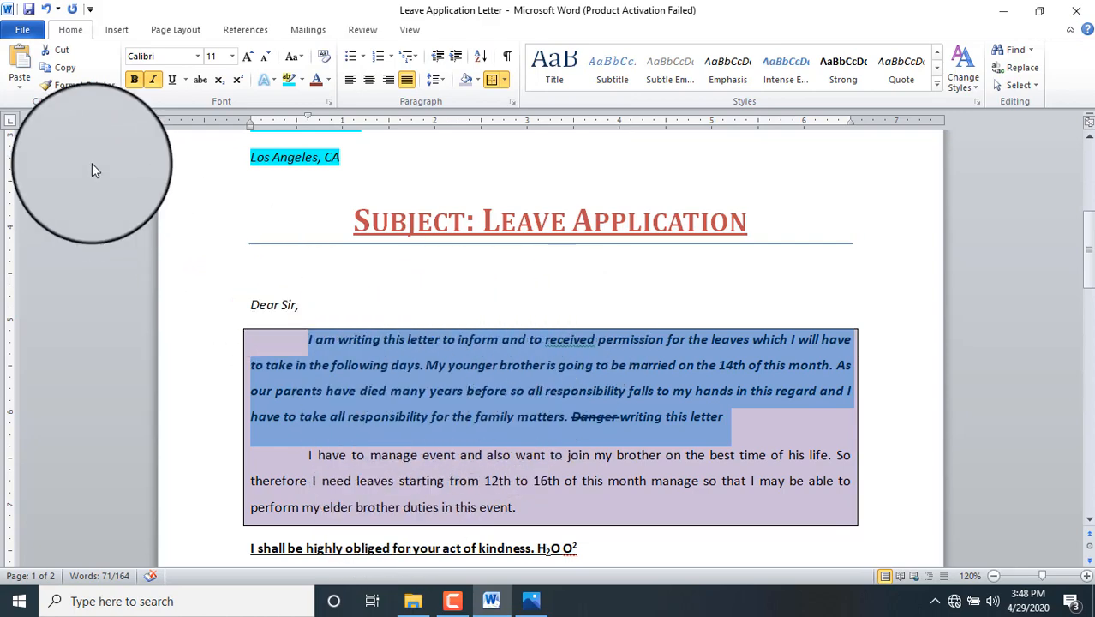
Step: Use Format Painter to copy the first paragraph's bold italic onto the second paragraph
left_click(82, 86)
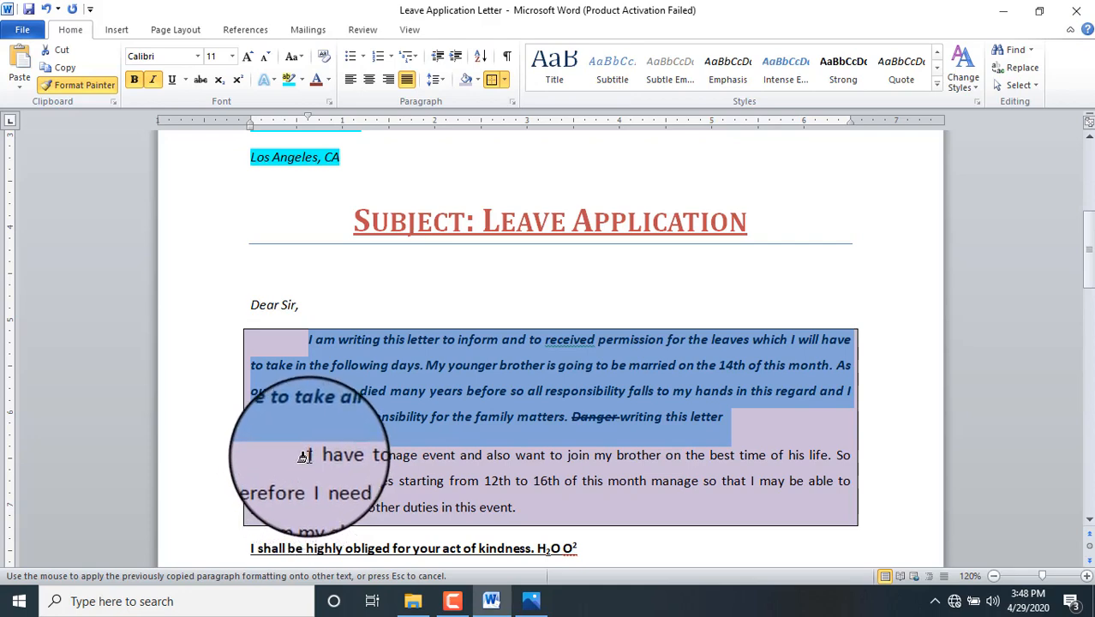
mouse_move(305, 455)
left_mouse_down()
mouse_move(364, 482)
mouse_move(520, 506)
left_mouse_up()
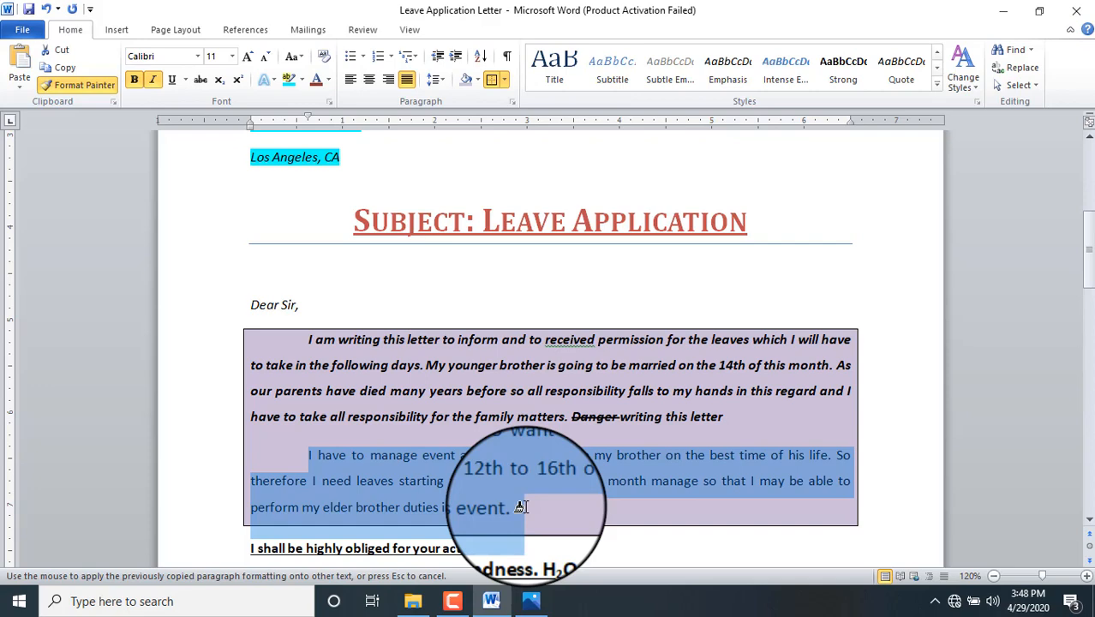
left_click_drag(520, 506, 520, 506)
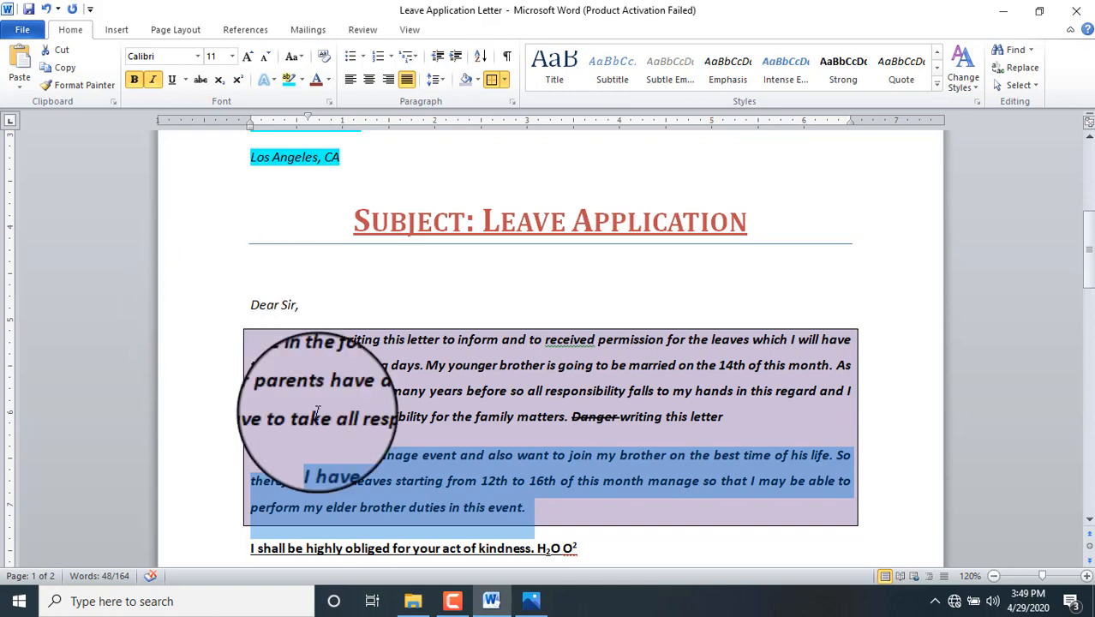
left_click(453, 600)
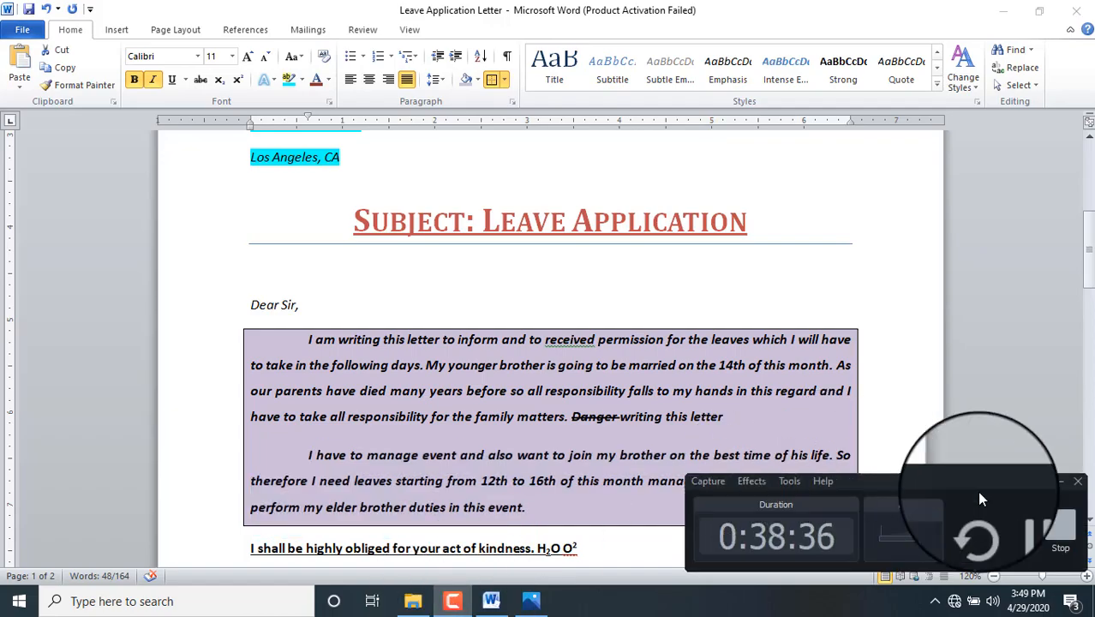